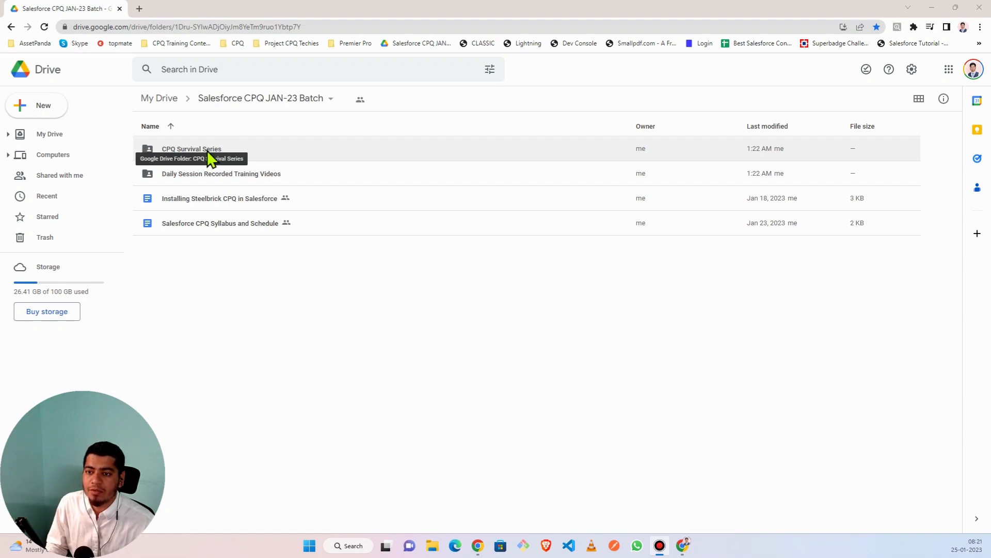
- Open the CPQ Survival Series folder and its CPQ Survival Series document
{"action": "double_click", "coordinate": [226, 155]}
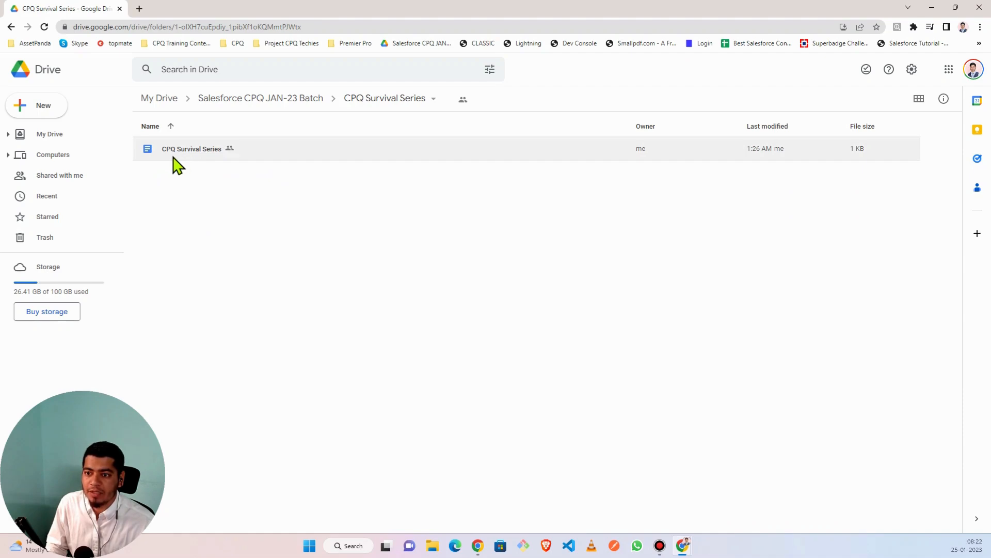
{"action": "double_click", "coordinate": [207, 155]}
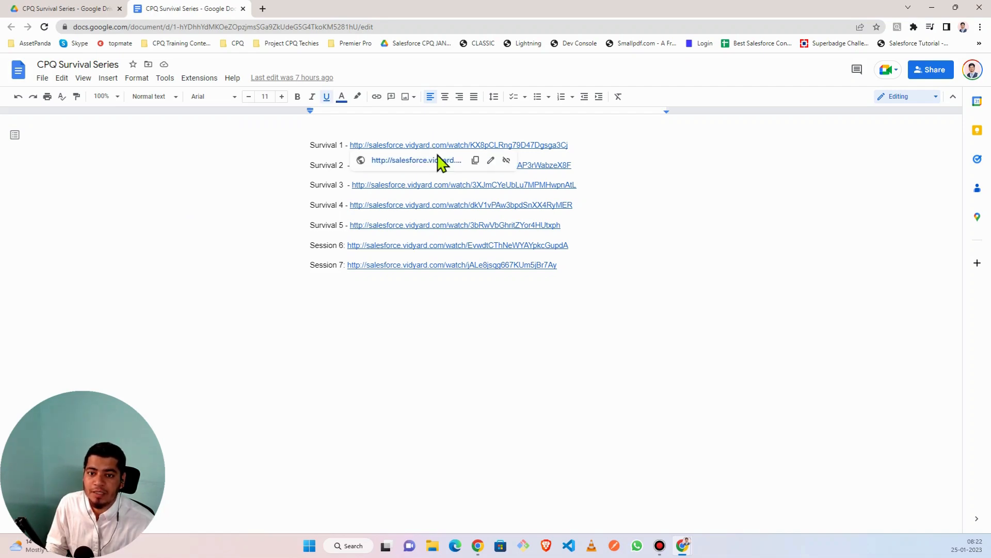
- Open the Survival 1 video link in a new tab, then return to the session-links document
{"action": "left_click", "coordinate": [433, 161]}
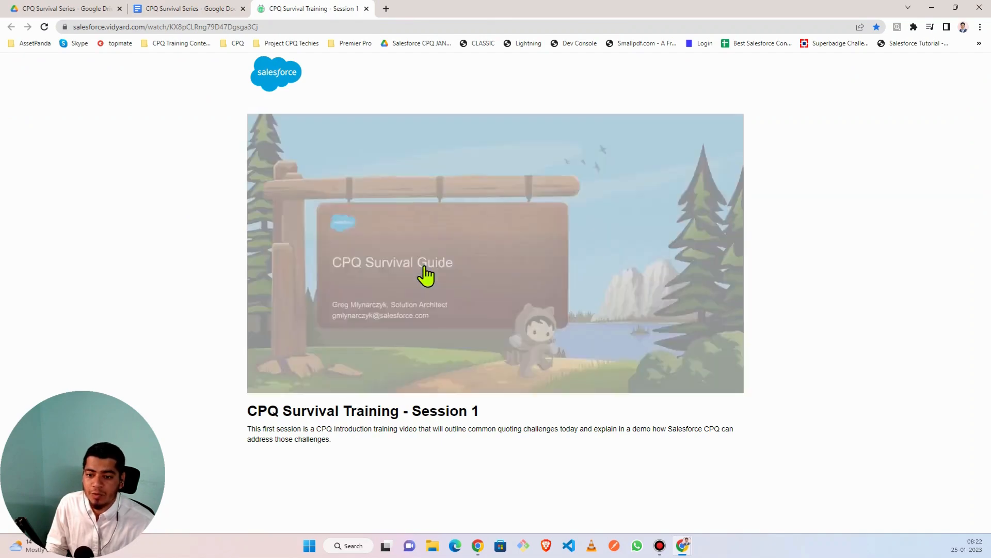
{"action": "left_click", "coordinate": [230, 12]}
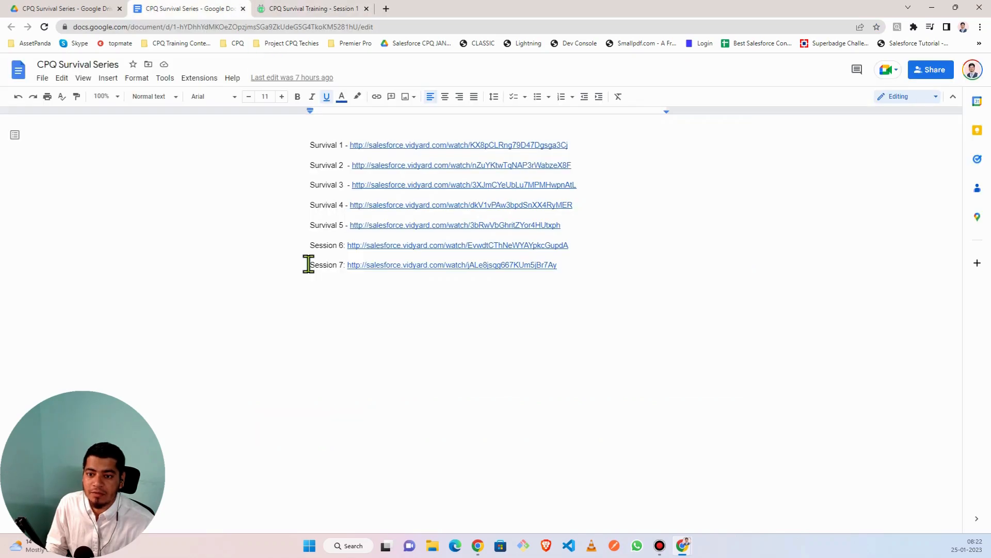
- Close the Session 1 Vidyard video tab and the session-links Google Docs tab
{"action": "left_click", "coordinate": [304, 12]}
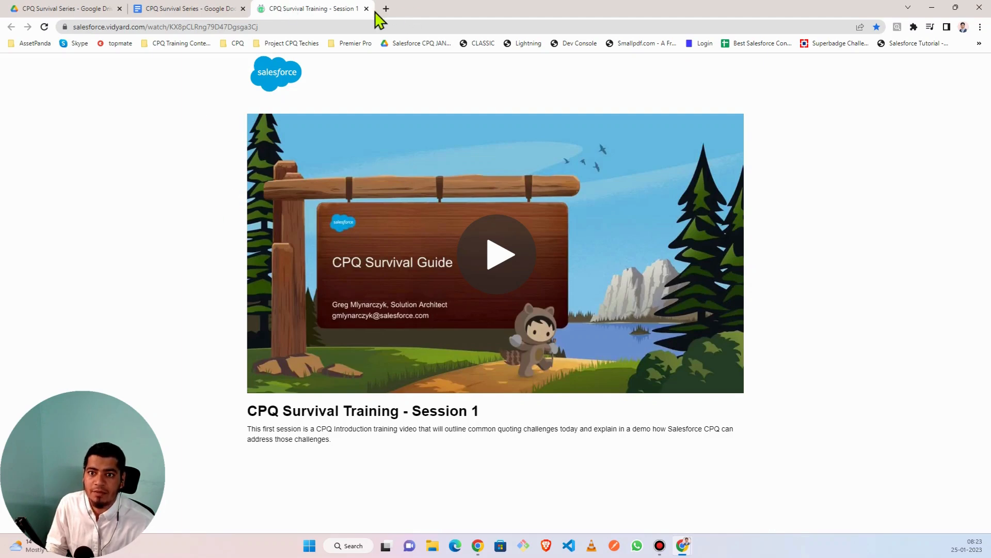
{"action": "key", "text": "ctrl+w"}
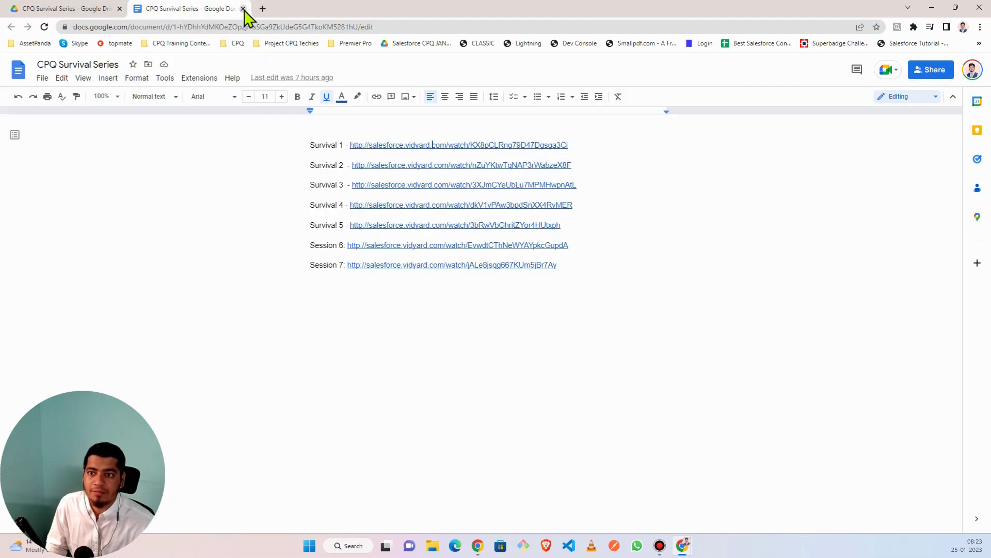
{"action": "left_click", "coordinate": [242, 9]}
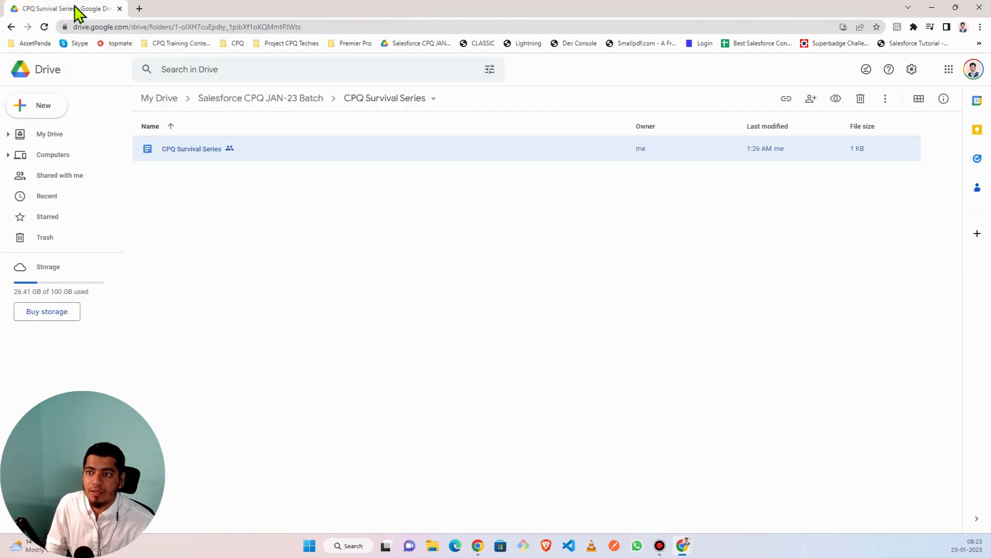
- Open the Salesforce CPQ Syllabus and Schedule document from the JAN-23 Batch folder and tick off Day 4
{"action": "left_click", "coordinate": [253, 101]}
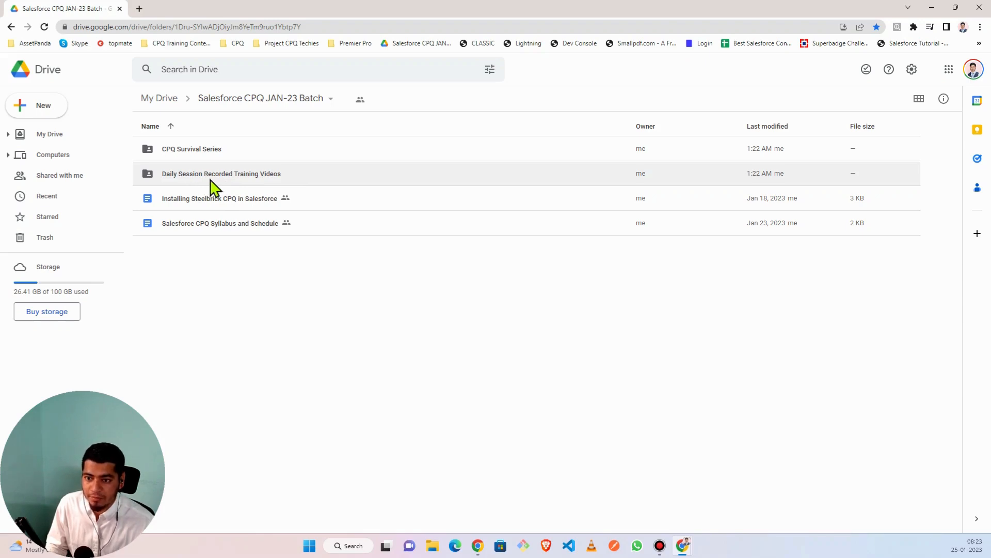
{"action": "double_click", "coordinate": [218, 229]}
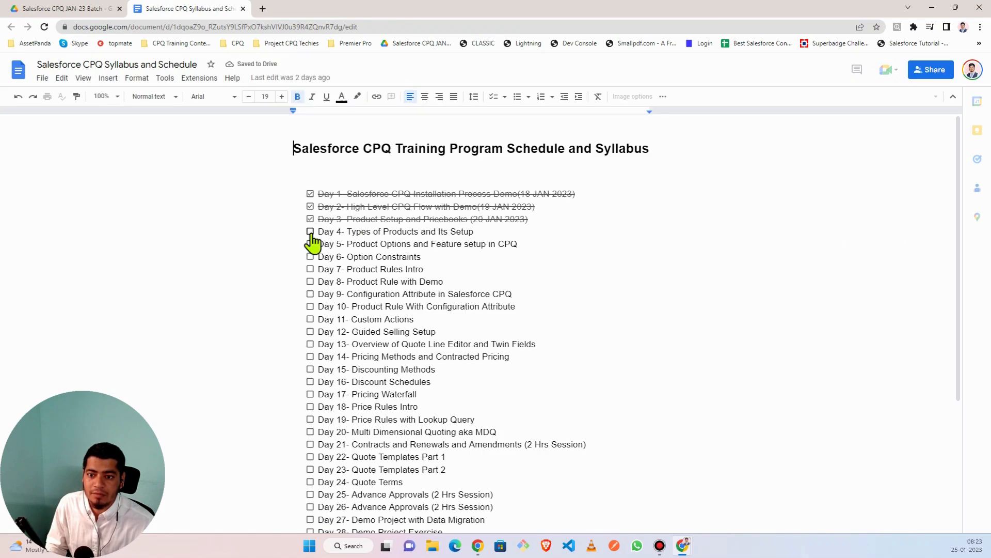
{"action": "left_click", "coordinate": [311, 231]}
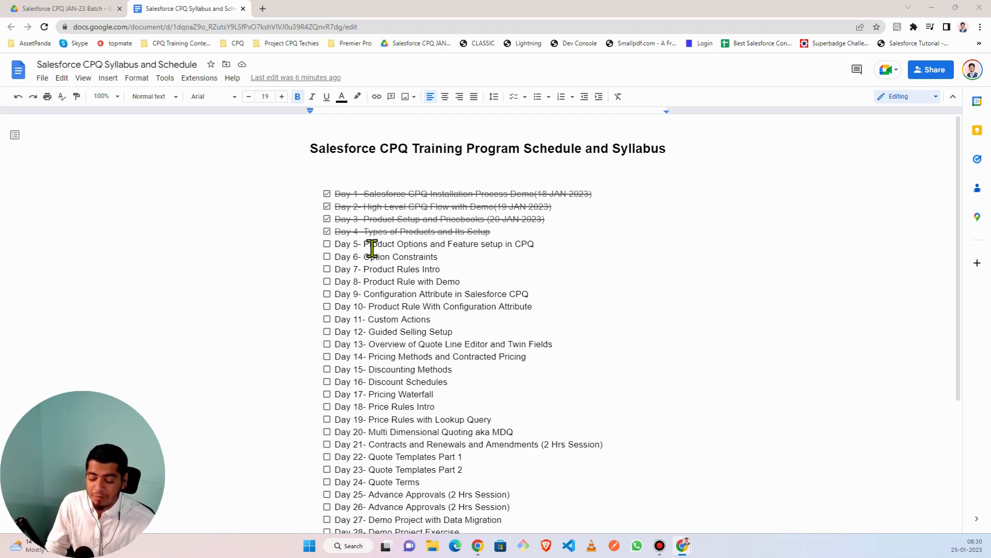
- Sign in to the Salesforce org at login.salesforce.com in a new tab, landing on Setup Home
{"action": "left_click", "coordinate": [263, 9]}
{"action": "left_click", "coordinate": [187, 26]}
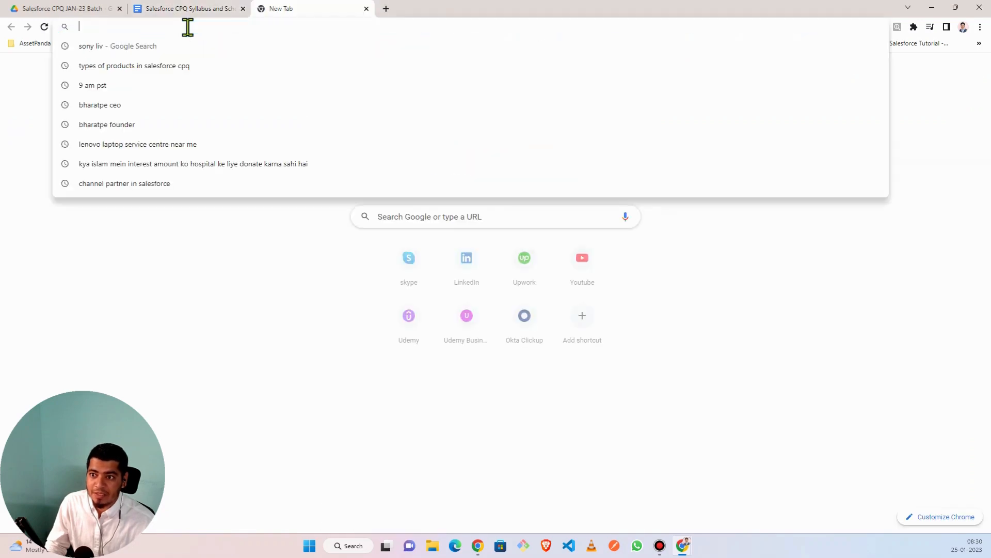
{"action": "type", "text": "login"}
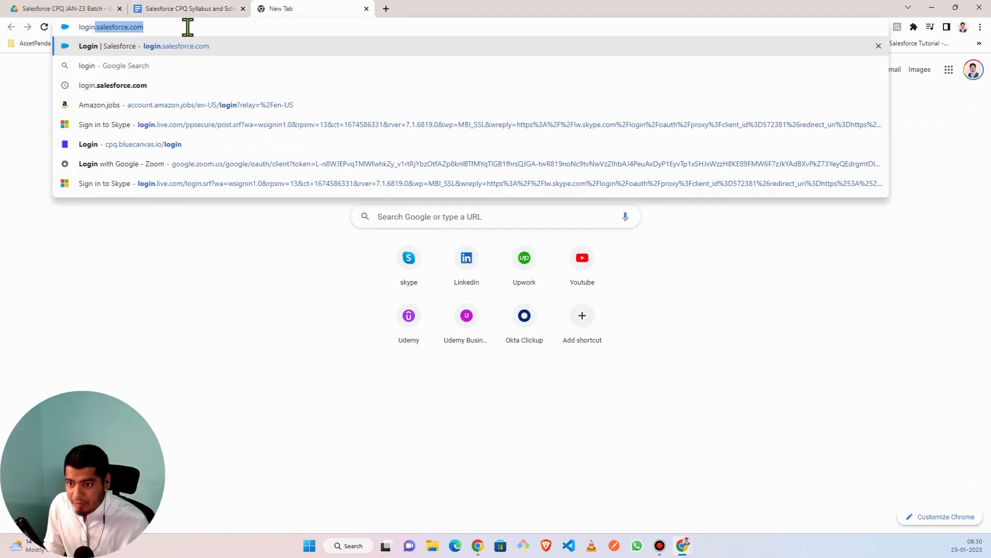
{"action": "key", "text": "Right"}
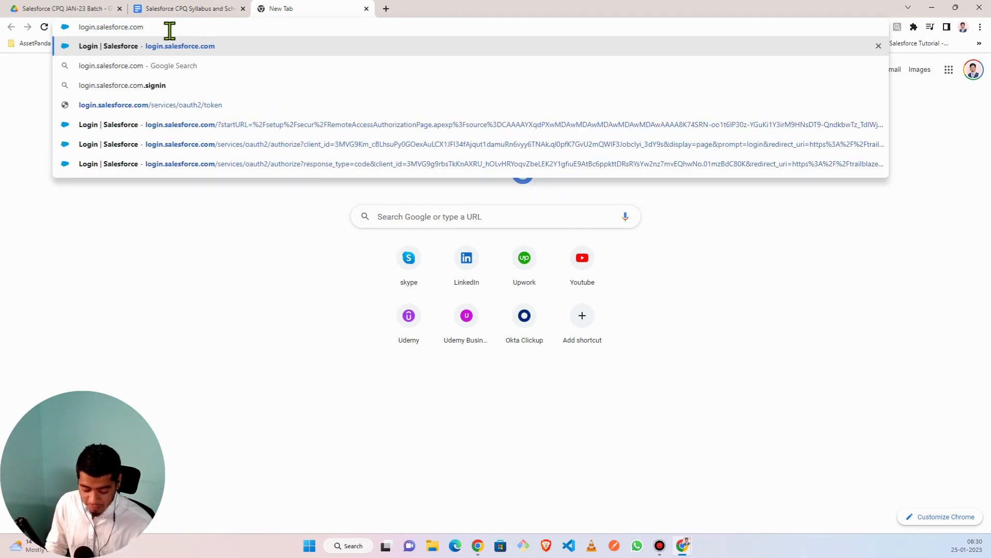
{"action": "key", "text": "Return"}
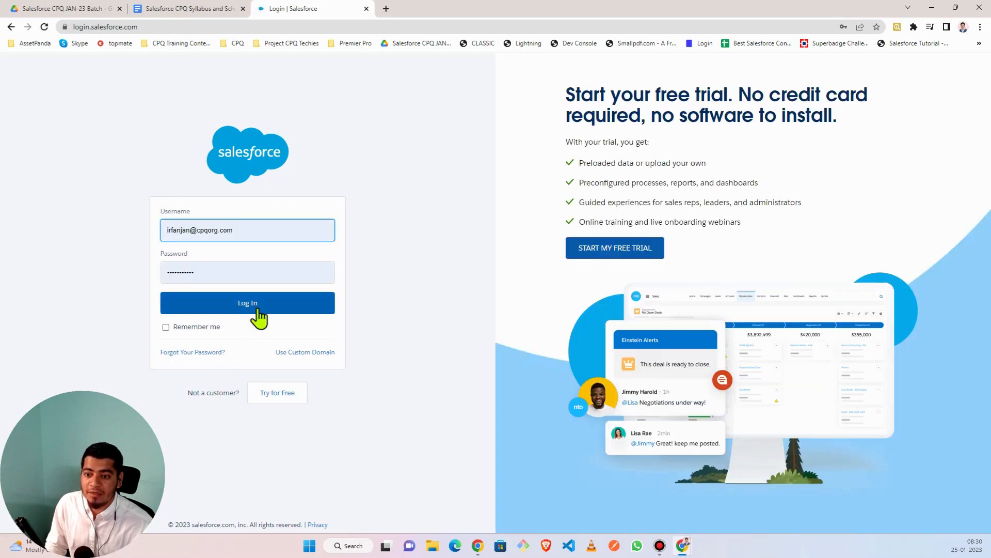
{"action": "left_click", "coordinate": [259, 311]}
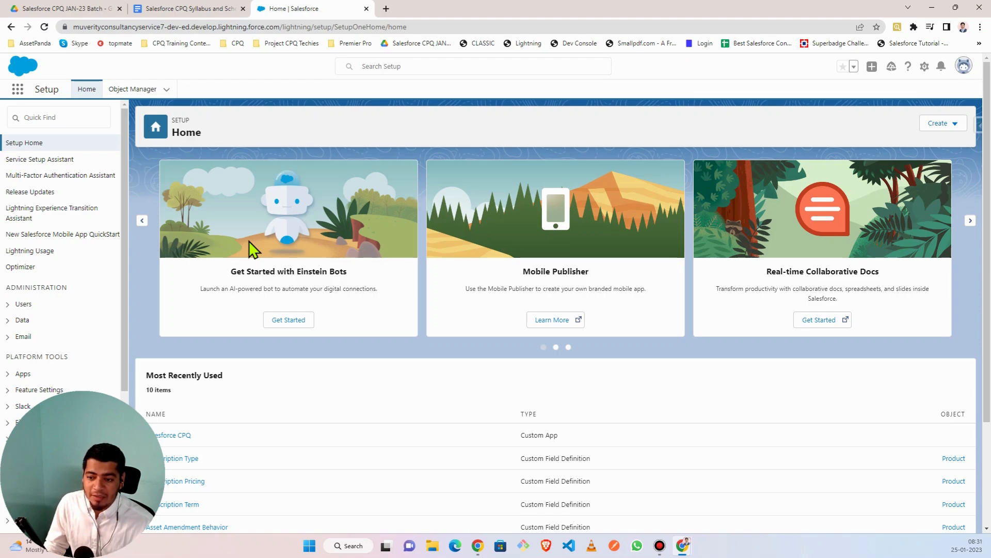
{"action": "left_click", "coordinate": [386, 8]}
{"action": "left_click", "coordinate": [342, 11]}
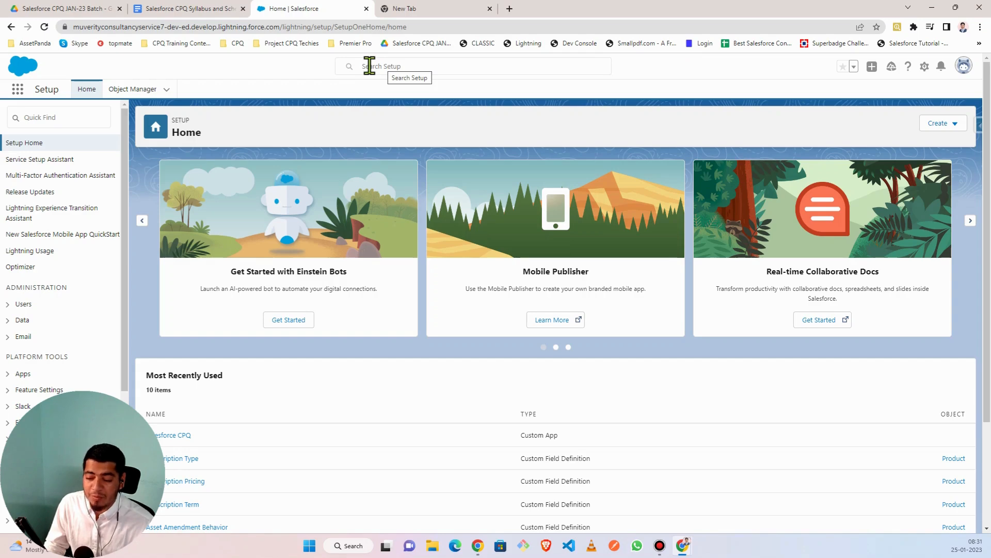
- Switch to the Salesforce CPQ app, close the syllabus tab, and open Products
{"action": "left_click", "coordinate": [18, 89]}
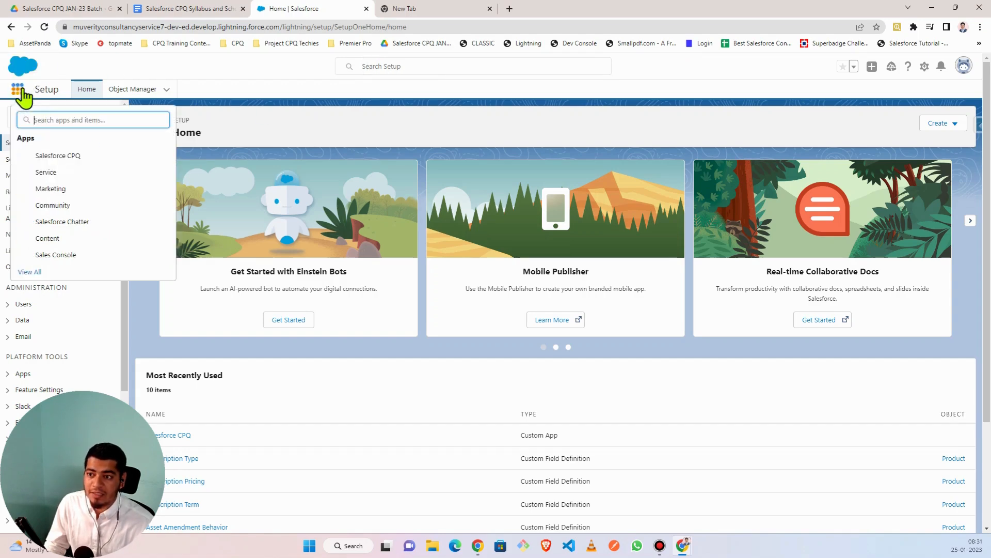
{"action": "left_click", "coordinate": [65, 156]}
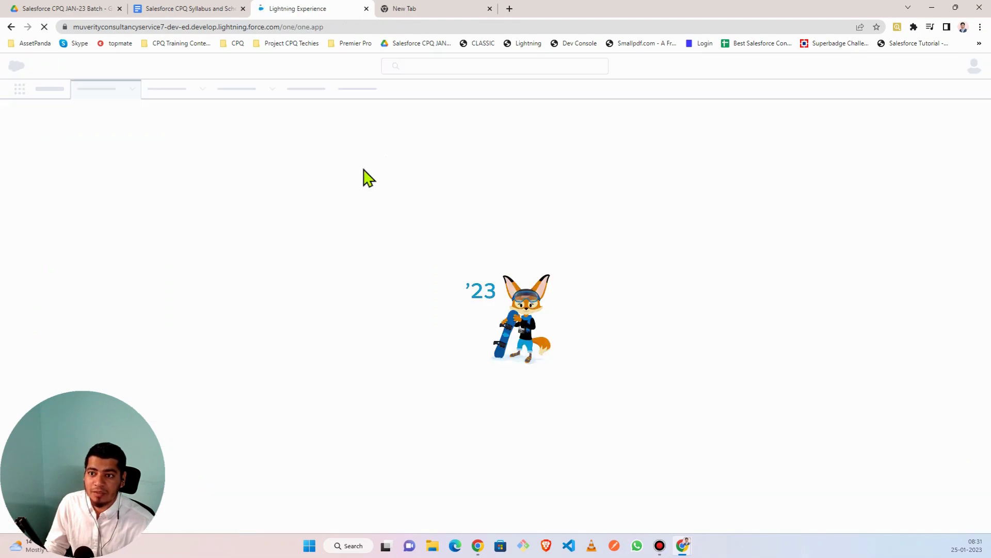
{"action": "left_click", "coordinate": [243, 9]}
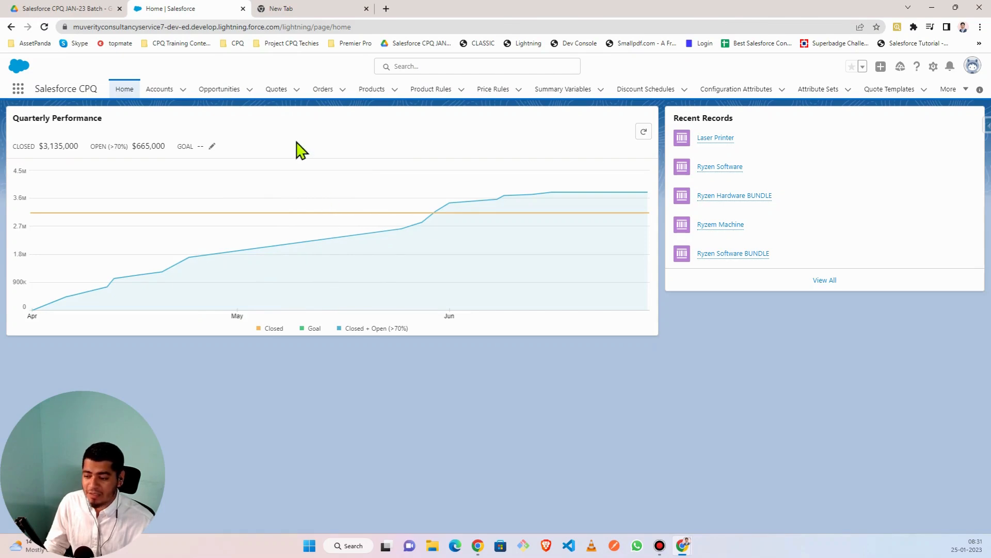
{"action": "left_click", "coordinate": [365, 95]}
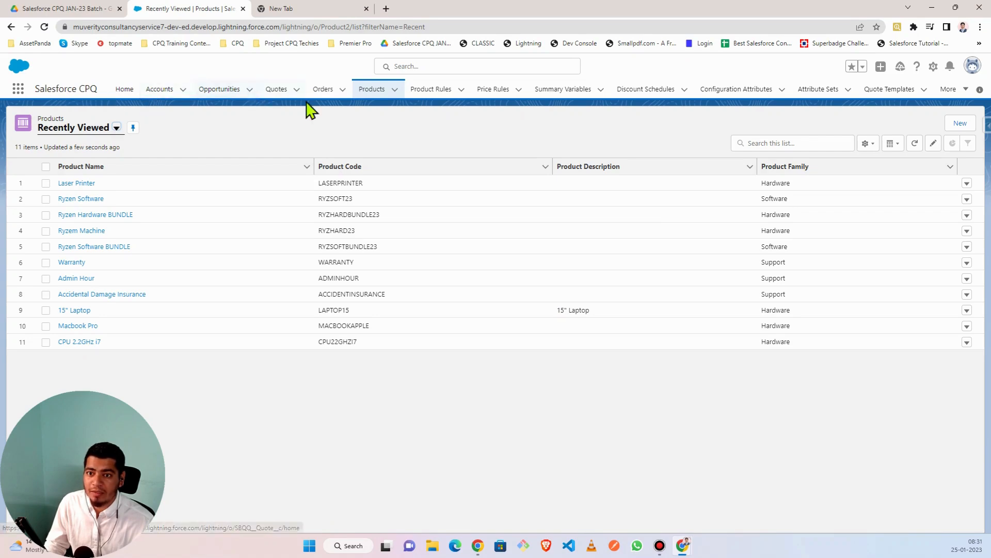
- Relaunch Salesforce CPQ by searching 'cpq' in the App Launcher and return to the Products list
{"action": "left_click", "coordinate": [18, 89]}
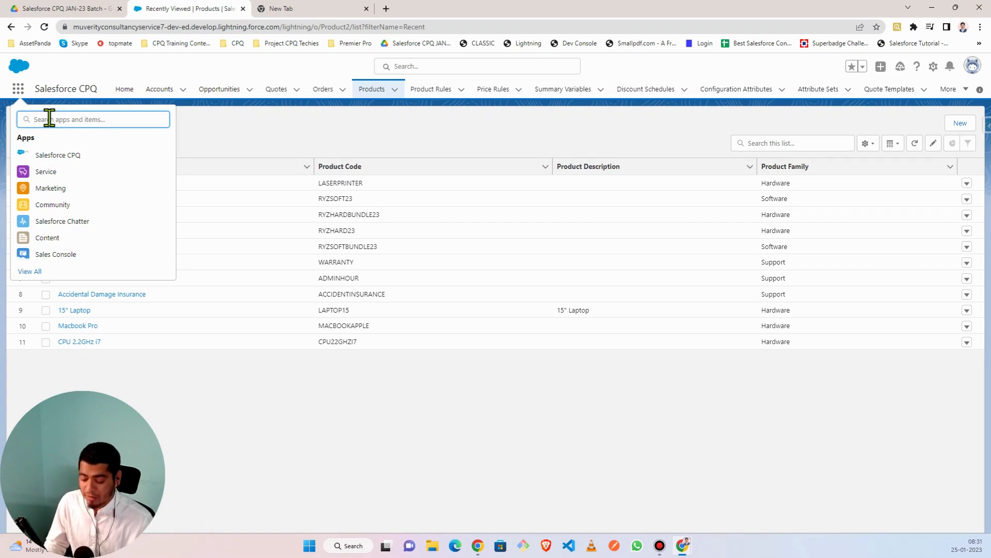
{"action": "type", "text": "cpq"}
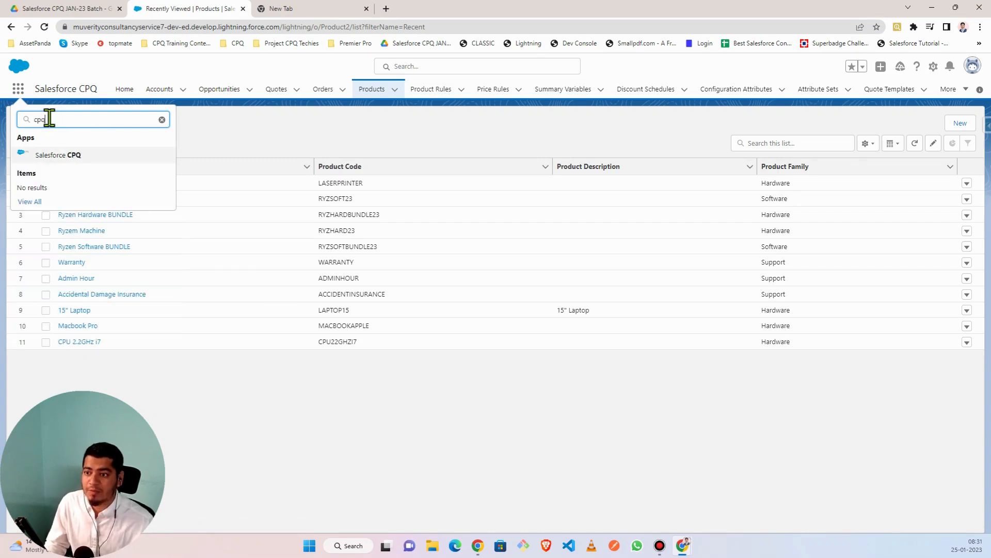
{"action": "left_click", "coordinate": [59, 156]}
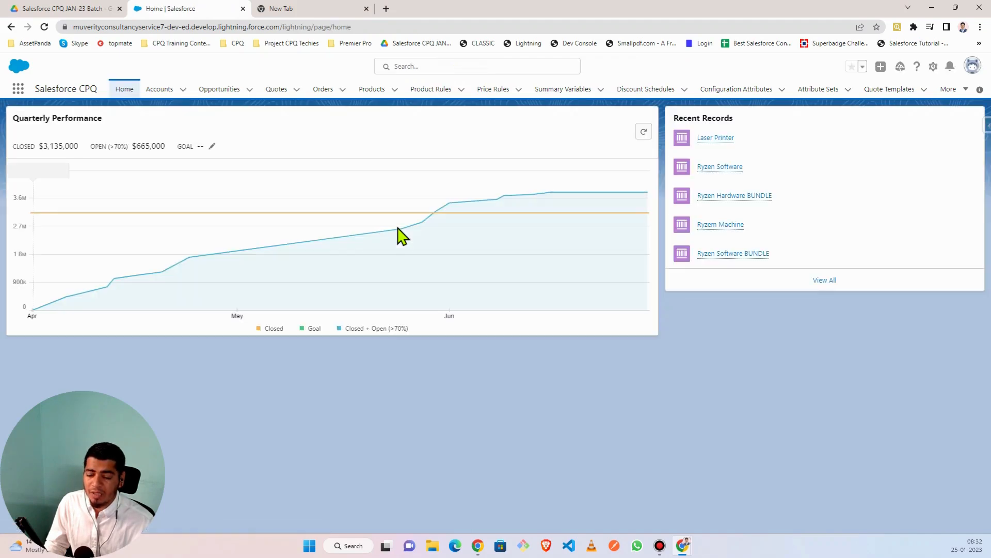
{"action": "left_click", "coordinate": [372, 91]}
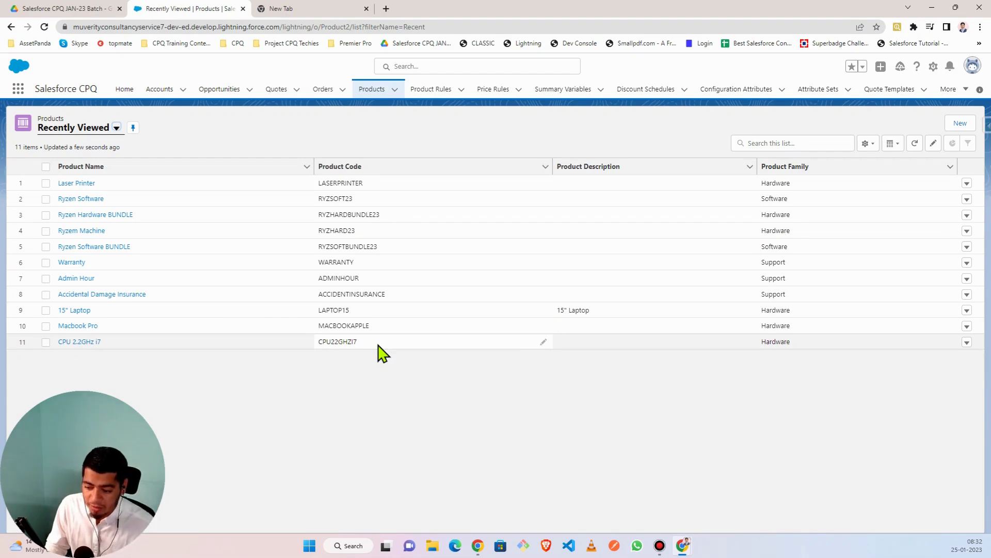
- Start a blank Google Doc from the Google apps grid in the new tab and select its Untitled title
{"action": "left_click", "coordinate": [301, 9]}
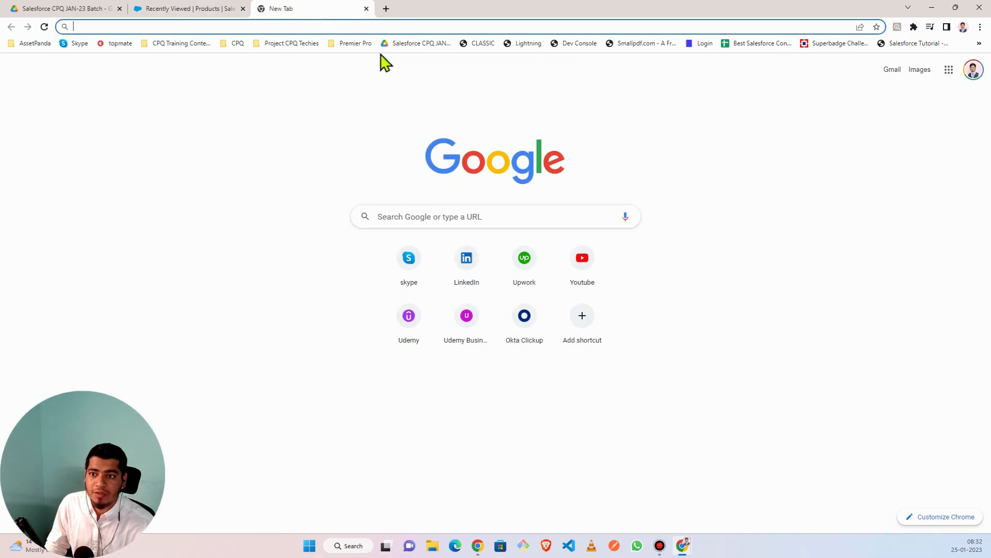
{"action": "left_click", "coordinate": [949, 70]}
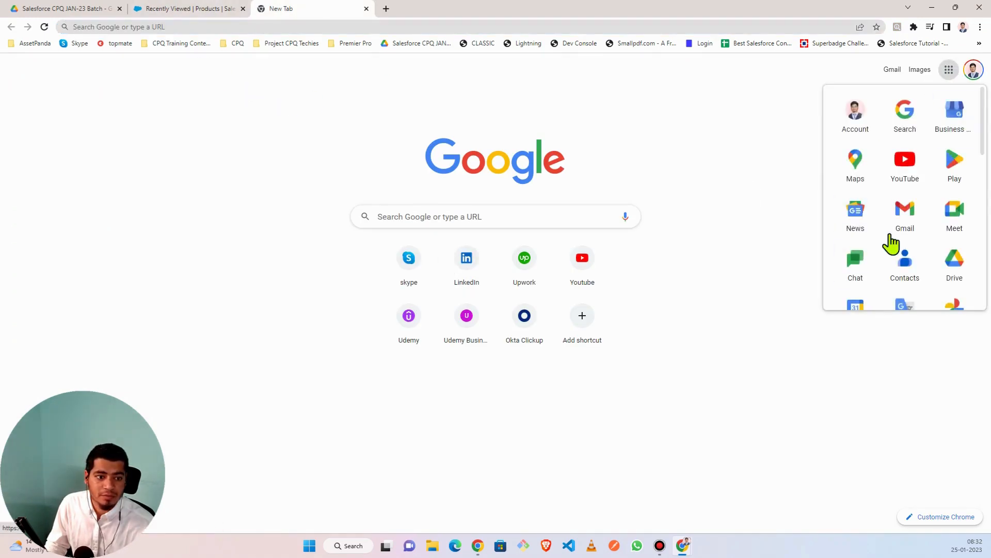
{"action": "scroll", "coordinate": [892, 243], "scroll_direction": "down", "scroll_amount": 1}
{"action": "scroll", "coordinate": [891, 241], "scroll_direction": "down", "scroll_amount": 6}
{"action": "scroll", "coordinate": [890, 241], "scroll_direction": "up", "scroll_amount": 5}
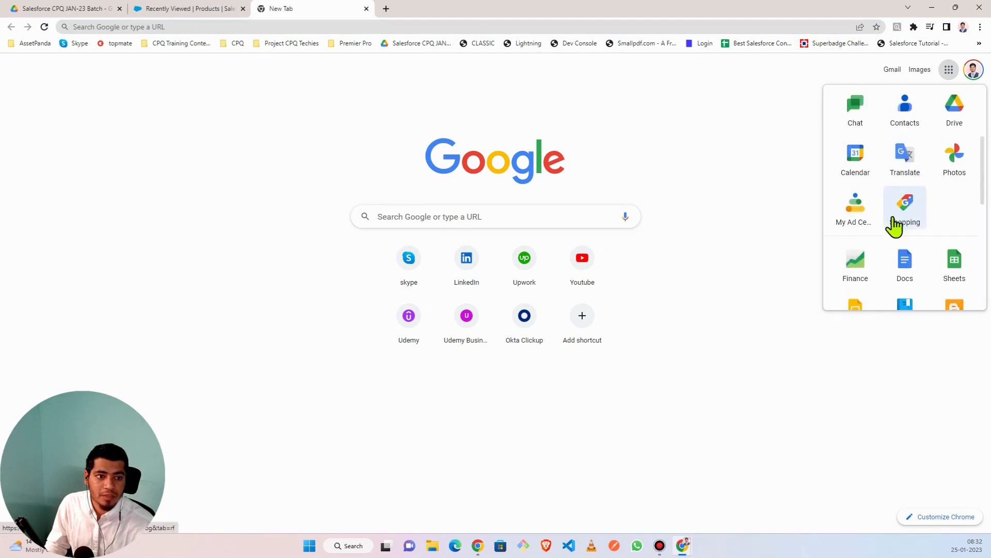
{"action": "left_click", "coordinate": [906, 265]}
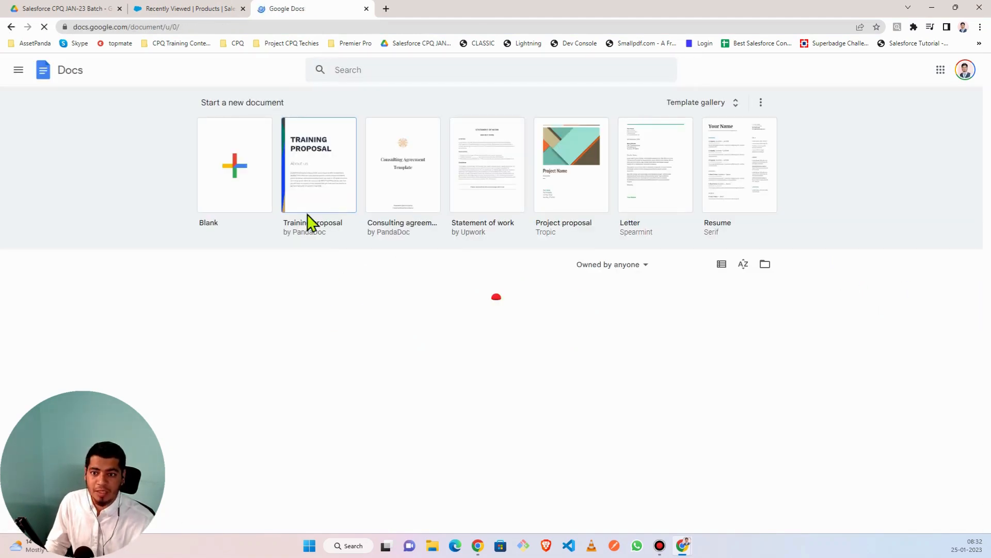
{"action": "left_click", "coordinate": [242, 183]}
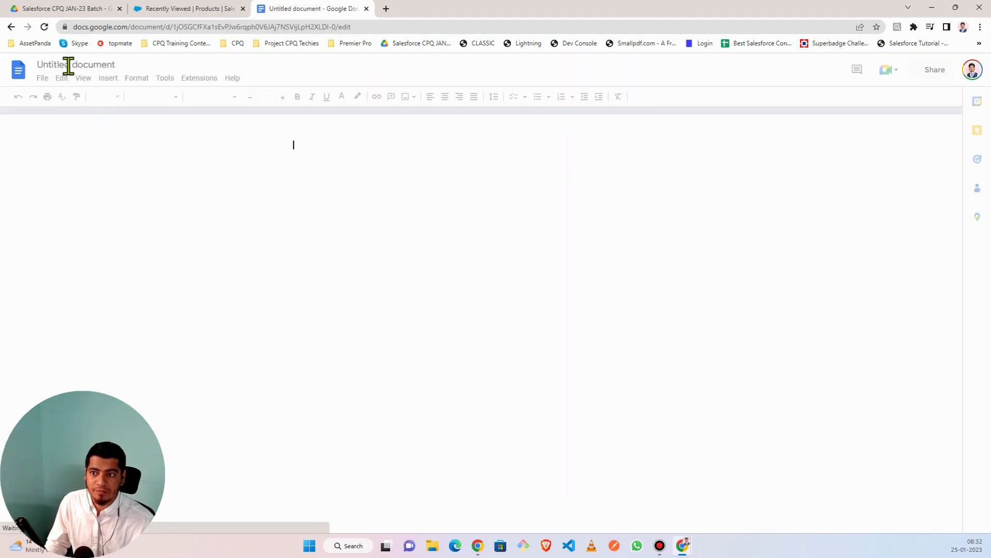
{"action": "left_click", "coordinate": [69, 65]}
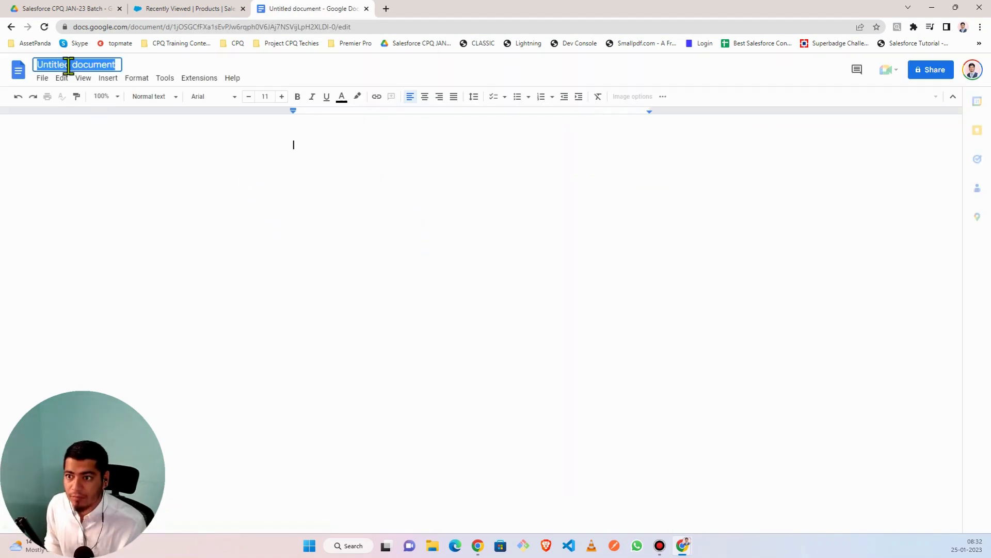
- Title the document 'Bundle Product' and begin the body heading 'Bundle Product Configuratuion'
{"action": "type", "text": "Bunde"}
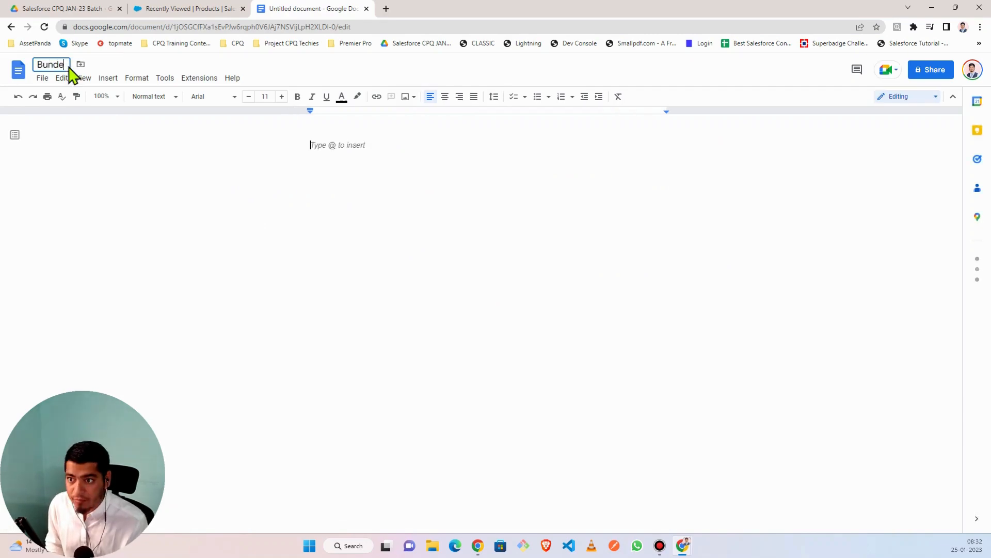
{"action": "key", "text": "BackSpace"}
{"action": "type", "text": "le B"}
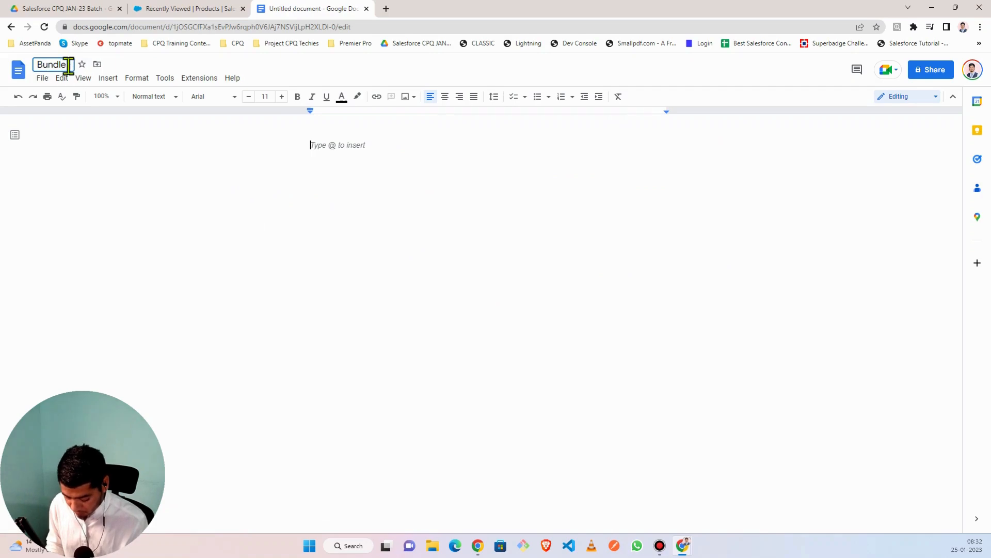
{"action": "type", "text": "roduct"}
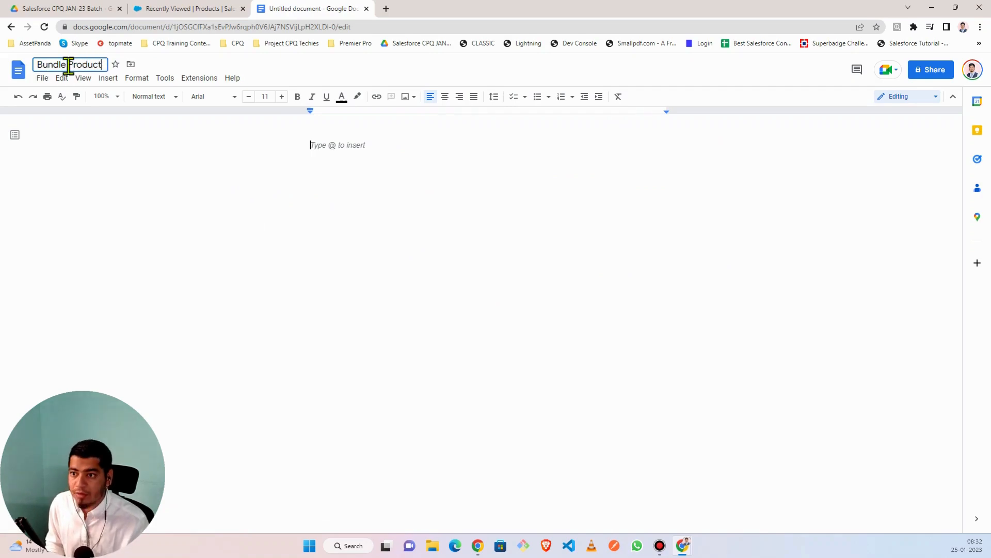
{"action": "left_click", "coordinate": [318, 146]}
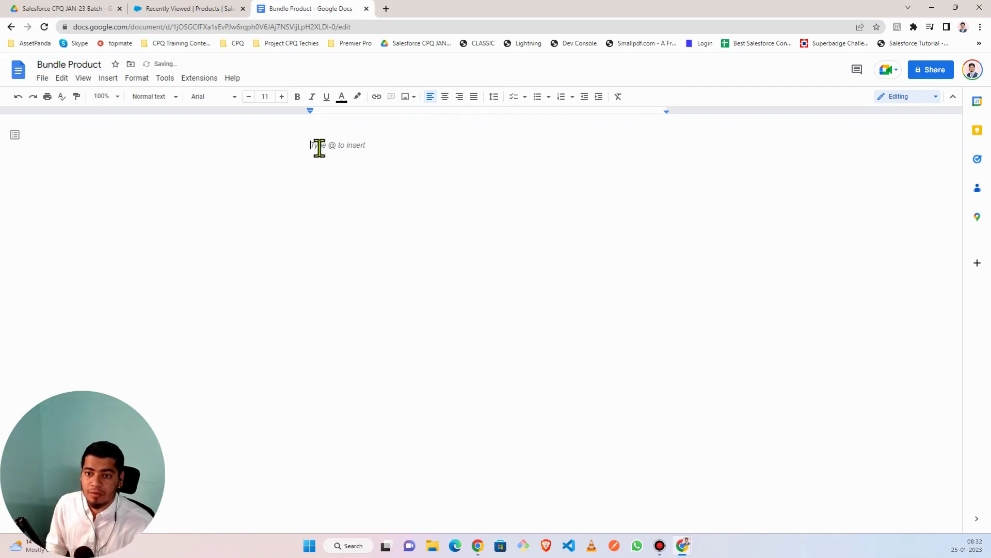
{"action": "type", "text": "Bundle Product Configuratuion"}
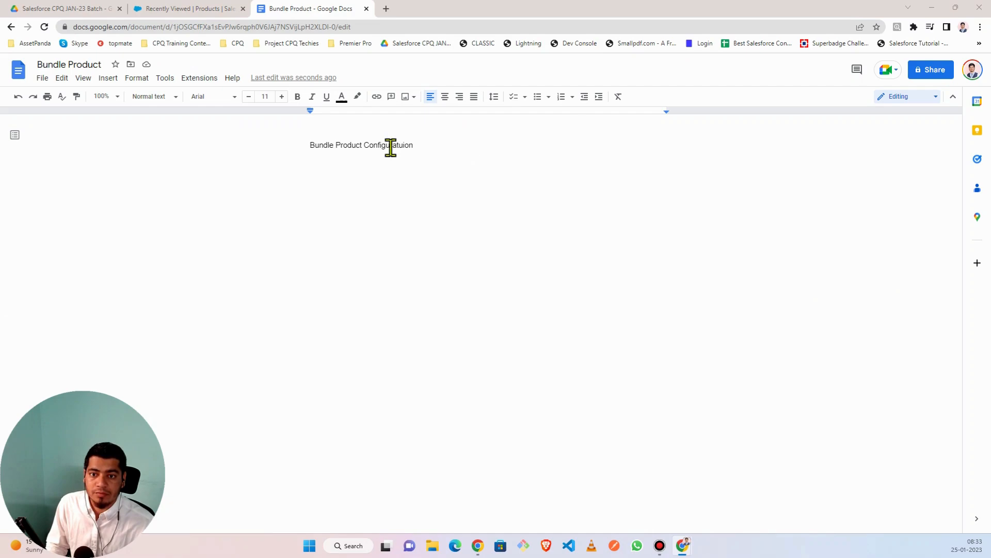
- Bold the heading at 18 pt, correct it to 'Configuration', then unbold and shrink for the next line
{"action": "triple_click", "coordinate": [307, 148]}
{"action": "left_click", "coordinate": [298, 97]}
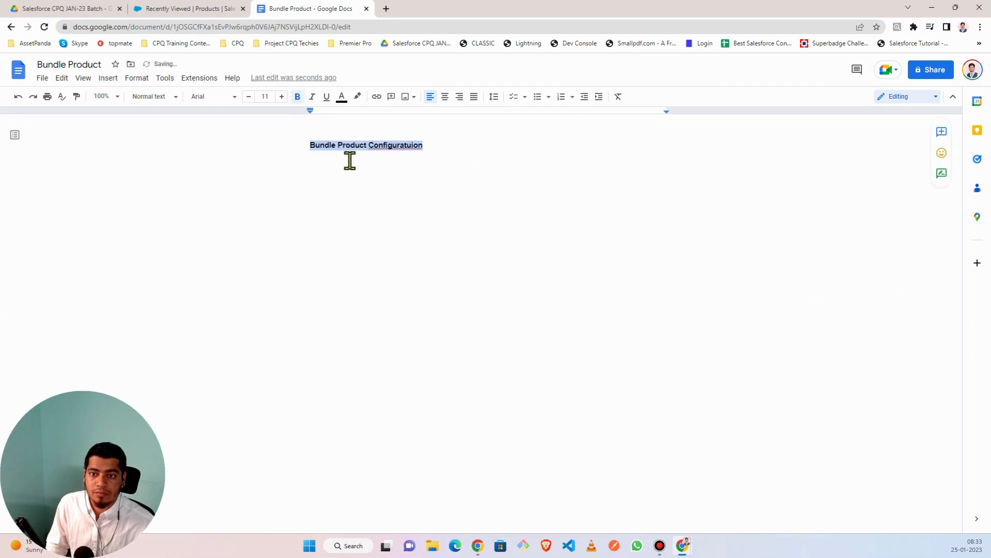
{"action": "left_click", "coordinate": [282, 97]}
{"action": "left_click", "coordinate": [282, 97]}
{"action": "left_click", "coordinate": [282, 96]}
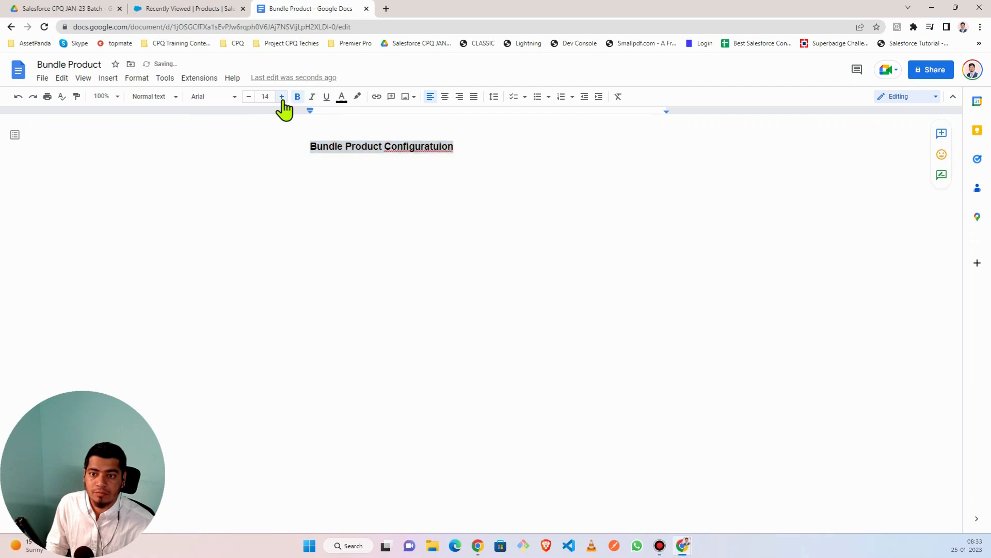
{"action": "left_click", "coordinate": [281, 97]}
{"action": "left_click", "coordinate": [282, 97]}
{"action": "left_click", "coordinate": [281, 97]}
{"action": "left_click", "coordinate": [281, 97]}
{"action": "left_click", "coordinate": [511, 151]}
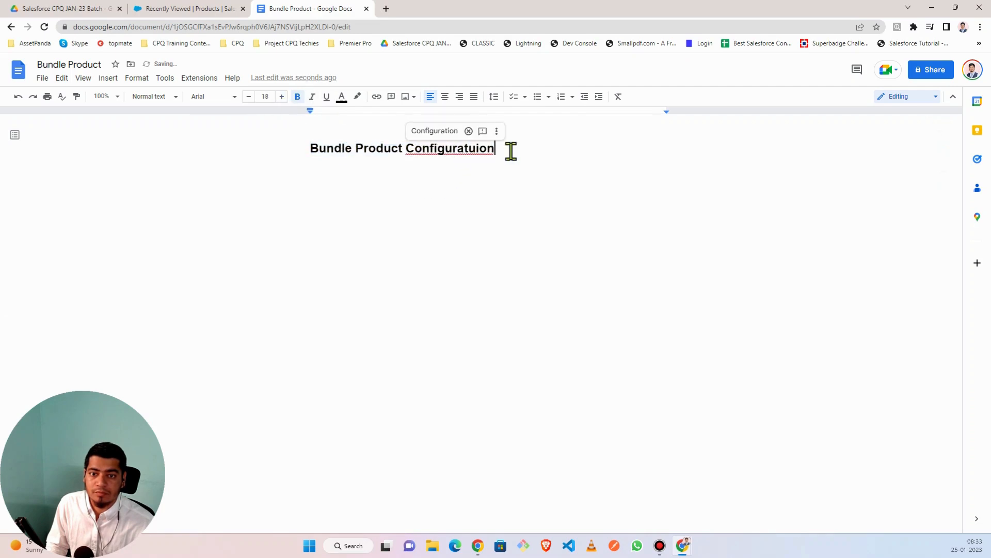
{"action": "left_click", "coordinate": [435, 132]}
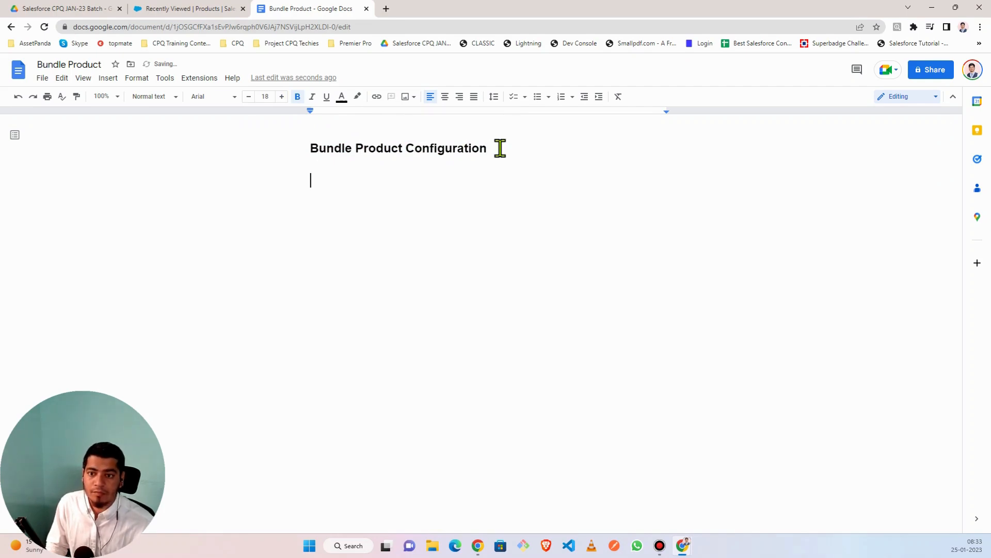
{"action": "left_click", "coordinate": [298, 98]}
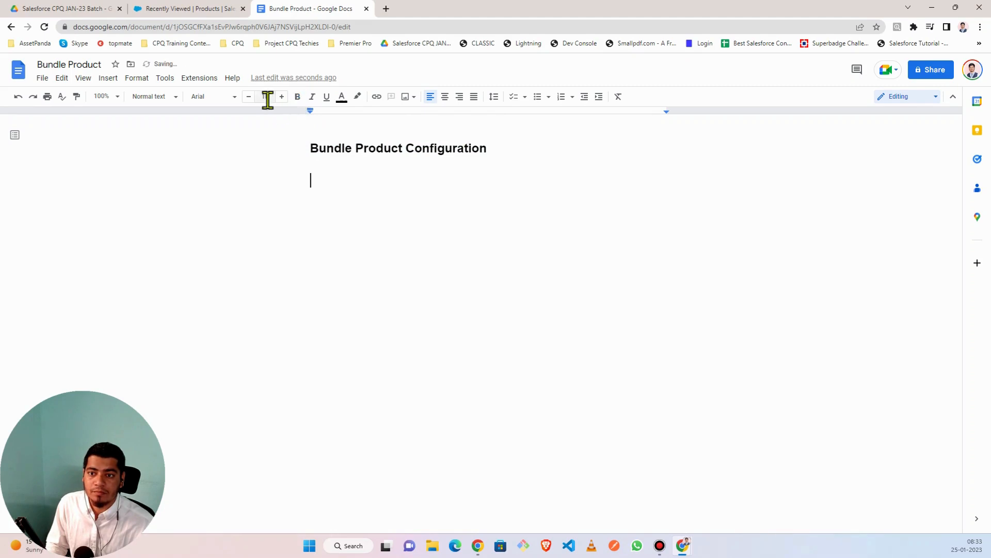
{"action": "left_click", "coordinate": [249, 98]}
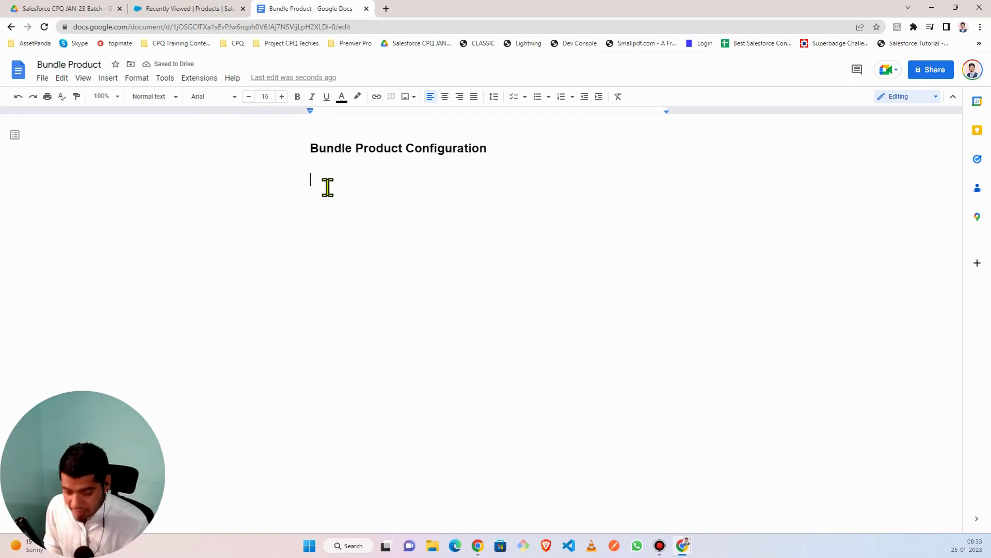
- Add step '1) Create a product and define it as parent record' and start a second item
{"action": "type", "text": "1"}
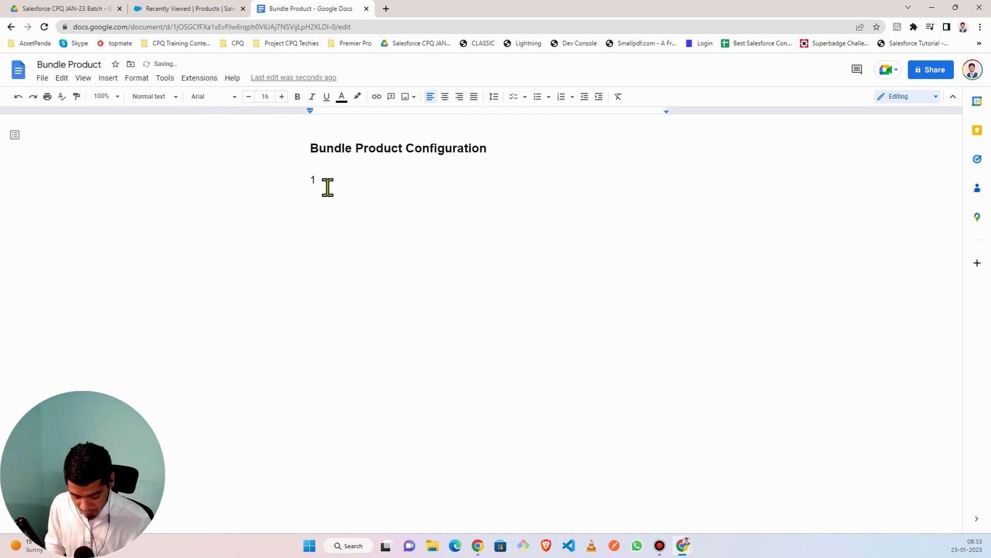
{"action": "type", "text": ") "}
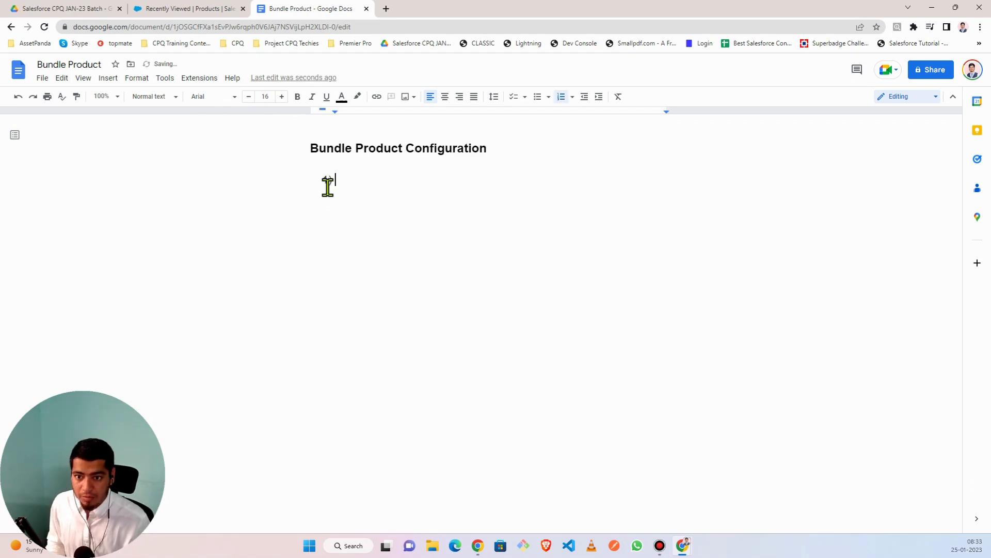
{"action": "type", "text": "Create A product and define it as parent record"}
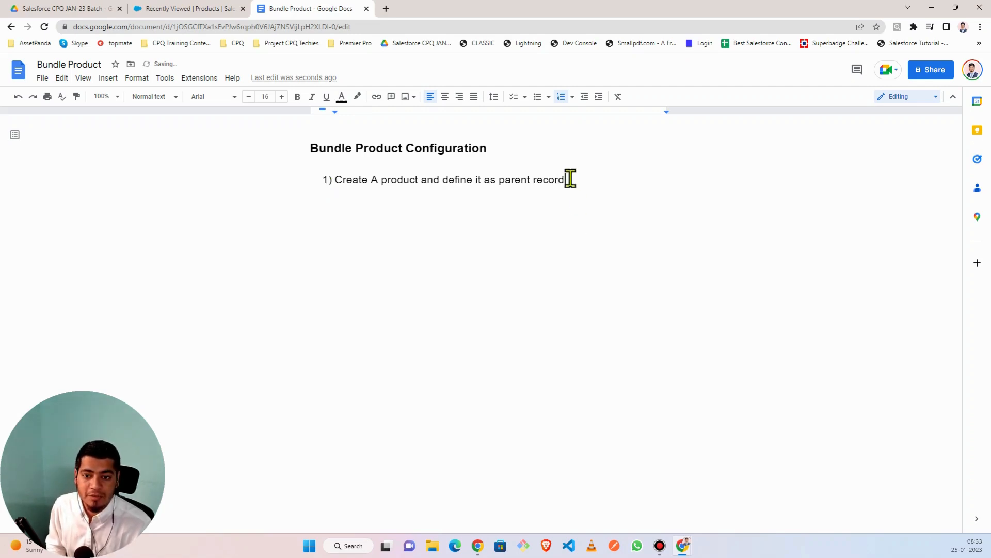
{"action": "left_click", "coordinate": [379, 181]}
{"action": "key", "text": "BackSpace"}
{"action": "type", "text": "a"}
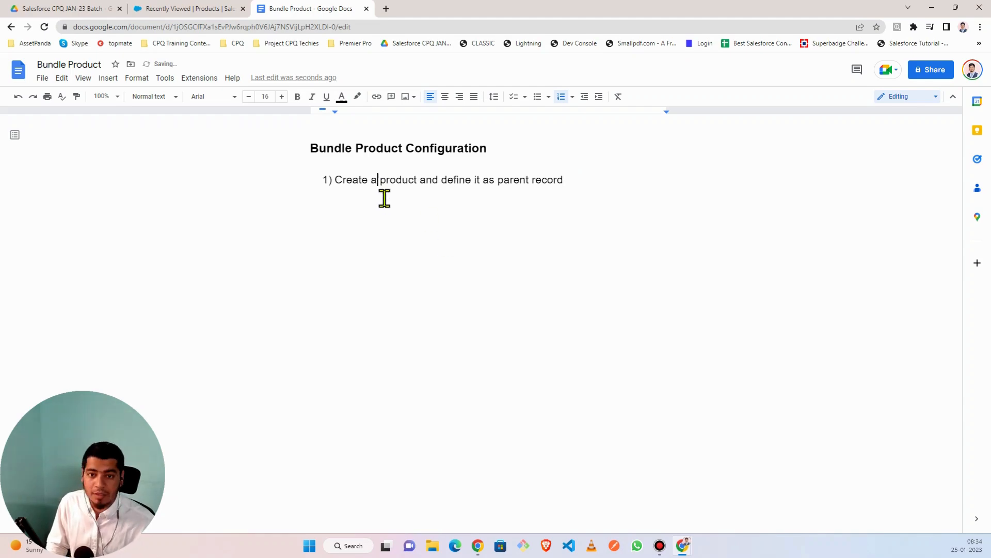
{"action": "left_click", "coordinate": [575, 179]}
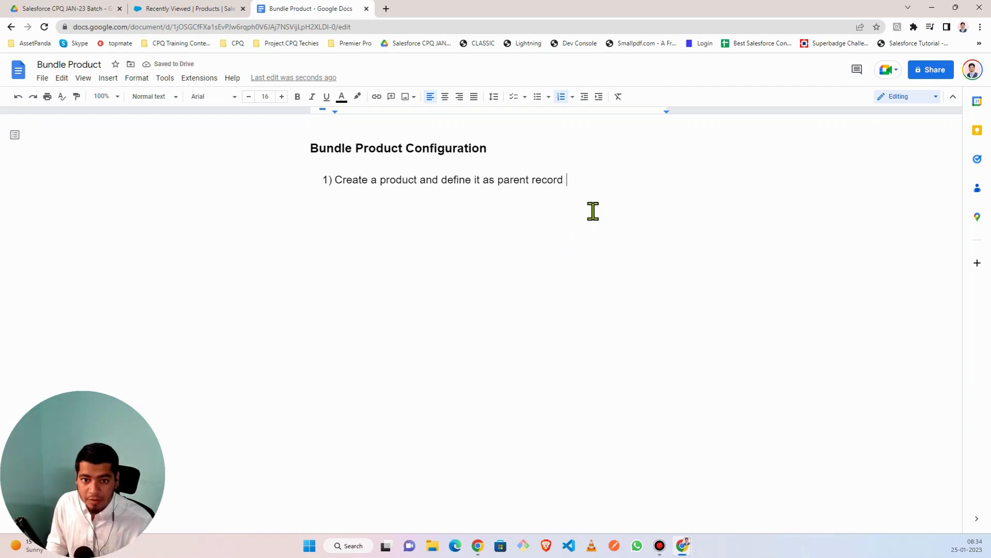
{"action": "key", "text": "Return"}
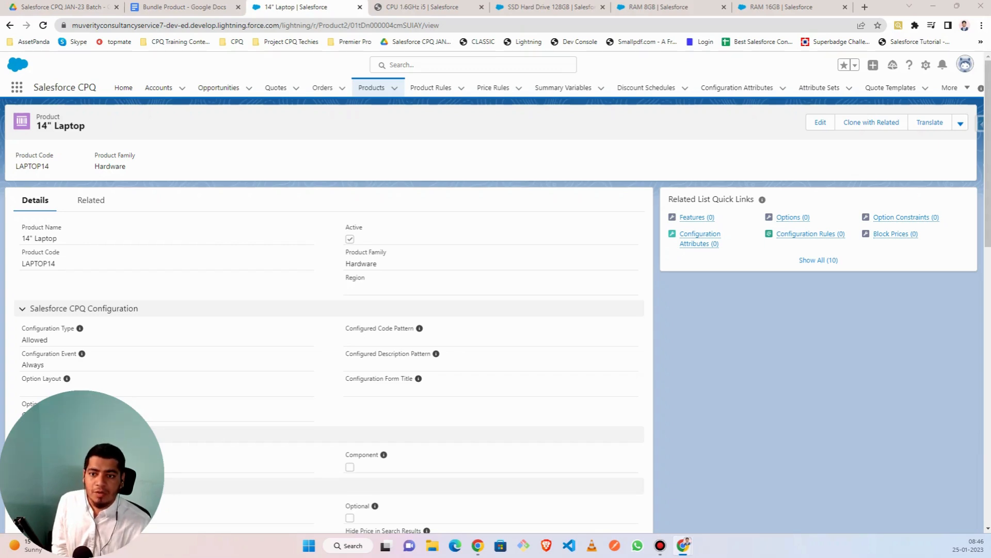
- Walk through the notes' first bundle step and the Laptop 14’ inch example, then return to the 14" Laptop record
{"action": "left_click", "coordinate": [193, 10]}
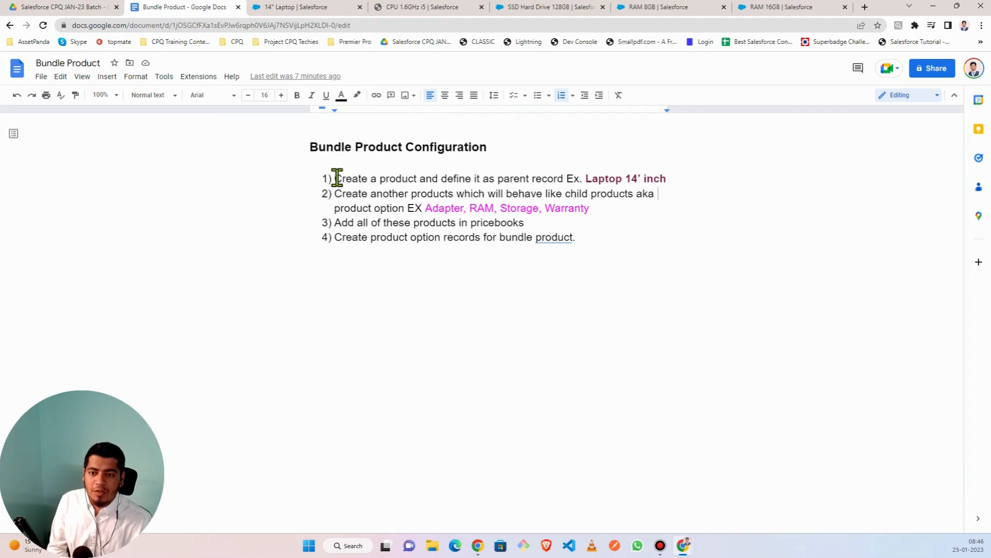
{"action": "left_click_drag", "start_coordinate": [336, 178], "coordinate": [504, 179]}
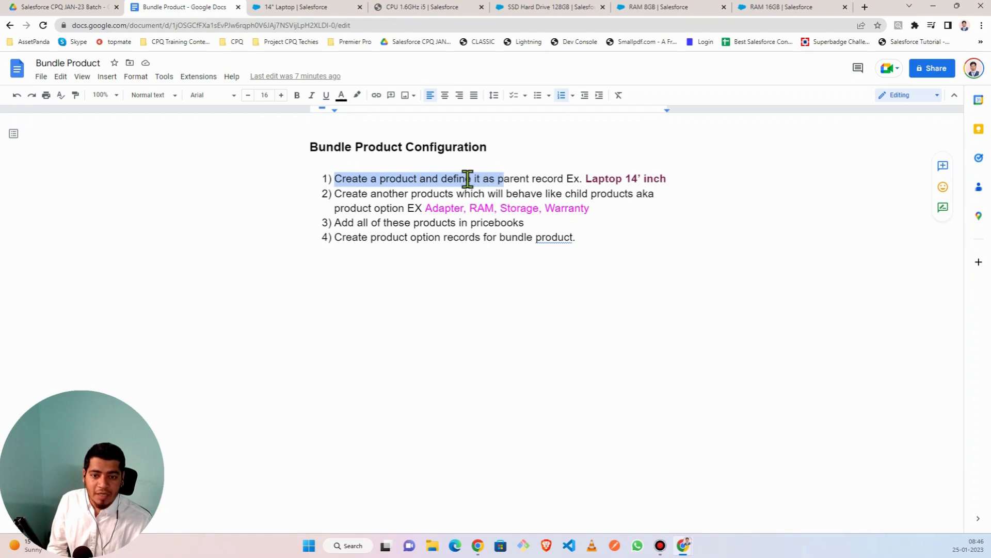
{"action": "left_click", "coordinate": [531, 178]}
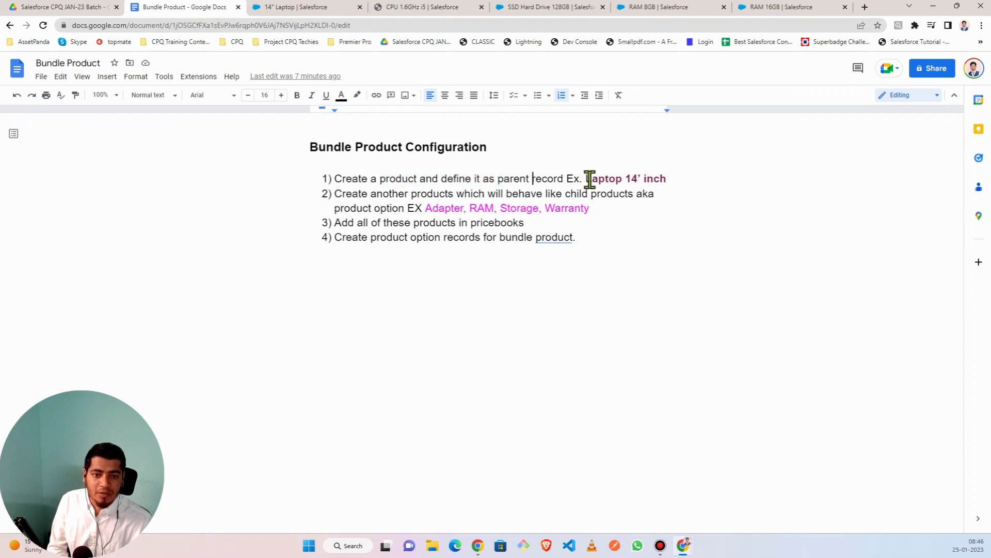
{"action": "left_click_drag", "start_coordinate": [586, 178], "coordinate": [694, 186]}
{"action": "left_click", "coordinate": [678, 180]}
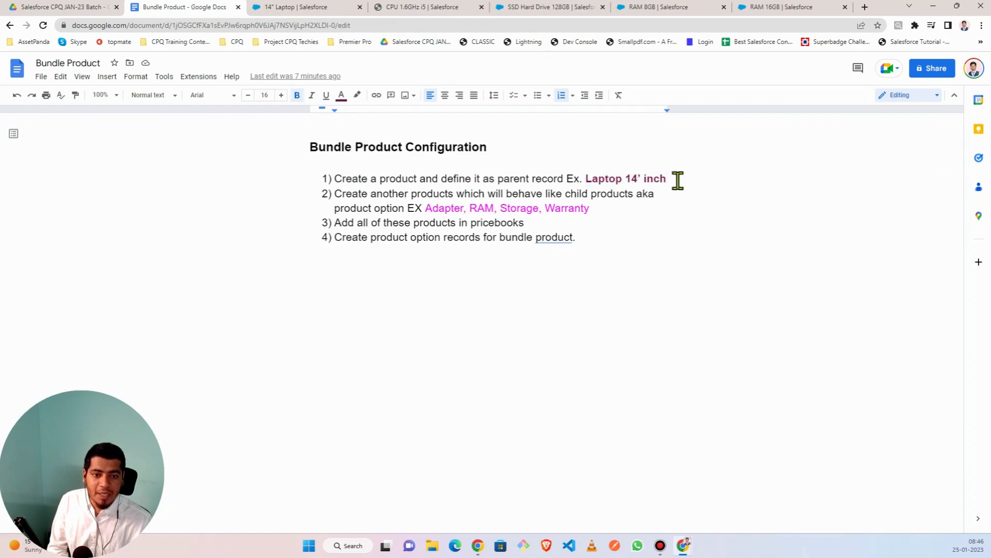
{"action": "left_click", "coordinate": [311, 10]}
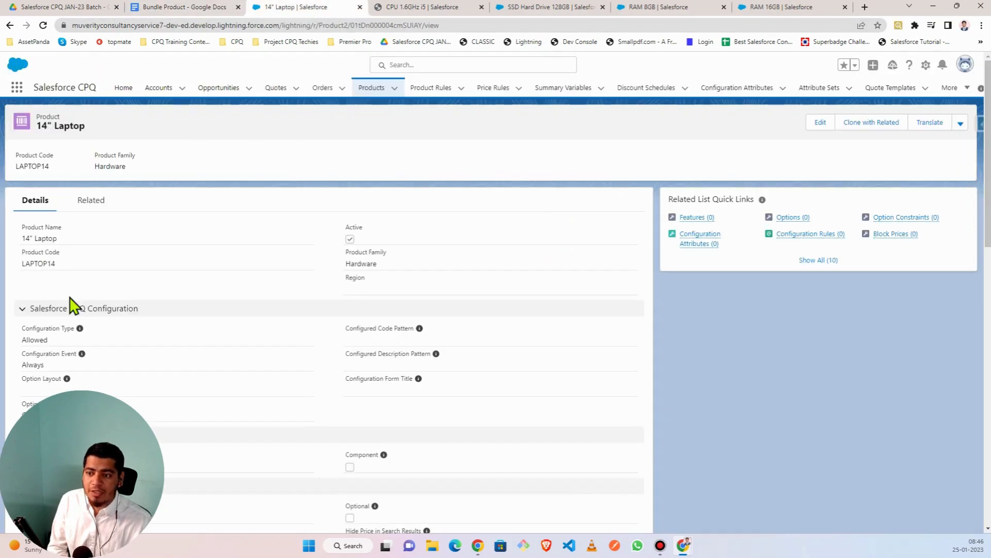
- Select the child product examples, Adapter through Warranty, in the Bundle Product notes
{"action": "scroll", "coordinate": [73, 307], "scroll_direction": "down", "scroll_amount": 3}
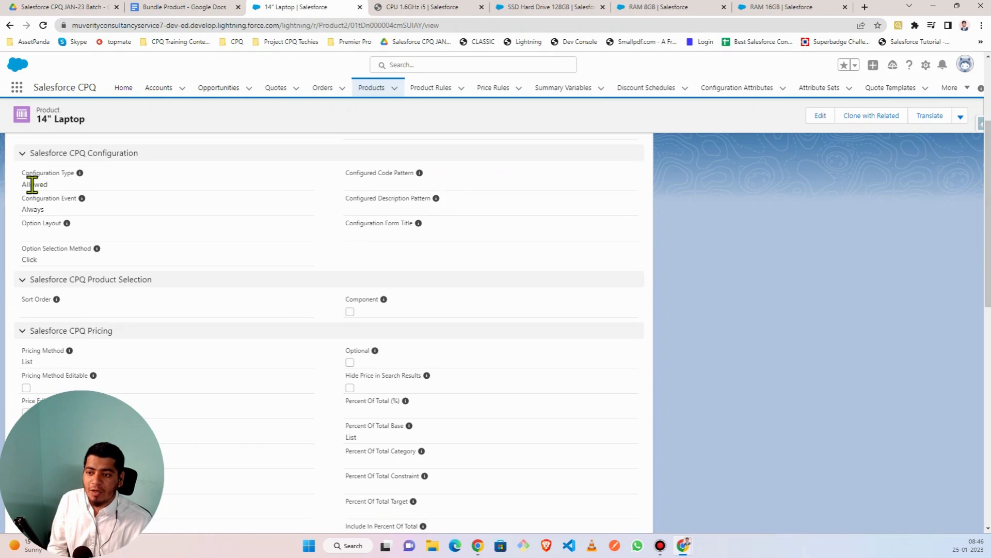
{"action": "scroll", "coordinate": [124, 328], "scroll_direction": "down", "scroll_amount": 6}
{"action": "scroll", "coordinate": [124, 329], "scroll_direction": "up", "scroll_amount": 10}
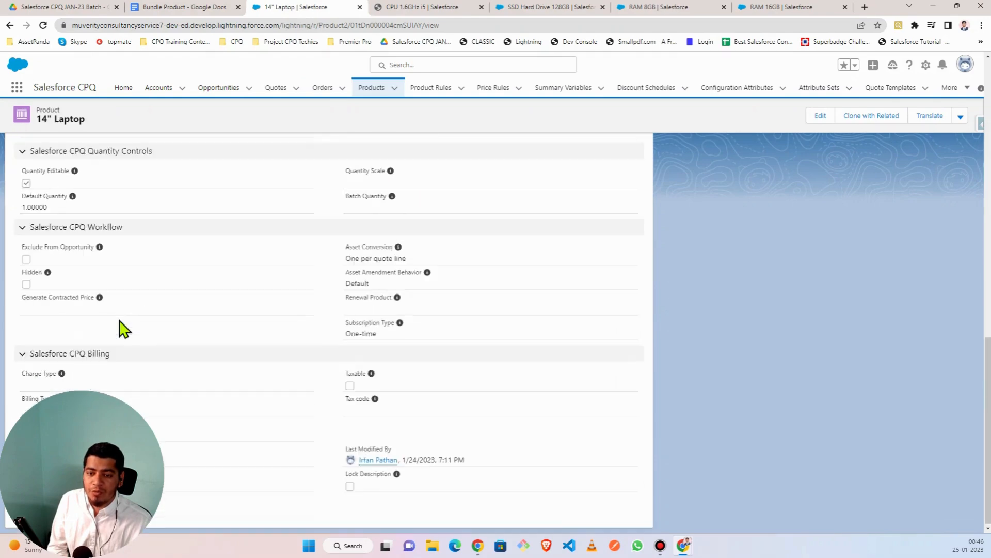
{"action": "left_click", "coordinate": [188, 8]}
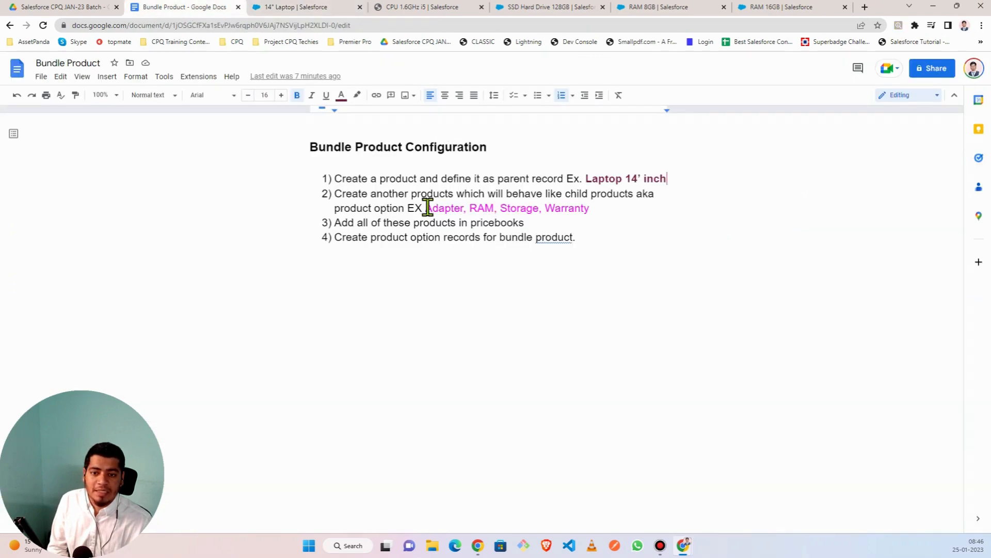
{"action": "left_click_drag", "start_coordinate": [427, 208], "coordinate": [596, 208]}
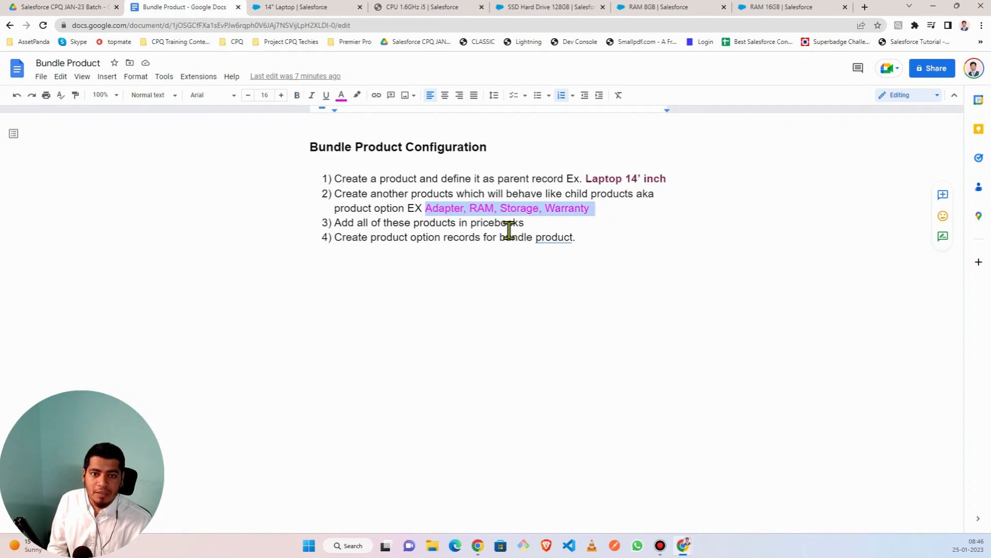
- Look through the SSD Hard Drive 128GB, RAM, CPU 1.6GHz i5 and 14" Laptop product records
{"action": "left_click", "coordinate": [540, 9]}
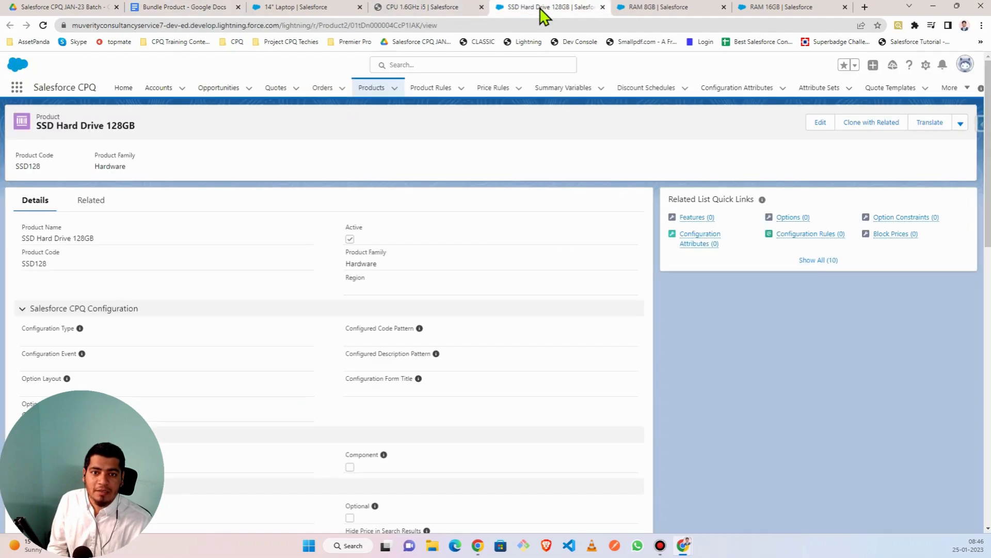
{"action": "left_click", "coordinate": [639, 3]}
{"action": "left_click", "coordinate": [758, 7]}
{"action": "left_click", "coordinate": [395, 8]}
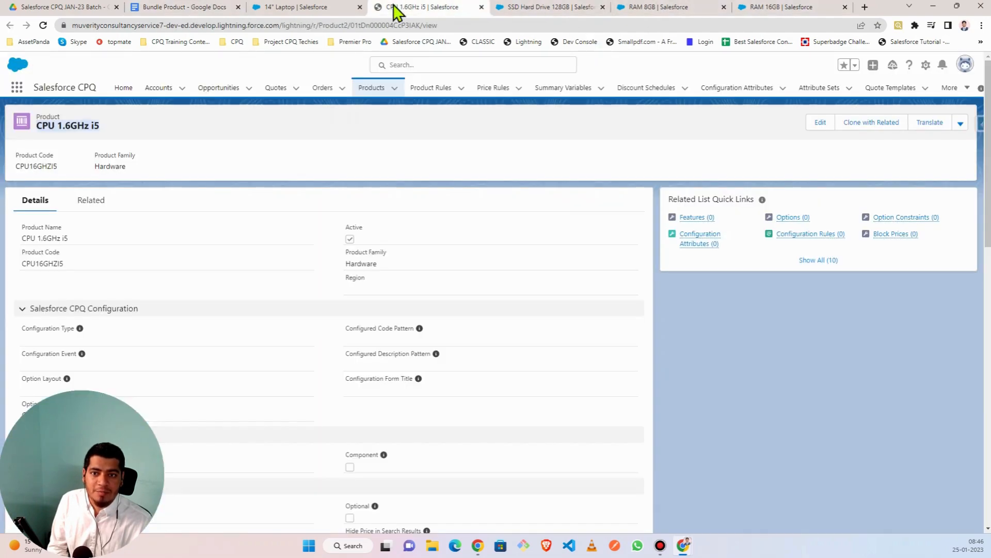
{"action": "left_click", "coordinate": [290, 8]}
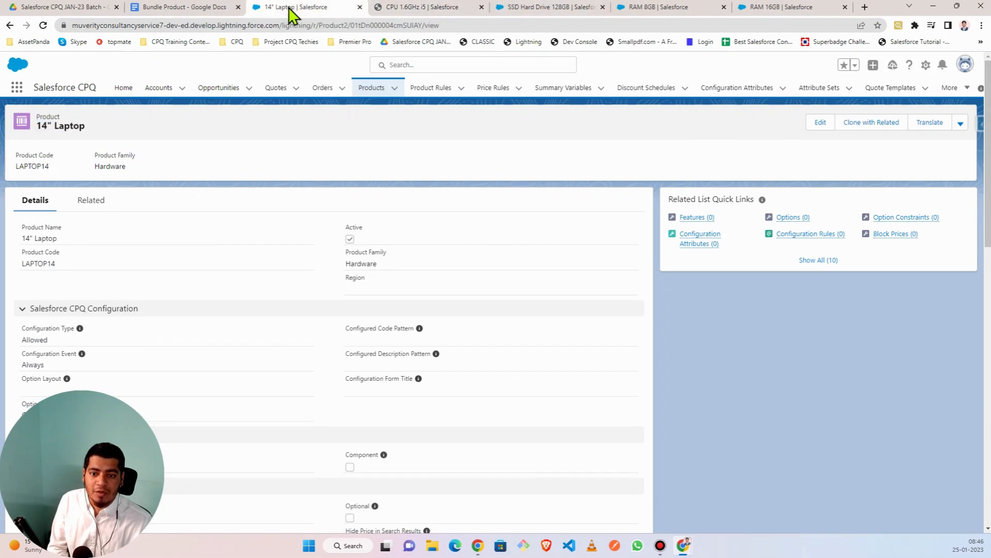
- Back in the notes, delete Adapter from step 2's child product examples
{"action": "left_click", "coordinate": [410, 9]}
{"action": "left_click", "coordinate": [204, 9]}
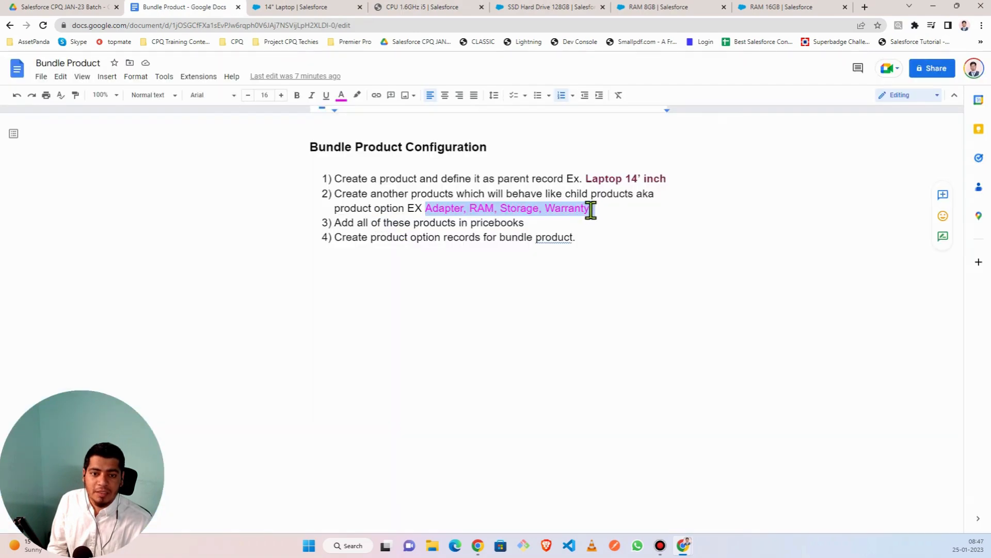
{"action": "left_click", "coordinate": [591, 211]}
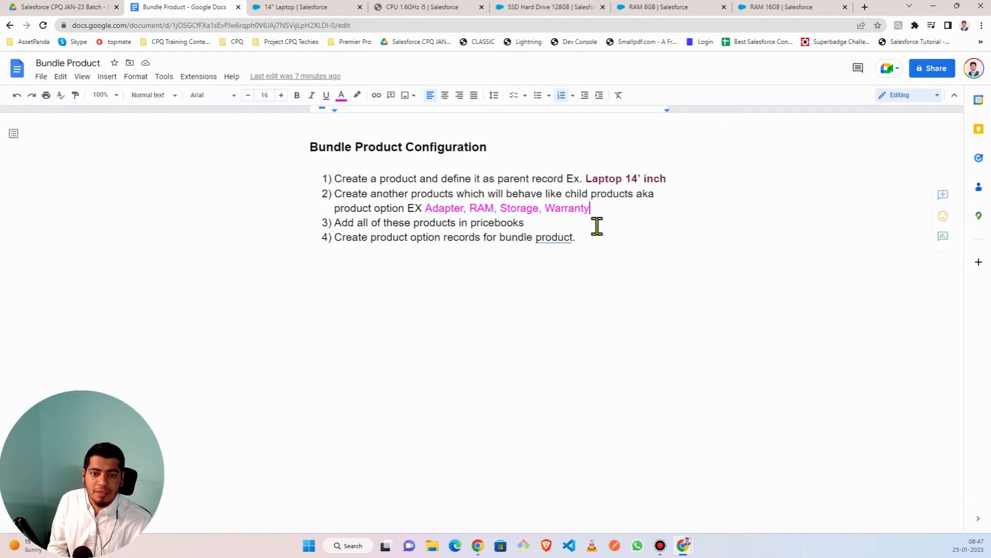
{"action": "left_click", "coordinate": [464, 208]}
{"action": "key", "text": "BackSpace"}
{"action": "key", "text": "BackSpace"}
{"action": "key", "text": "BackSpace"}
{"action": "key", "text": "BackSpace"}
{"action": "key", "text": "BackSpace"}
{"action": "key", "text": "BackSpace"}
{"action": "key", "text": "BackSpace"}
{"action": "key", "text": "BackSpace"}
{"action": "key", "text": "BackSpace"}
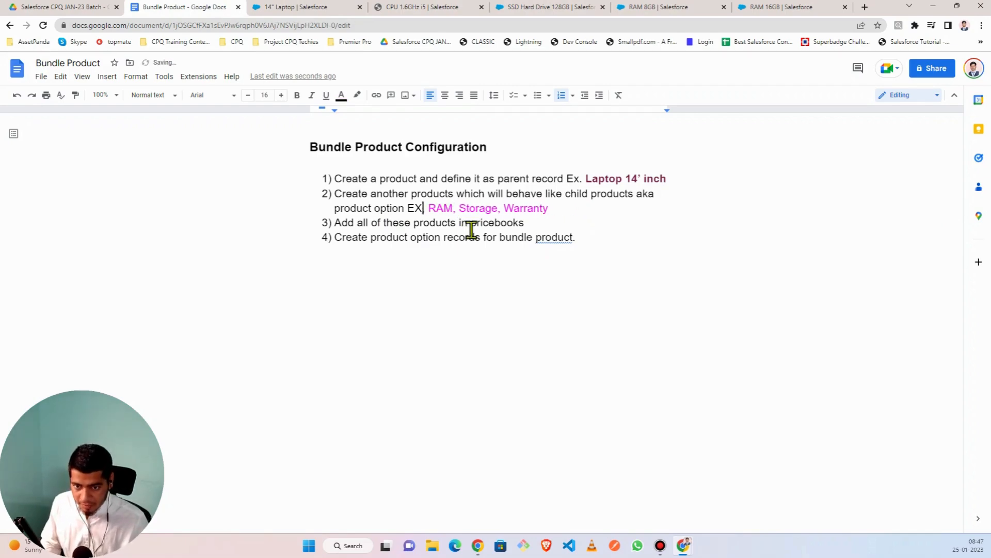
- Type CPU where Adapter was, fixing the mistyped CPQ
{"action": "type", "text": "CPQ"}
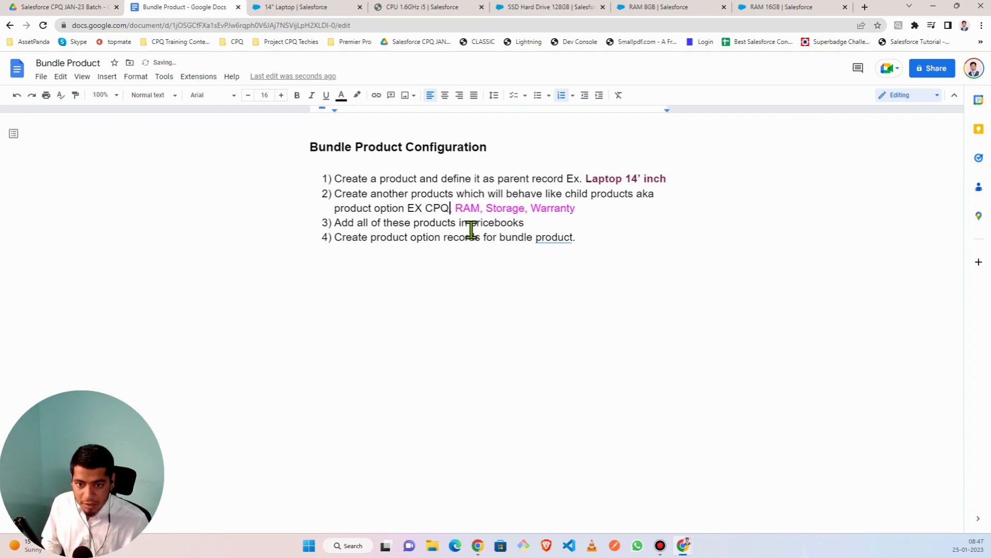
{"action": "key", "text": "BackSpace"}
{"action": "key", "text": "BackSpace"}
{"action": "key", "text": "BackSpace"}
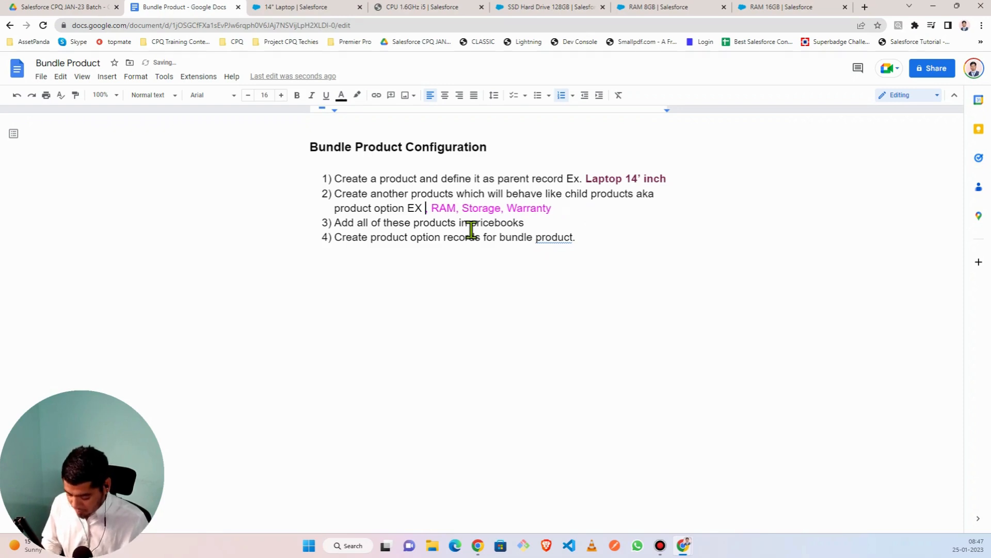
{"action": "type", "text": "CPQ"}
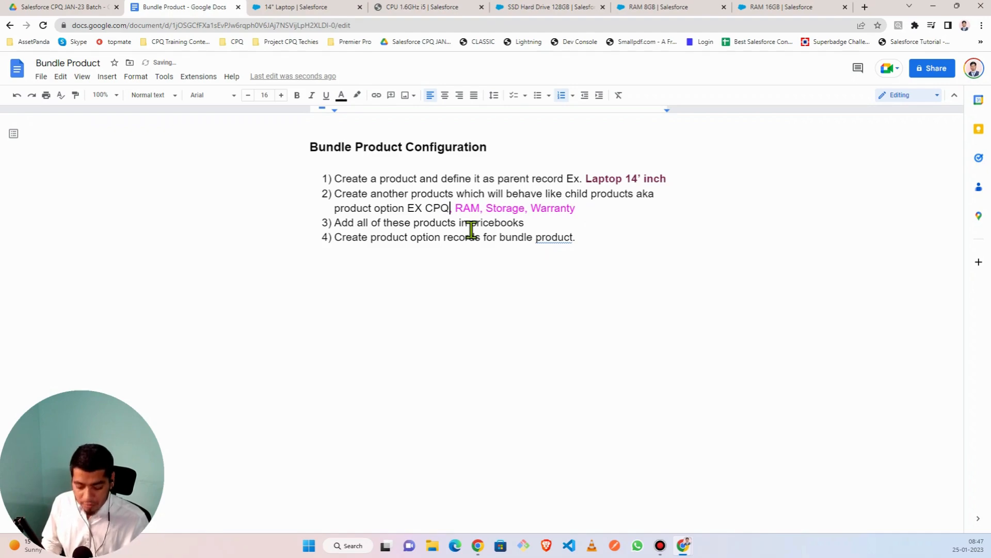
{"action": "key", "text": "BackSpace"}
{"action": "type", "text": "U,"}
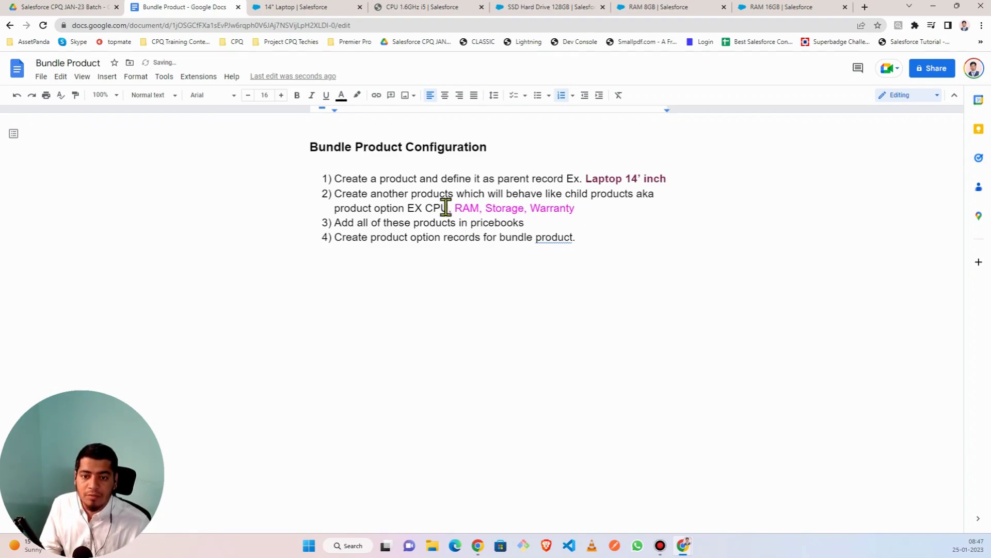
{"action": "left_click", "coordinate": [581, 209]}
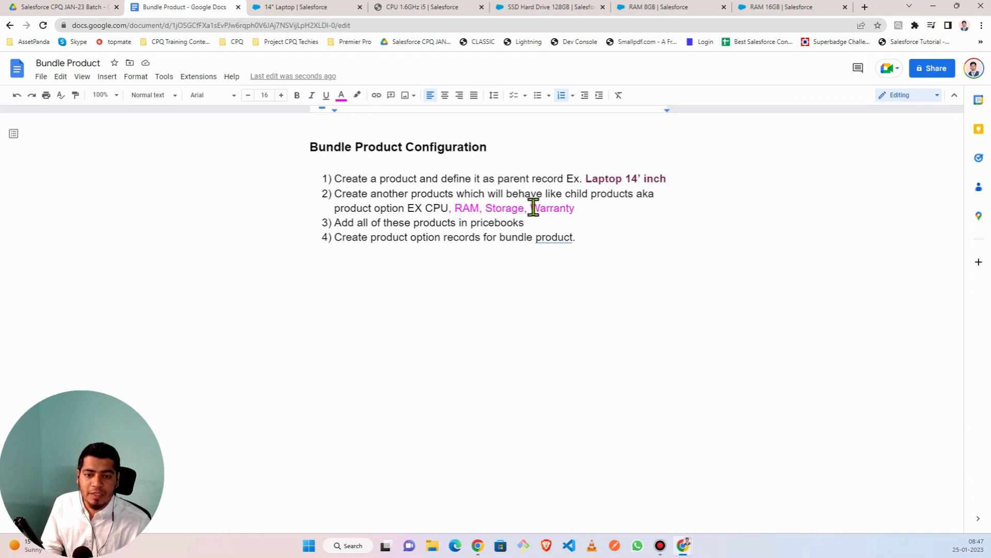
{"action": "left_click", "coordinate": [450, 209]}
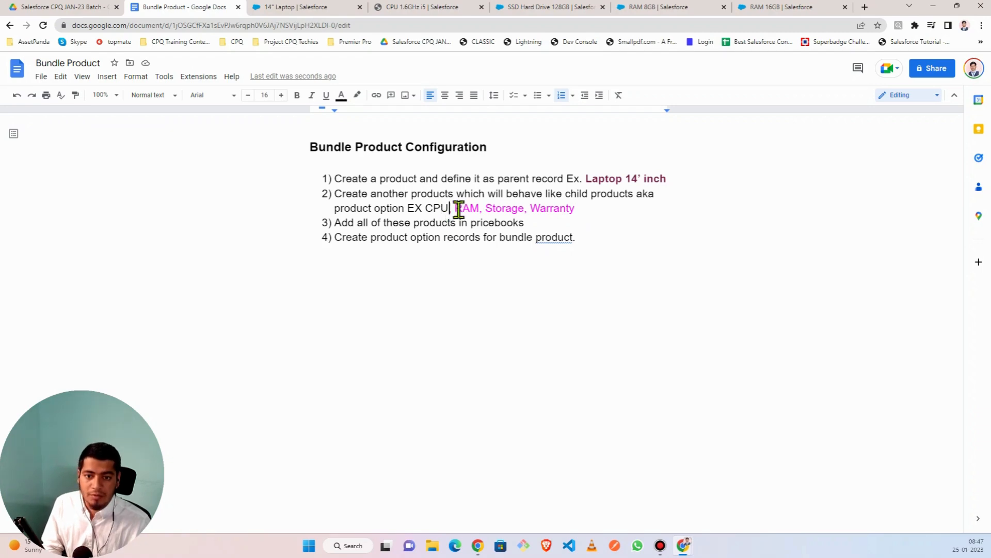
- Colour RAM and CPU magenta to match Storage and Warranty
{"action": "left_click_drag", "start_coordinate": [454, 208], "coordinate": [478, 208]}
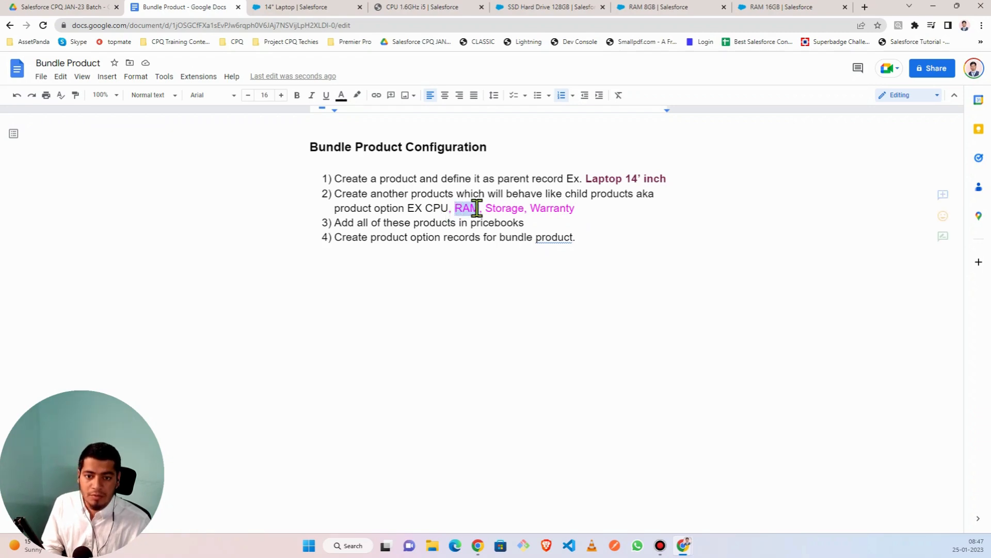
{"action": "left_click", "coordinate": [345, 101]}
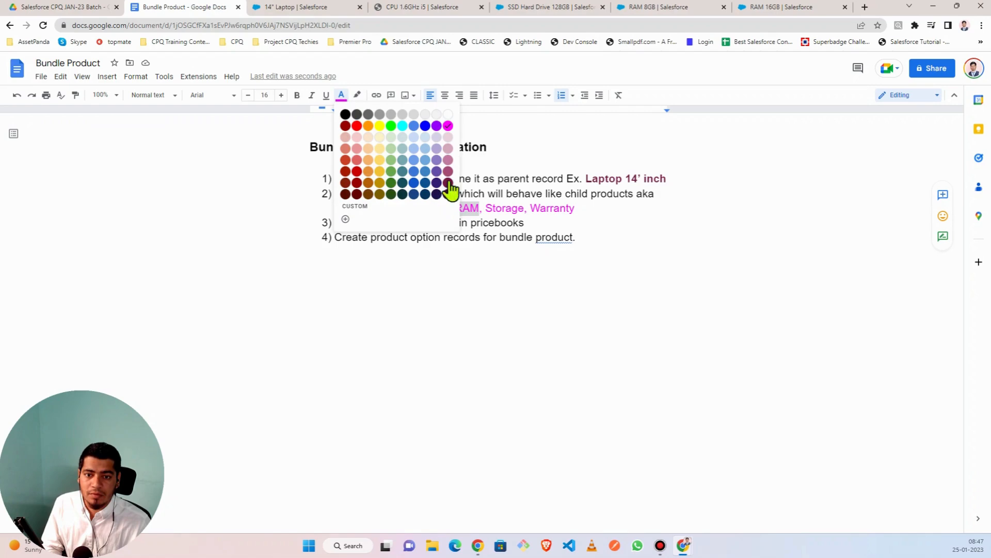
{"action": "left_click", "coordinate": [451, 129]}
{"action": "left_click_drag", "start_coordinate": [425, 208], "coordinate": [448, 207]}
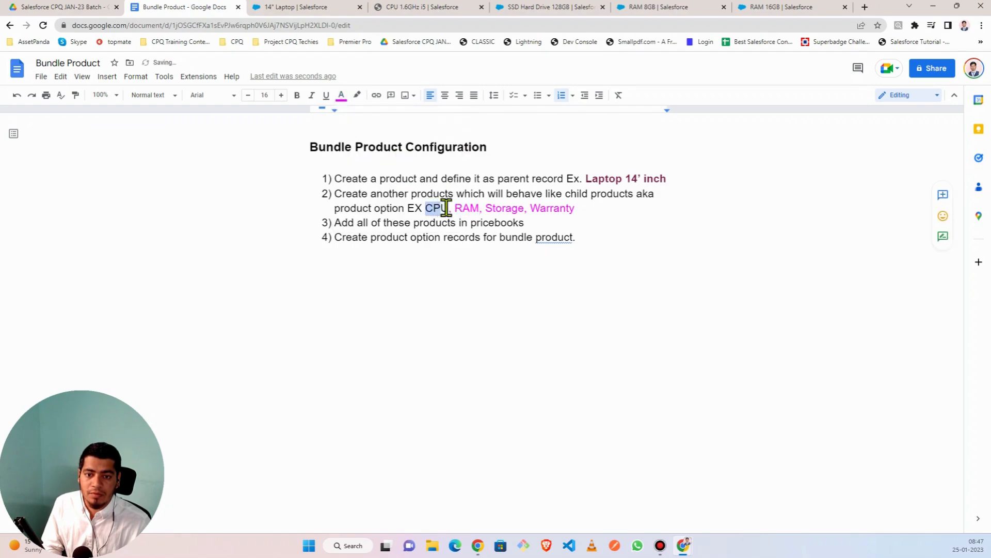
{"action": "left_click", "coordinate": [343, 101]}
{"action": "left_click", "coordinate": [450, 130]}
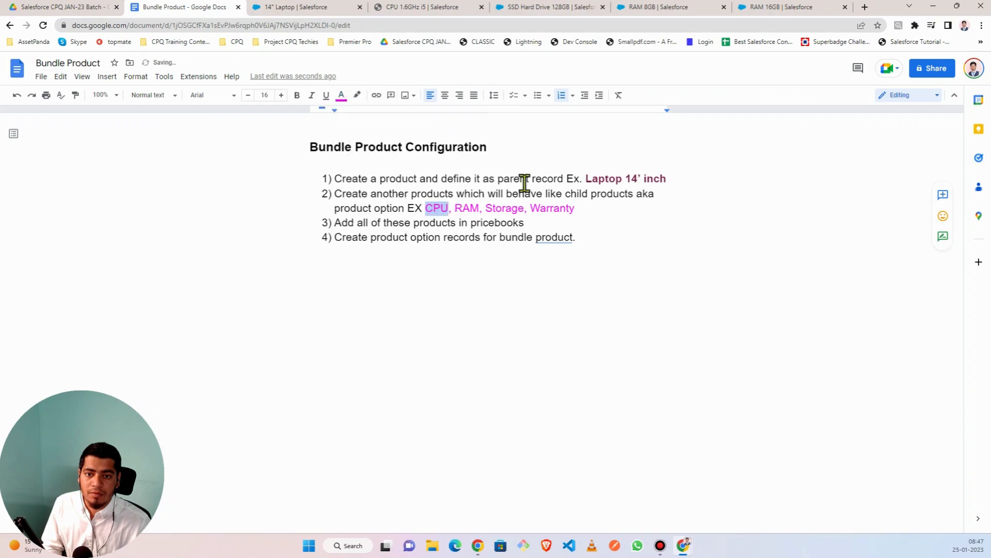
{"action": "left_click", "coordinate": [590, 215]}
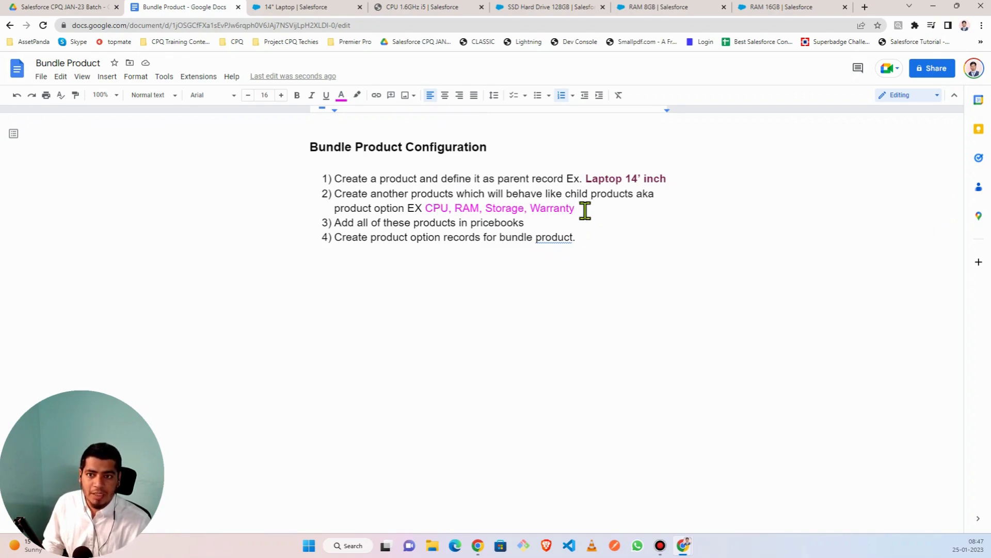
- From the 14" Laptop record, show the All Products list view
{"action": "left_click", "coordinate": [317, 7]}
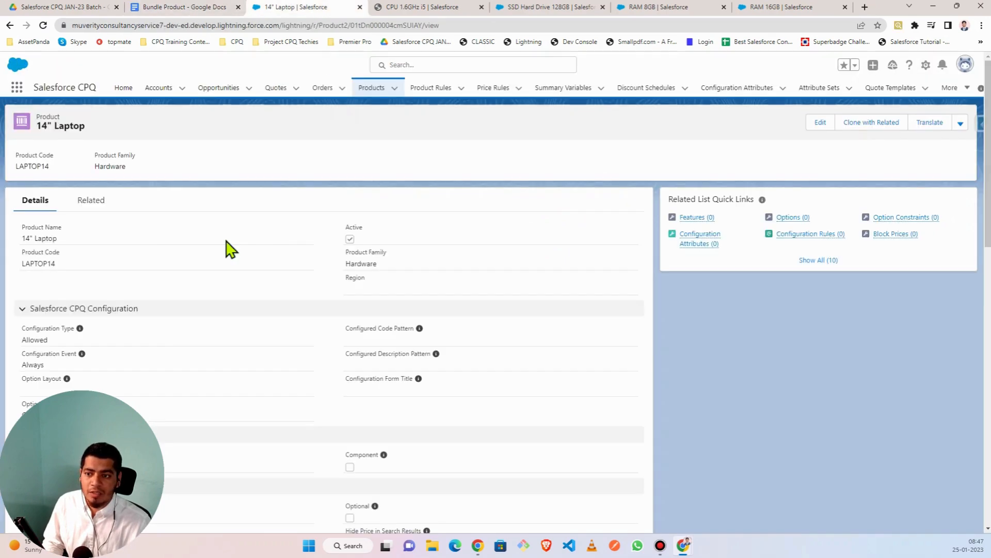
{"action": "left_click", "coordinate": [371, 92]}
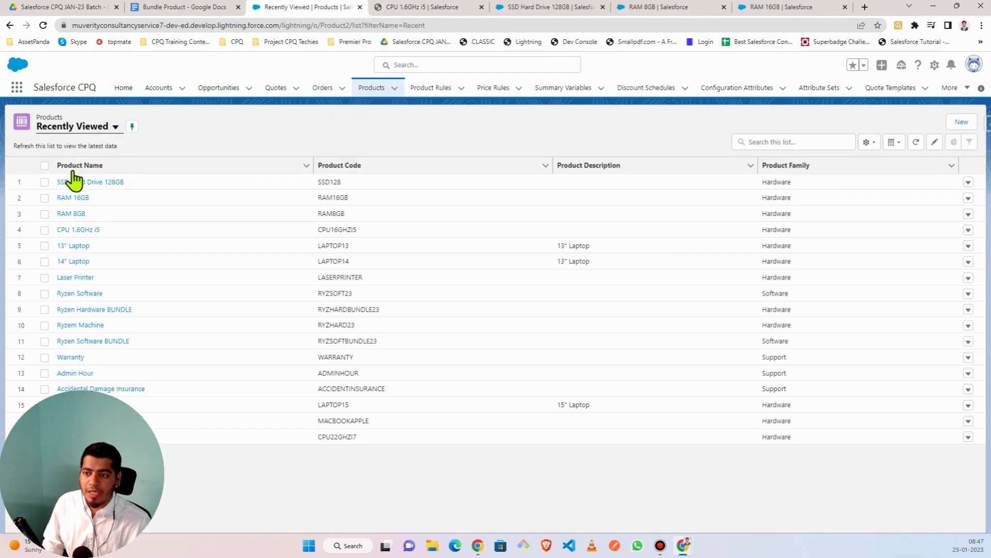
{"action": "left_click", "coordinate": [88, 134]}
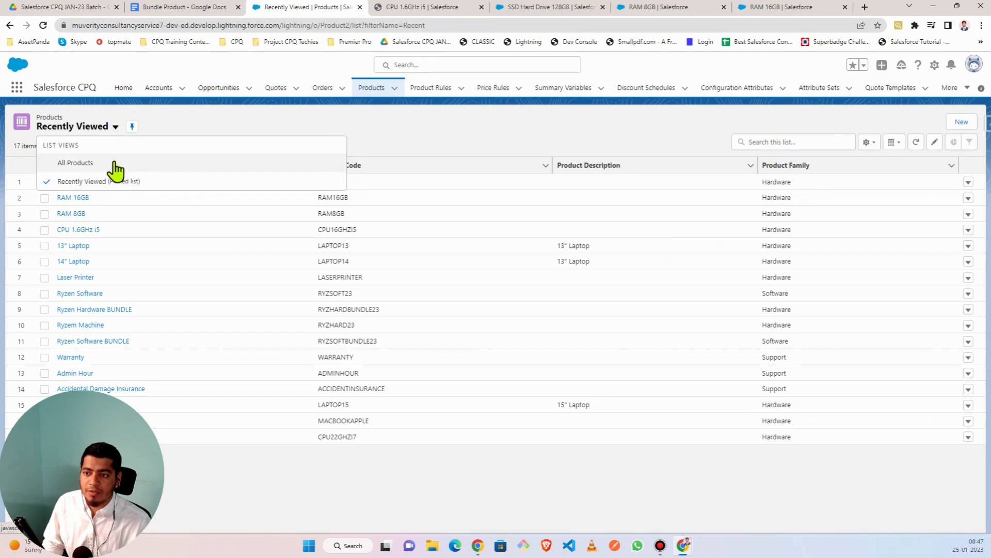
{"action": "left_click", "coordinate": [75, 162]}
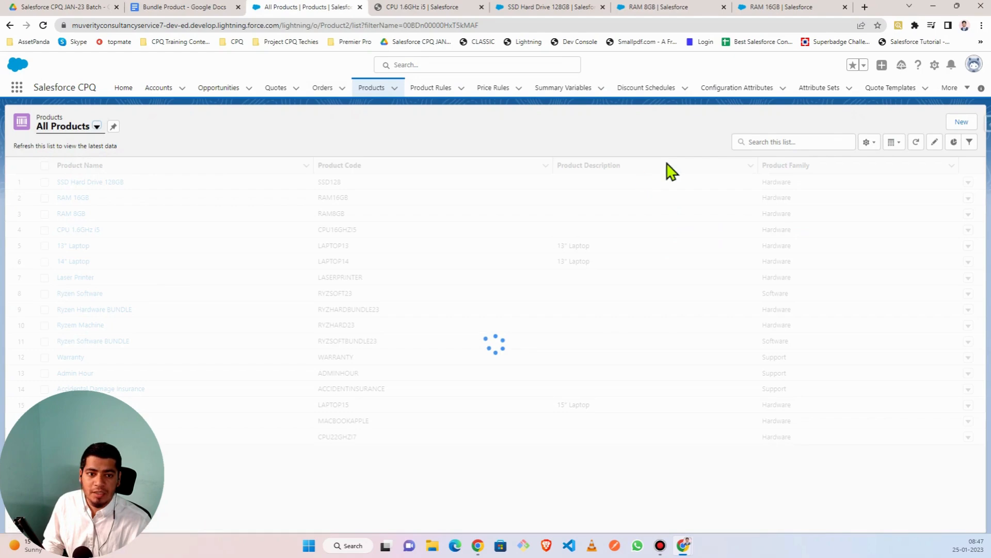
- Search the products for WARRANTY and open the Warranty record in a new tab
{"action": "left_click", "coordinate": [759, 142]}
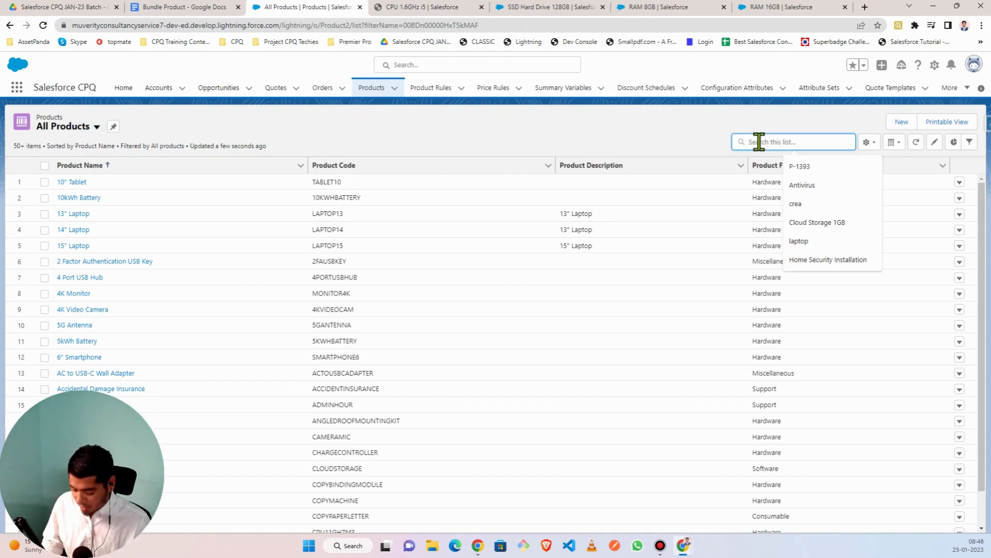
{"action": "type", "text": "WARRANTY"}
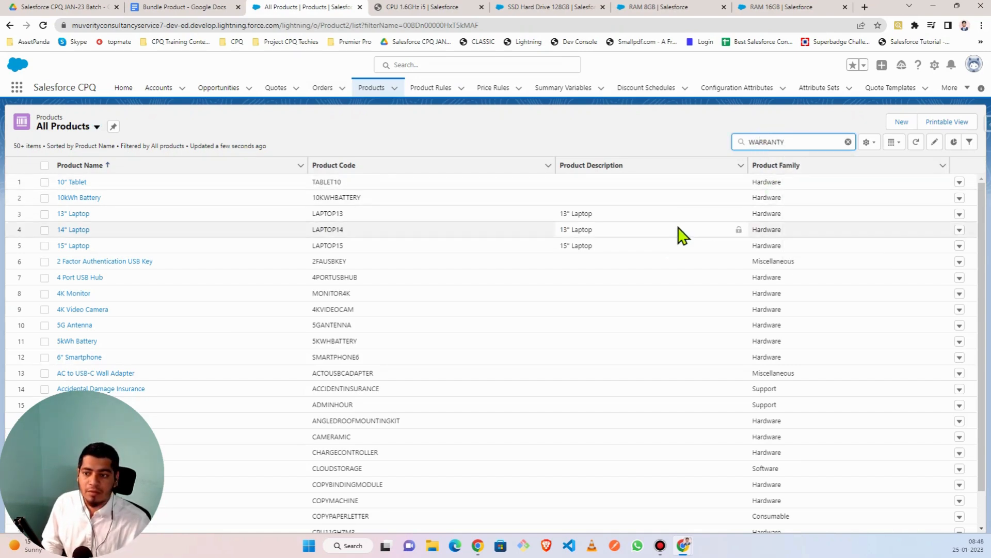
{"action": "key", "text": "Return"}
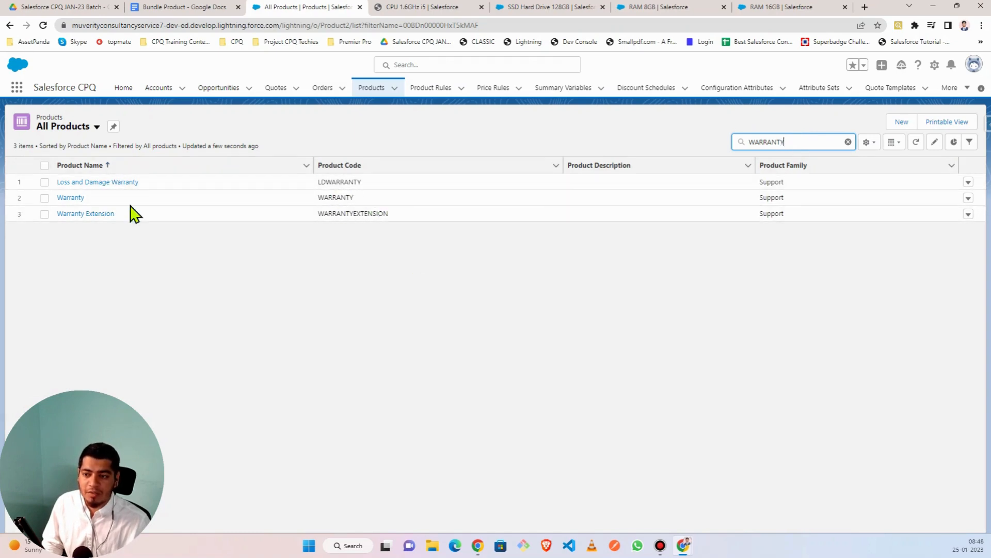
{"action": "right_click", "coordinate": [76, 199]}
{"action": "left_click", "coordinate": [103, 207]}
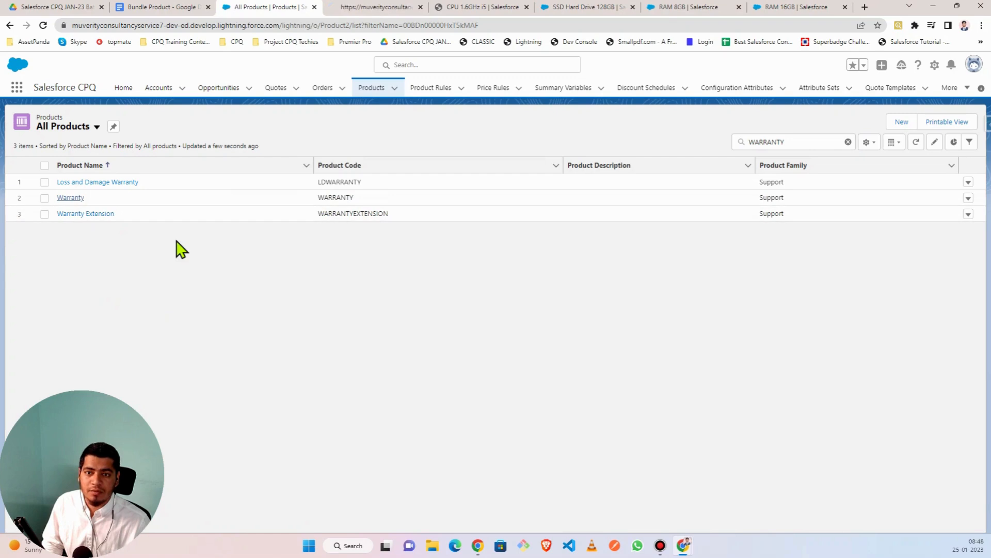
- Review the Warranty record's CPQ pricing, quantity and workflow fields, pointing out Subscription Pricing
{"action": "left_click", "coordinate": [363, 9]}
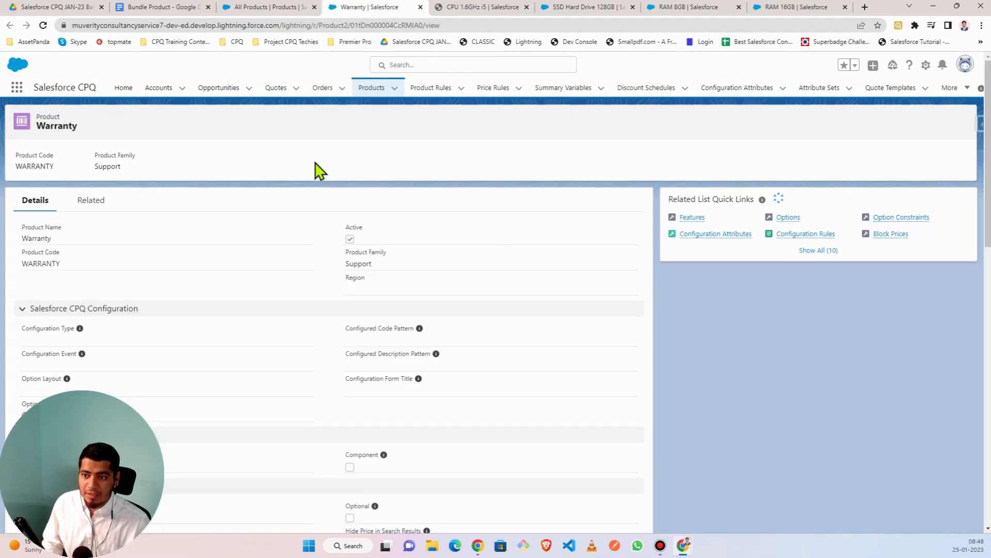
{"action": "scroll", "coordinate": [162, 287], "scroll_direction": "down", "scroll_amount": 10}
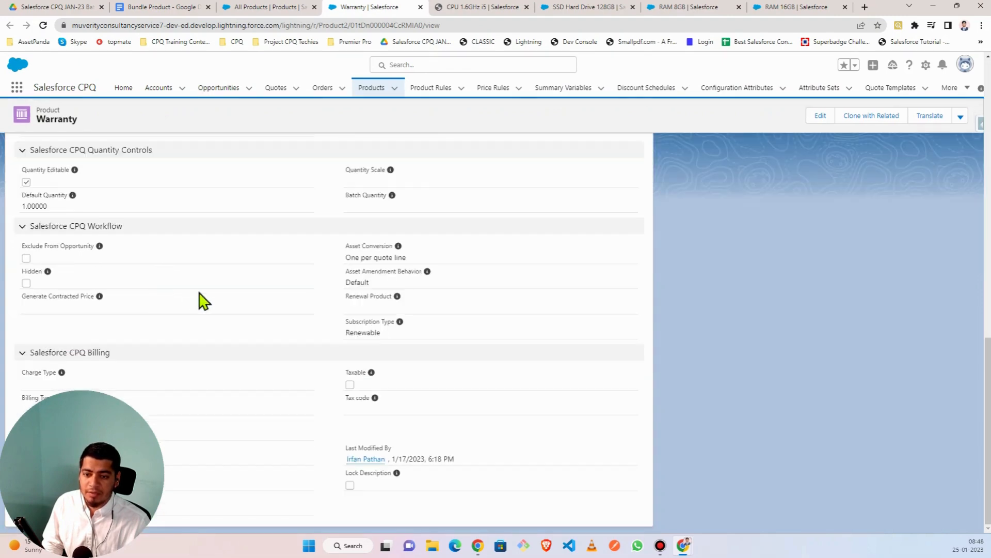
{"action": "scroll", "coordinate": [201, 299], "scroll_direction": "up", "scroll_amount": 3}
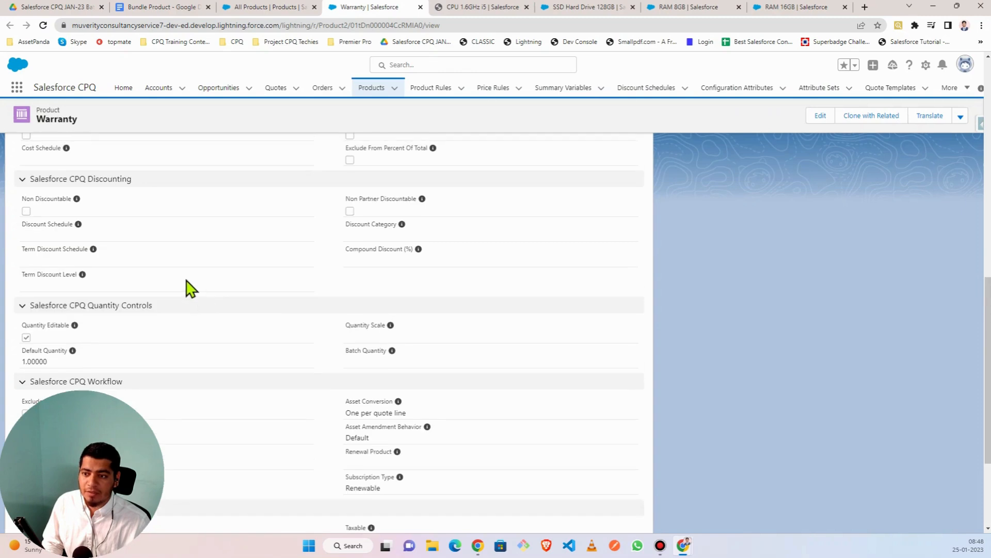
{"action": "scroll", "coordinate": [191, 288], "scroll_direction": "up", "scroll_amount": 3}
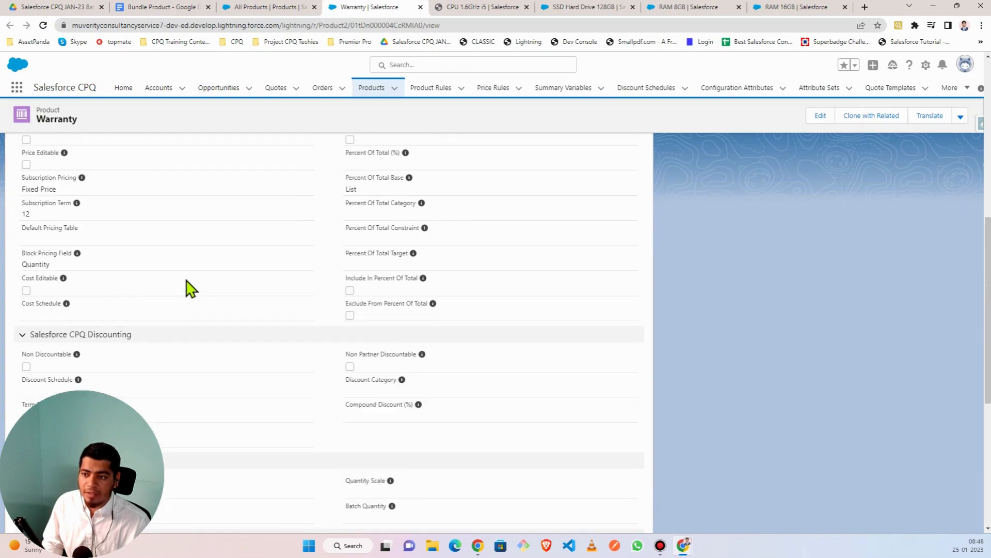
{"action": "scroll", "coordinate": [190, 288], "scroll_direction": "up", "scroll_amount": 10}
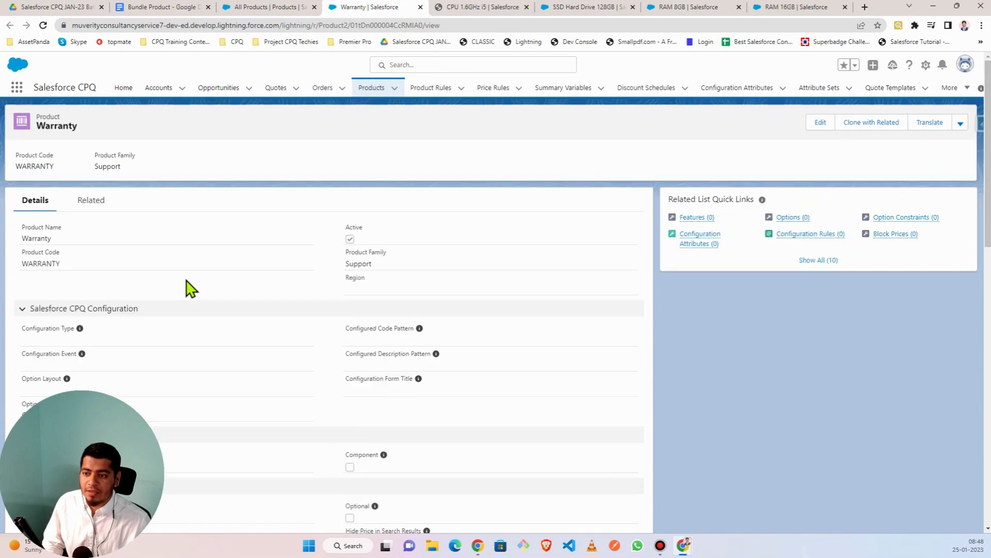
{"action": "scroll", "coordinate": [188, 288], "scroll_direction": "down", "scroll_amount": 9}
{"action": "scroll", "coordinate": [84, 225], "scroll_direction": "up", "scroll_amount": 3}
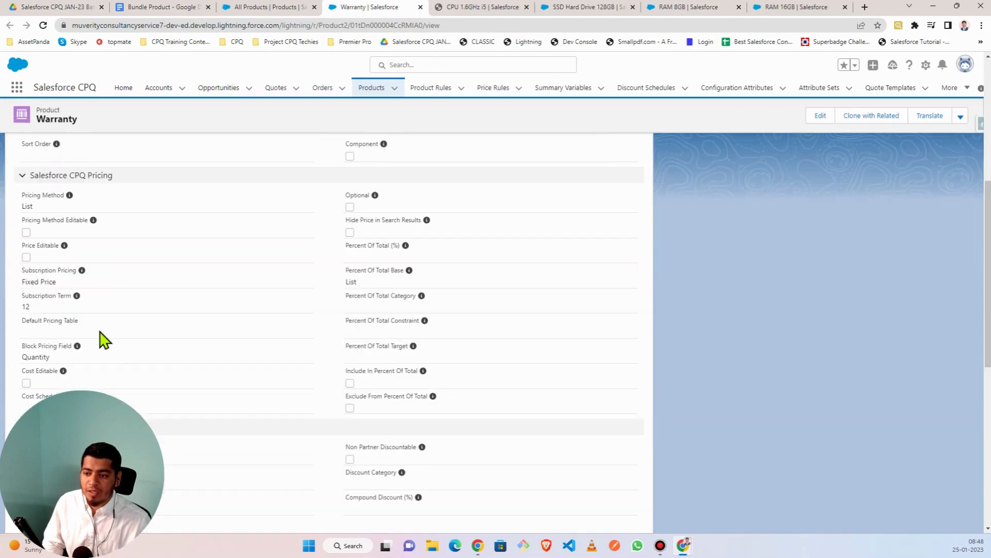
{"action": "scroll", "coordinate": [108, 331], "scroll_direction": "down", "scroll_amount": 3}
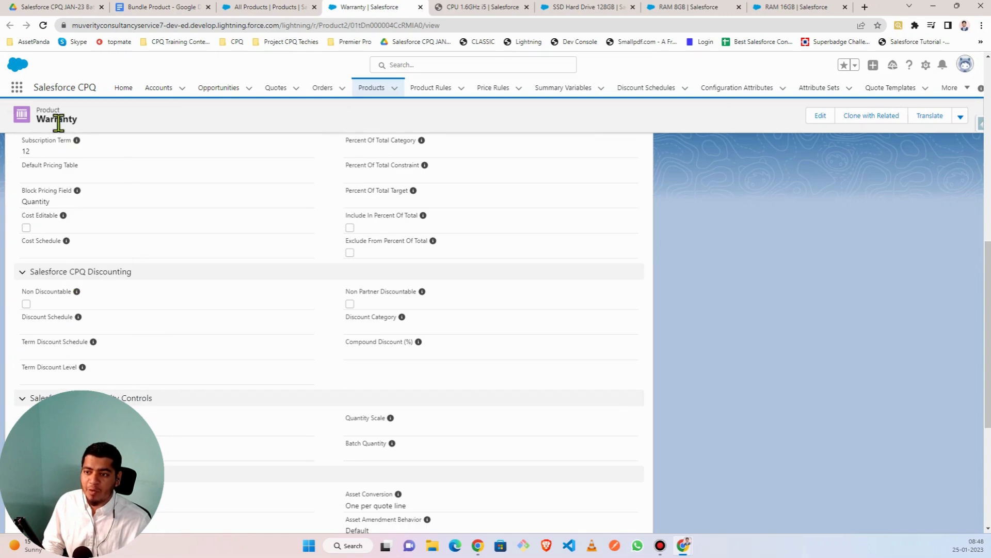
{"action": "scroll", "coordinate": [106, 266], "scroll_direction": "up", "scroll_amount": 3}
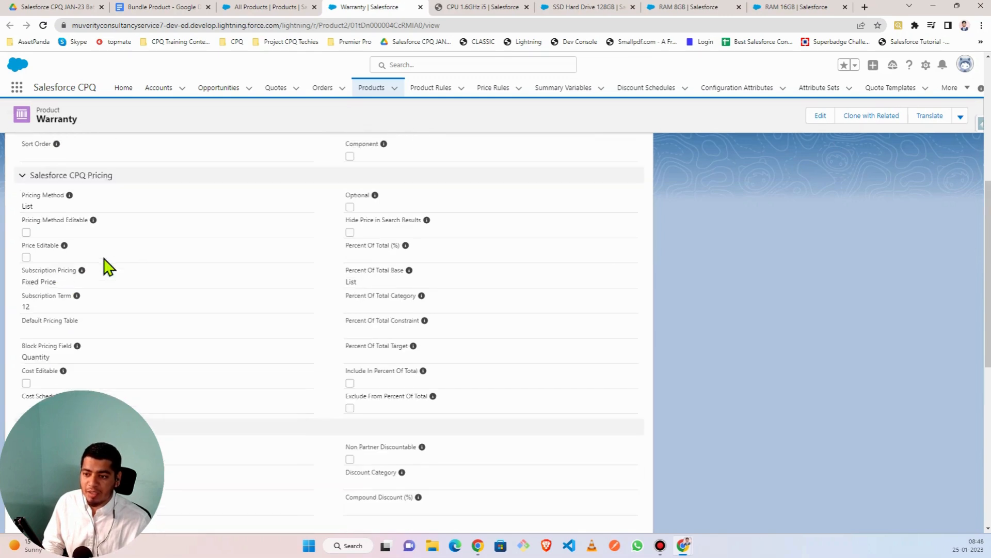
{"action": "triple_click", "coordinate": [75, 268]}
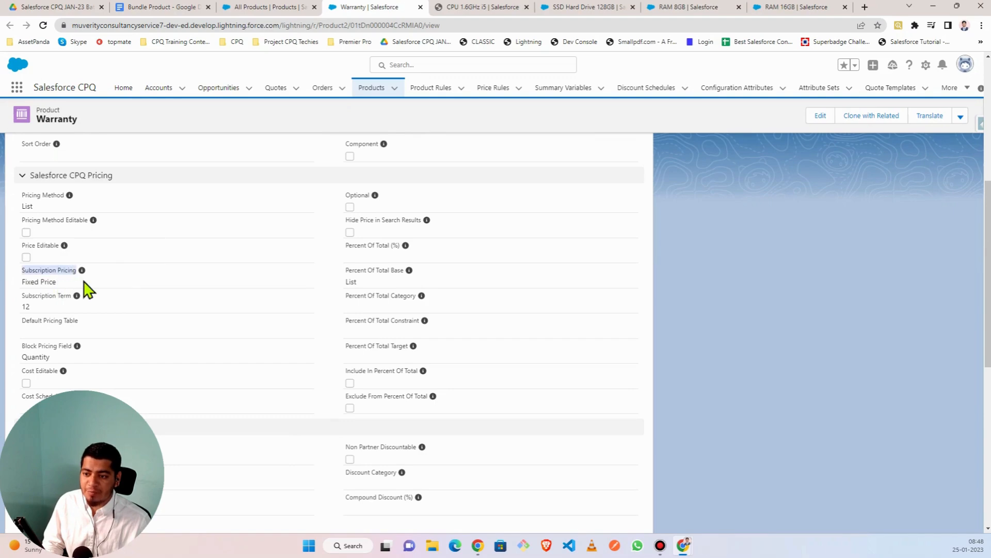
{"action": "left_click", "coordinate": [83, 280]}
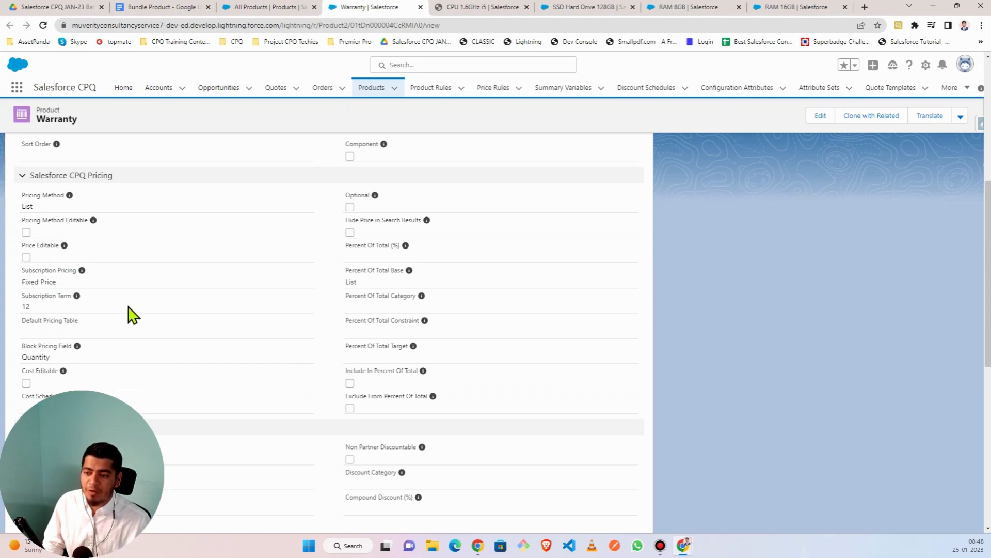
{"action": "scroll", "coordinate": [134, 315], "scroll_direction": "down", "scroll_amount": 10}
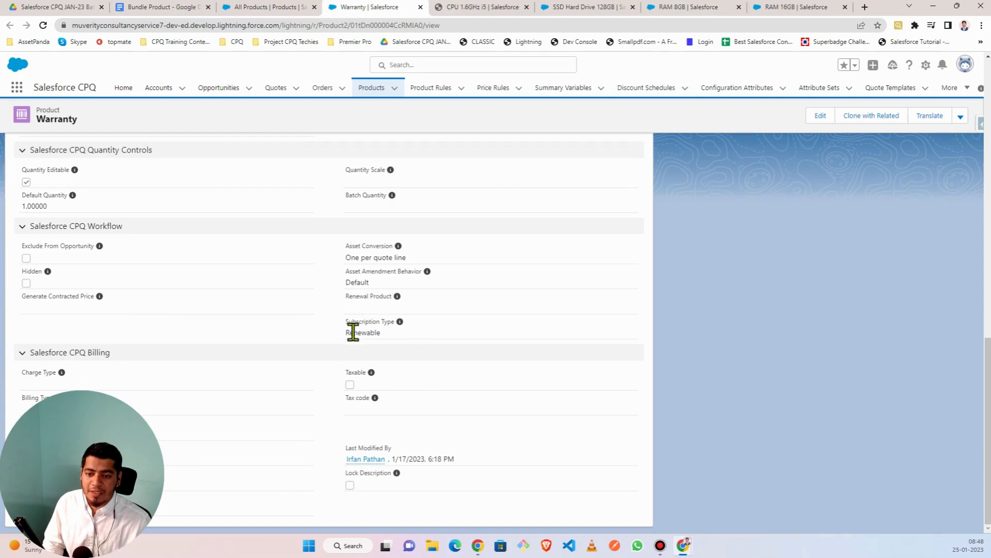
{"action": "scroll", "coordinate": [272, 312], "scroll_direction": "up", "scroll_amount": 10}
{"action": "scroll", "coordinate": [272, 313], "scroll_direction": "up", "scroll_amount": 2}
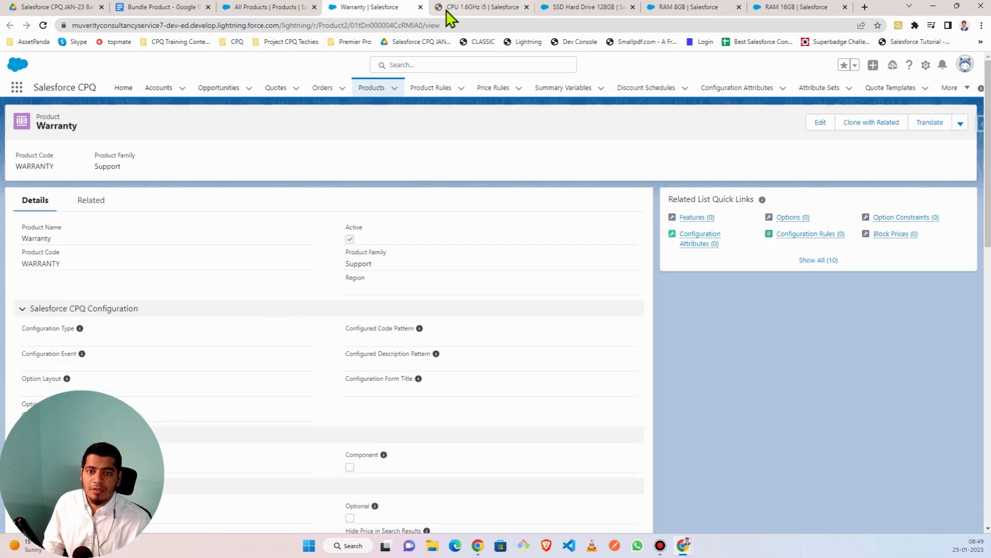
- Glance at the WARRANTY product list and record, then return to the Bundle Product notes
{"action": "left_click", "coordinate": [264, 8]}
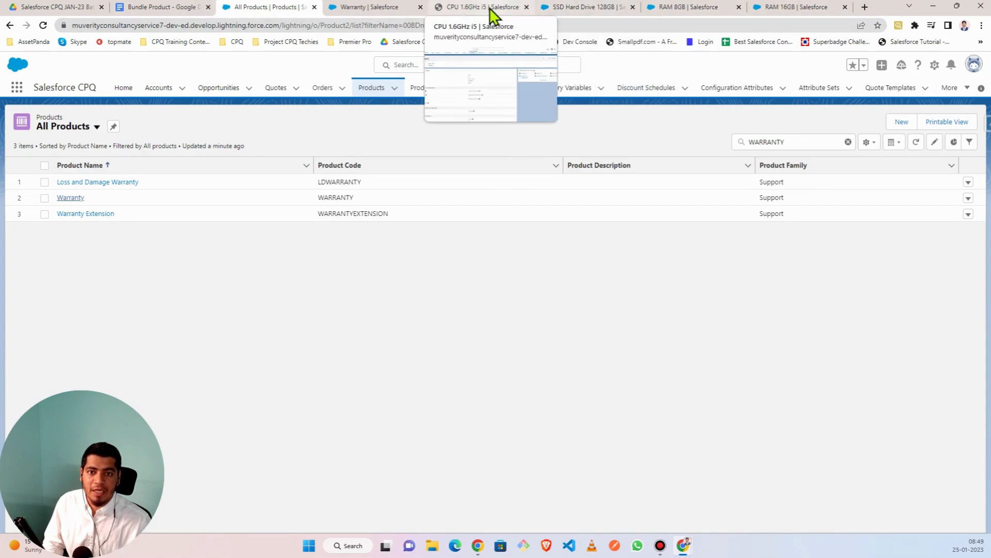
{"action": "left_click", "coordinate": [381, 7]}
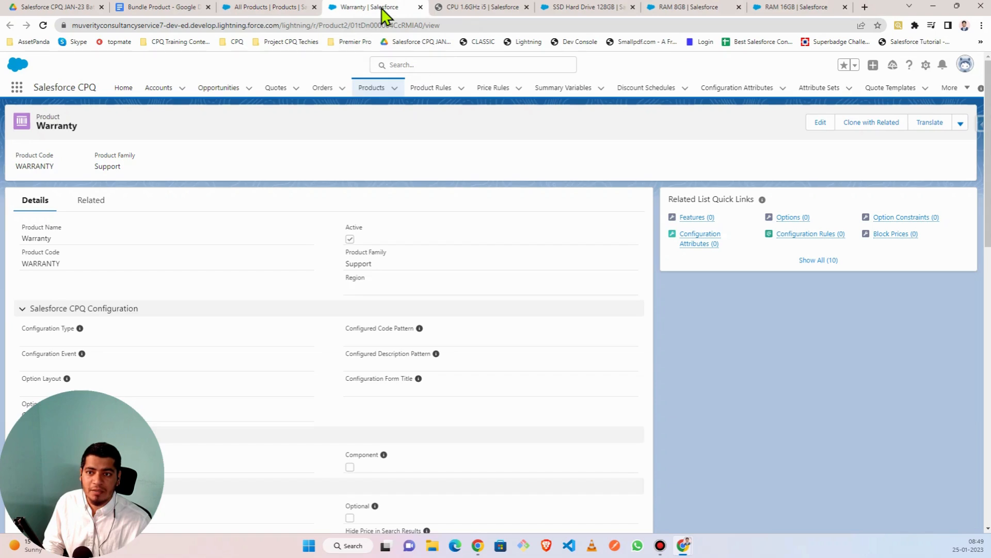
{"action": "left_click", "coordinate": [280, 8]}
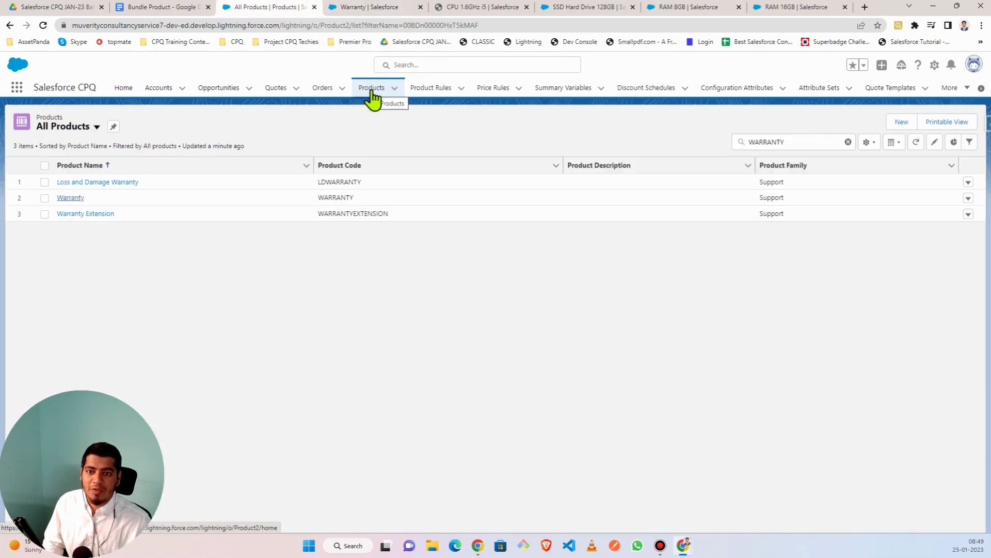
{"action": "left_click", "coordinate": [164, 8]}
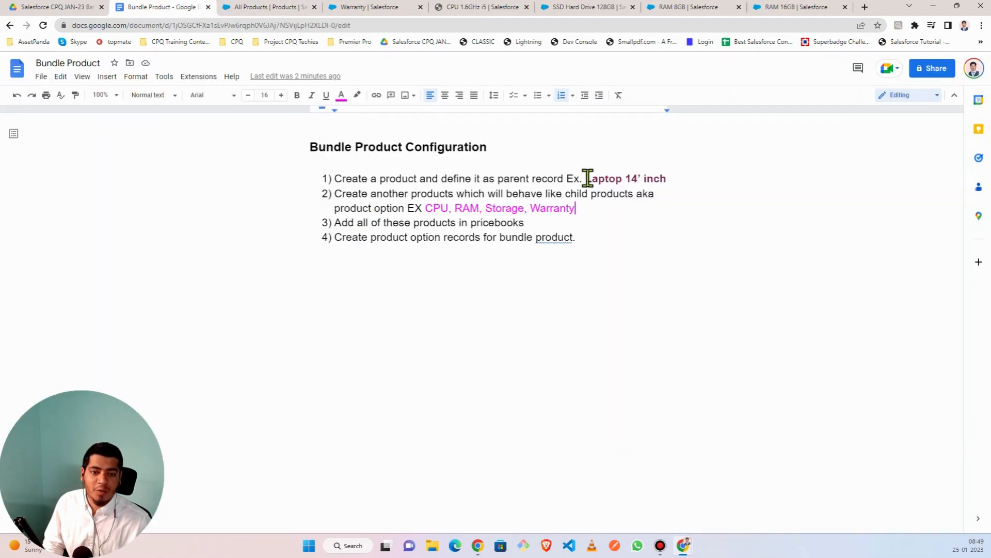
- Highlight Laptop 14’ inch as step 1's parent product, then show the SSD Hard Drive 128GB record
{"action": "left_click_drag", "start_coordinate": [588, 178], "coordinate": [667, 178]}
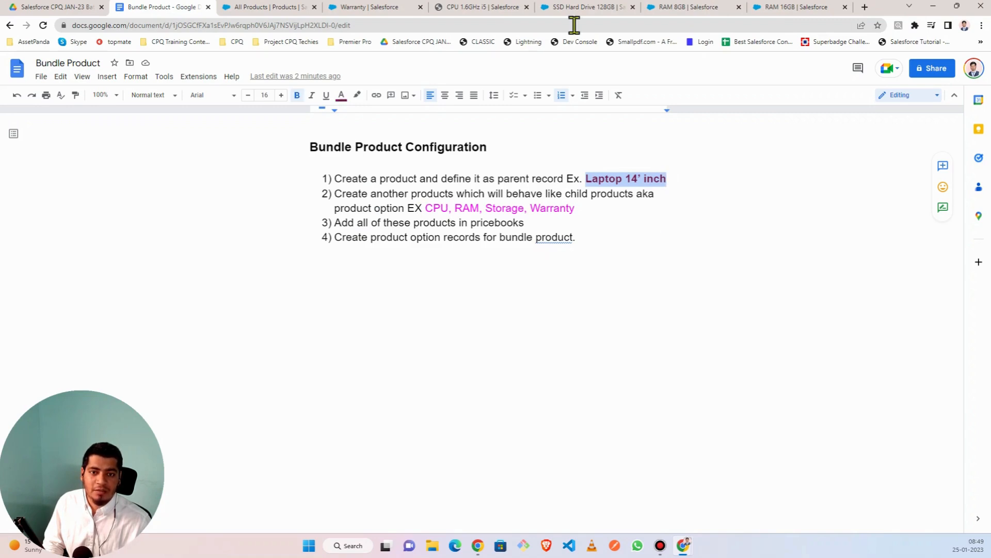
{"action": "left_click", "coordinate": [588, 8]}
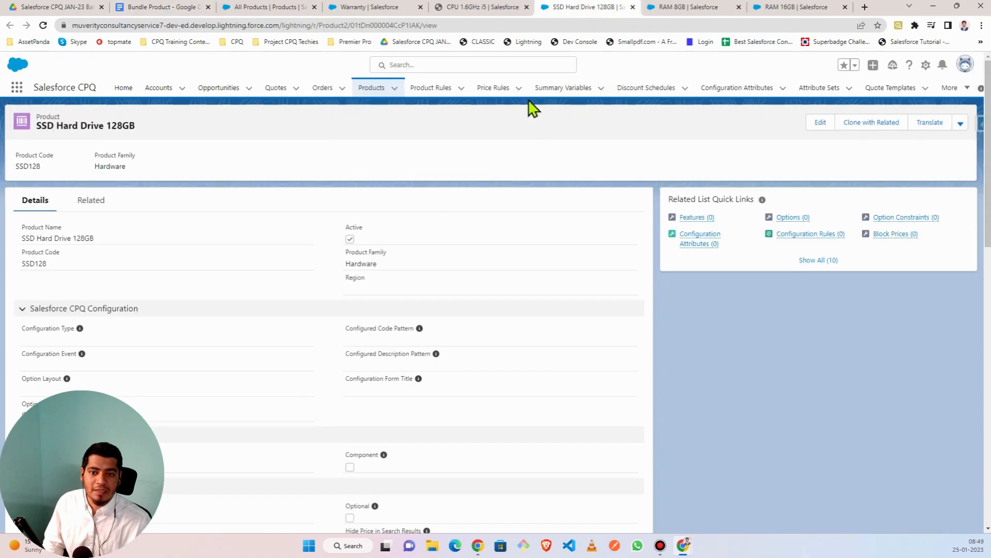
- Review the SSD Hard Drive 128GB product's related lists
{"action": "left_click", "coordinate": [94, 204]}
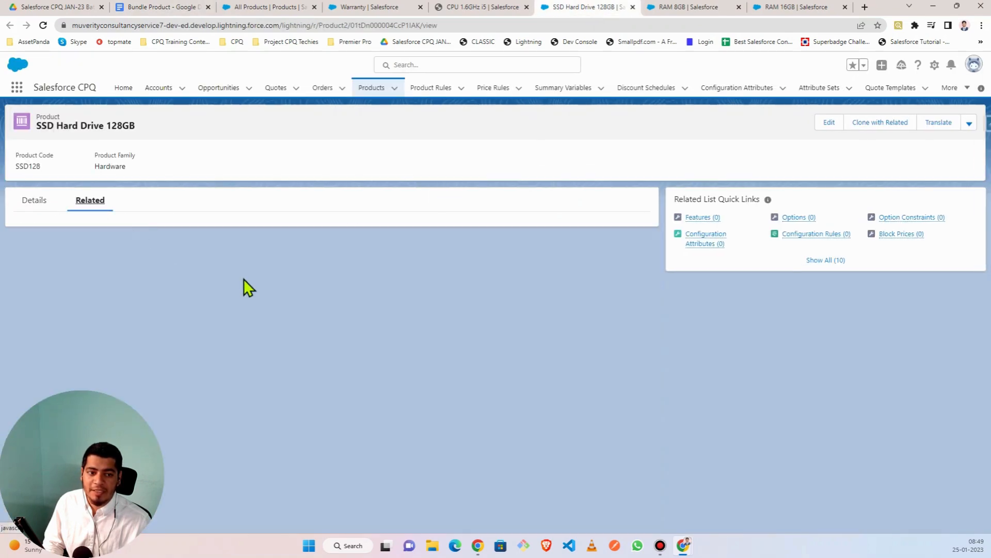
{"action": "scroll", "coordinate": [246, 285], "scroll_direction": "down", "scroll_amount": 2}
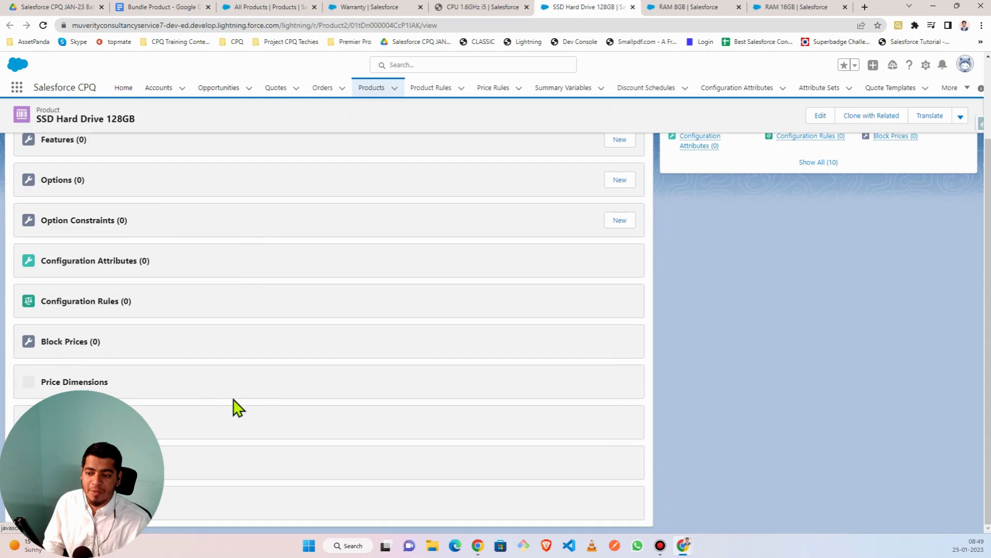
{"action": "scroll", "coordinate": [160, 407], "scroll_direction": "down", "scroll_amount": 2}
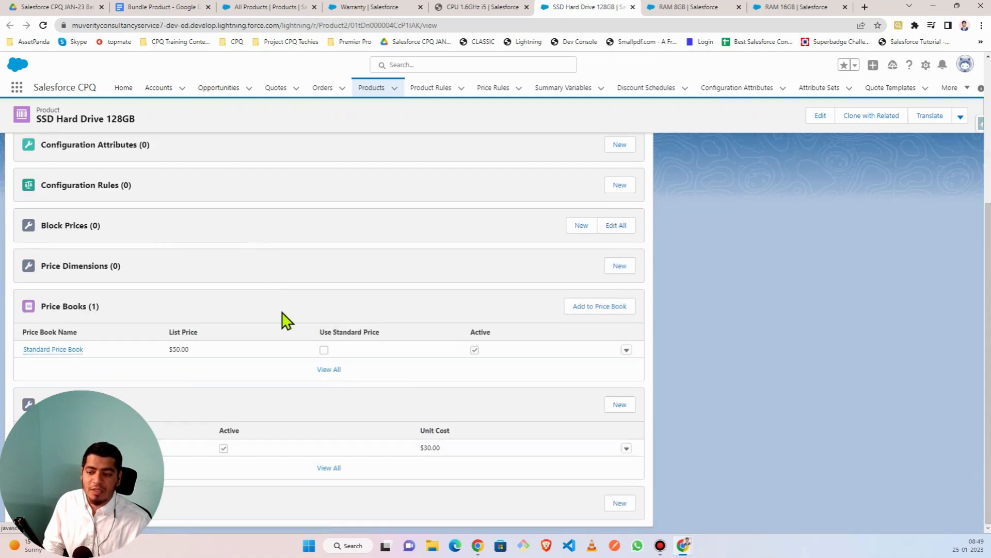
{"action": "scroll", "coordinate": [283, 322], "scroll_direction": "up", "scroll_amount": 4}
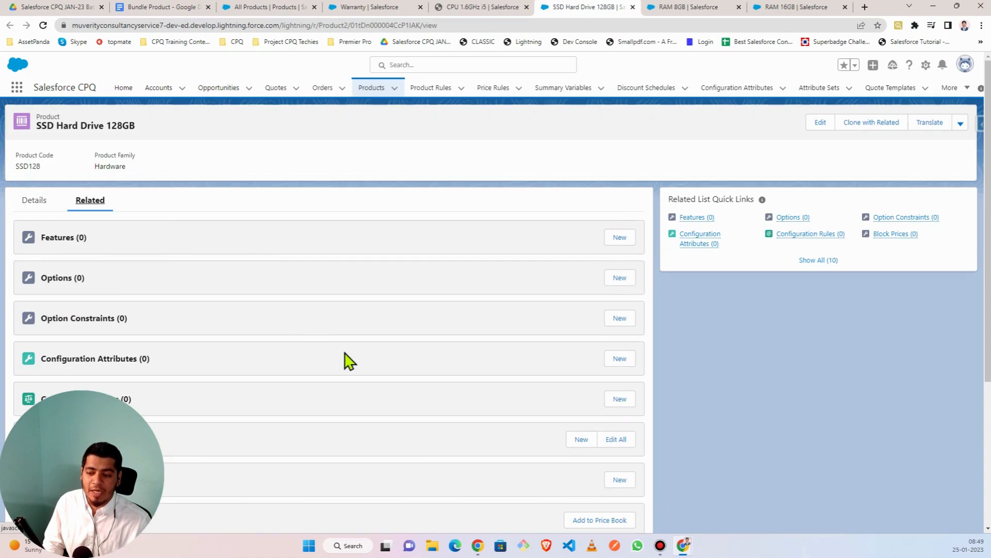
{"action": "scroll", "coordinate": [348, 361], "scroll_direction": "down", "scroll_amount": 4}
{"action": "scroll", "coordinate": [347, 360], "scroll_direction": "up", "scroll_amount": 4}
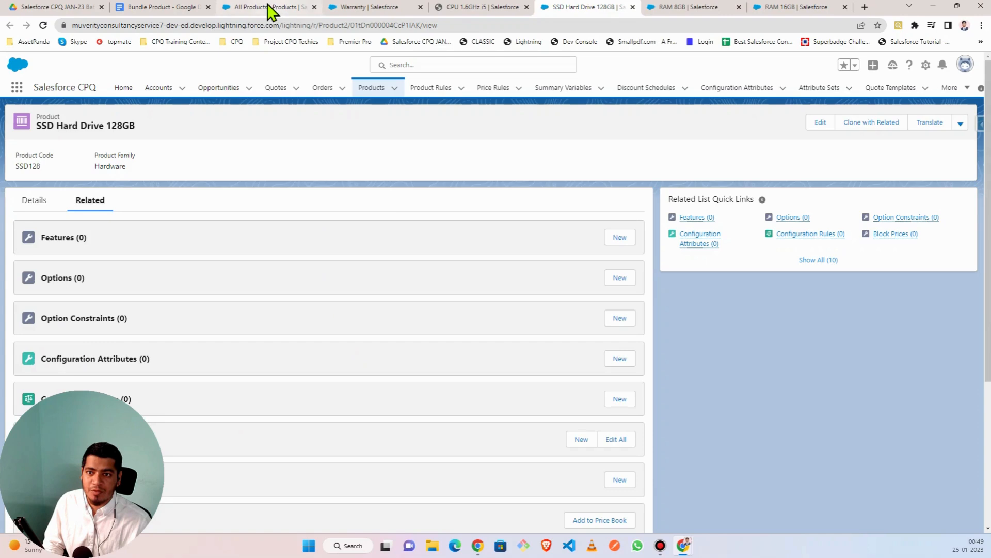
- Open the 14" Laptop from the Recently Viewed products list view
{"action": "left_click", "coordinate": [268, 7]}
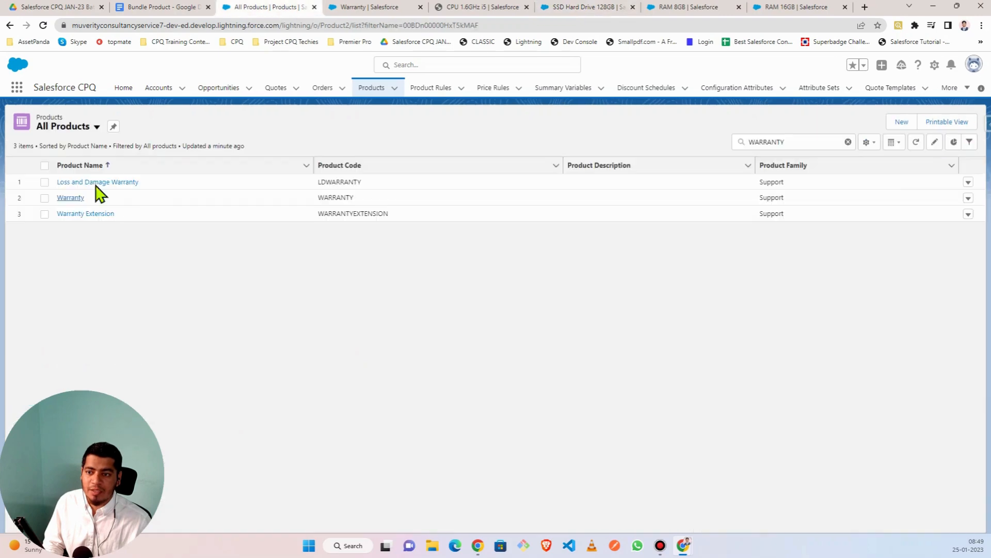
{"action": "left_click", "coordinate": [96, 129]}
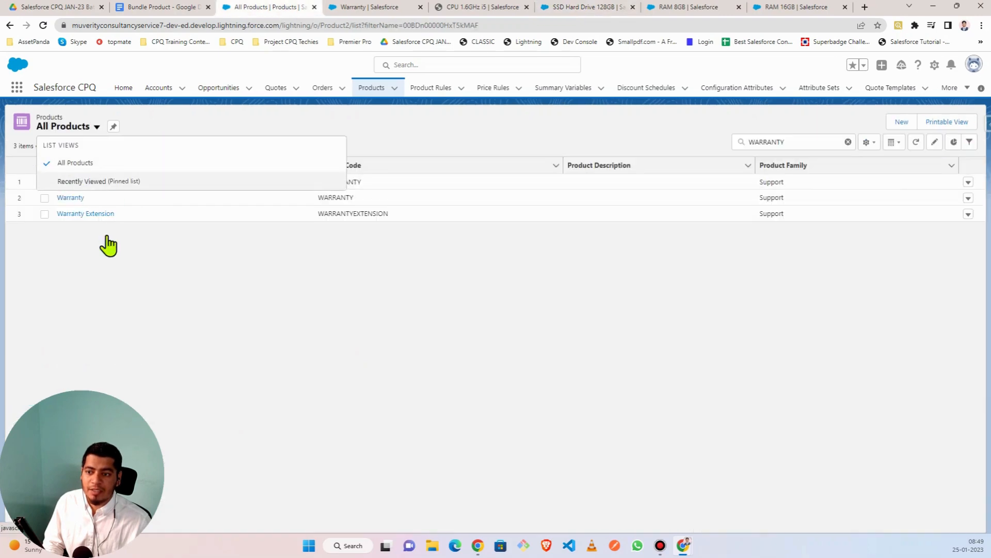
{"action": "left_click", "coordinate": [98, 181]}
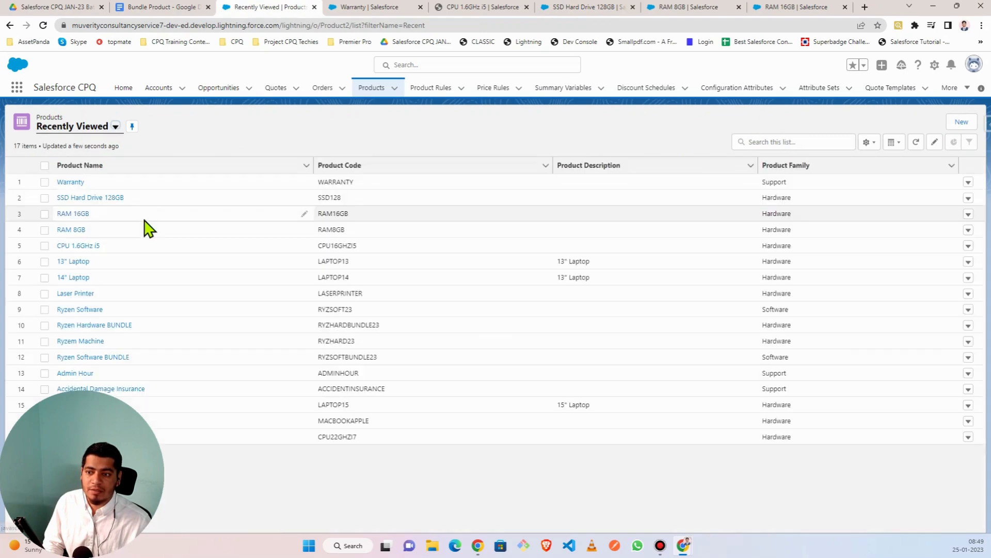
{"action": "left_click", "coordinate": [71, 279]}
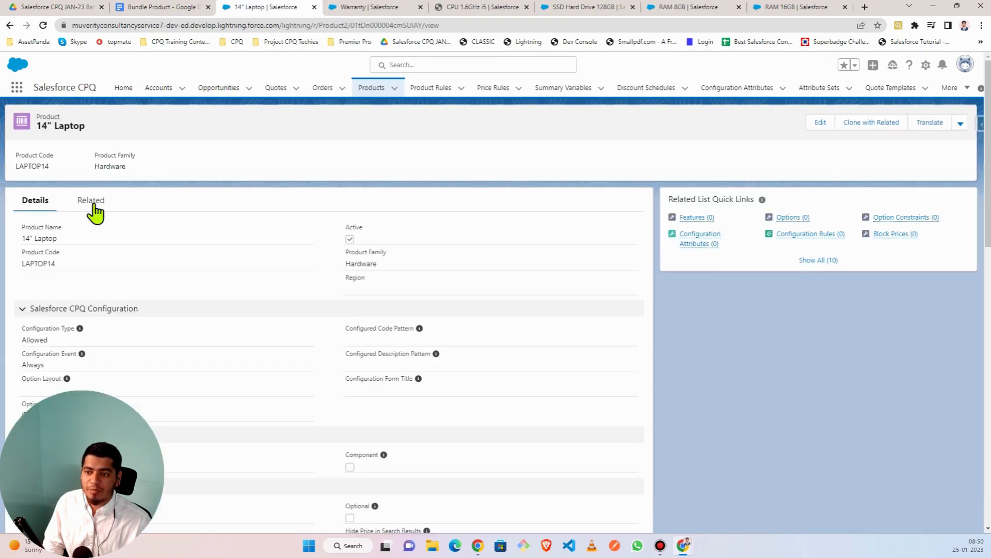
- Add a Standard Price Book entry for the 14" Laptop with list price 5000
{"action": "left_click", "coordinate": [92, 201]}
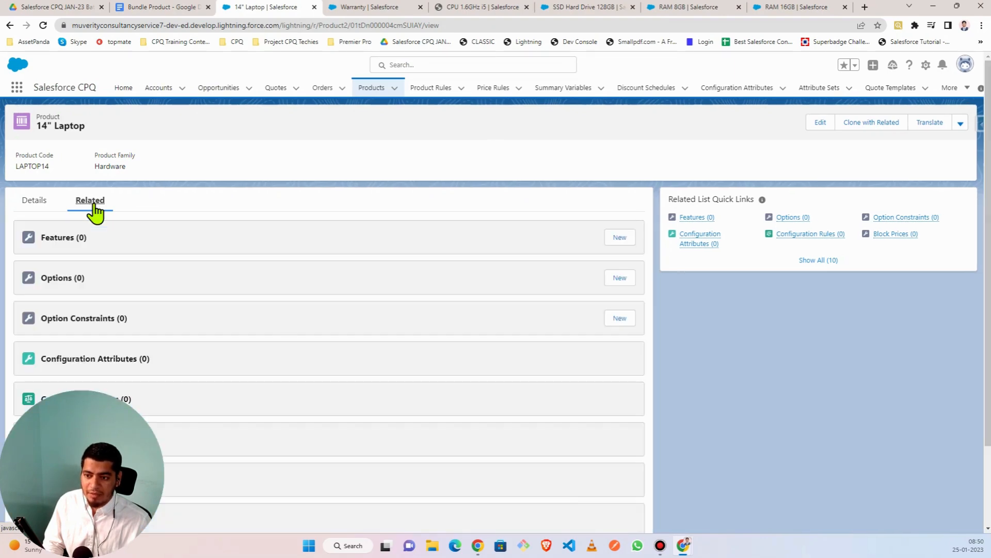
{"action": "scroll", "coordinate": [188, 338], "scroll_direction": "down", "scroll_amount": 2}
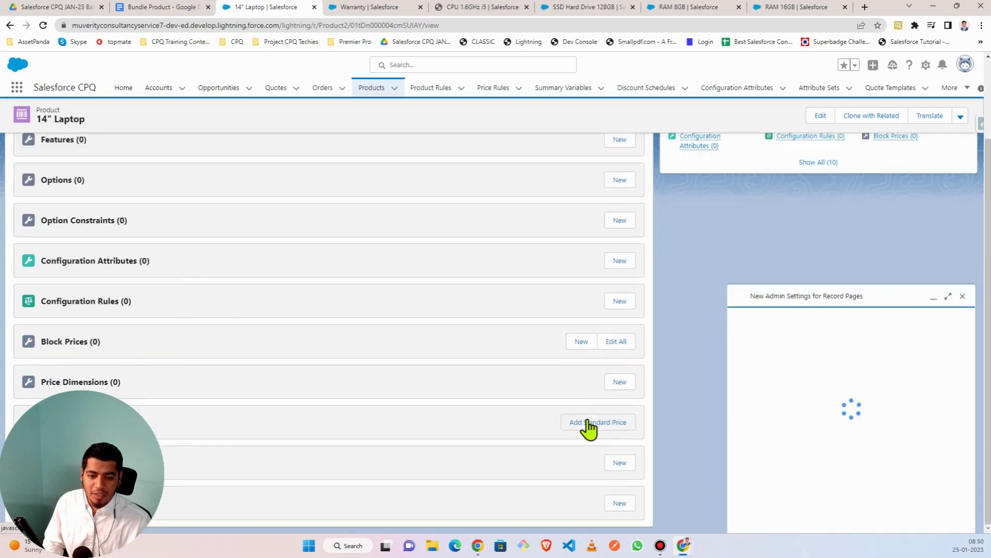
{"action": "left_click", "coordinate": [962, 296]}
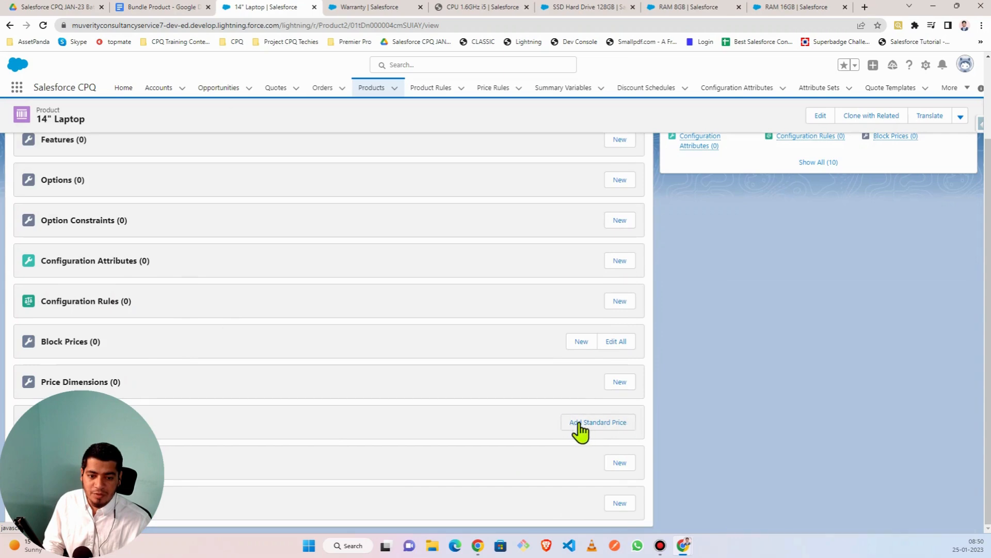
{"action": "left_click", "coordinate": [589, 426]}
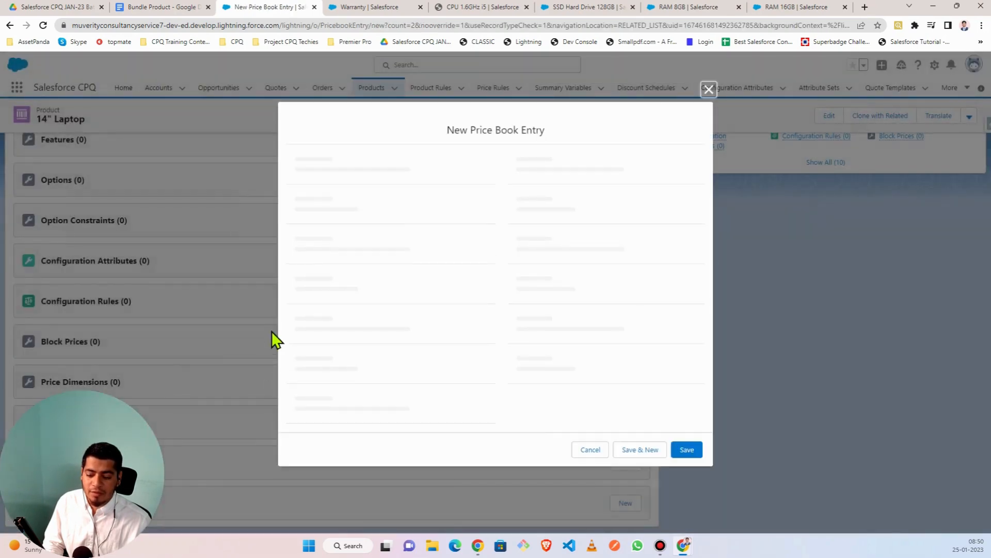
{"action": "left_click", "coordinate": [335, 325]}
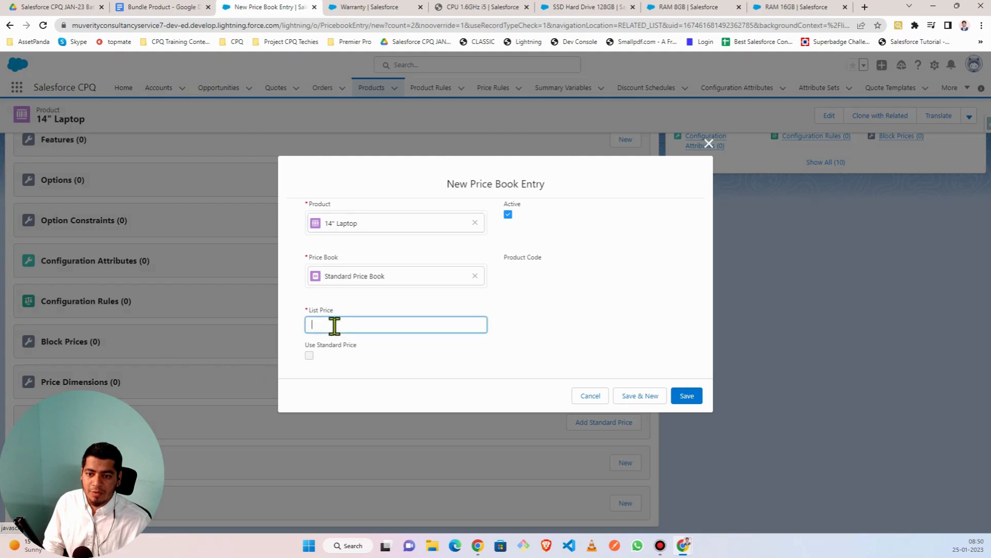
{"action": "type", "text": "5000"}
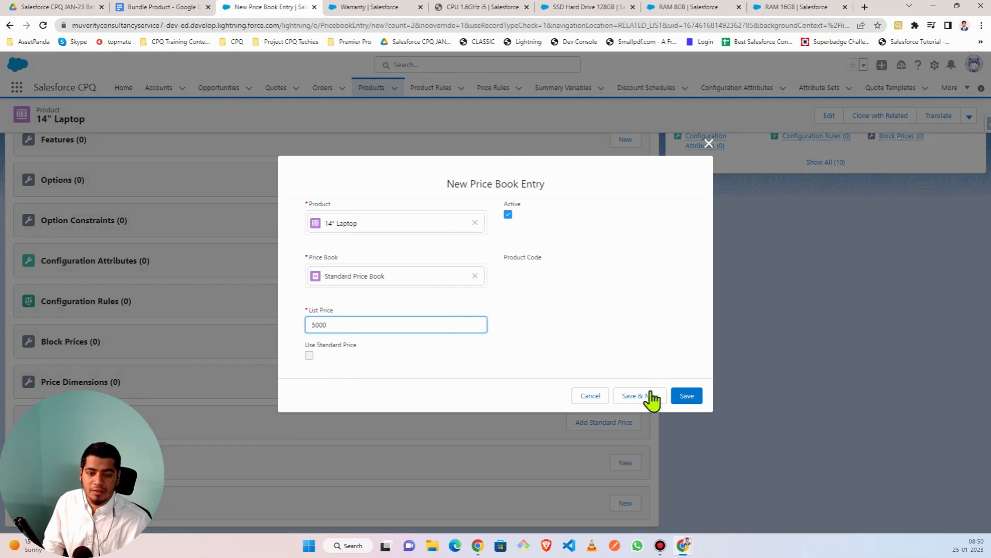
{"action": "left_click", "coordinate": [686, 396]}
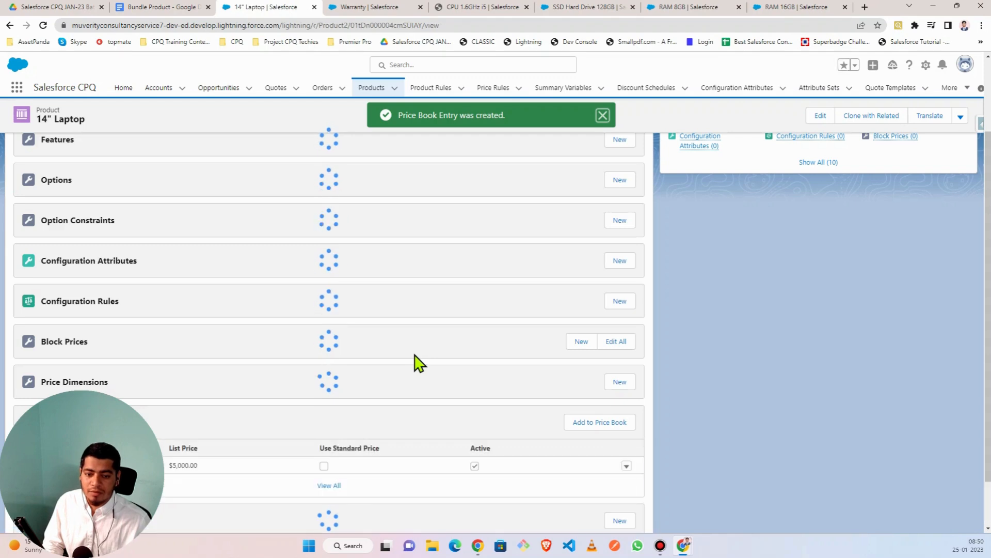
- Add the 14" Laptop to Custom Pricebook 2023 in USD, keeping list price 5,000
{"action": "left_click", "coordinate": [602, 432]}
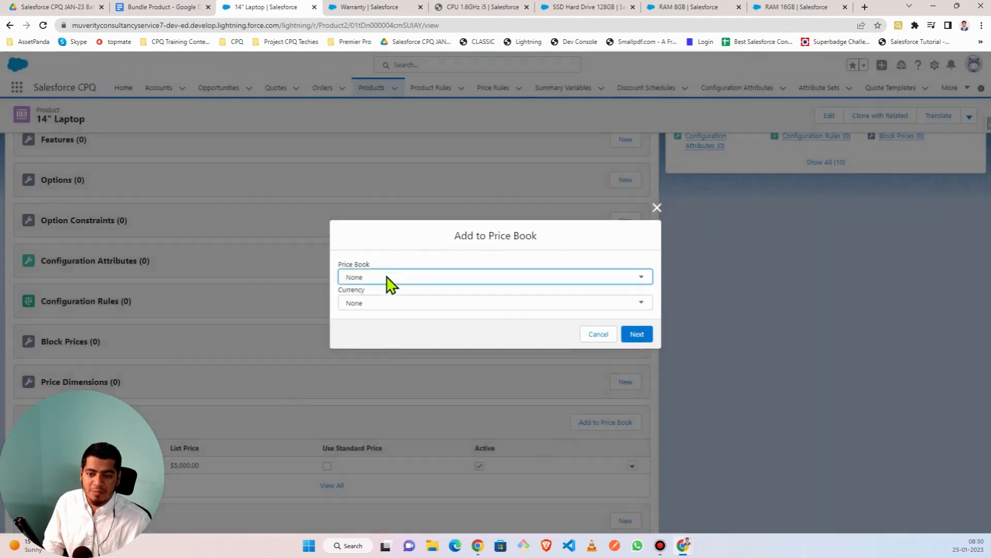
{"action": "left_click", "coordinate": [388, 281]}
{"action": "left_click", "coordinate": [399, 301]}
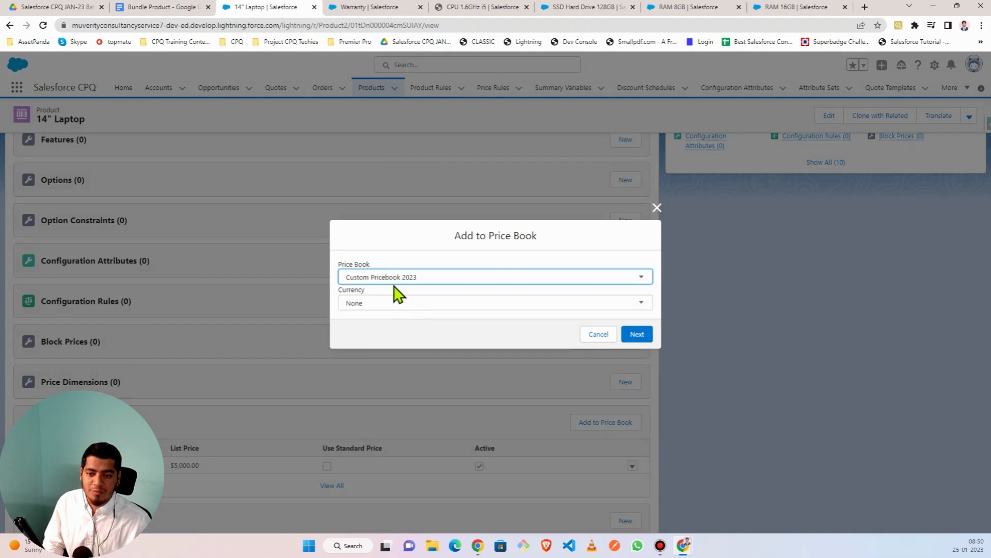
{"action": "left_click", "coordinate": [410, 309]}
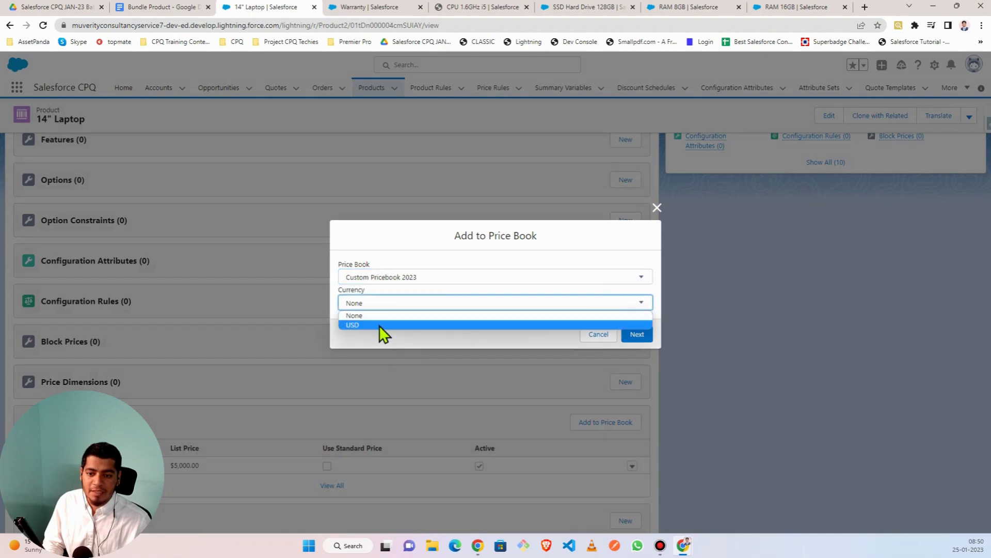
{"action": "left_click", "coordinate": [379, 325]}
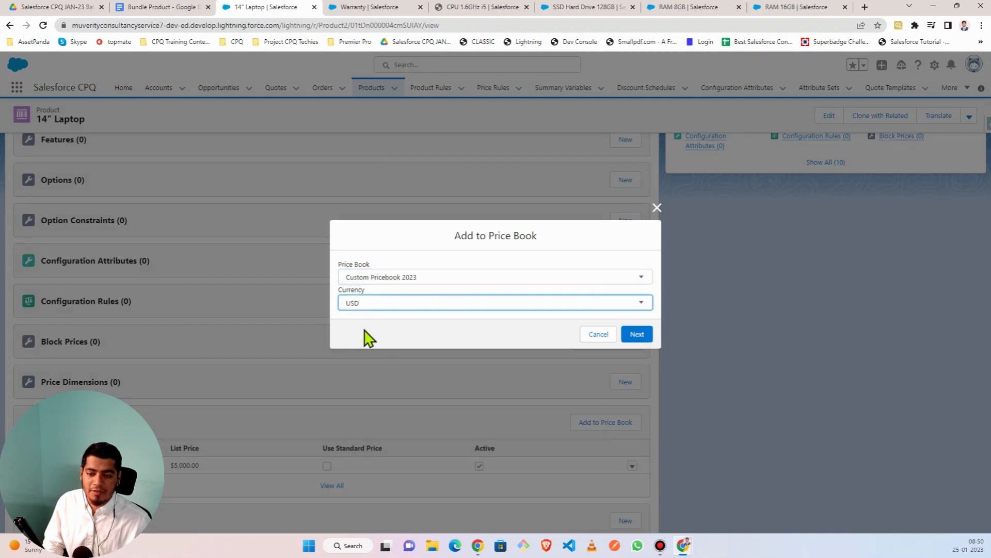
{"action": "left_click", "coordinate": [638, 335]}
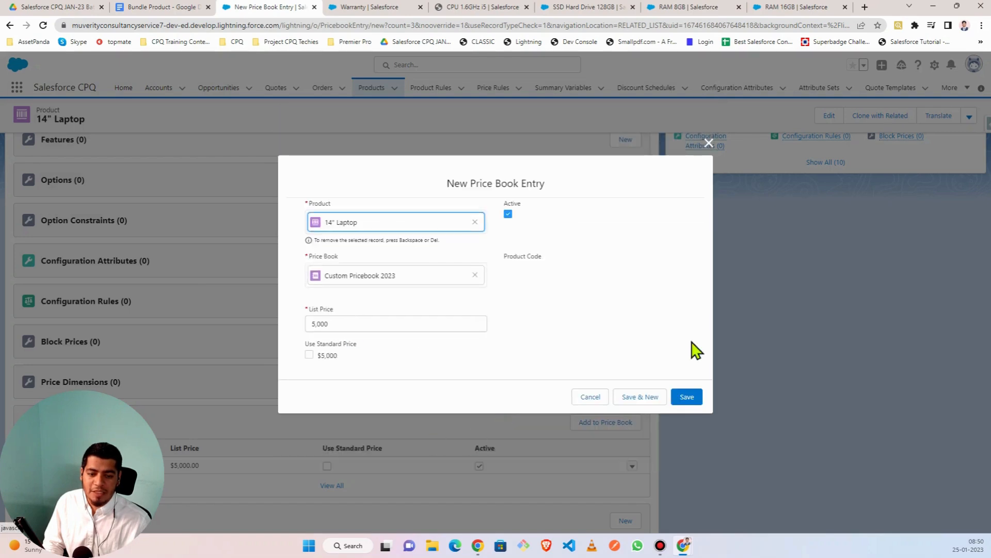
{"action": "left_click", "coordinate": [687, 401]}
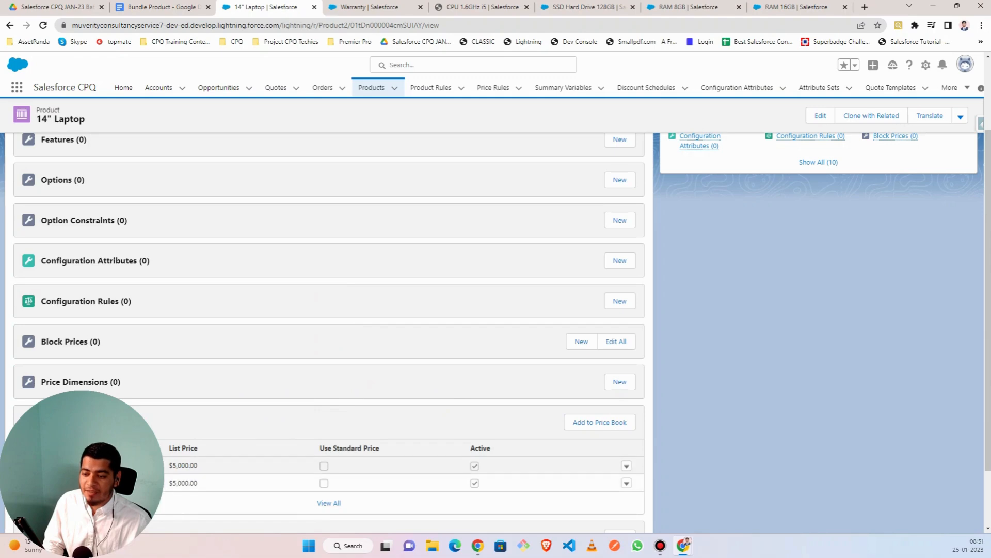
- Scroll back to the top of the 14" Laptop record, then show the Warranty product record
{"action": "scroll", "coordinate": [328, 332], "scroll_direction": "up", "scroll_amount": 3}
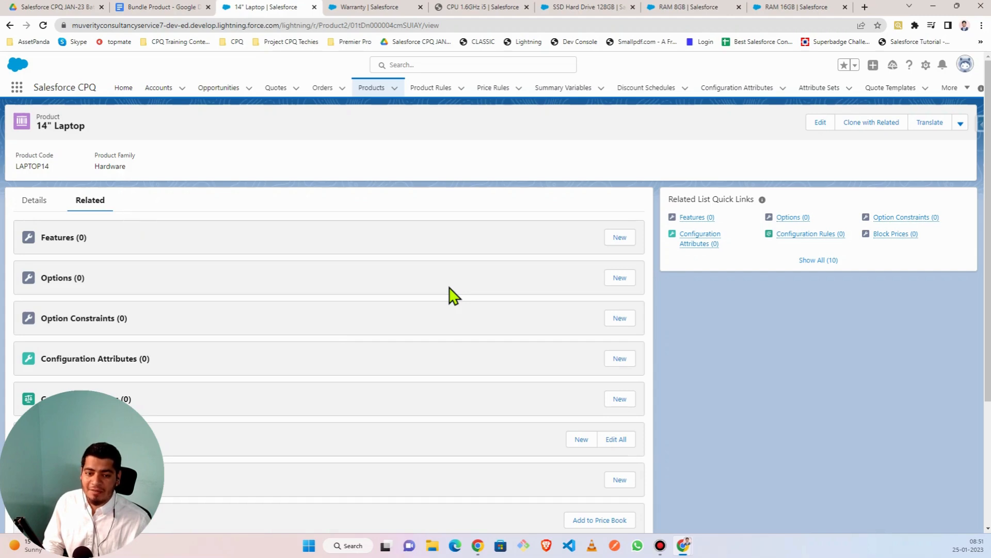
{"action": "scroll", "coordinate": [345, 354], "scroll_direction": "down", "scroll_amount": 3}
{"action": "scroll", "coordinate": [347, 353], "scroll_direction": "up", "scroll_amount": 3}
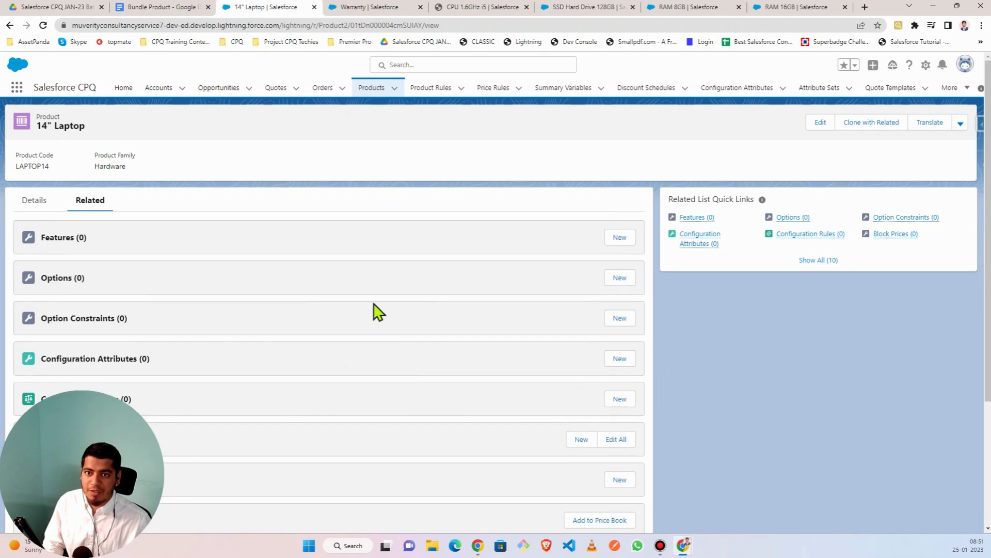
{"action": "left_click", "coordinate": [367, 11]}
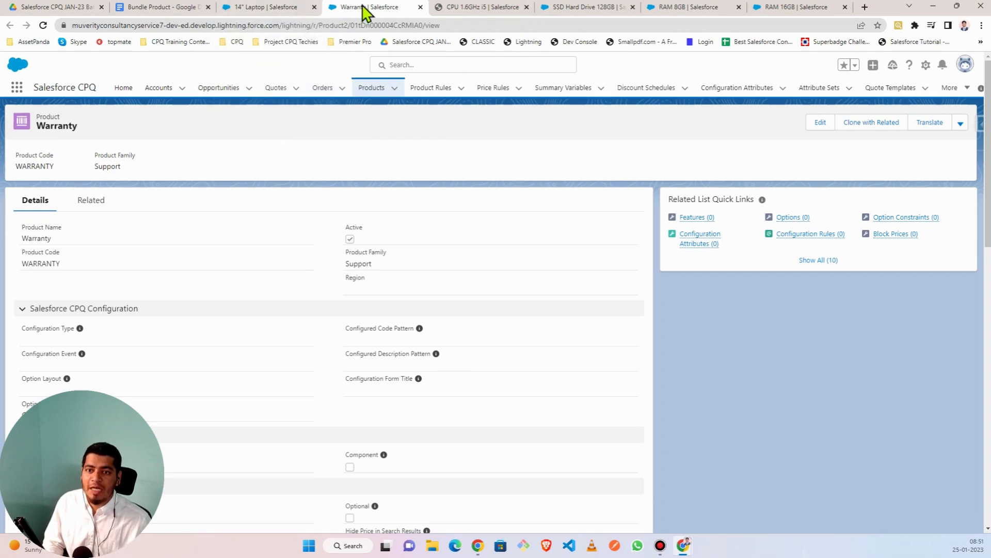
- Add Warranty to Custom Pricebook 2023 in USD at list price 10
{"action": "left_click", "coordinate": [91, 207]}
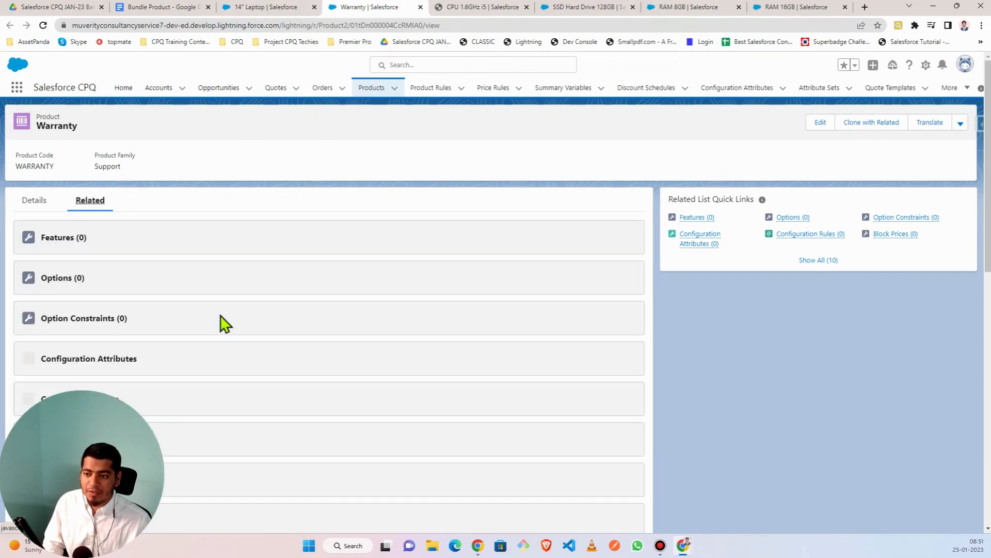
{"action": "scroll", "coordinate": [266, 357], "scroll_direction": "down", "scroll_amount": 3}
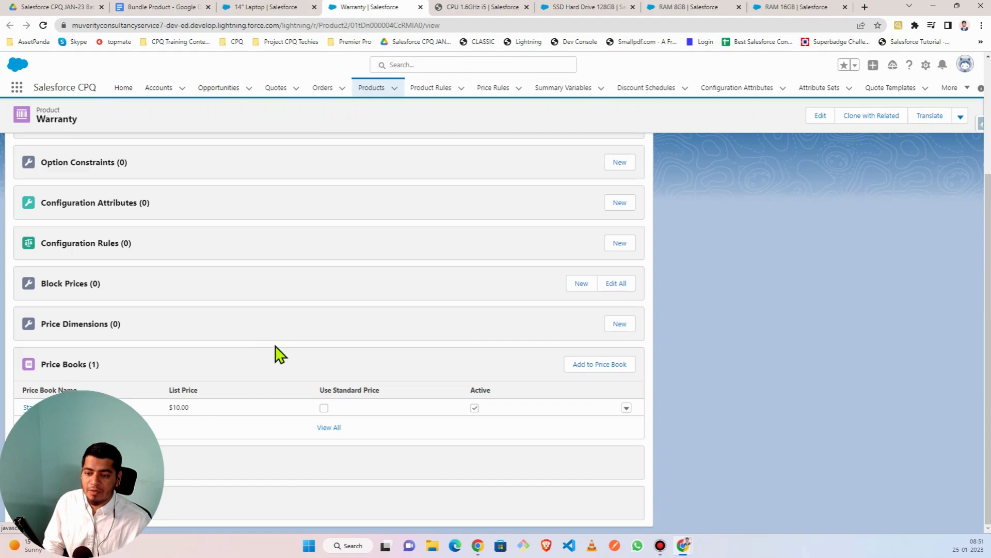
{"action": "scroll", "coordinate": [622, 388], "scroll_direction": "down", "scroll_amount": 1}
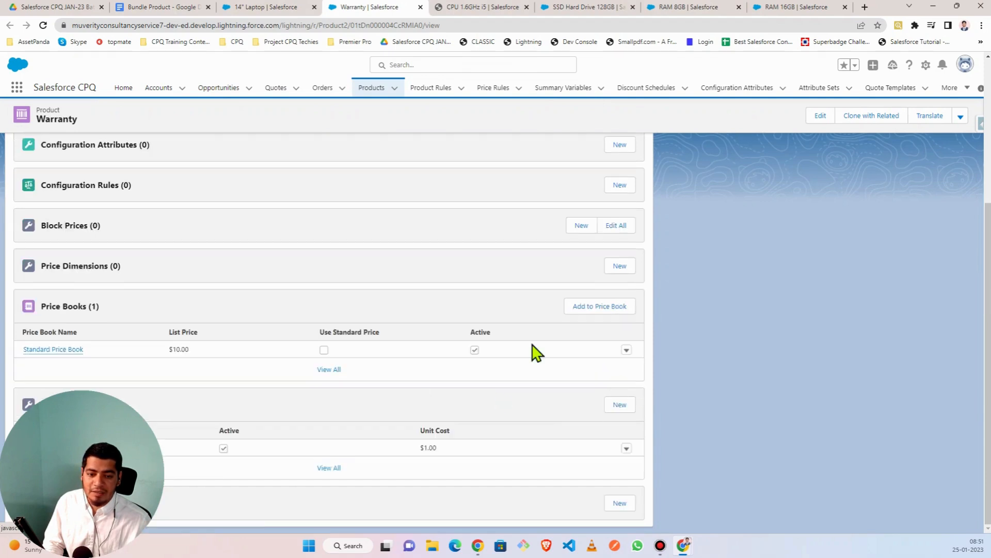
{"action": "left_click", "coordinate": [610, 309]}
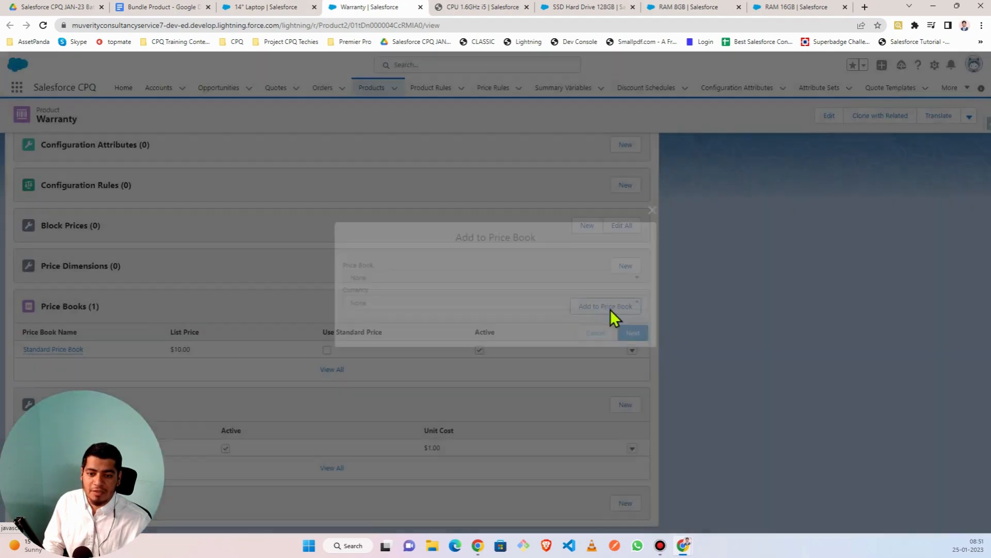
{"action": "left_click", "coordinate": [379, 282]}
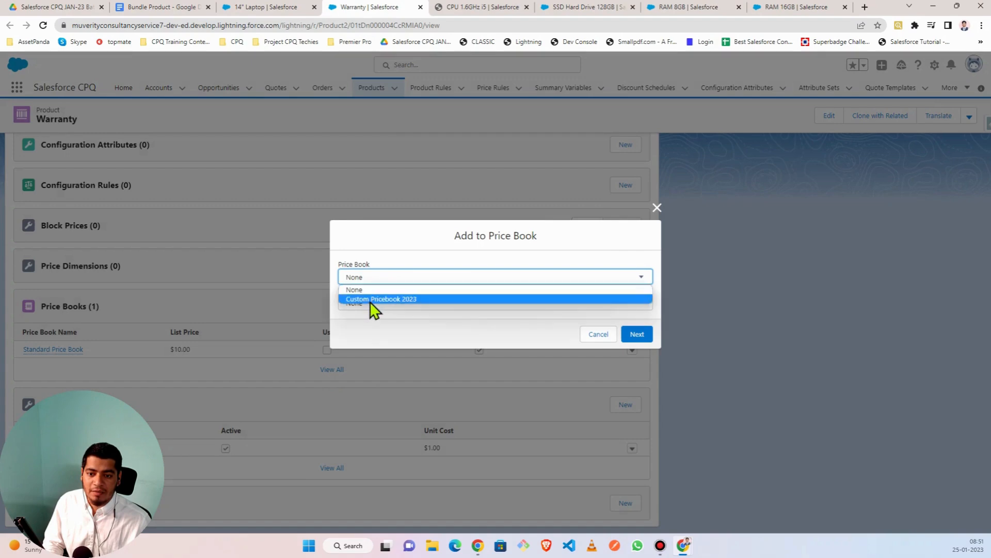
{"action": "left_click", "coordinate": [370, 302]}
{"action": "left_click", "coordinate": [371, 305]}
{"action": "left_click", "coordinate": [372, 325]}
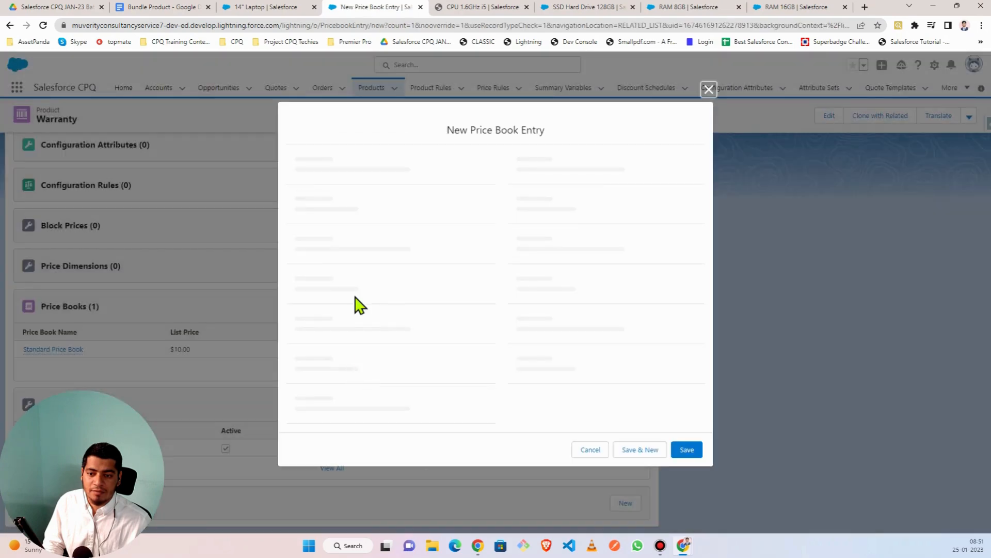
{"action": "left_click", "coordinate": [690, 400]}
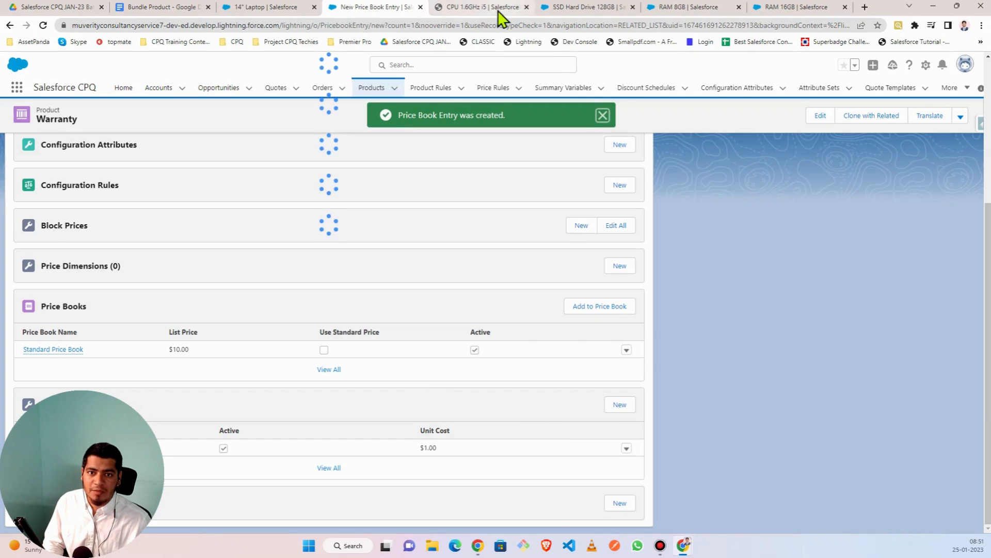
{"action": "left_click", "coordinate": [499, 11]}
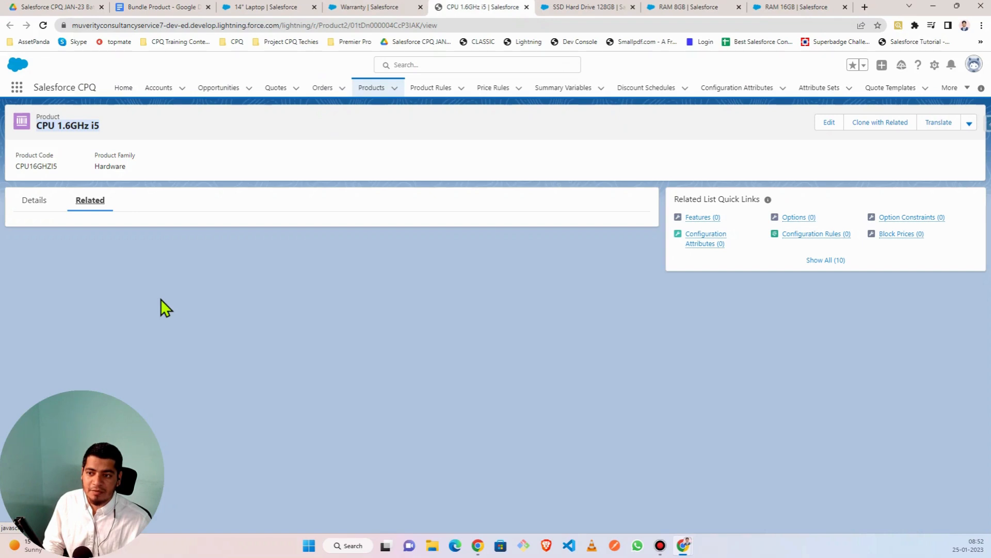
- Create the CPU 1.6GHz i5 entry in Custom Pricebook 2023, USD, at list price 100
{"action": "scroll", "coordinate": [202, 305], "scroll_direction": "down", "scroll_amount": 2}
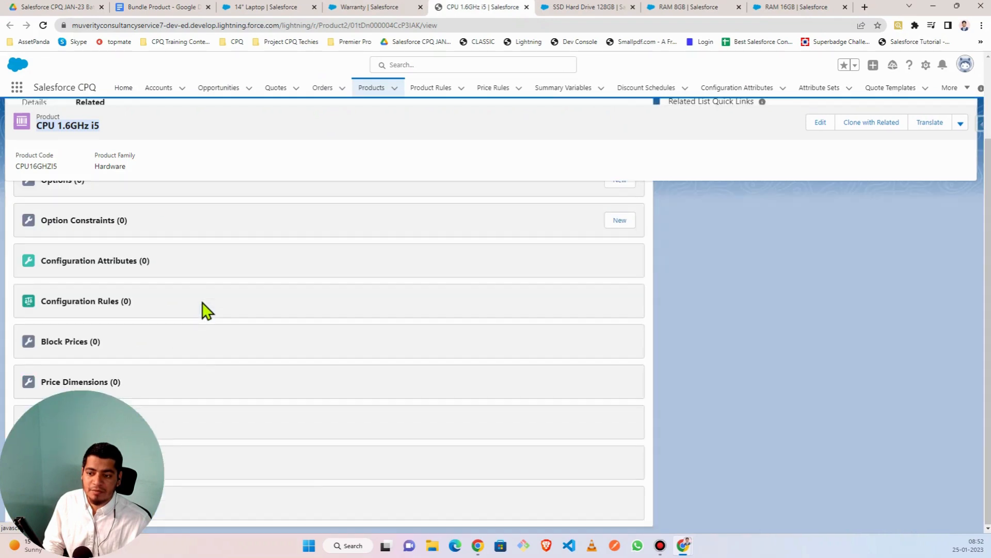
{"action": "scroll", "coordinate": [217, 317], "scroll_direction": "down", "scroll_amount": 1}
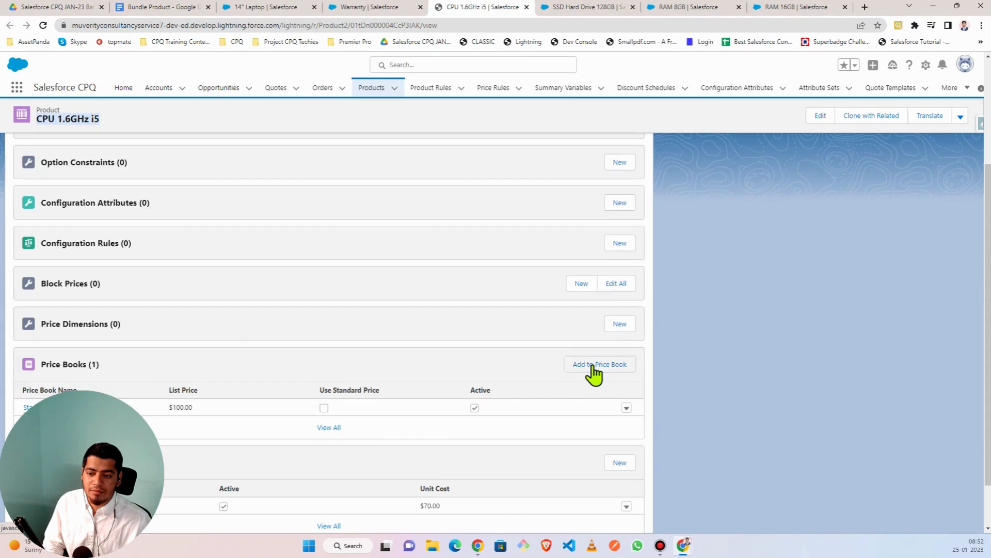
{"action": "left_click", "coordinate": [591, 366]}
{"action": "left_click", "coordinate": [380, 281]}
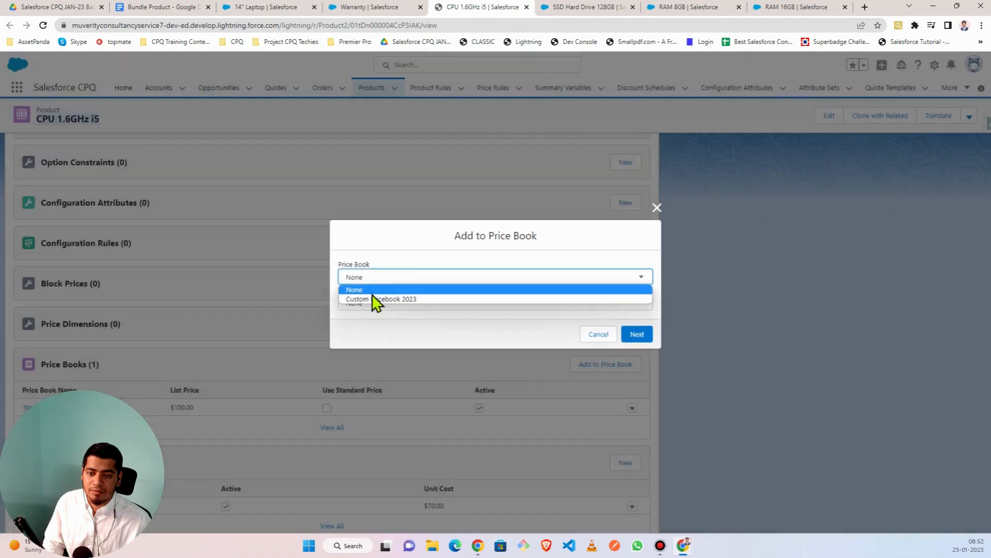
{"action": "left_click", "coordinate": [375, 300]}
{"action": "left_click", "coordinate": [370, 306]}
{"action": "left_click", "coordinate": [370, 324]}
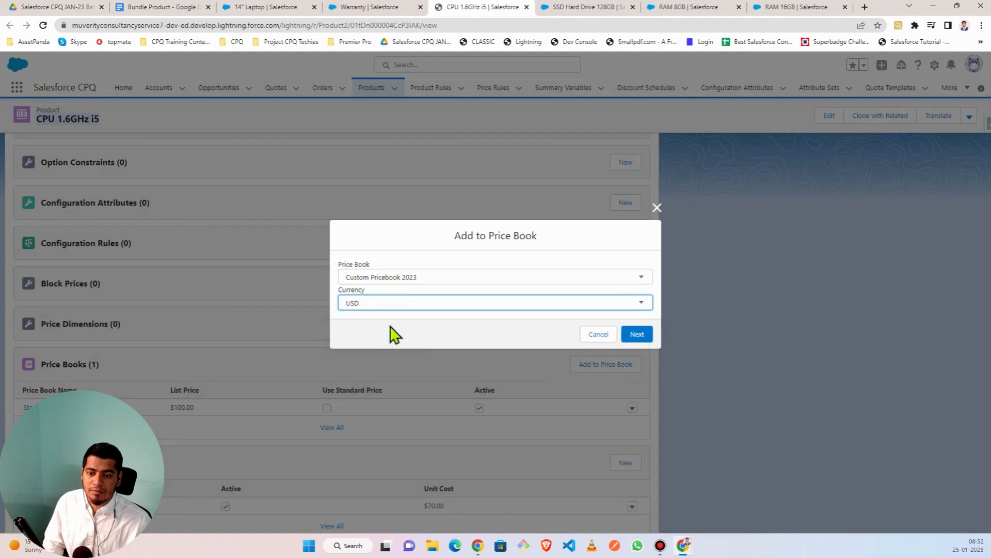
{"action": "left_click", "coordinate": [638, 336]}
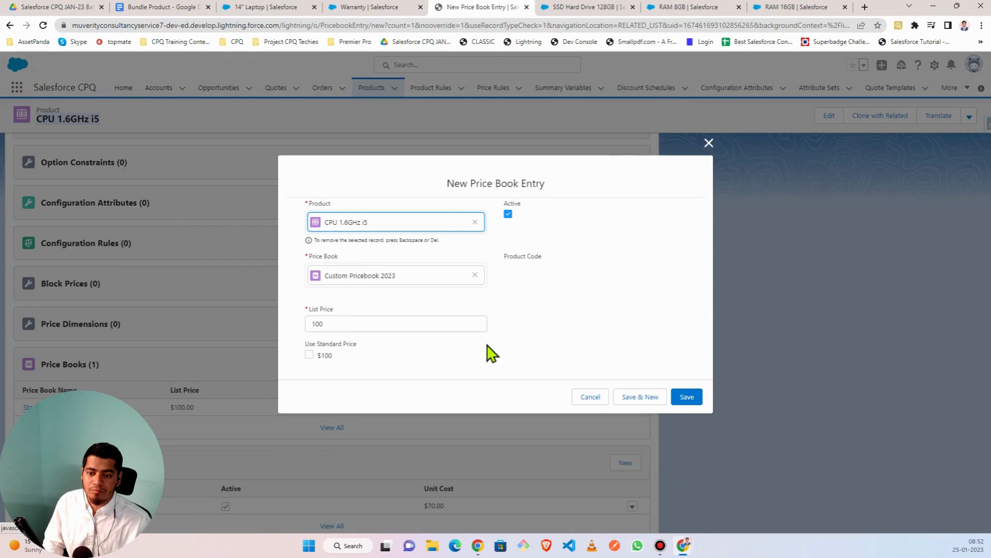
{"action": "left_click", "coordinate": [675, 397]}
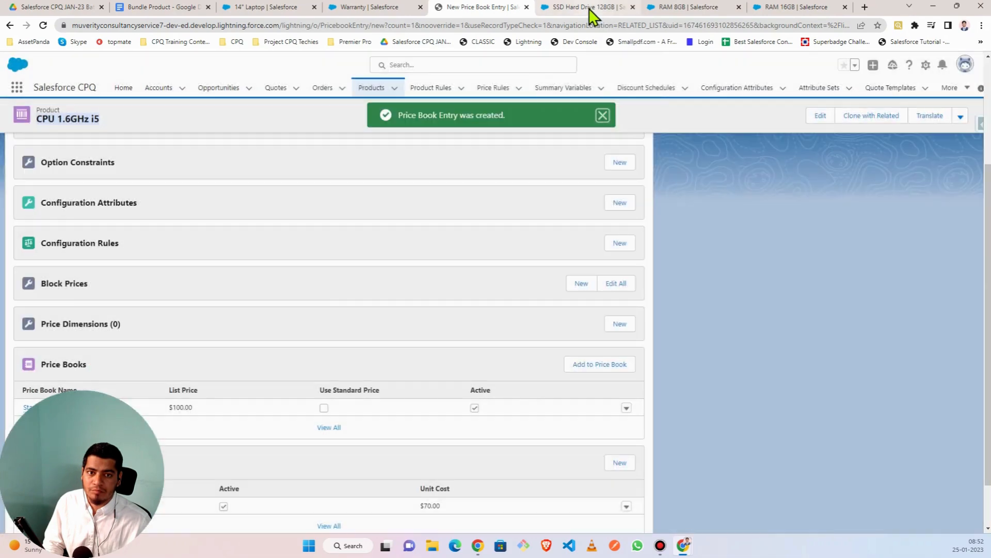
- Fill in the SSD Hard Drive 128GB's Custom Pricebook 2023 USD entry at list price 50
{"action": "left_click", "coordinate": [588, 9]}
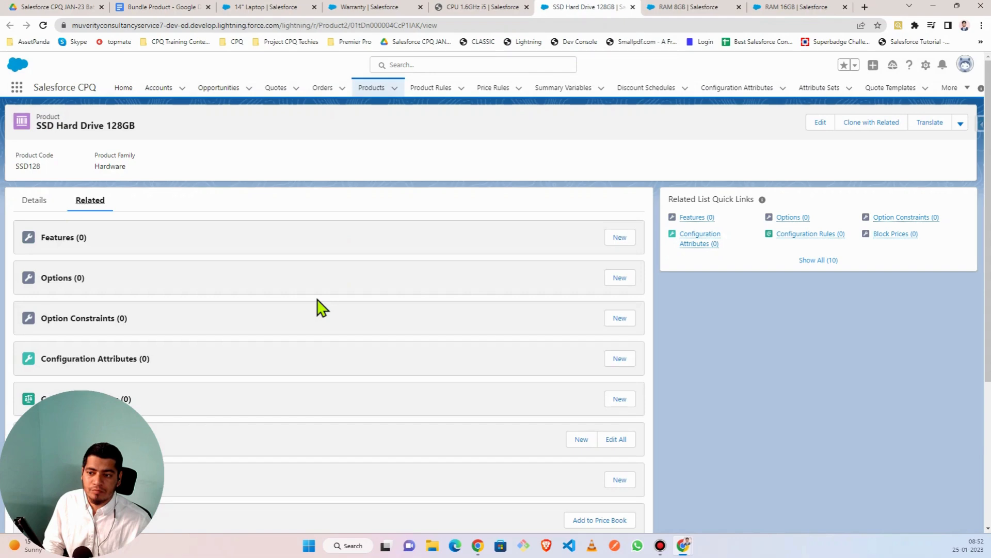
{"action": "scroll", "coordinate": [480, 411], "scroll_direction": "down", "scroll_amount": 4}
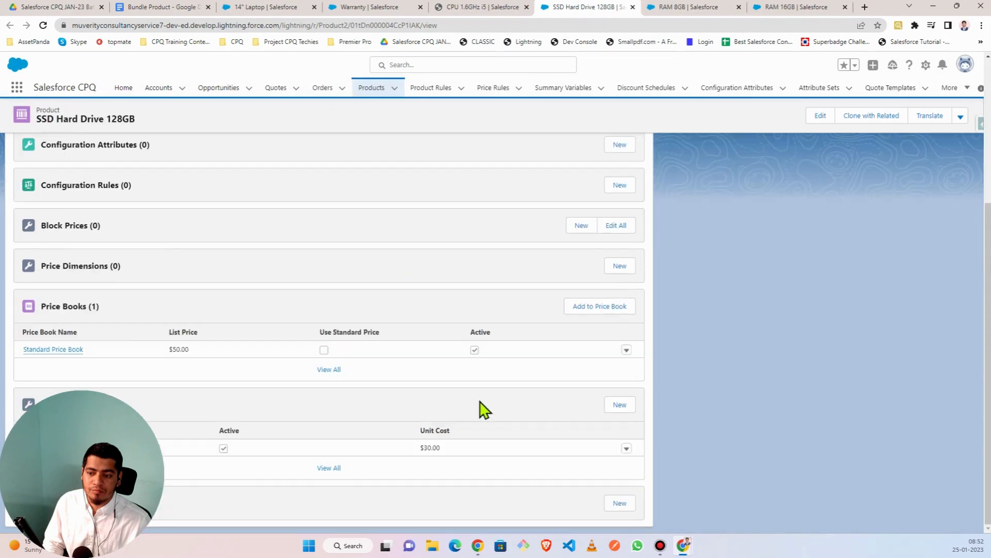
{"action": "left_click", "coordinate": [617, 309]}
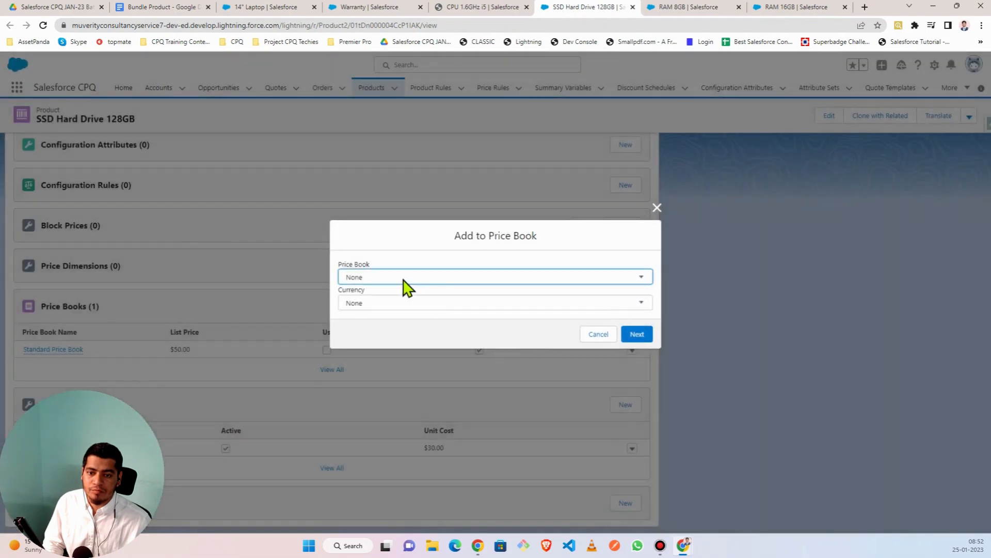
{"action": "left_click", "coordinate": [403, 280]}
{"action": "left_click", "coordinate": [395, 299]}
{"action": "left_click", "coordinate": [387, 307]}
{"action": "left_click", "coordinate": [386, 321]}
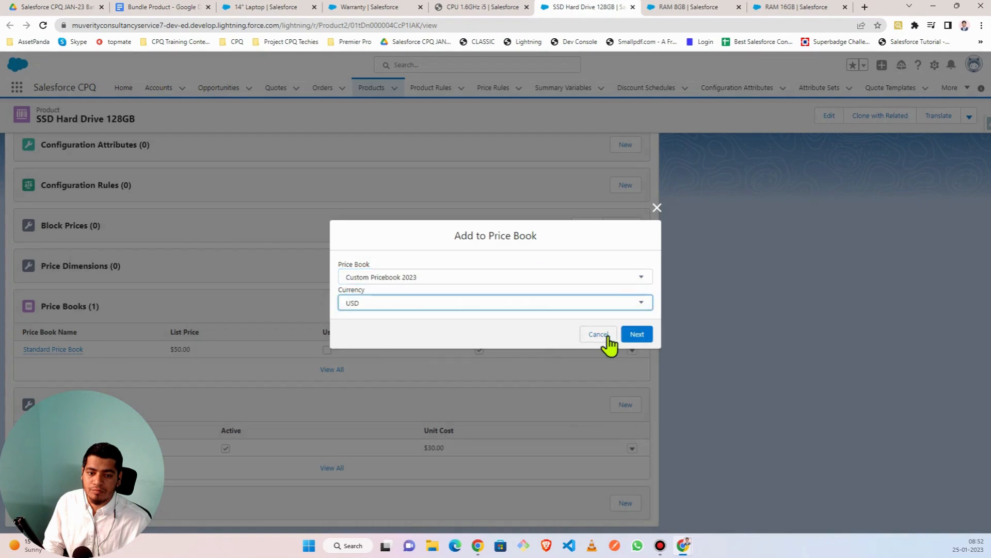
{"action": "left_click", "coordinate": [640, 336]}
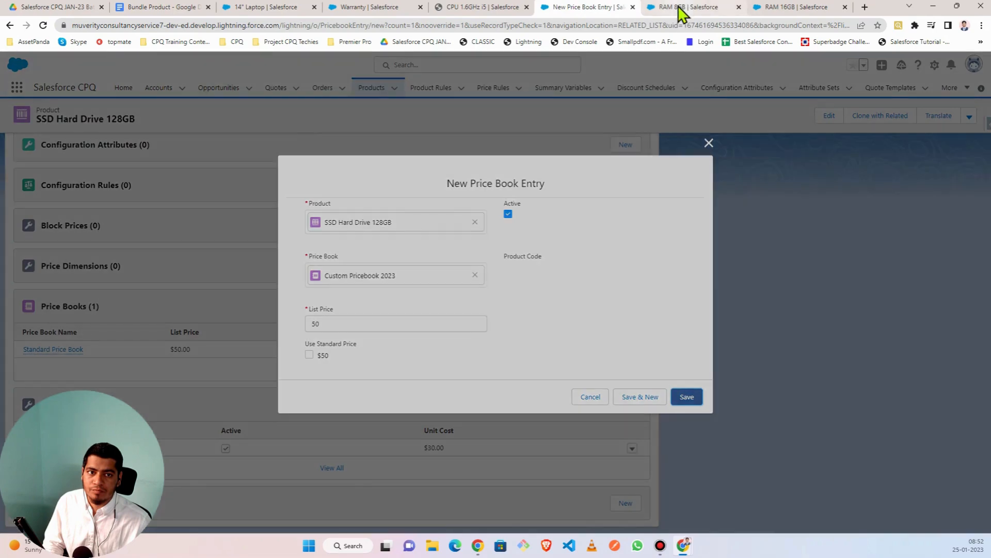
{"action": "left_click", "coordinate": [677, 6]}
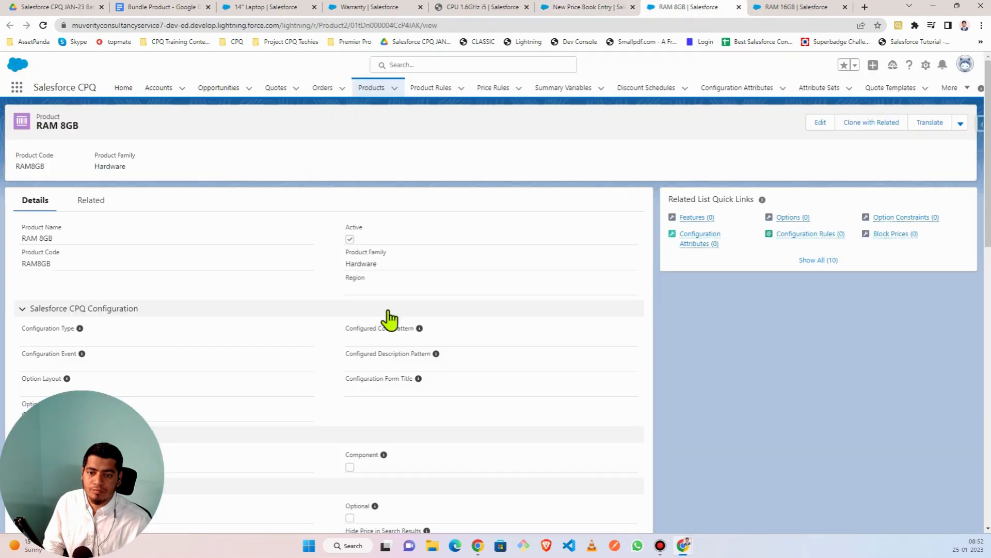
- Check the Related lists of RAM 8GB and RAM 16GB, ending back on RAM 8GB
{"action": "left_click", "coordinate": [97, 202]}
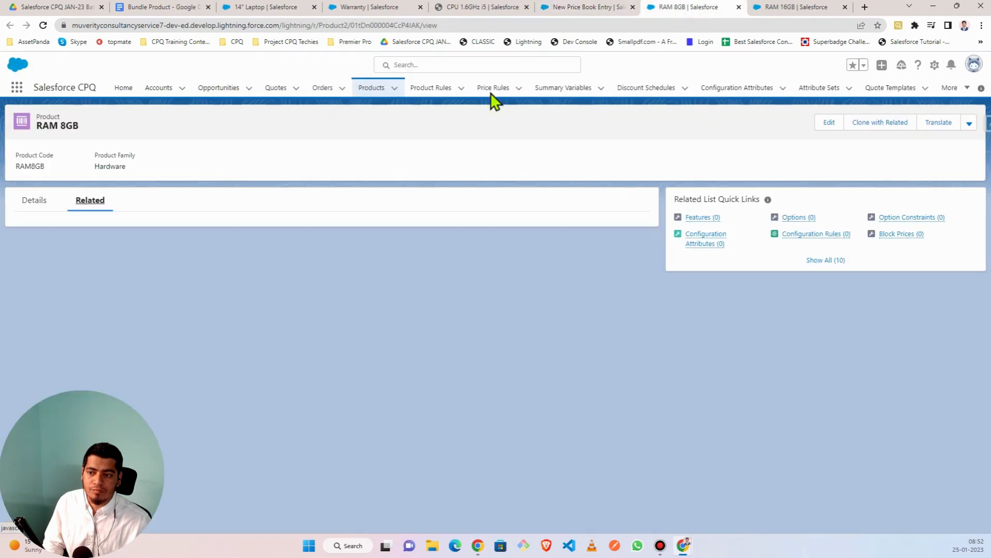
{"action": "left_click", "coordinate": [785, 8]}
{"action": "left_click", "coordinate": [92, 203]}
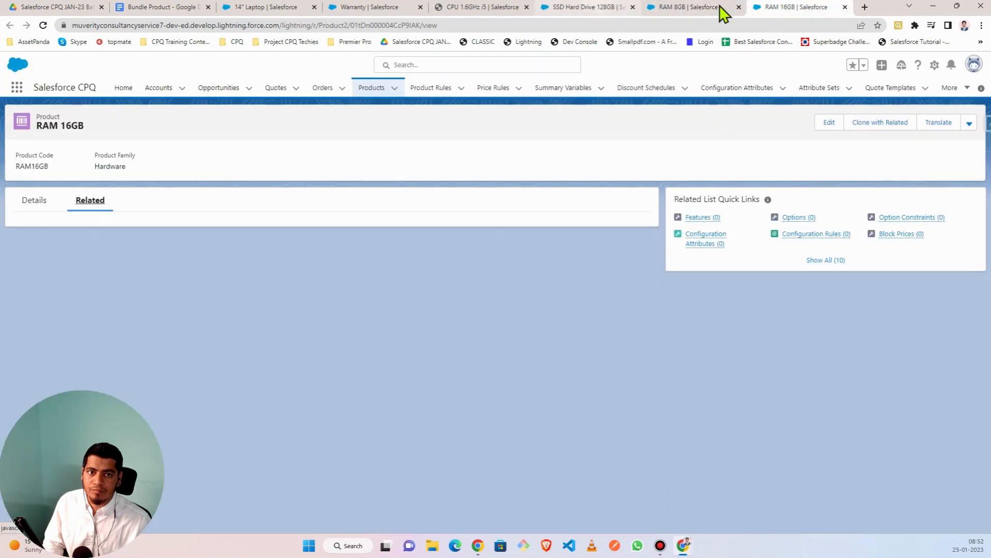
{"action": "left_click", "coordinate": [690, 6]}
{"action": "scroll", "coordinate": [201, 353], "scroll_direction": "down", "scroll_amount": 2}
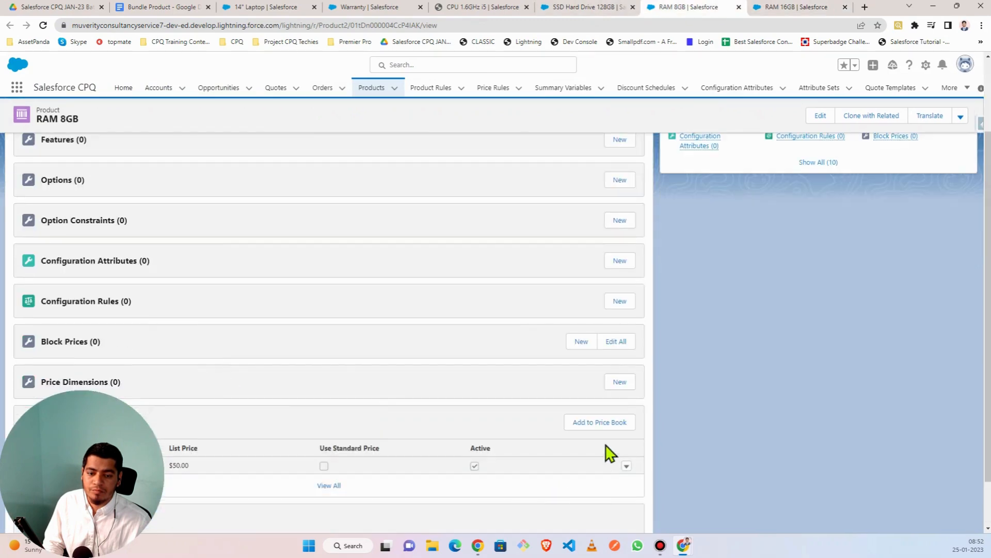
- Add RAM 8GB to Custom Pricebook 2023 in USD at list price 50
{"action": "left_click", "coordinate": [600, 423]}
{"action": "left_click", "coordinate": [409, 279]}
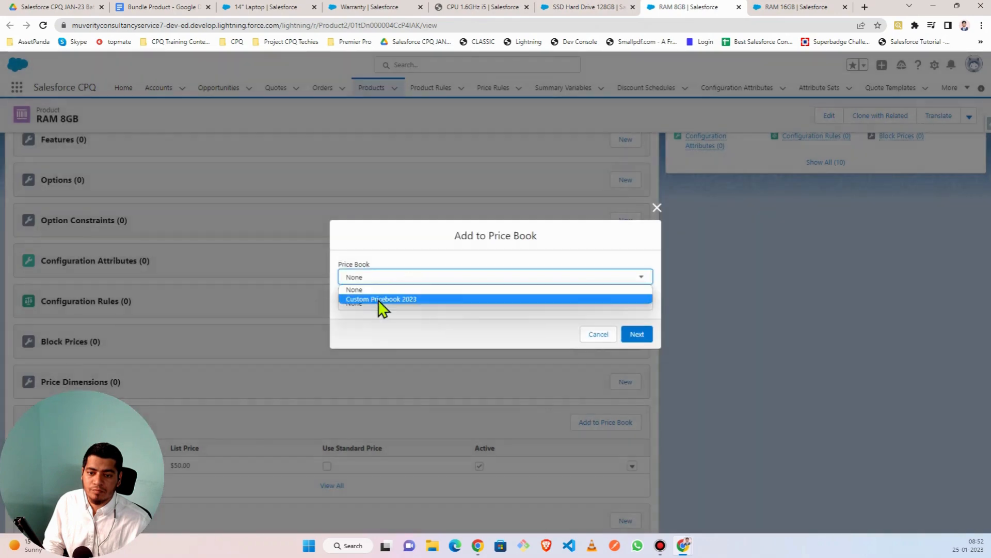
{"action": "left_click", "coordinate": [378, 299]}
{"action": "left_click", "coordinate": [375, 306]}
{"action": "left_click", "coordinate": [370, 326]}
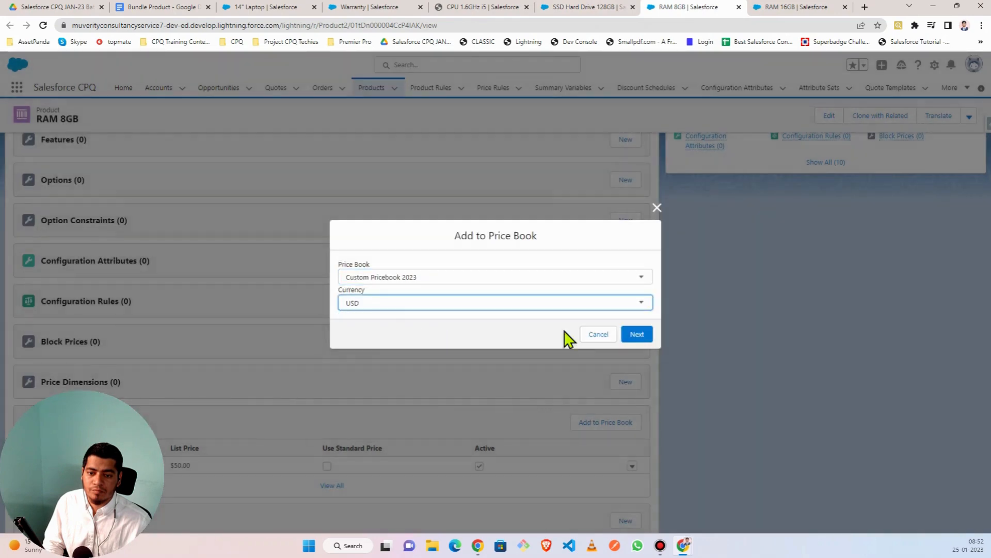
{"action": "left_click", "coordinate": [633, 334]}
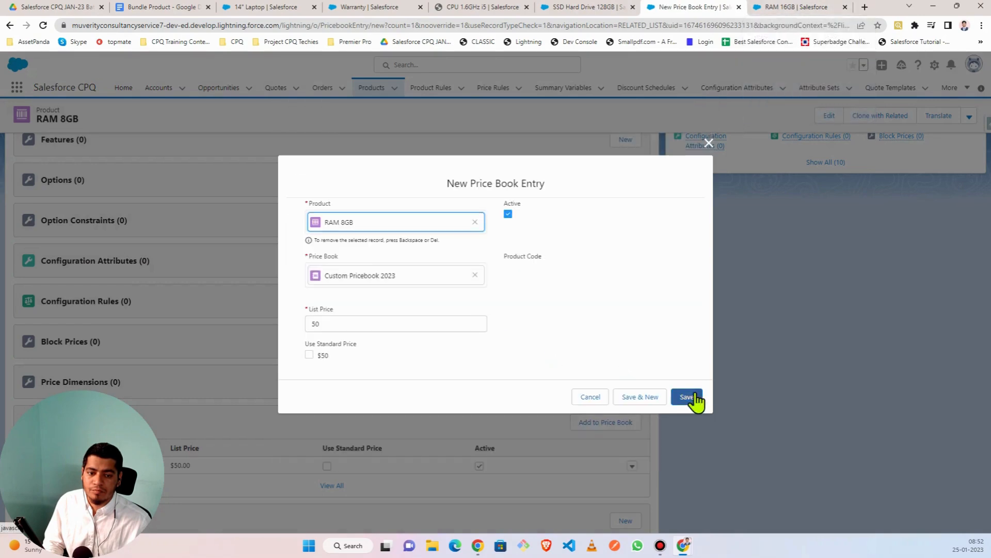
{"action": "left_click", "coordinate": [694, 395]}
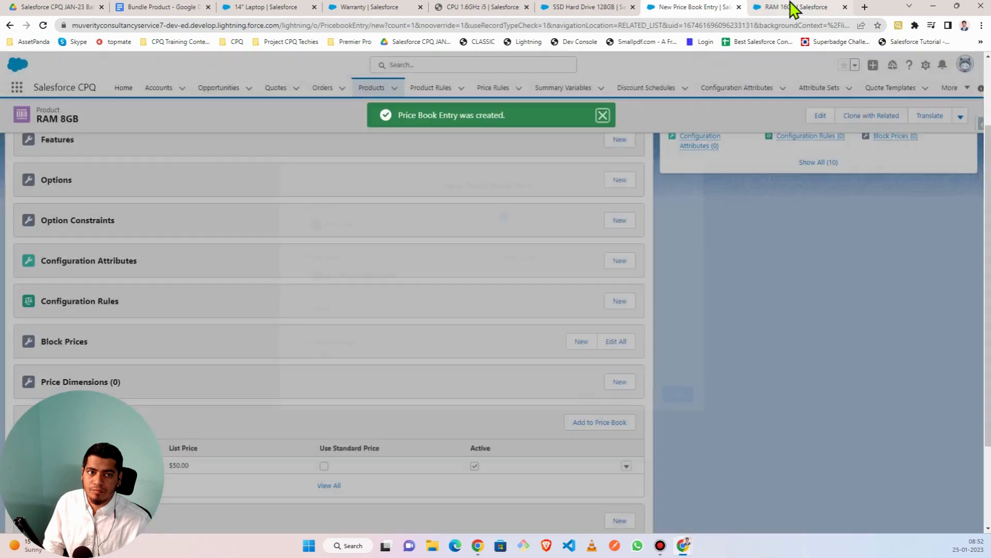
- Add RAM 16GB to Custom Pricebook 2023 in USD at $175, then open the Google Drive course folder
{"action": "left_click", "coordinate": [795, 7]}
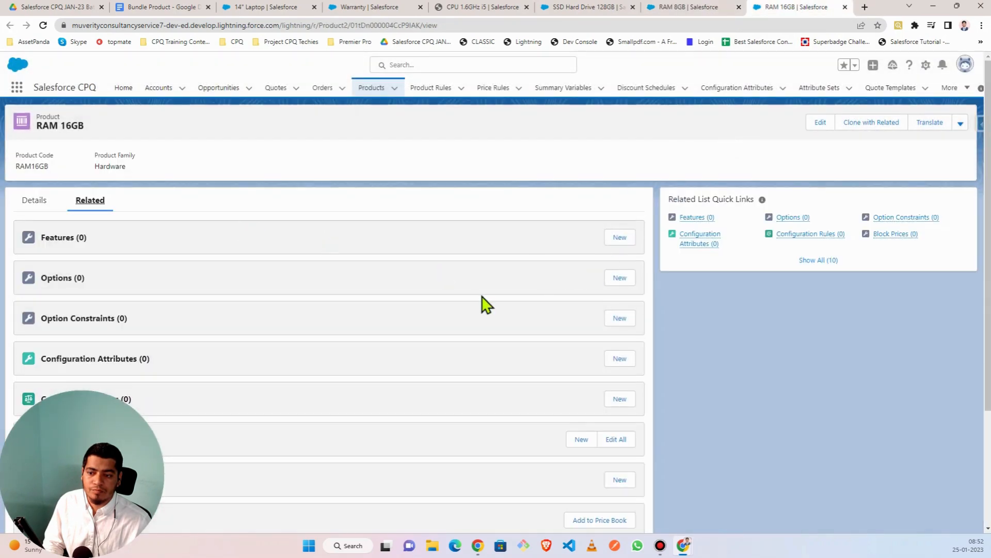
{"action": "scroll", "coordinate": [485, 305], "scroll_direction": "down", "scroll_amount": 3}
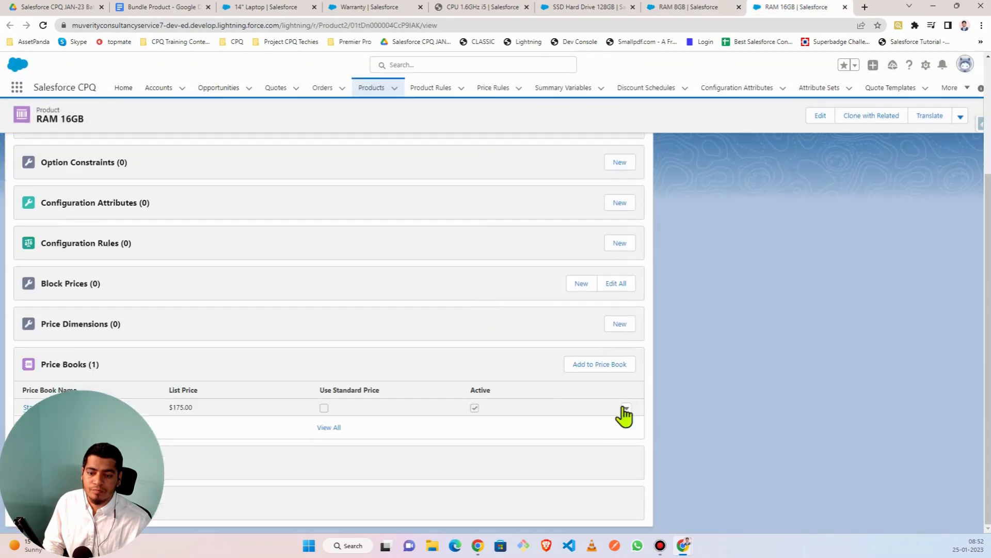
{"action": "left_click", "coordinate": [599, 364]}
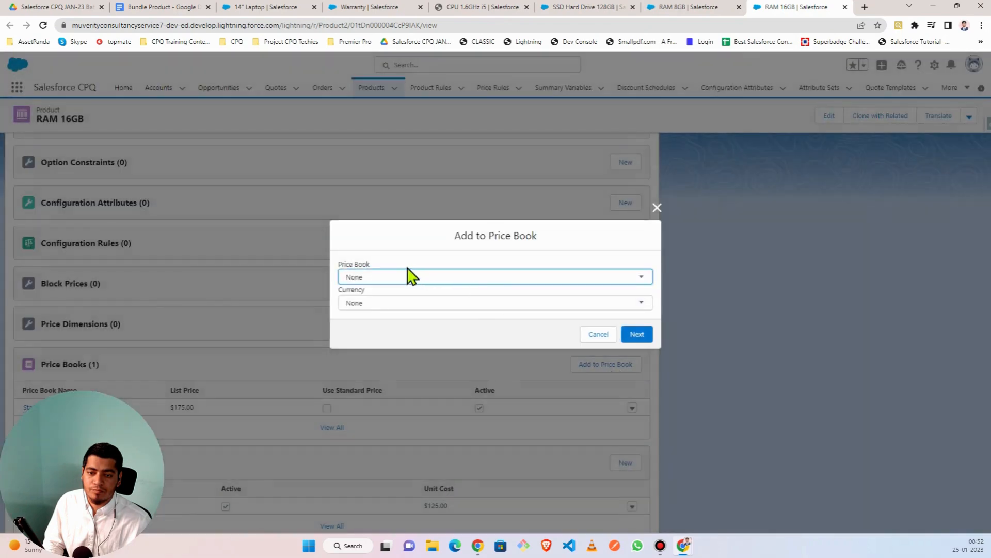
{"action": "left_click", "coordinate": [379, 278]}
{"action": "left_click", "coordinate": [371, 299]}
{"action": "left_click", "coordinate": [363, 305]}
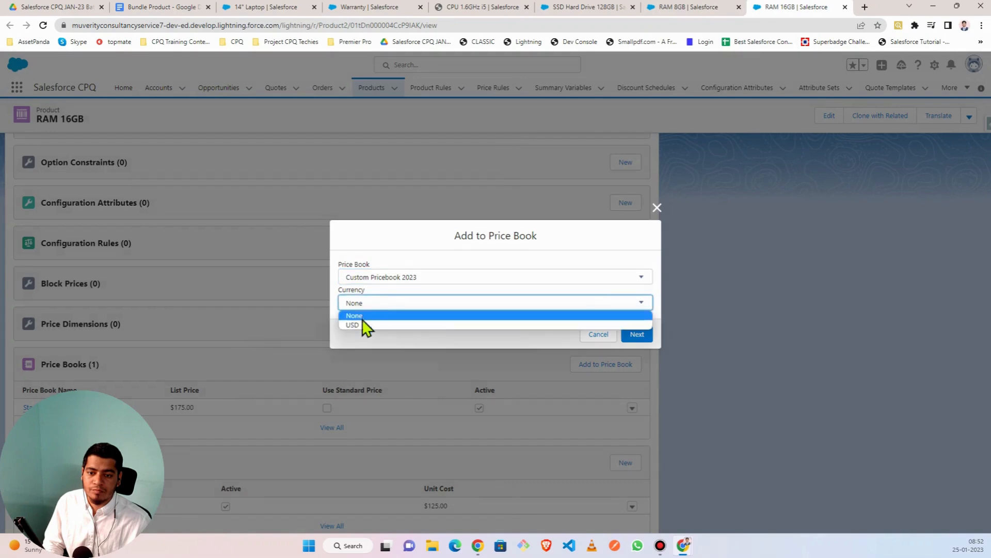
{"action": "left_click", "coordinate": [361, 318]}
{"action": "left_click", "coordinate": [637, 335]}
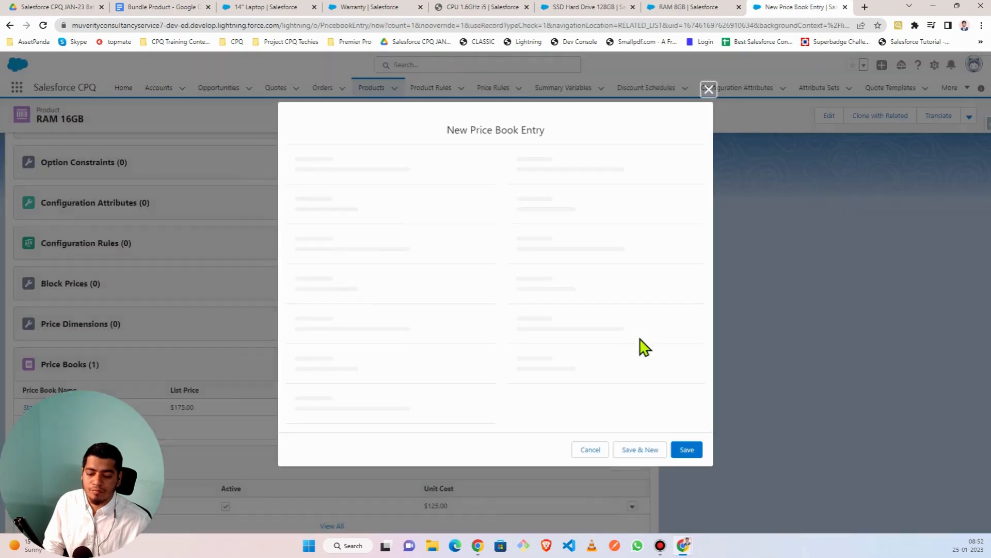
{"action": "left_click", "coordinate": [686, 398]}
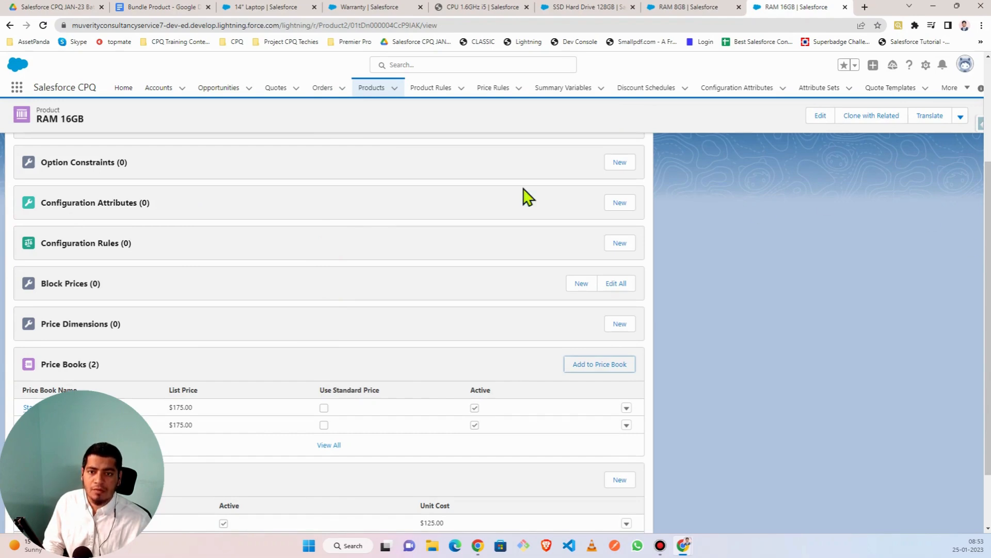
{"action": "left_click", "coordinate": [290, 12]}
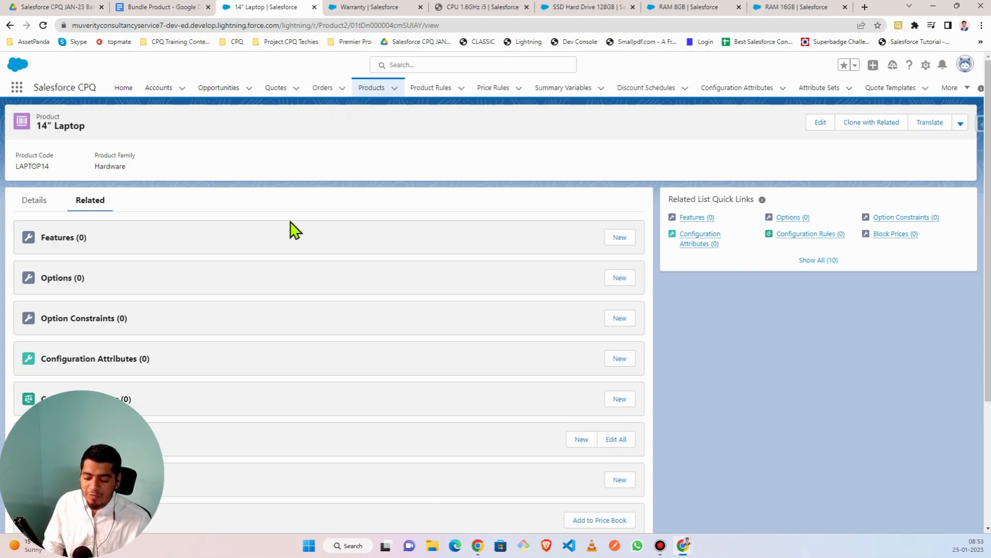
{"action": "left_click", "coordinate": [83, 7]}
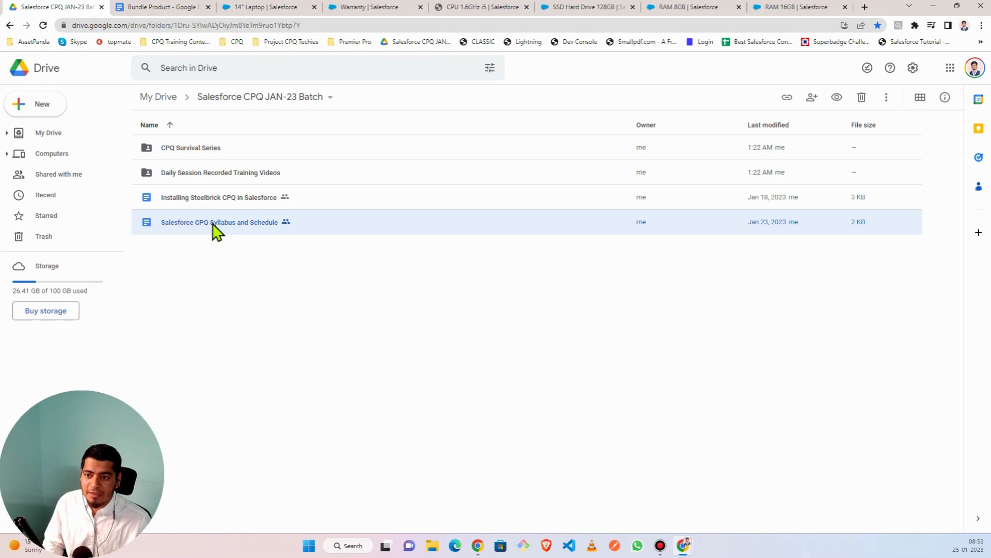
{"action": "double_click", "coordinate": [216, 231]}
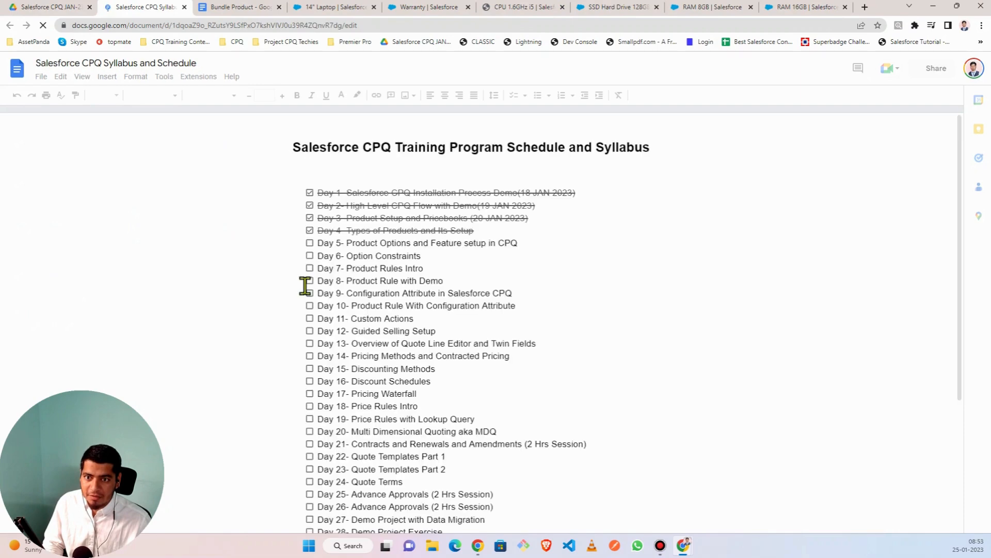
{"action": "scroll", "coordinate": [382, 449], "scroll_direction": "down", "scroll_amount": 4}
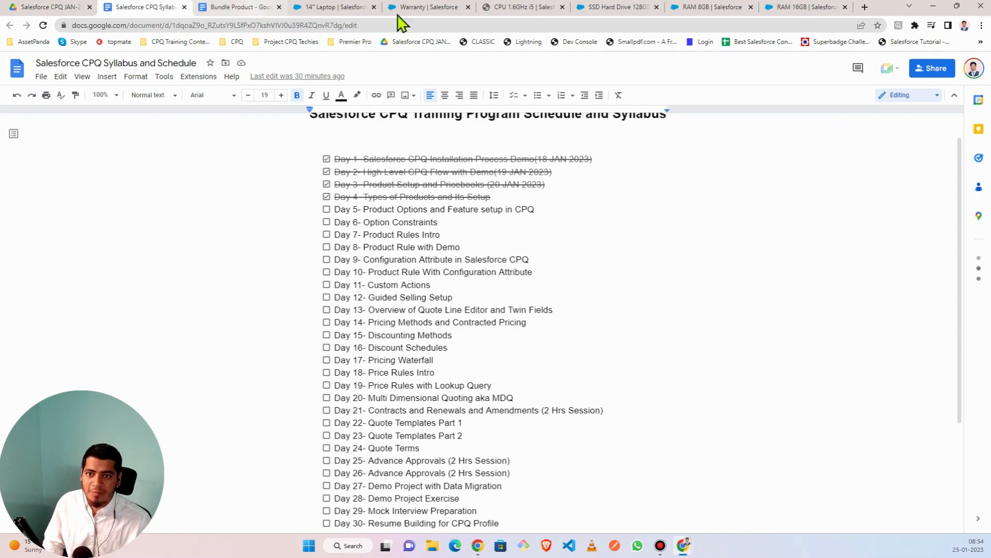
{"action": "left_click", "coordinate": [343, 11]}
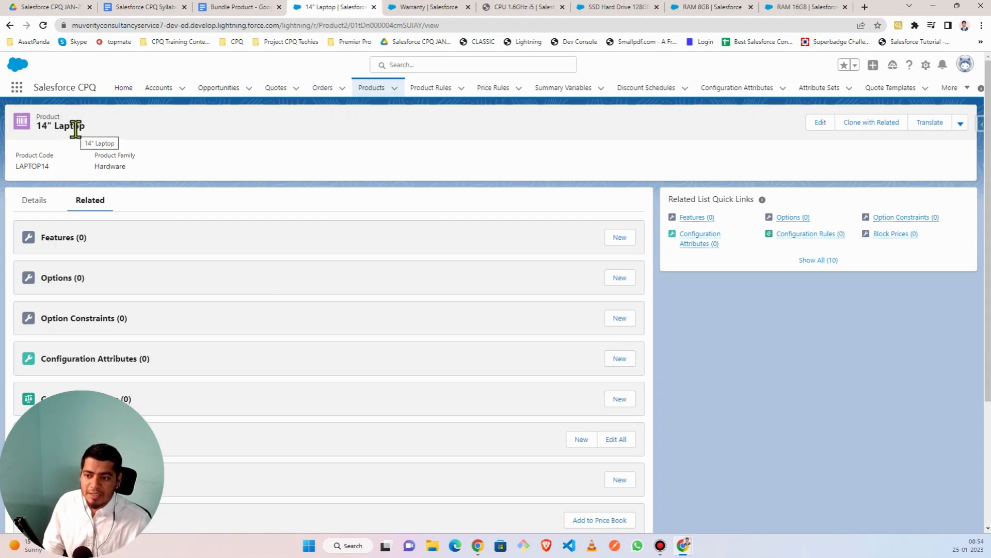
- Close the unfinished New Product Option form and open a blank one from the 14" Laptop's Options list
{"action": "left_click", "coordinate": [623, 282]}
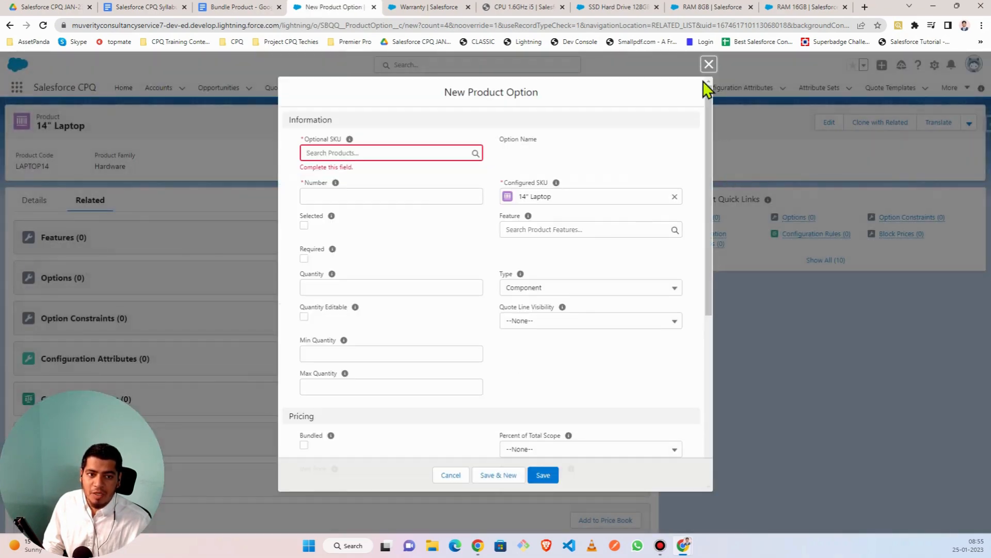
{"action": "left_click", "coordinate": [707, 63]}
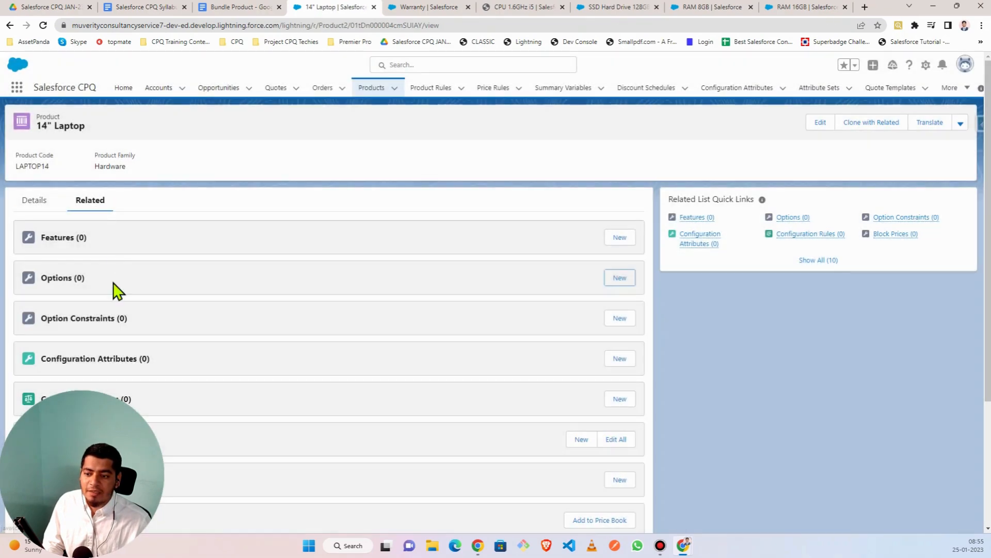
{"action": "scroll", "coordinate": [115, 290], "scroll_direction": "down", "scroll_amount": 3}
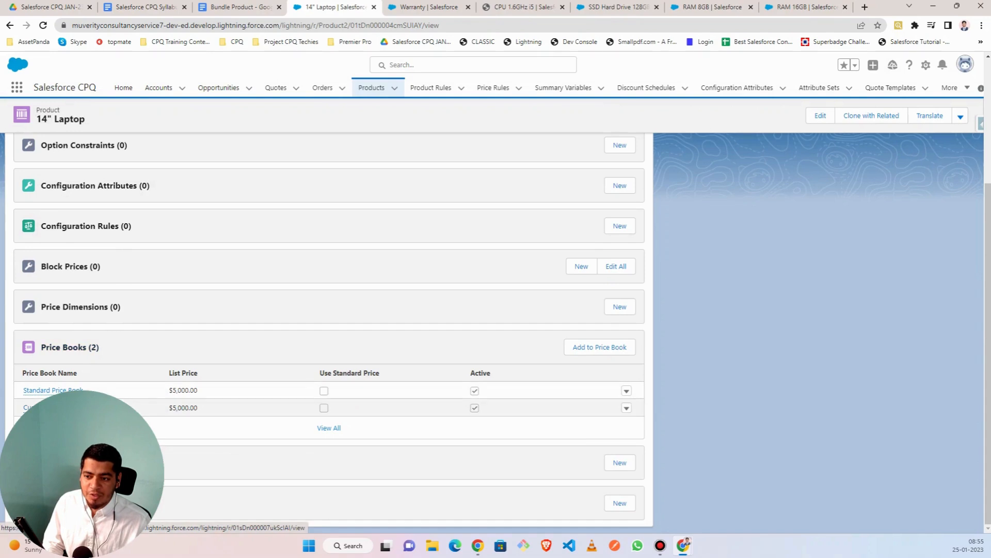
{"action": "scroll", "coordinate": [133, 290], "scroll_direction": "up", "scroll_amount": 5}
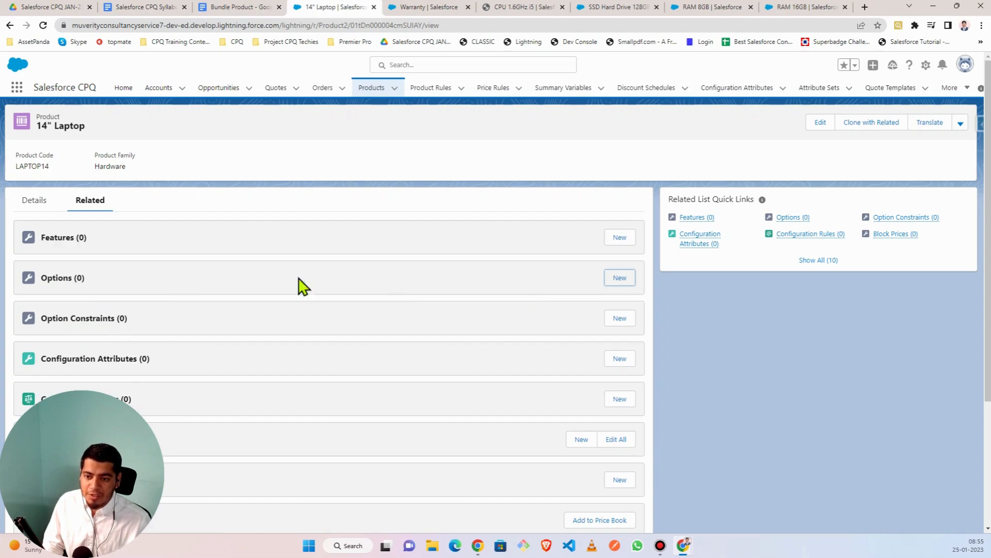
{"action": "left_click", "coordinate": [621, 281]}
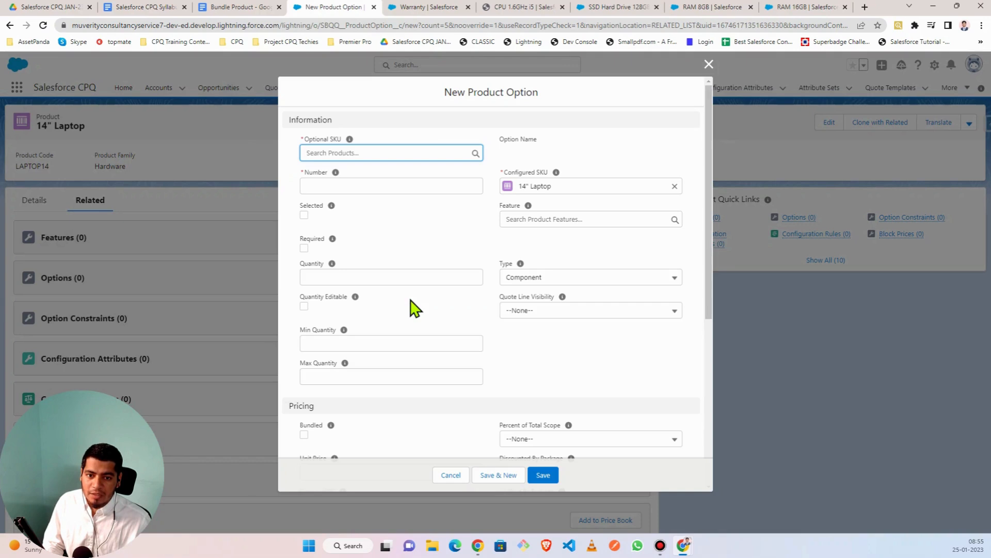
- Pick RAM 8GB from Recent Products as the option's Optional SKU
{"action": "left_click", "coordinate": [327, 153]}
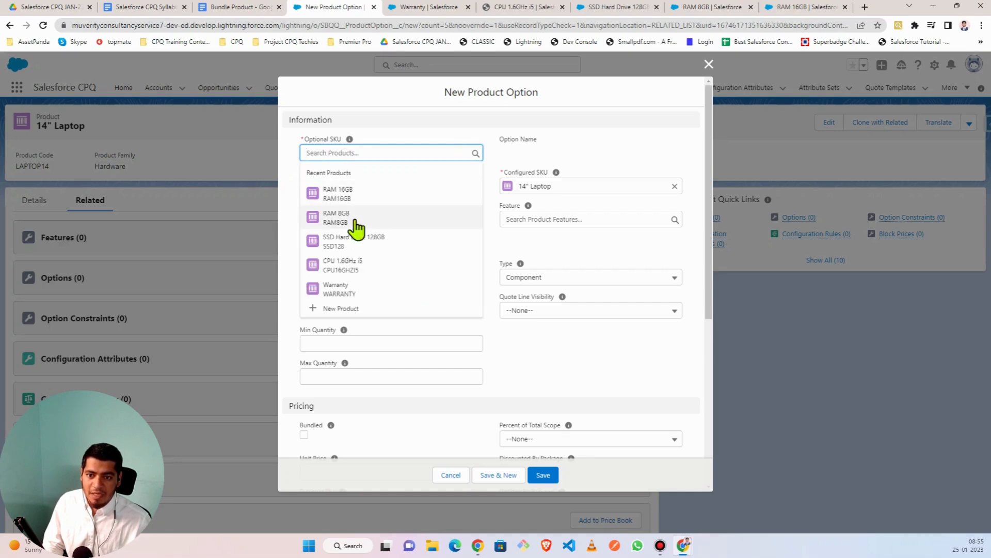
{"action": "left_click", "coordinate": [356, 228]}
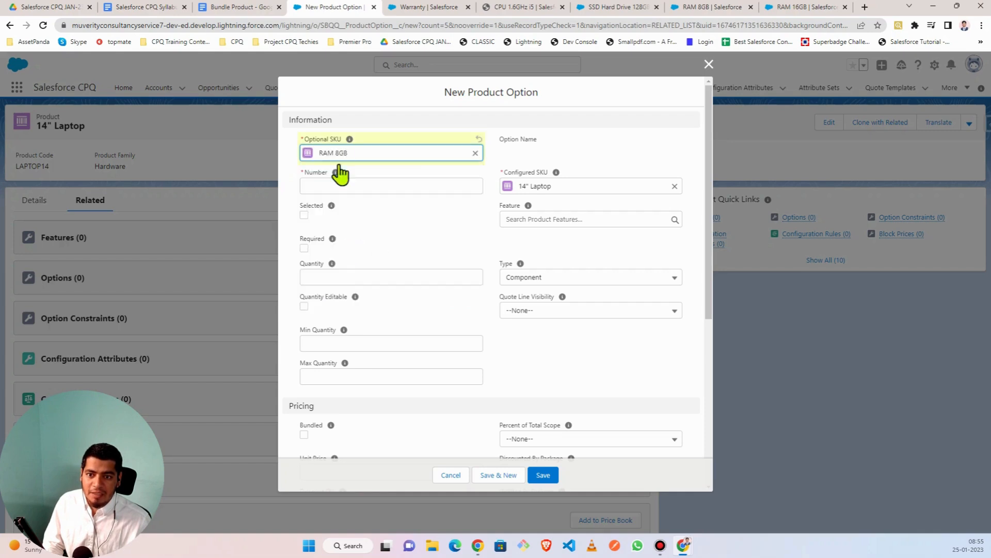
{"action": "left_click", "coordinate": [319, 185]}
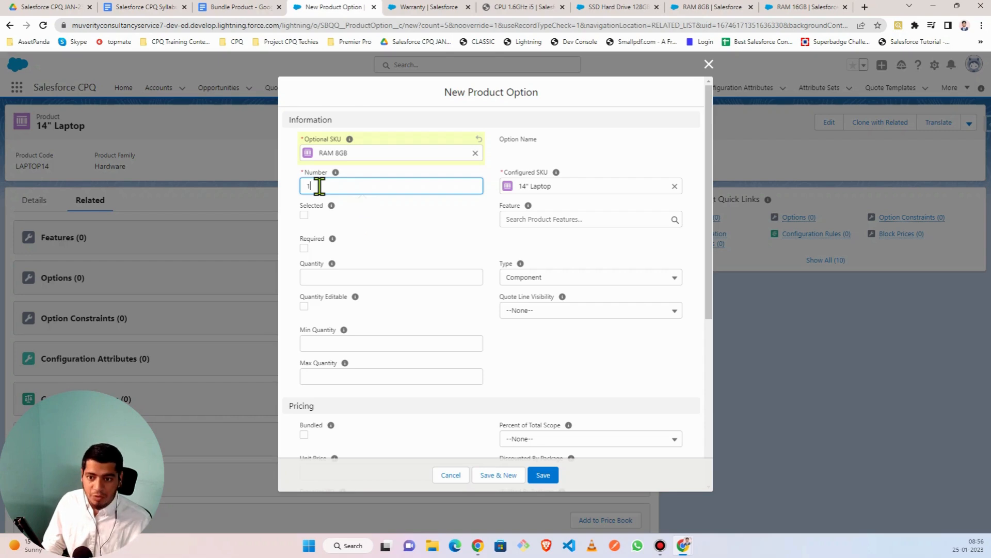
- Enter 10 in the product option's Number field
{"action": "type", "text": "10"}
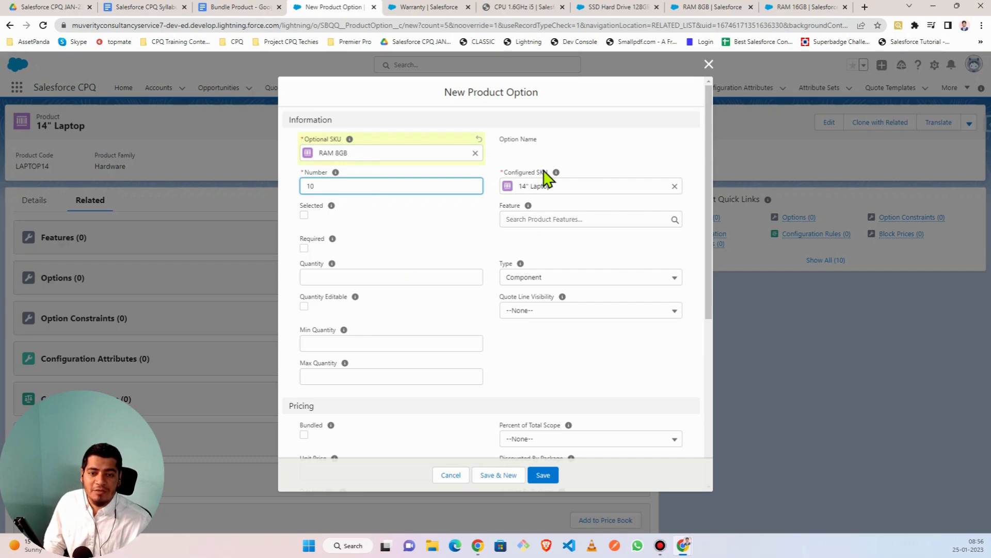
{"action": "mouse_move", "coordinate": [555, 173]}
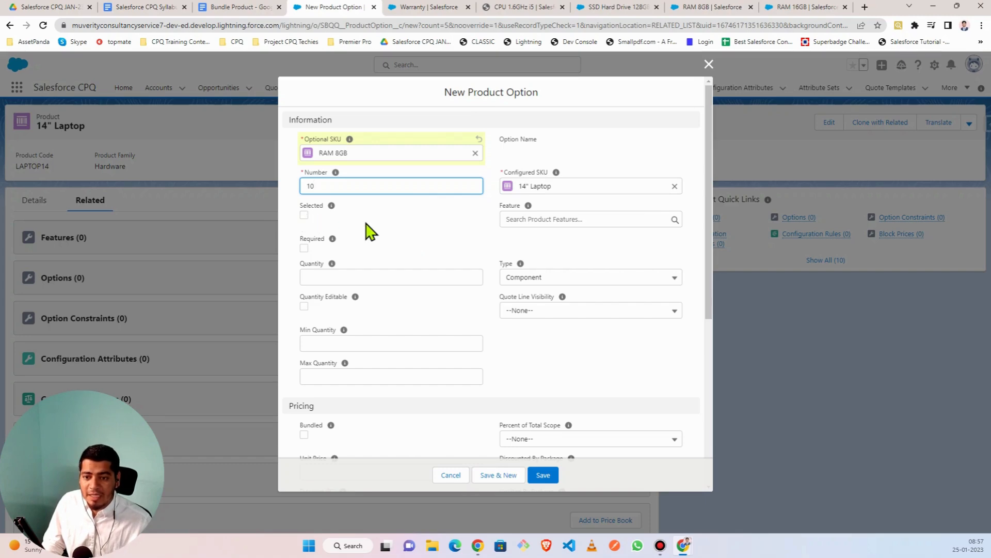
- Tick Selected on the RAM 8GB option, then view the RAM 8GB product record
{"action": "left_click", "coordinate": [306, 216]}
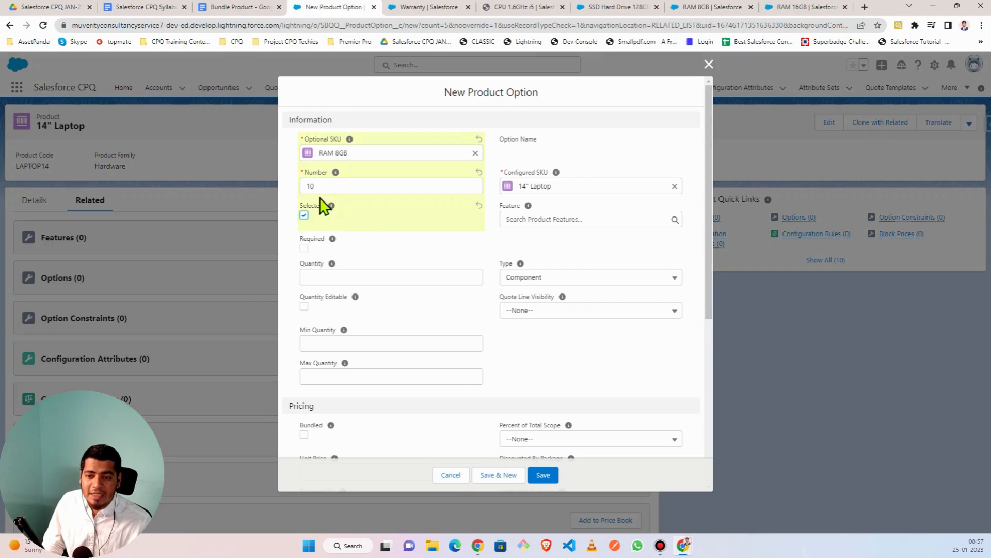
{"action": "mouse_move", "coordinate": [332, 208]}
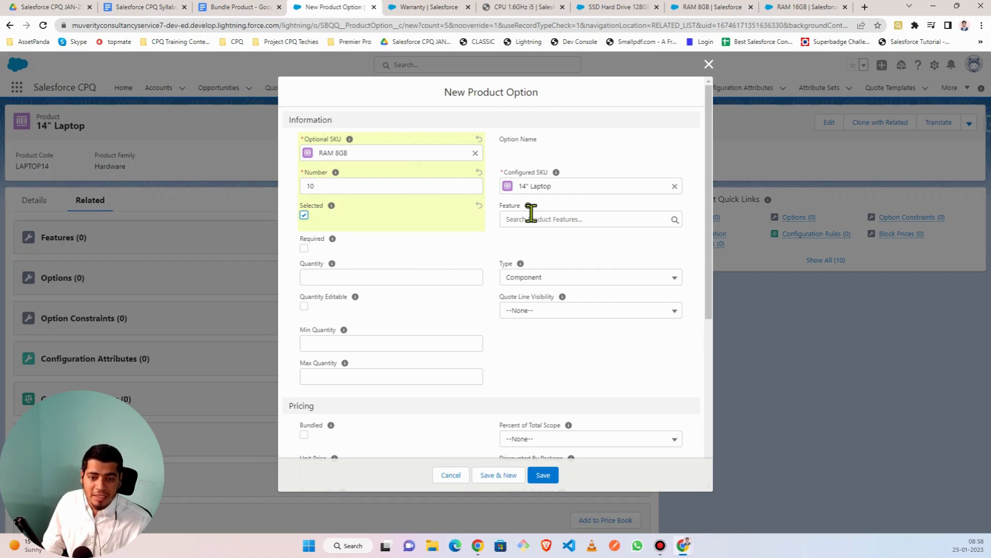
{"action": "left_click", "coordinate": [328, 275]}
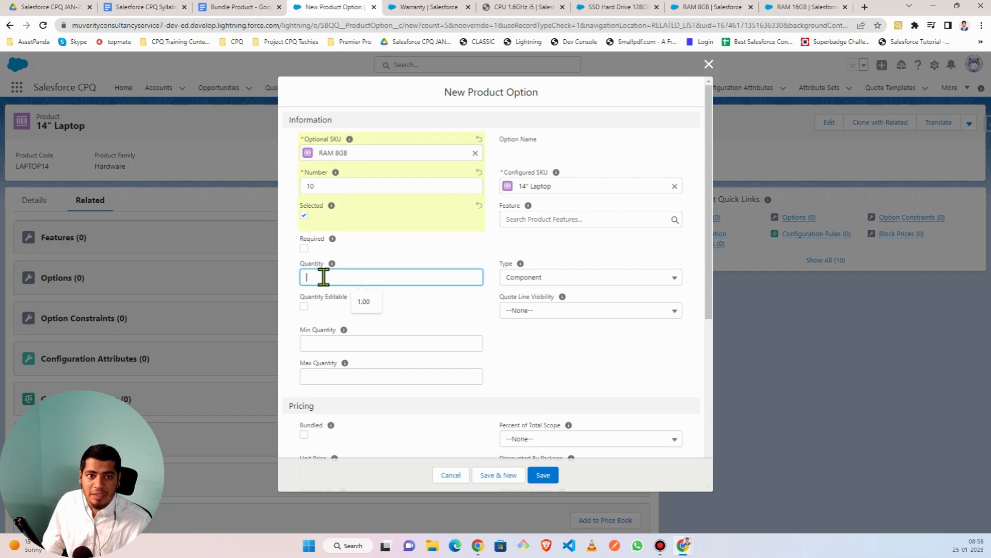
{"action": "left_click", "coordinate": [722, 7]}
- Look over RAM 8GB's Details and CPQ settings, then return to the unsaved option form
{"action": "scroll", "coordinate": [124, 194], "scroll_direction": "up", "scroll_amount": 3}
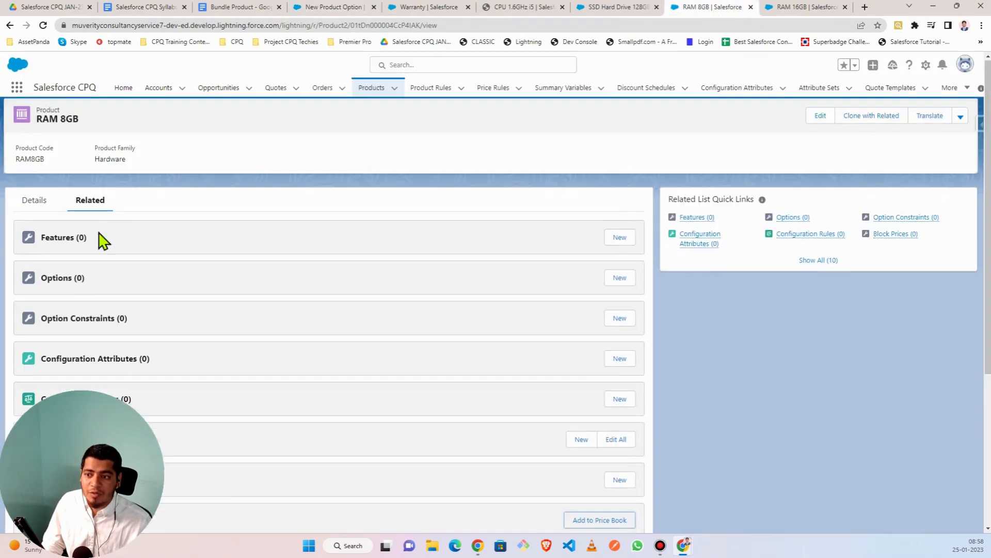
{"action": "left_click", "coordinate": [46, 205]}
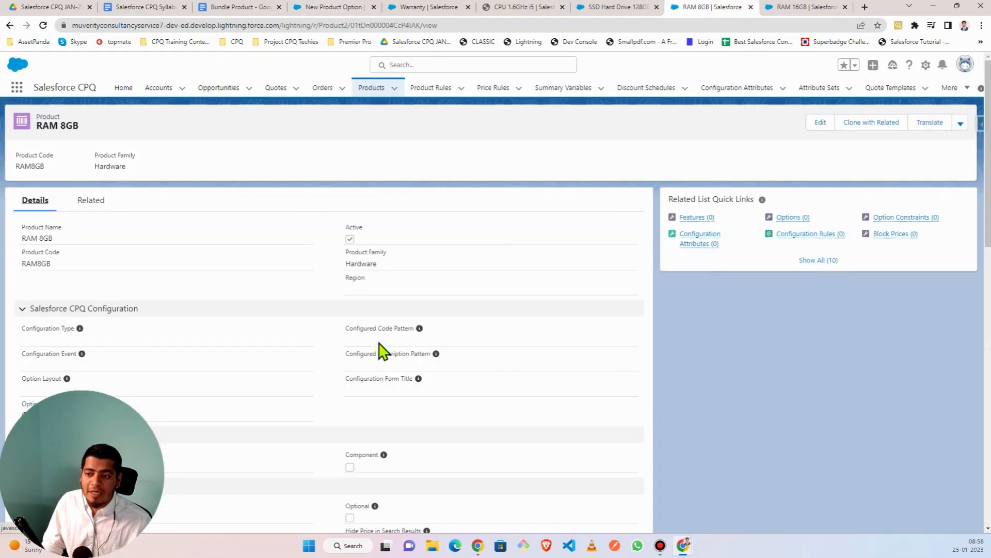
{"action": "scroll", "coordinate": [268, 326], "scroll_direction": "down", "scroll_amount": 10}
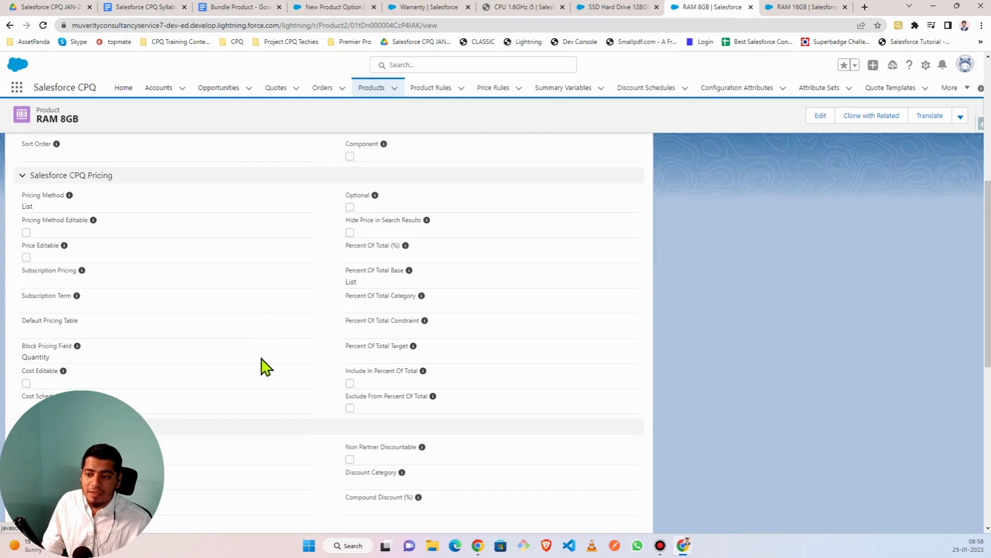
{"action": "scroll", "coordinate": [261, 365], "scroll_direction": "up", "scroll_amount": 10}
{"action": "scroll", "coordinate": [190, 272], "scroll_direction": "down", "scroll_amount": 8}
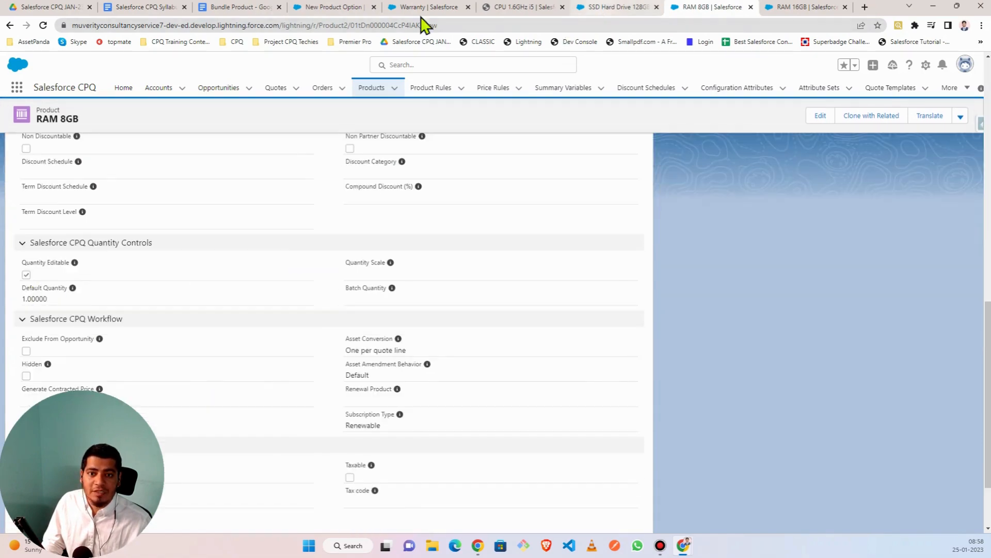
{"action": "left_click", "coordinate": [342, 8]}
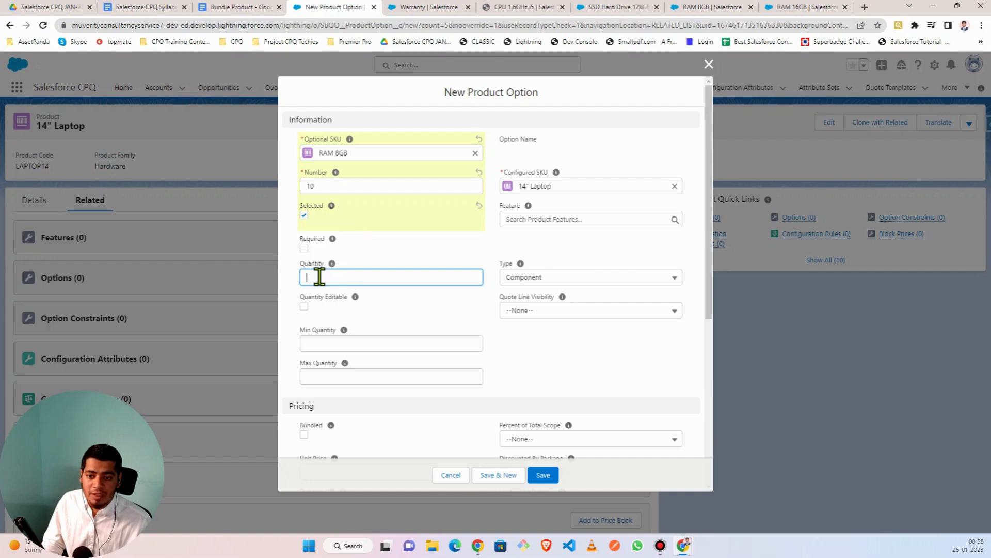
- Give the RAM 8GB option a quantity of 1.00, leaving its Type as Component
{"action": "type", "text": "1"}
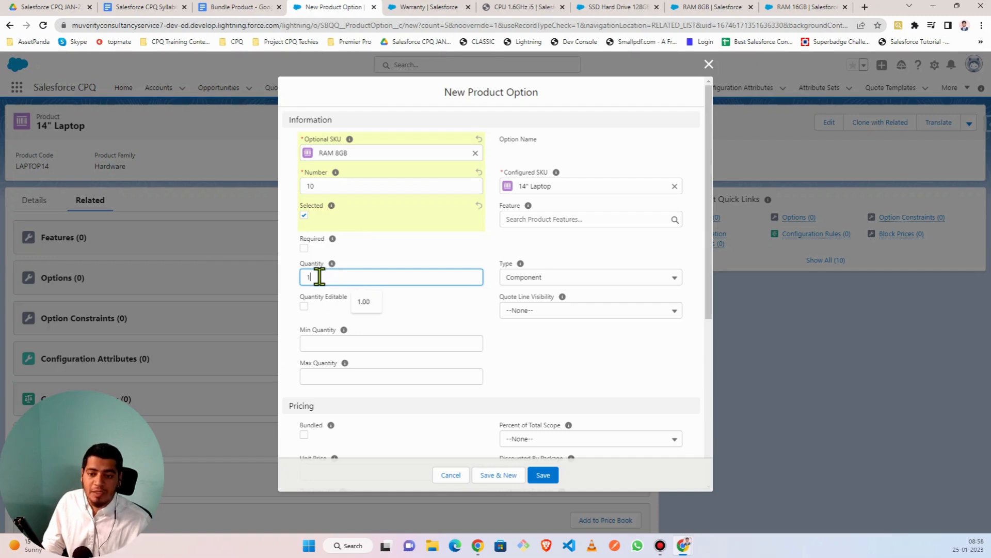
{"action": "left_click", "coordinate": [428, 325]}
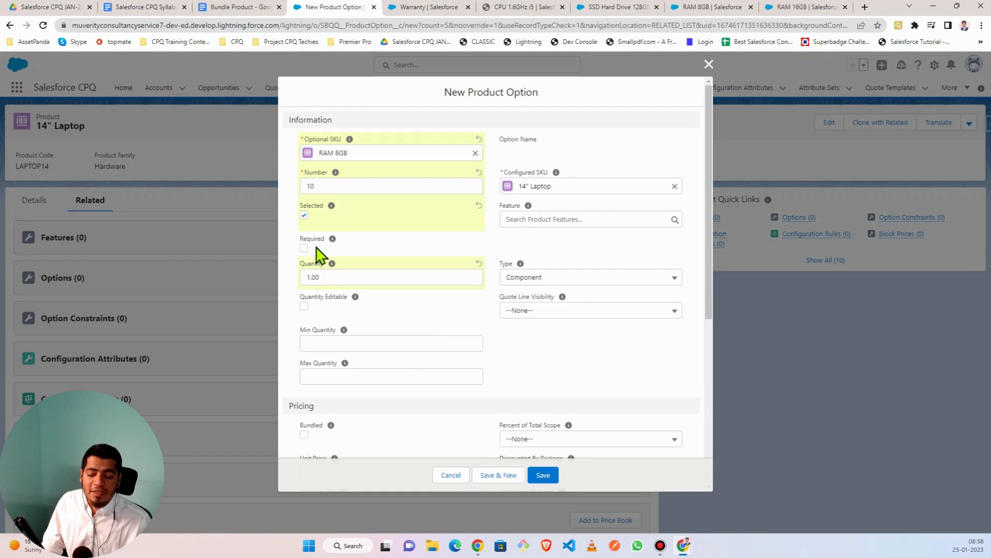
{"action": "mouse_move", "coordinate": [332, 242]}
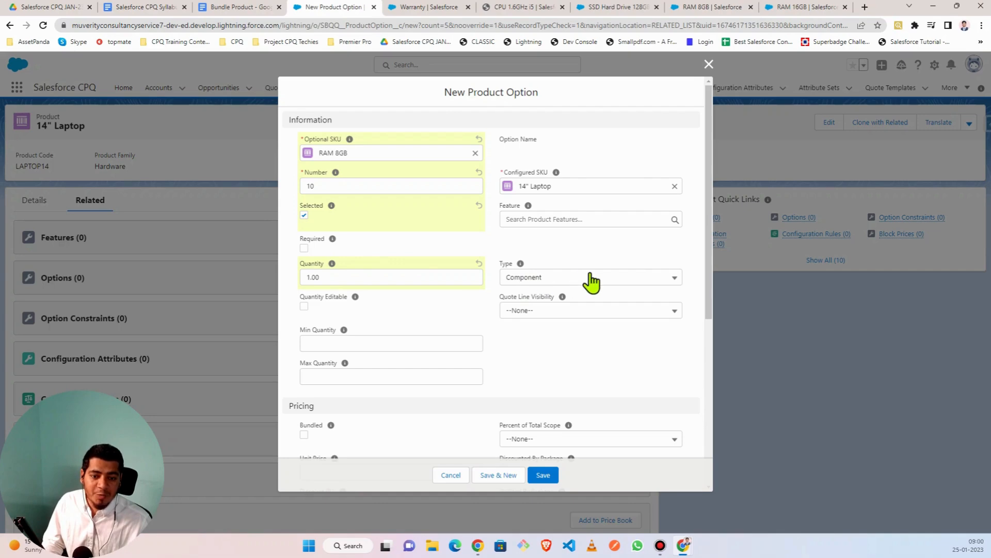
{"action": "left_click", "coordinate": [650, 286]}
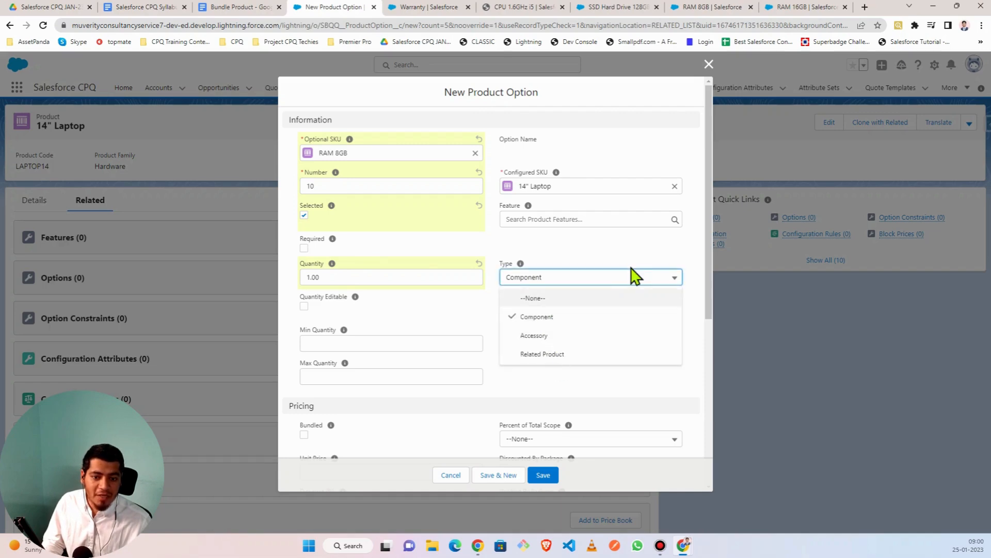
{"action": "left_click", "coordinate": [619, 281]}
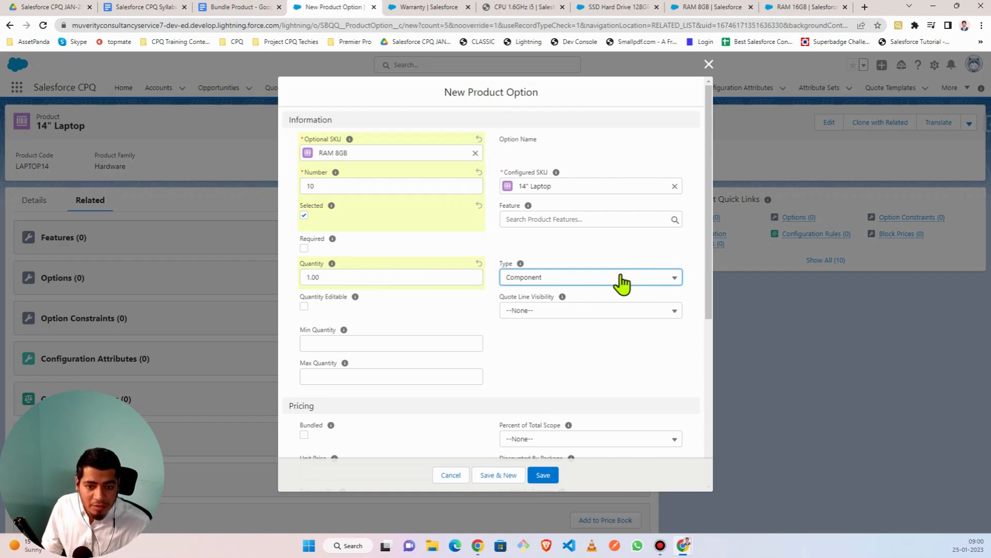
{"action": "left_click", "coordinate": [623, 284]}
{"action": "left_click", "coordinate": [622, 284]}
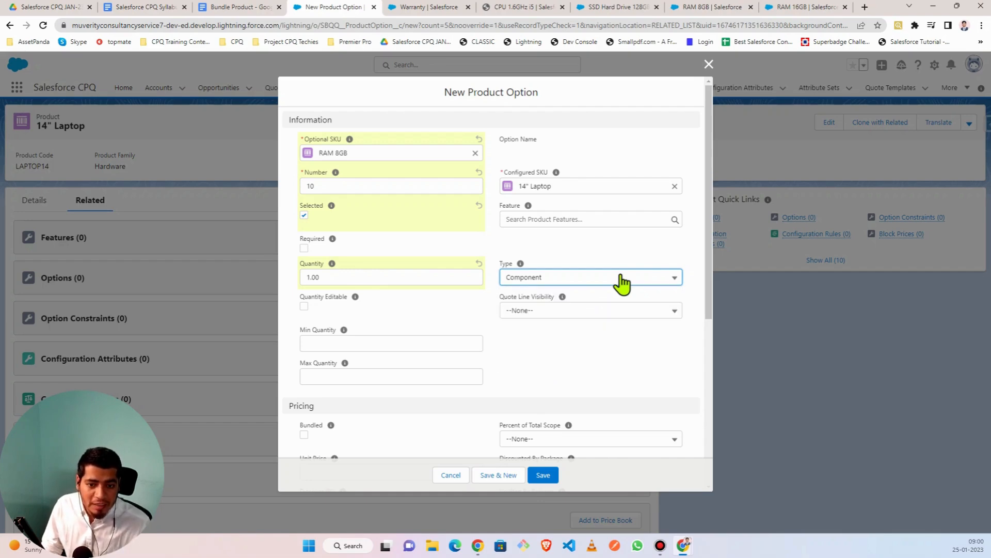
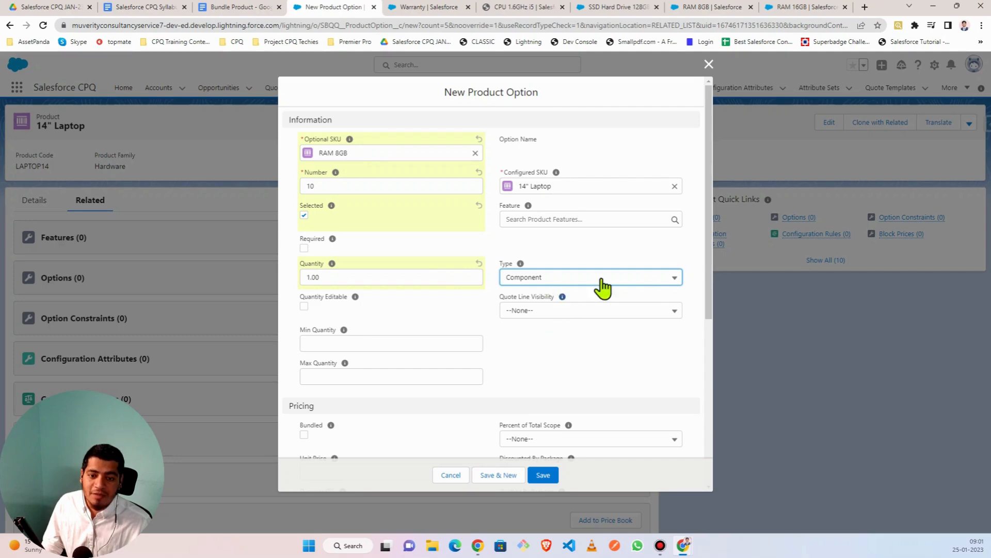
- Change the RAM 8GB option's Type from Component to Accessory
{"action": "left_click", "coordinate": [631, 284]}
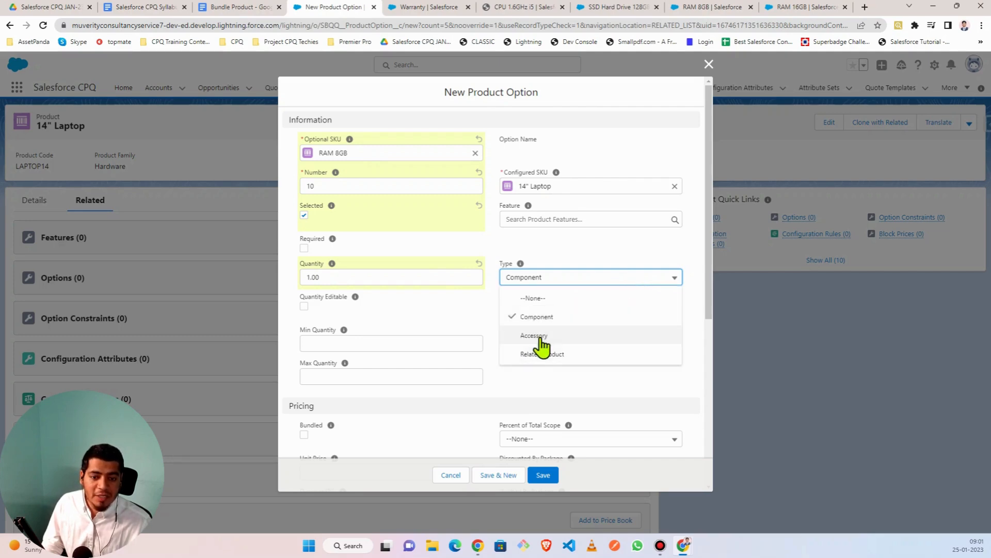
{"action": "key", "text": "Return"}
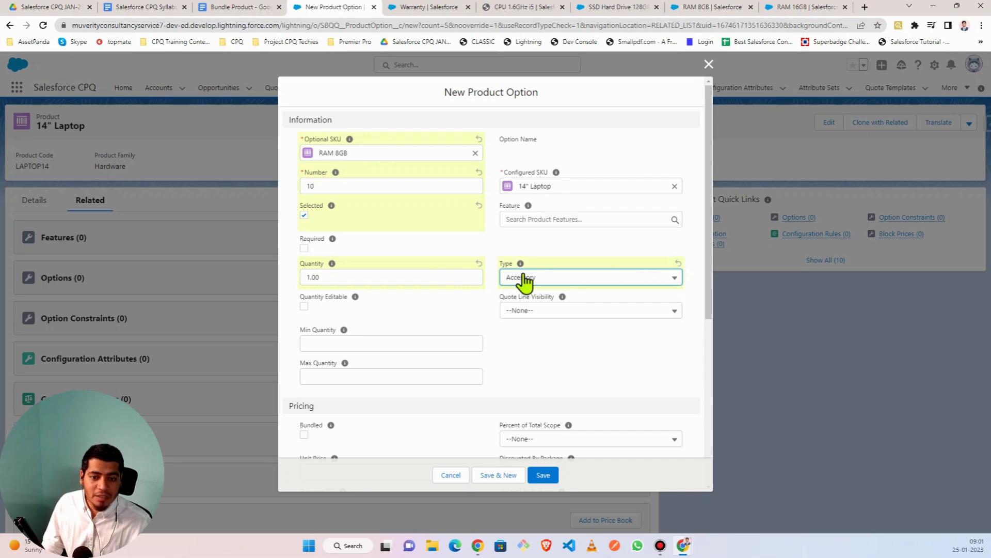
{"action": "mouse_move", "coordinate": [522, 263]}
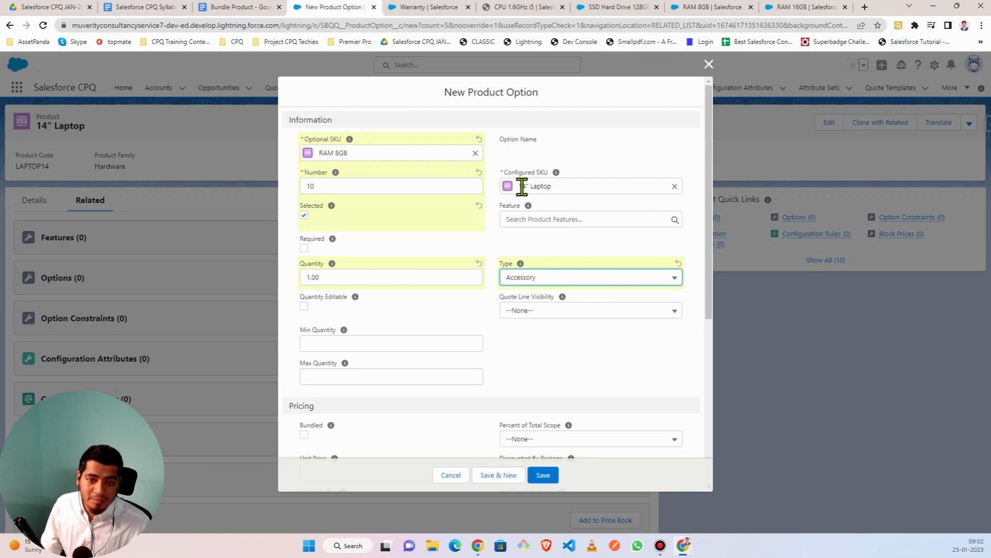
{"action": "left_click", "coordinate": [566, 187]}
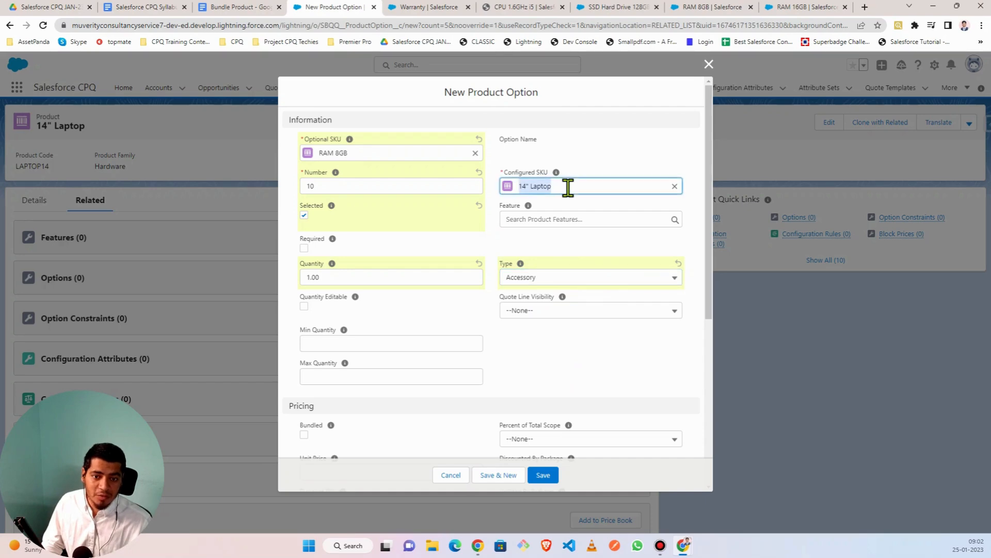
{"action": "left_click", "coordinate": [495, 211]}
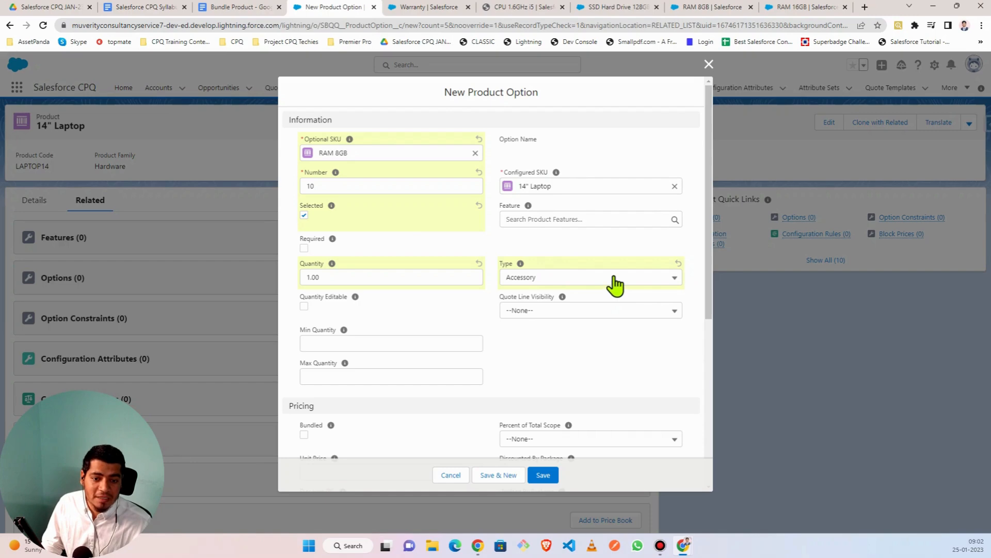
- Try Related Product as the option Type, then switch it to Component
{"action": "left_click", "coordinate": [648, 282]}
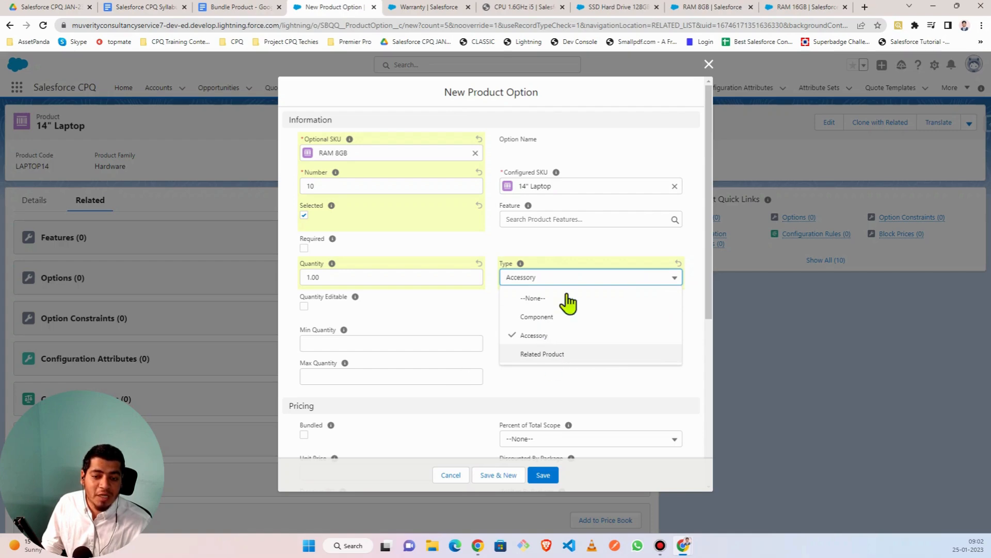
{"action": "left_click", "coordinate": [549, 354]}
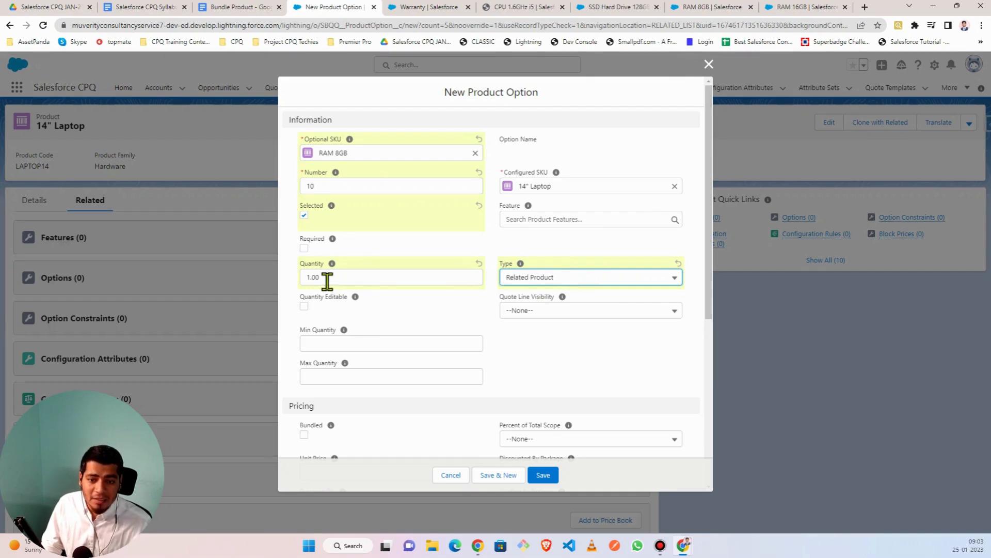
{"action": "left_click", "coordinate": [599, 278]}
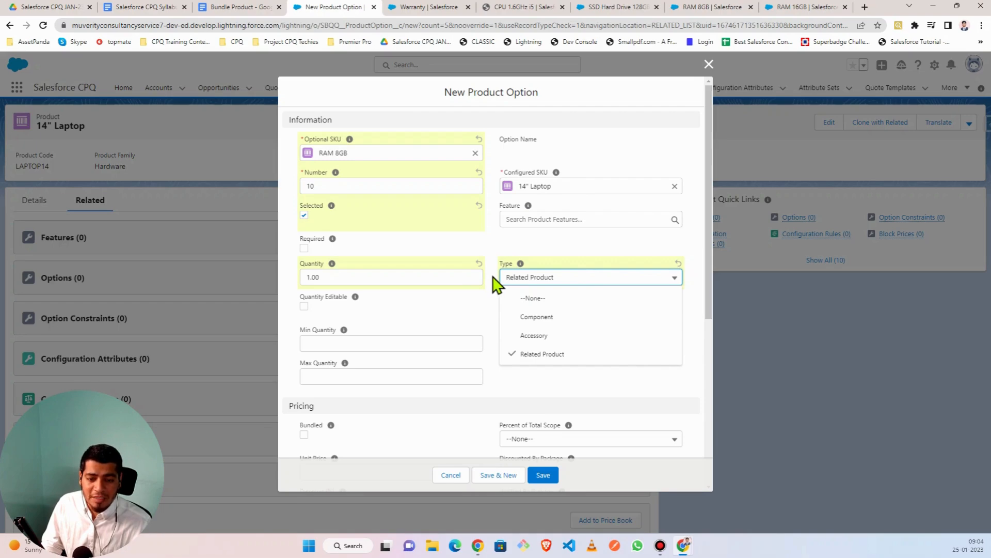
{"action": "left_click", "coordinate": [596, 315]}
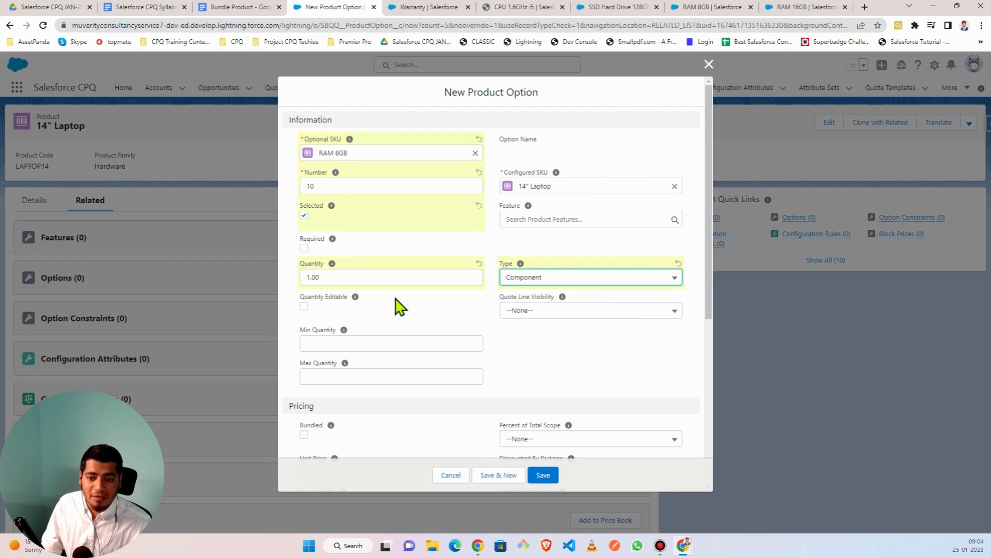
{"action": "scroll", "coordinate": [397, 305], "scroll_direction": "down", "scroll_amount": 3}
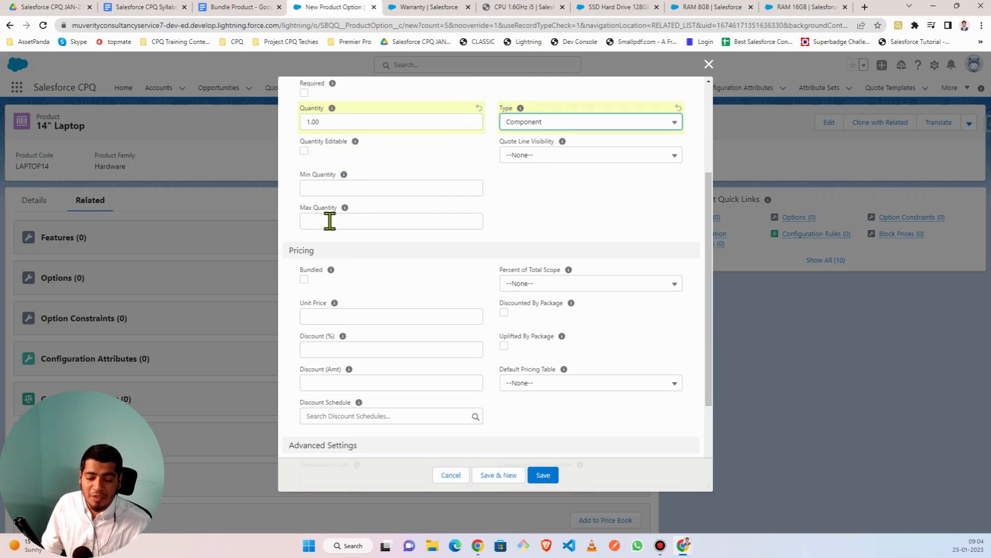
{"action": "scroll", "coordinate": [330, 221], "scroll_direction": "up", "scroll_amount": 3}
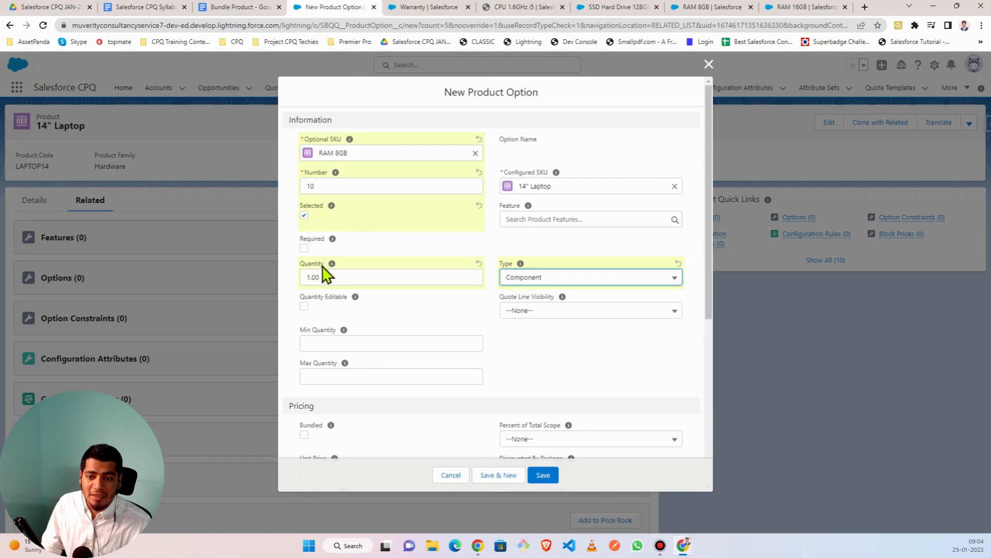
{"action": "left_click", "coordinate": [318, 344]}
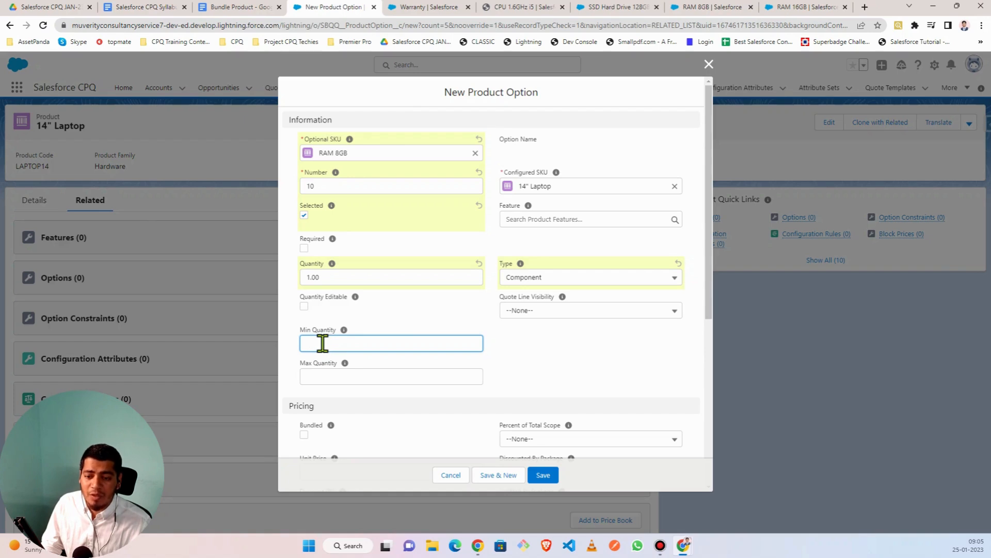
{"action": "left_click", "coordinate": [325, 375]}
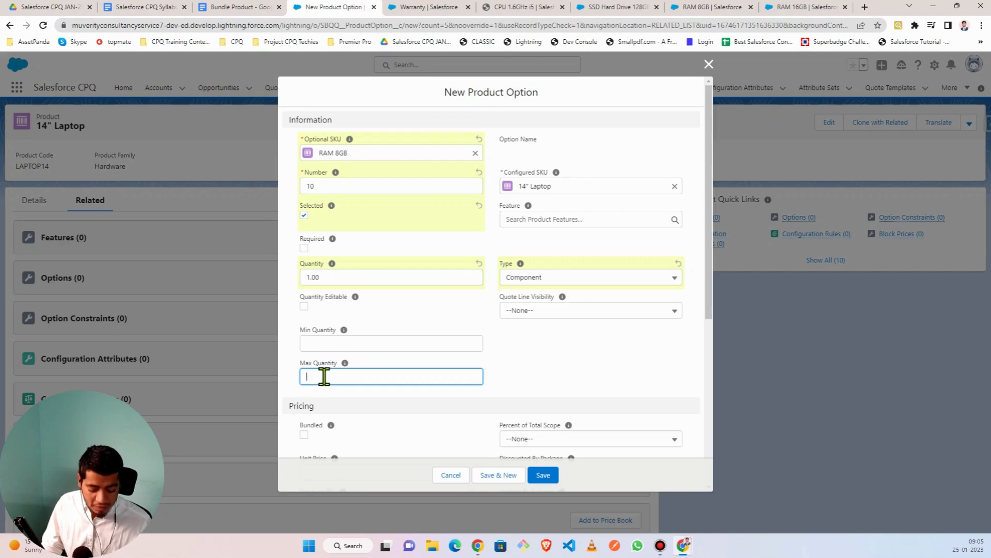
{"action": "type", "text": "5"}
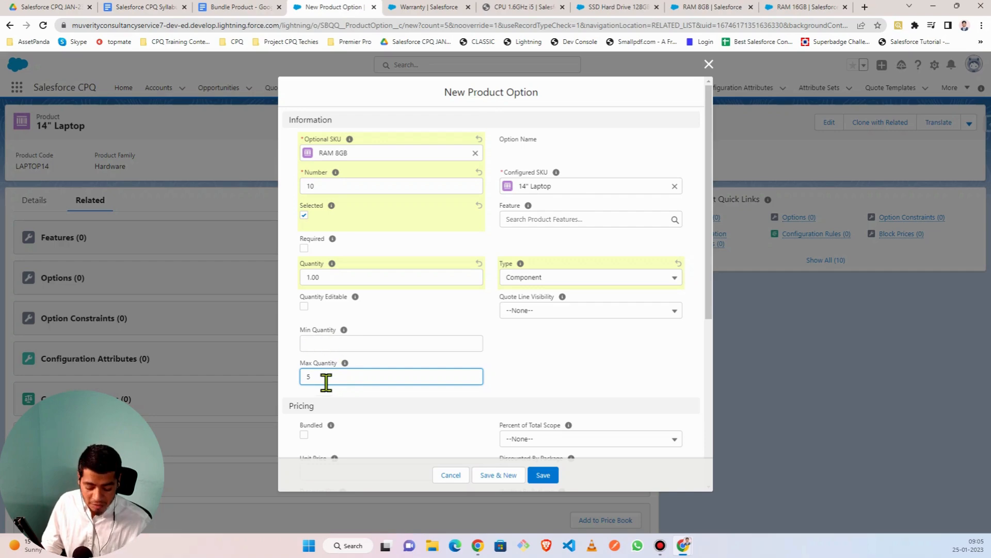
{"action": "key", "text": "BackSpace"}
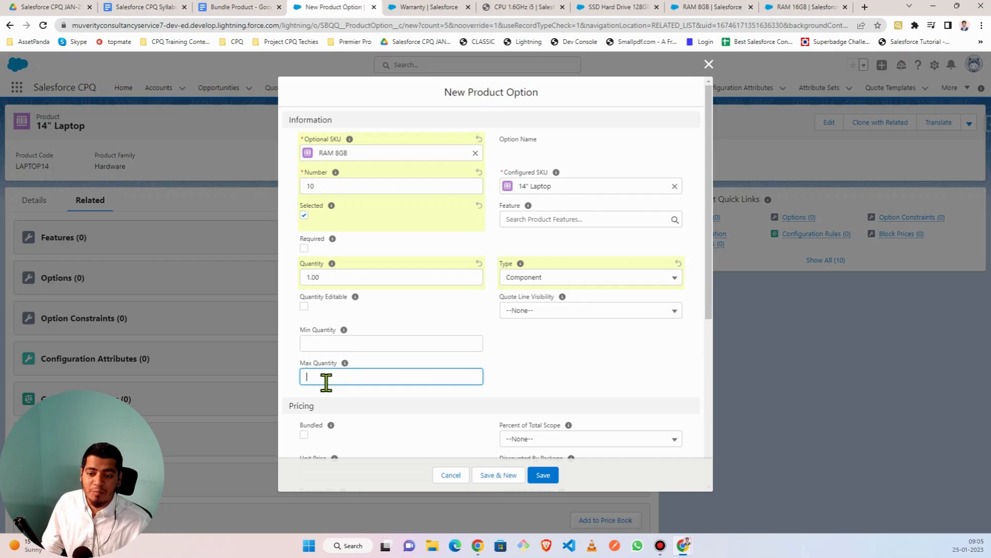
{"action": "left_click", "coordinate": [520, 366]}
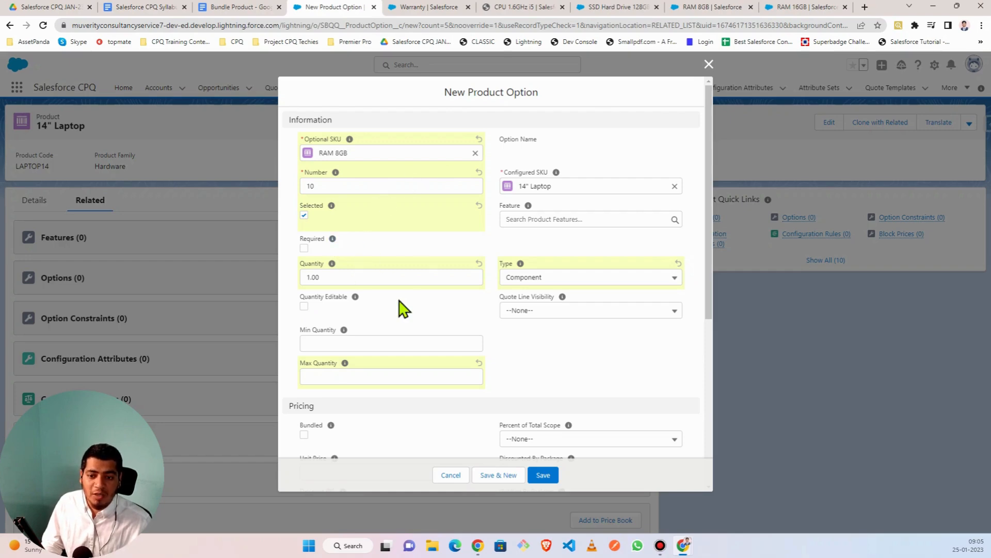
- Review the RAM 8GB option form and open the Quote Line Visibility choices
{"action": "scroll", "coordinate": [403, 310], "scroll_direction": "down", "scroll_amount": 6}
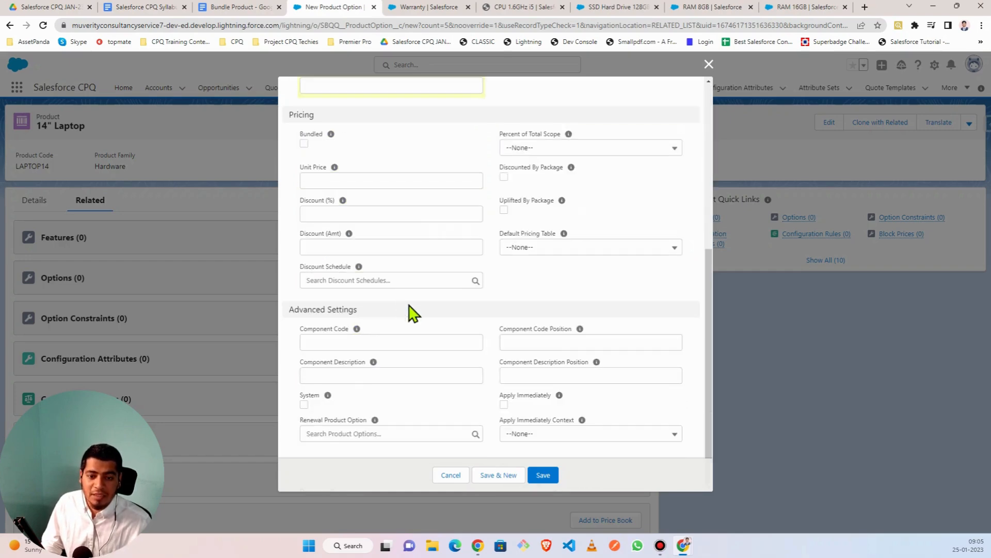
{"action": "scroll", "coordinate": [410, 312], "scroll_direction": "up", "scroll_amount": 3}
{"action": "scroll", "coordinate": [597, 336], "scroll_direction": "up", "scroll_amount": 3}
{"action": "scroll", "coordinate": [535, 343], "scroll_direction": "down", "scroll_amount": 4}
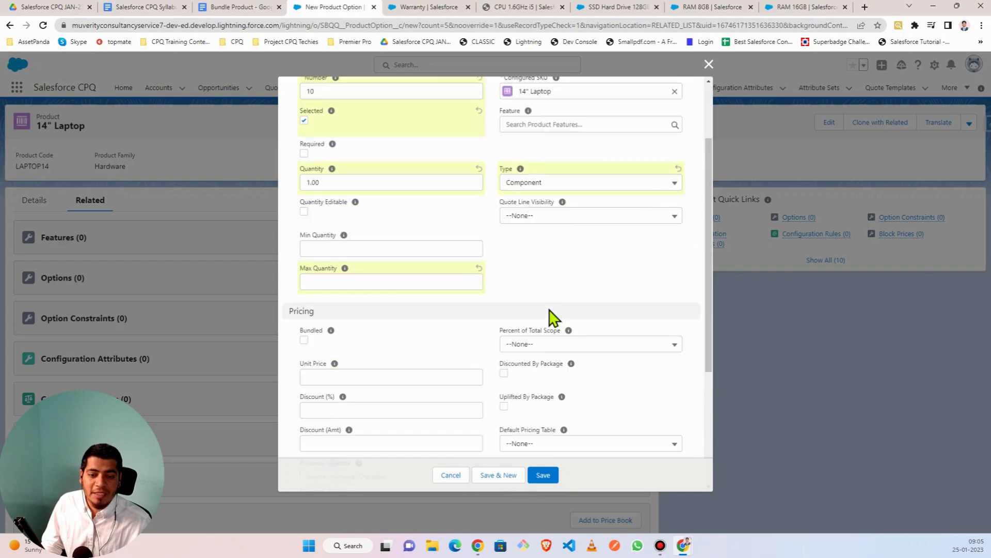
{"action": "scroll", "coordinate": [571, 208], "scroll_direction": "up", "scroll_amount": 3}
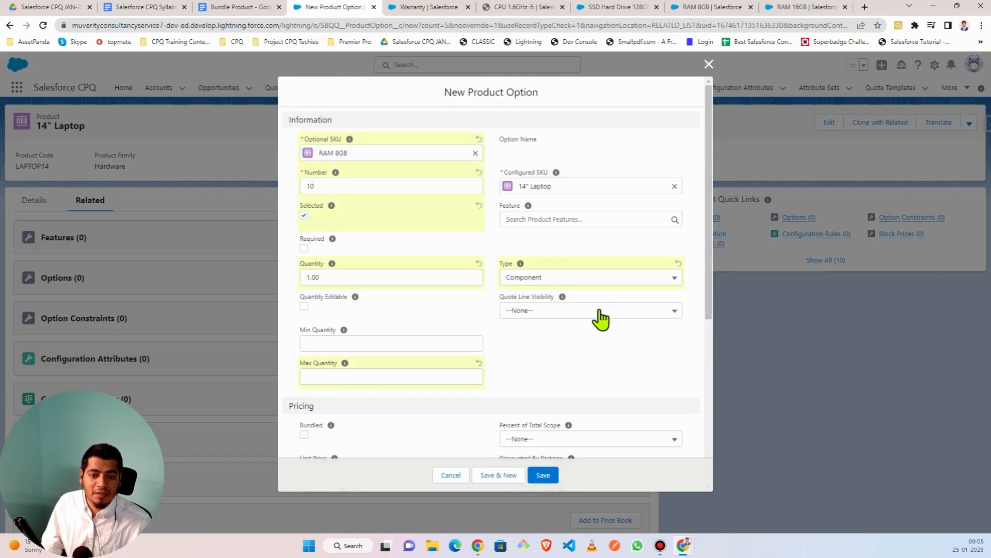
{"action": "left_click", "coordinate": [600, 312]}
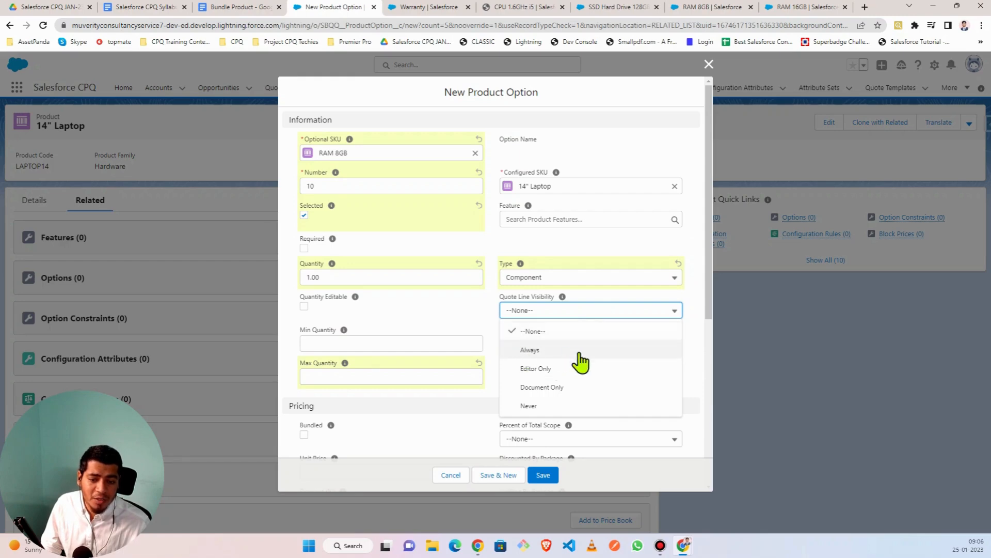
- Change the RAM 8GB option's Quote Line Visibility from None to Always
{"action": "left_click", "coordinate": [586, 314]}
{"action": "mouse_move", "coordinate": [563, 297]}
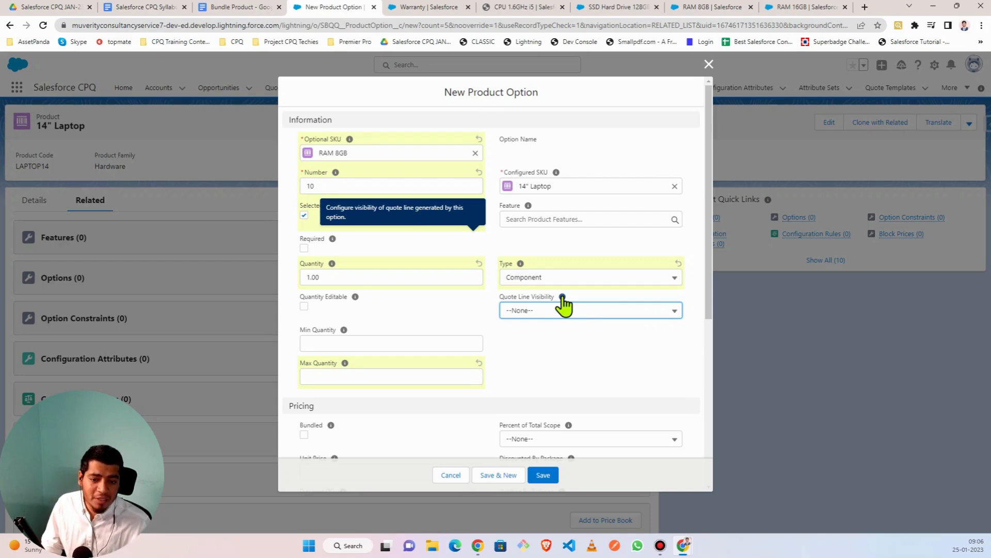
{"action": "left_click", "coordinate": [582, 313]}
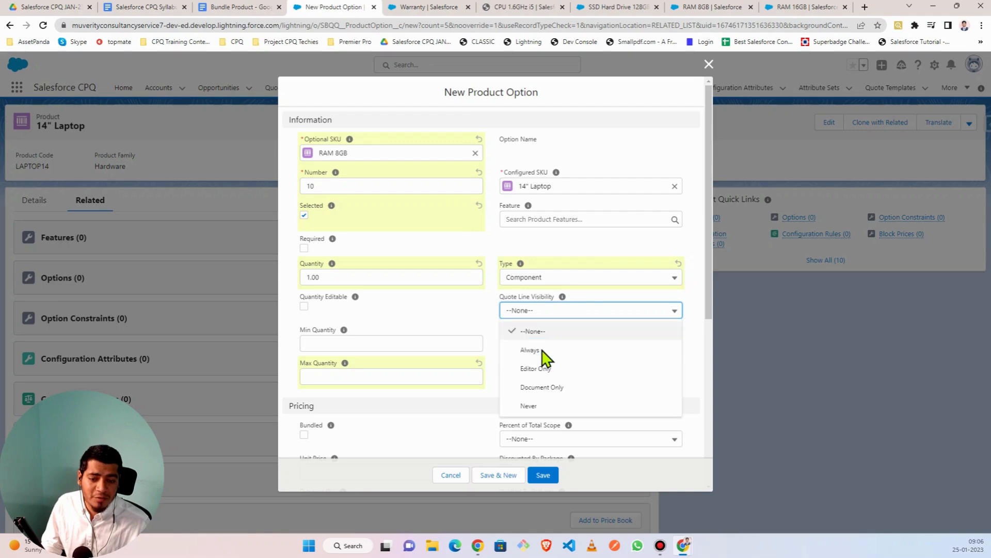
{"action": "left_click", "coordinate": [539, 351]}
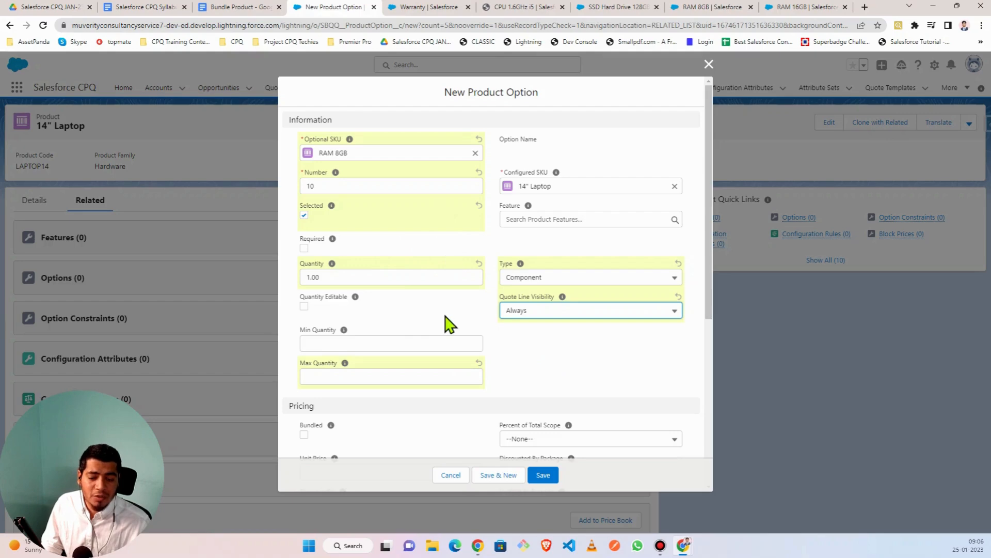
{"action": "left_click", "coordinate": [581, 320]}
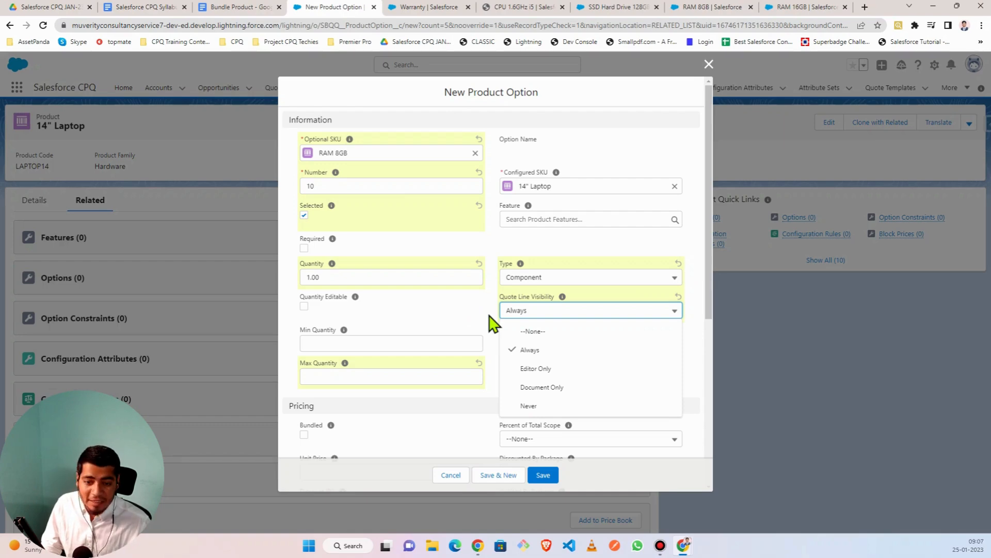
{"action": "left_click", "coordinate": [533, 370]}
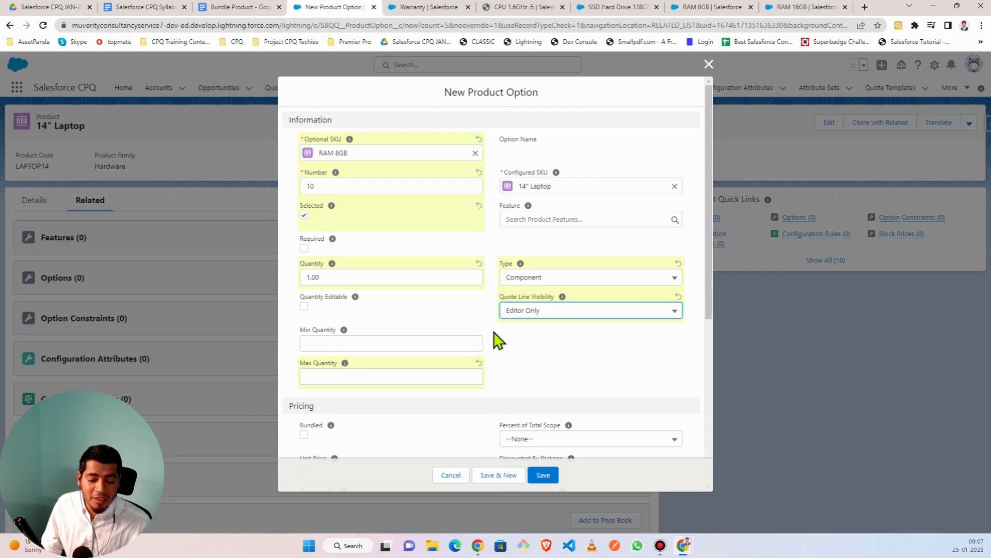
{"action": "left_click", "coordinate": [529, 311]}
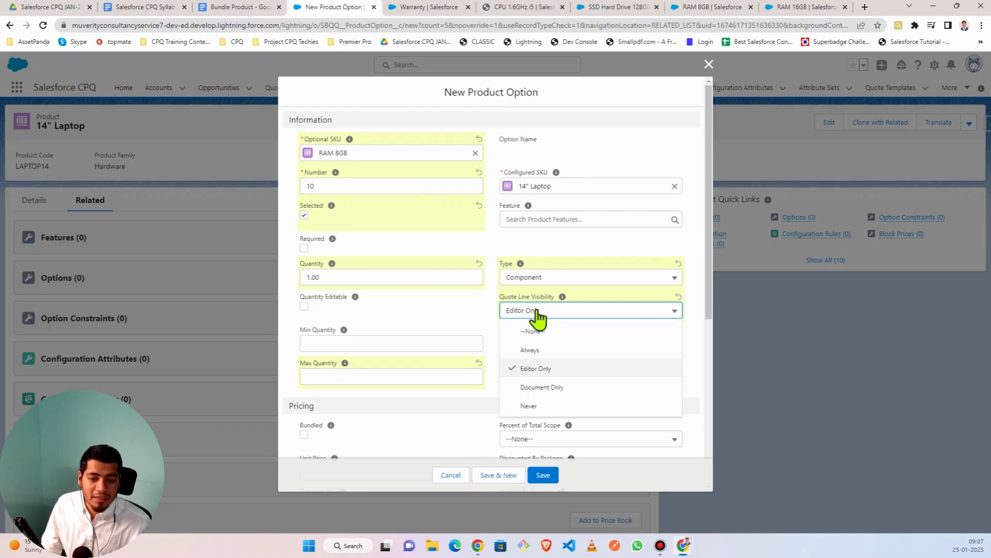
{"action": "left_click", "coordinate": [542, 388]}
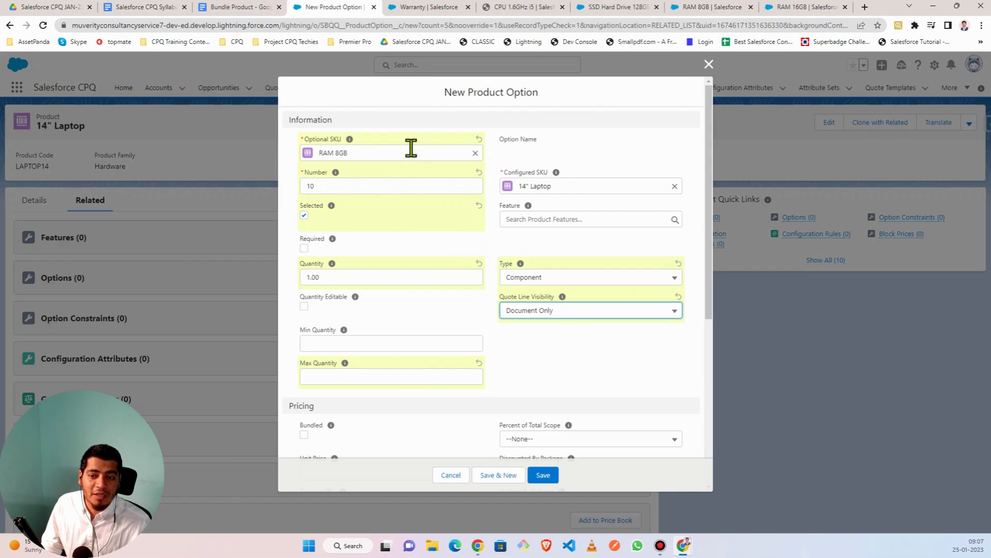
{"action": "left_click", "coordinate": [563, 315]}
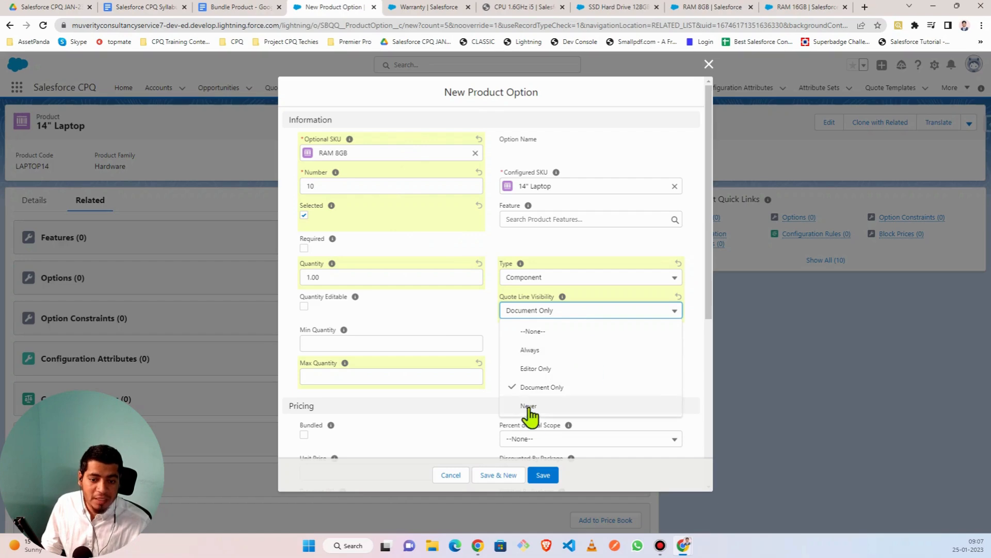
{"action": "left_click", "coordinate": [493, 305]}
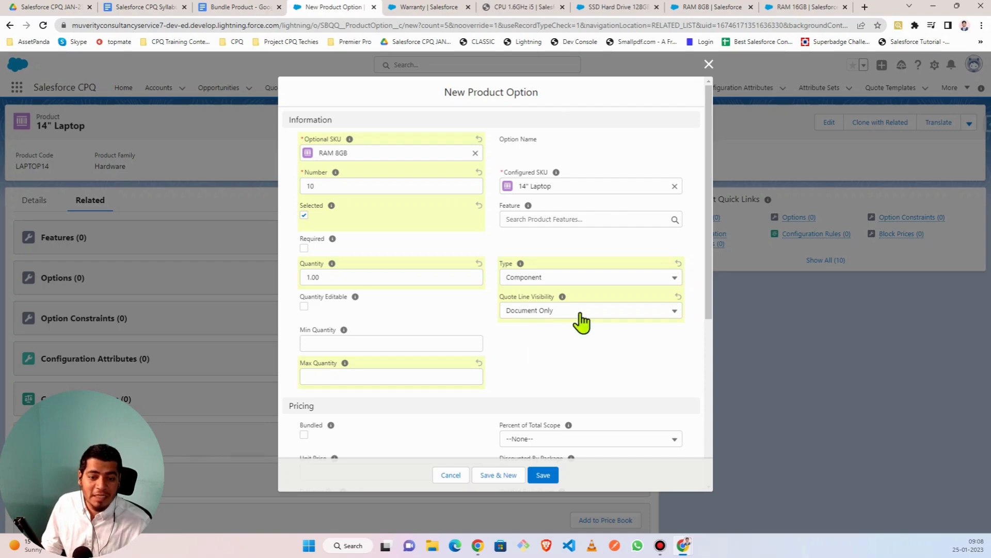
{"action": "left_click", "coordinate": [617, 310]}
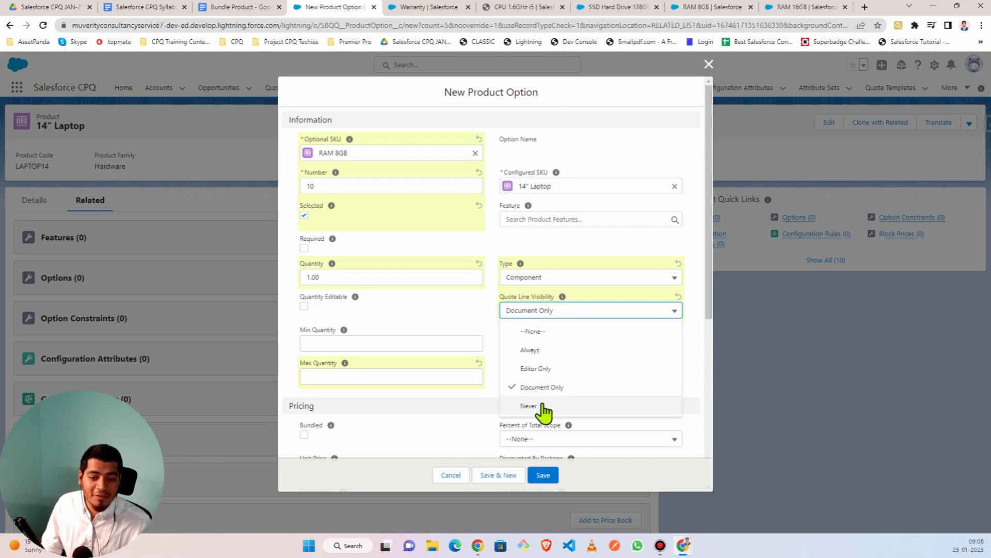
{"action": "left_click", "coordinate": [494, 321]}
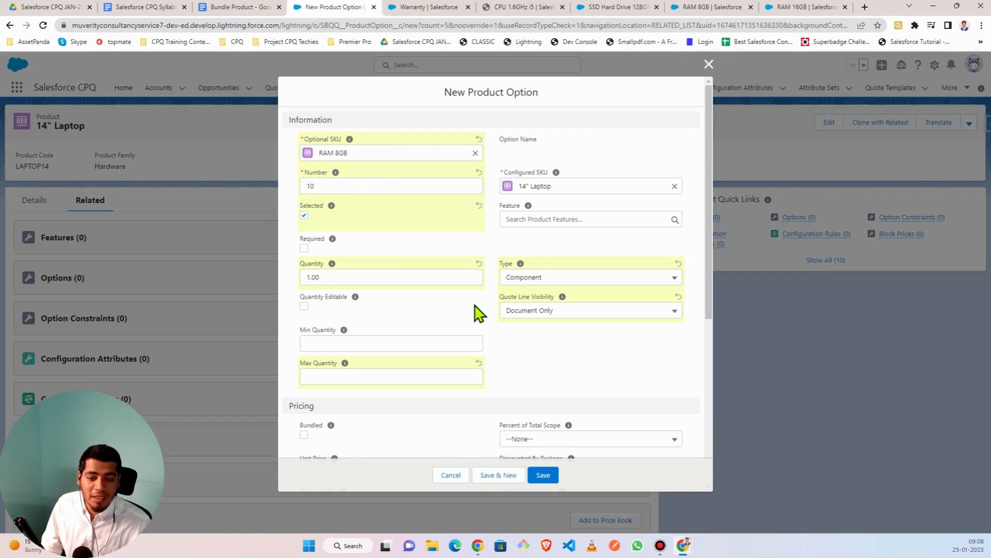
{"action": "left_click", "coordinate": [575, 312]}
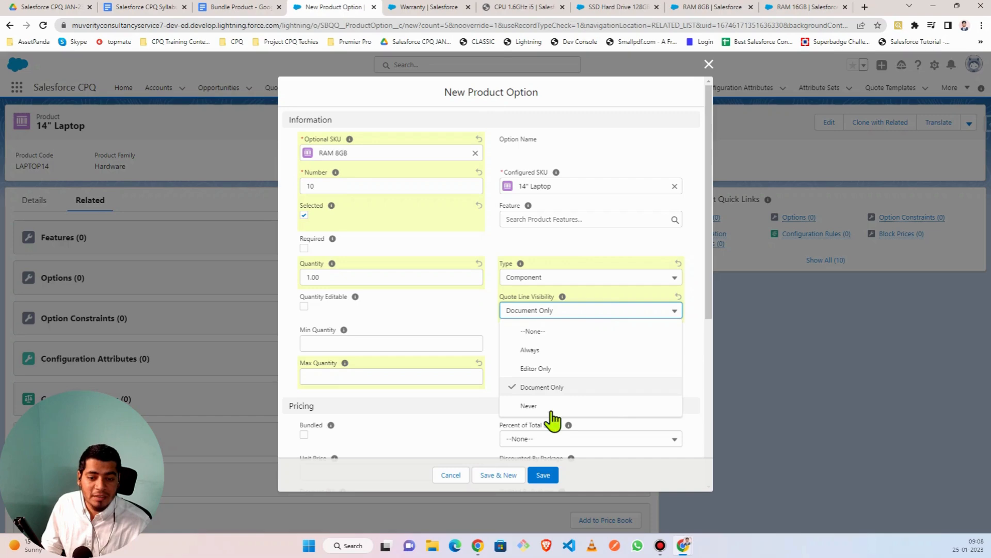
{"action": "left_click", "coordinate": [515, 310]}
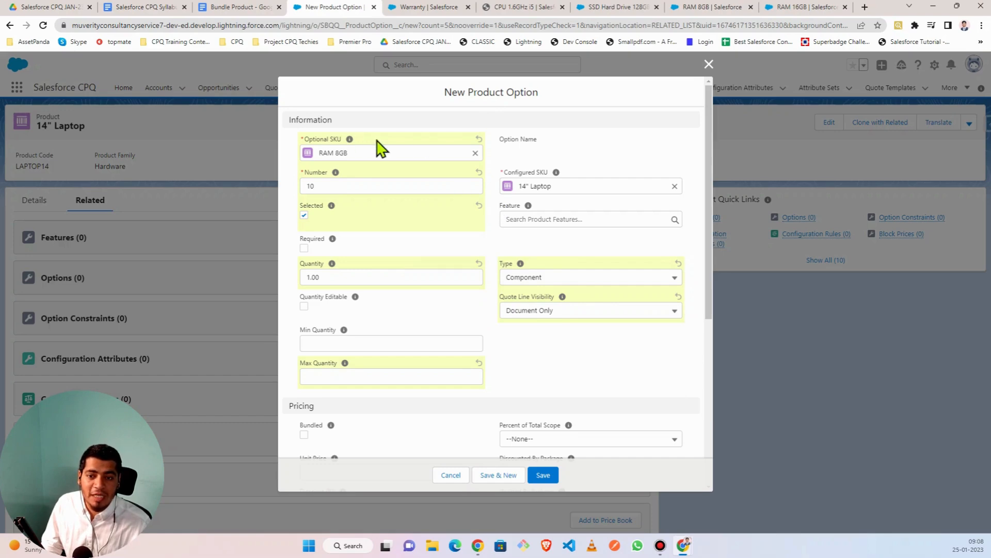
{"action": "left_click", "coordinate": [554, 314]}
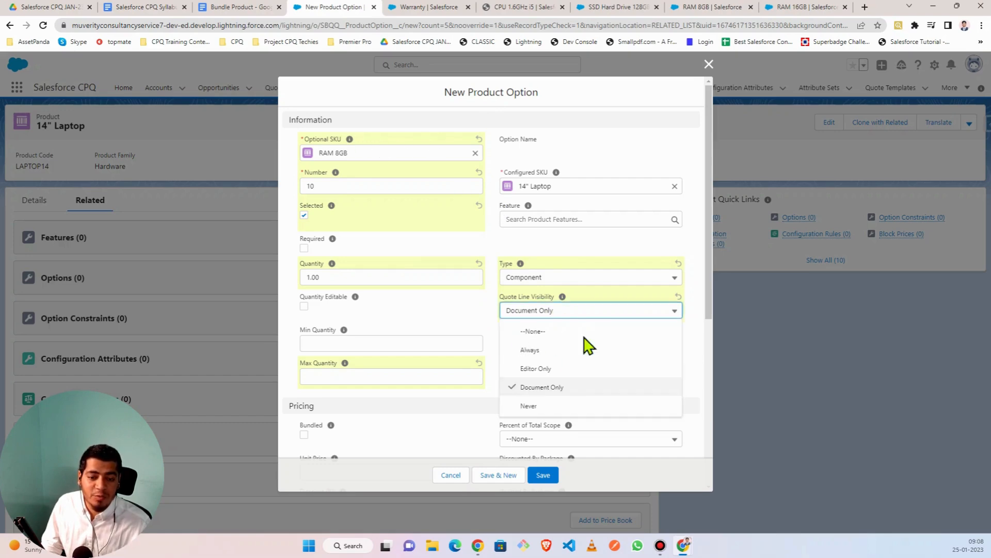
- Set Quote Line Visibility to Always, briefly try Document Only, then restore Always
{"action": "left_click", "coordinate": [547, 352]}
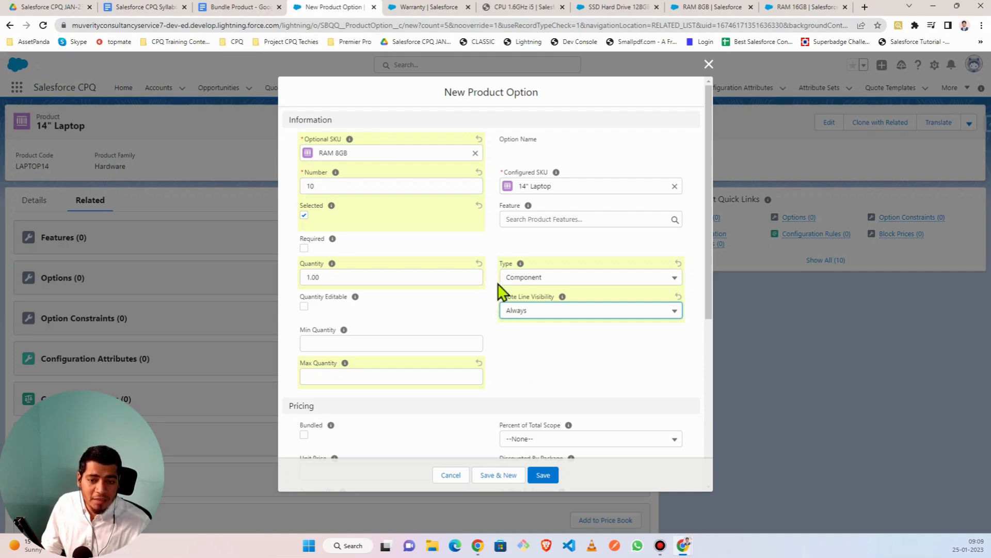
{"action": "left_click", "coordinate": [555, 315]}
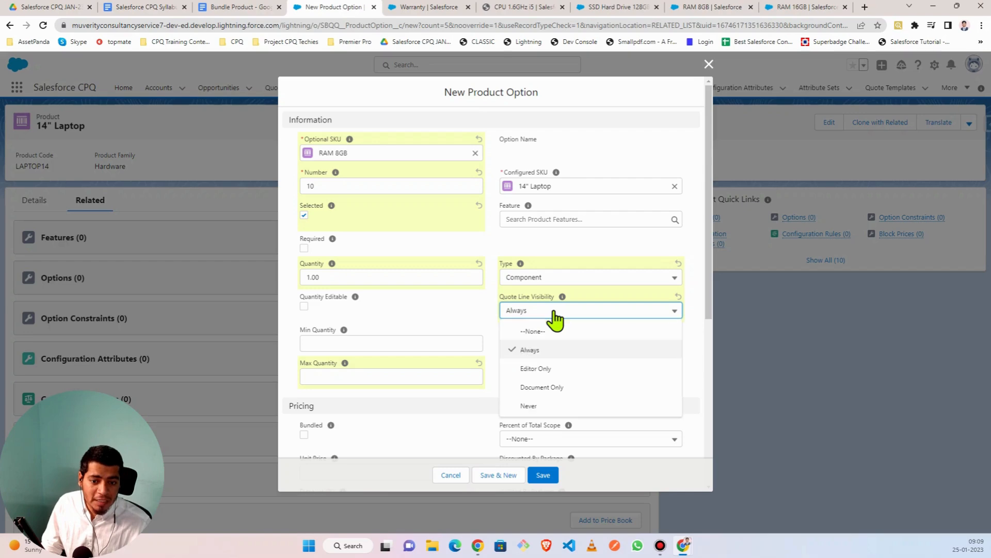
{"action": "left_click", "coordinate": [556, 388]}
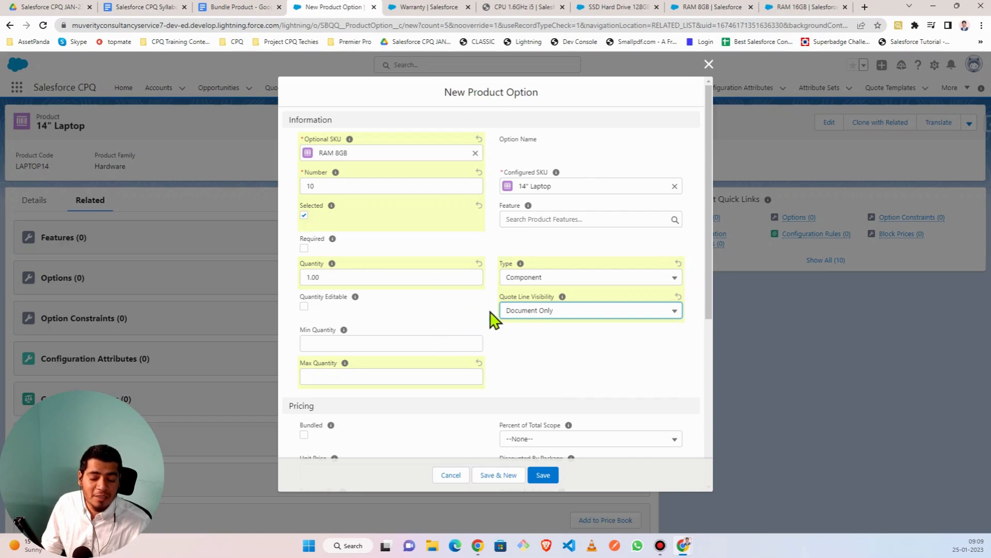
{"action": "left_click", "coordinate": [567, 321]}
{"action": "left_click", "coordinate": [536, 351]}
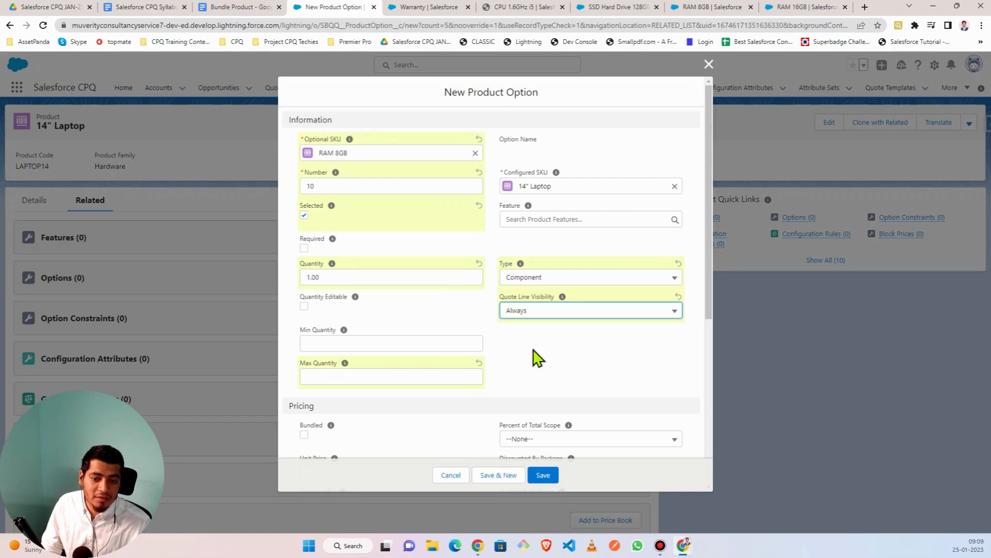
- Review the option form, then view the RAM 8GB product record
{"action": "scroll", "coordinate": [454, 367], "scroll_direction": "down", "scroll_amount": 5}
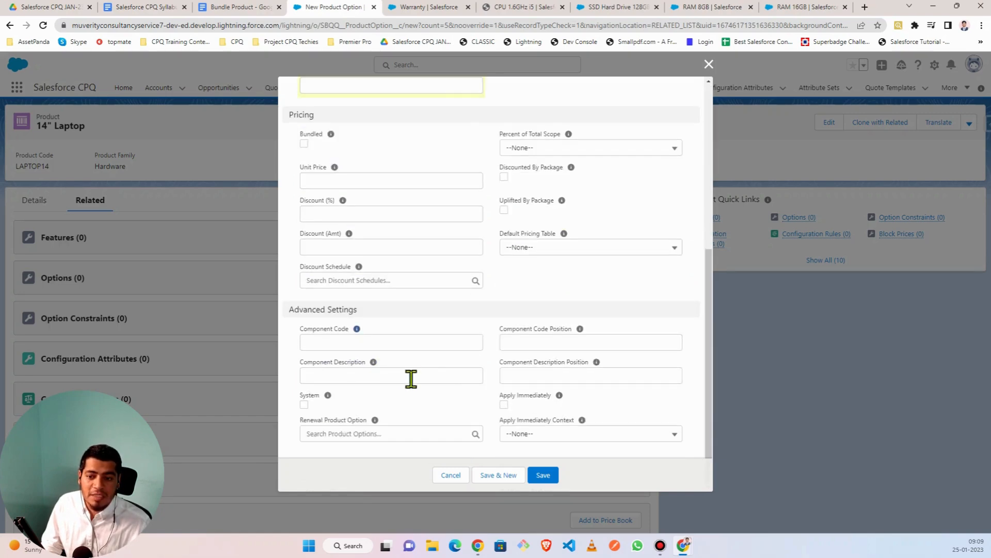
{"action": "scroll", "coordinate": [402, 376], "scroll_direction": "up", "scroll_amount": 5}
{"action": "scroll", "coordinate": [305, 283], "scroll_direction": "down", "scroll_amount": 5}
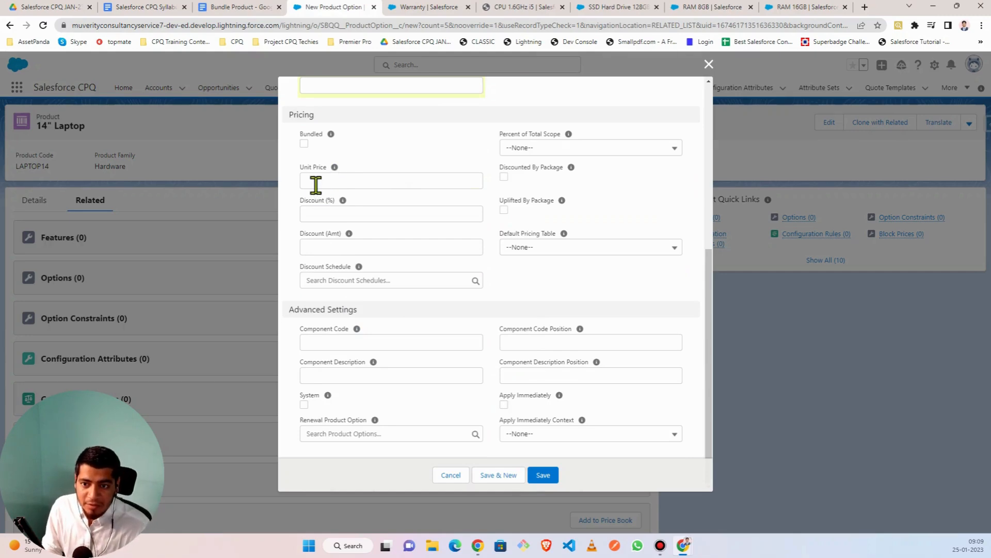
{"action": "scroll", "coordinate": [317, 185], "scroll_direction": "up", "scroll_amount": 6}
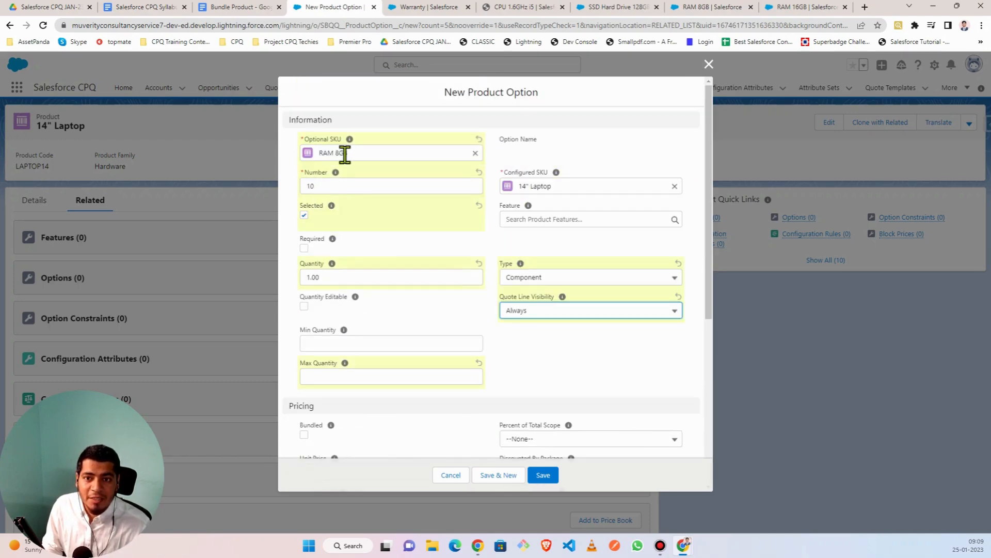
{"action": "left_click", "coordinate": [715, 7]}
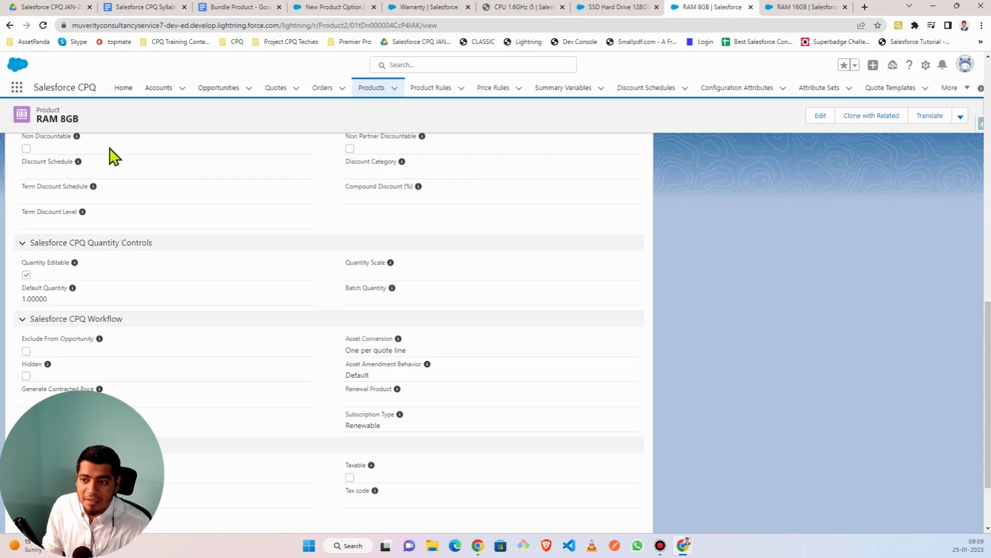
- Check RAM 8GB's $50.00 price book entry, then return to the New Product Option form
{"action": "scroll", "coordinate": [84, 248], "scroll_direction": "up", "scroll_amount": 10}
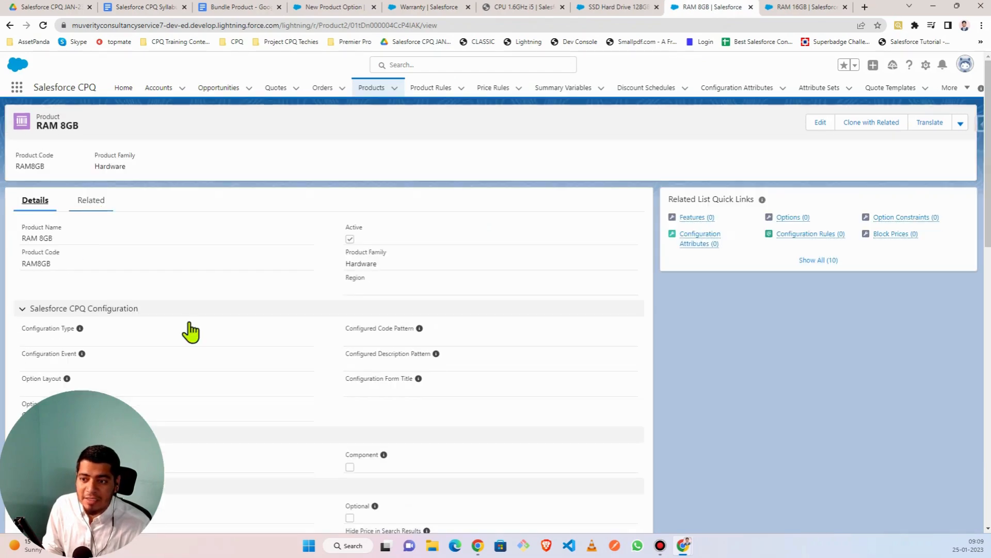
{"action": "scroll", "coordinate": [178, 369], "scroll_direction": "down", "scroll_amount": 5}
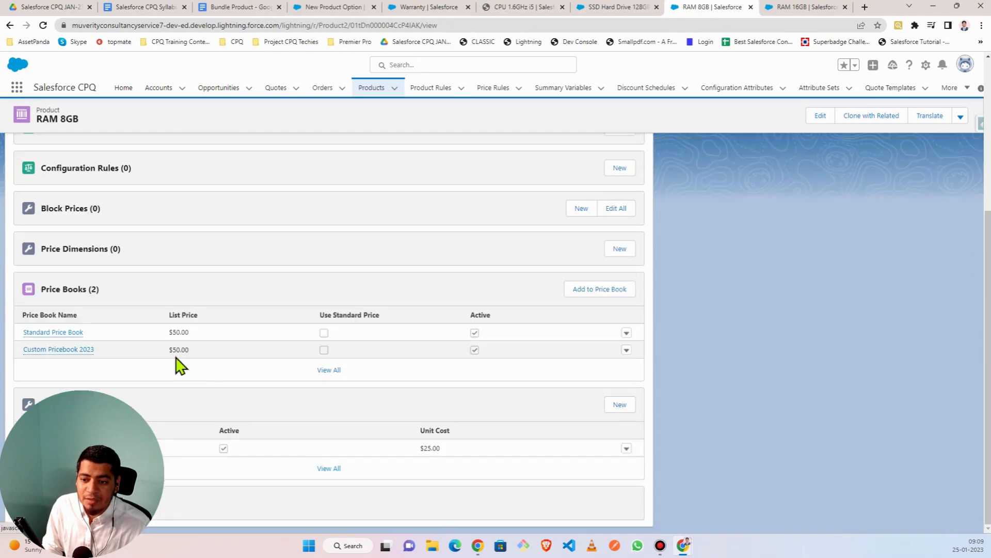
{"action": "left_click", "coordinate": [338, 6]}
- Enter a 10% discount on the RAM 8GB option, leaving Unit Price blank
{"action": "scroll", "coordinate": [347, 292], "scroll_direction": "down", "scroll_amount": 5}
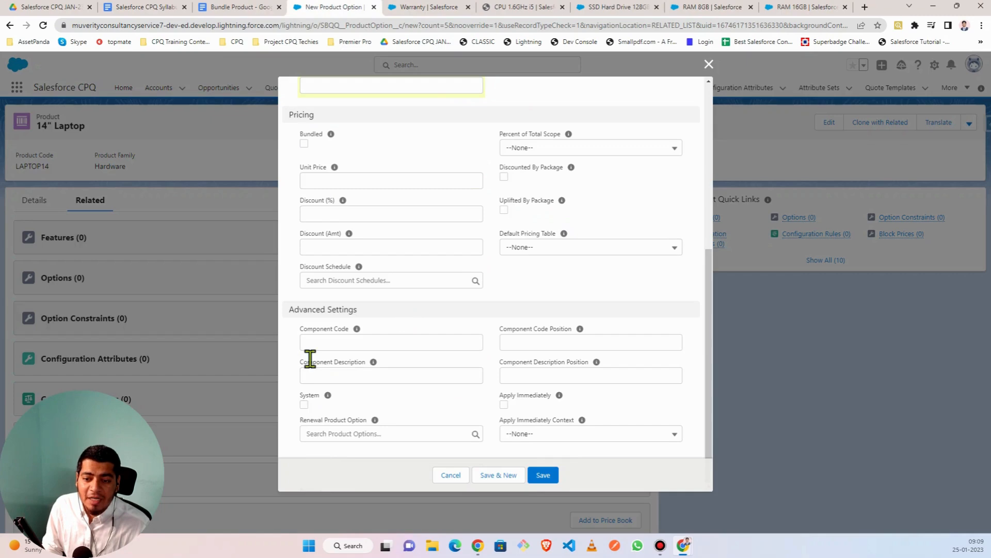
{"action": "scroll", "coordinate": [336, 299], "scroll_direction": "up", "scroll_amount": 3}
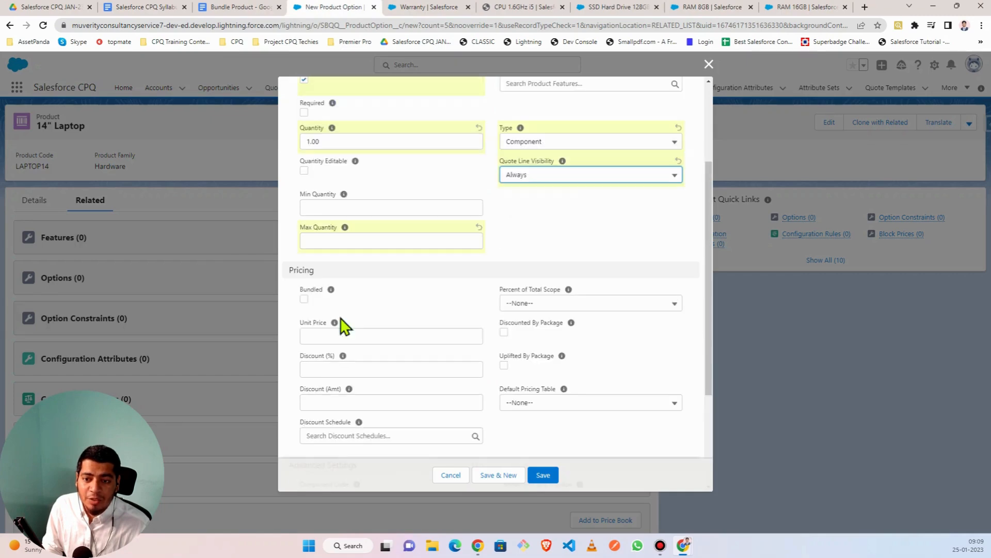
{"action": "left_click", "coordinate": [315, 336]}
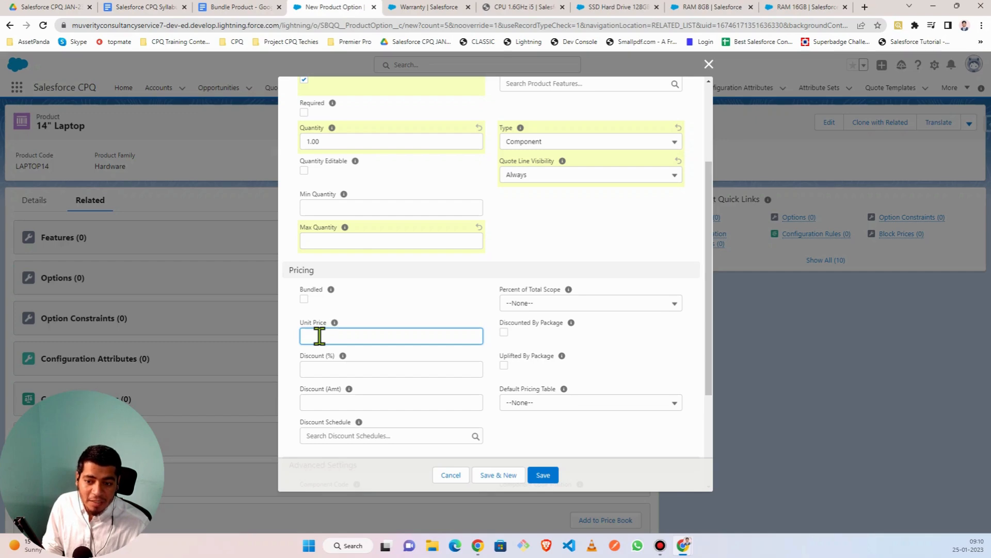
{"action": "left_click", "coordinate": [320, 369]}
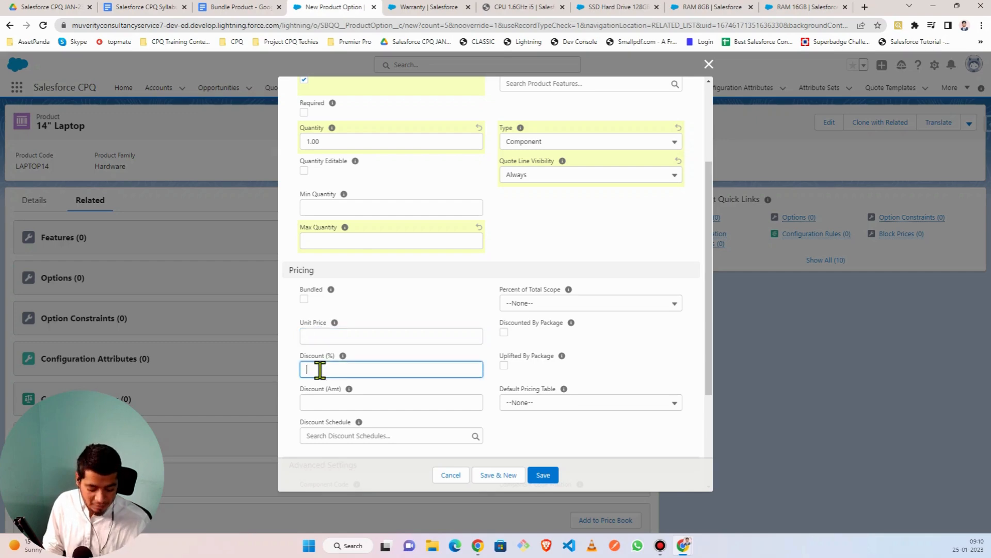
{"action": "type", "text": "10"}
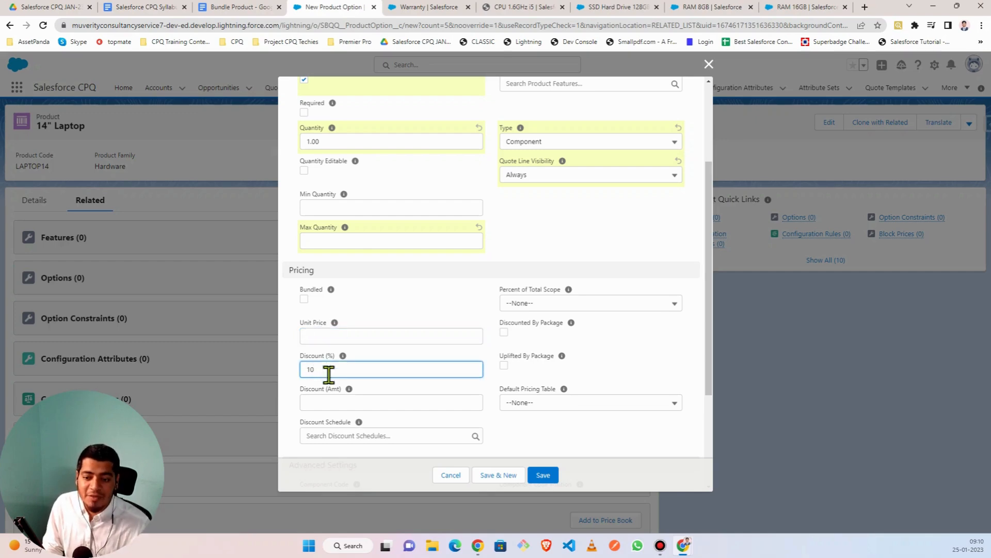
{"action": "left_click", "coordinate": [508, 423]}
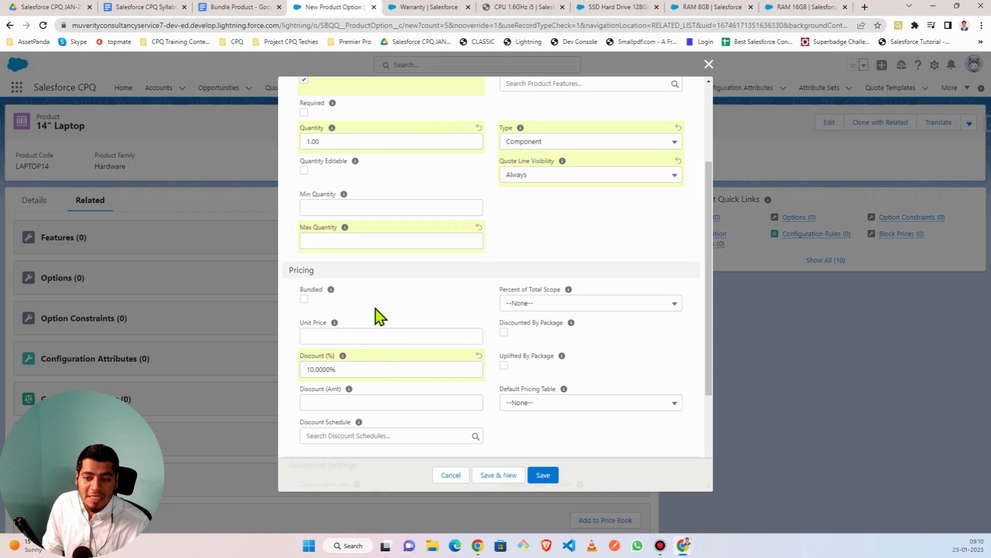
{"action": "scroll", "coordinate": [376, 313], "scroll_direction": "up", "scroll_amount": 3}
{"action": "scroll", "coordinate": [393, 317], "scroll_direction": "down", "scroll_amount": 3}
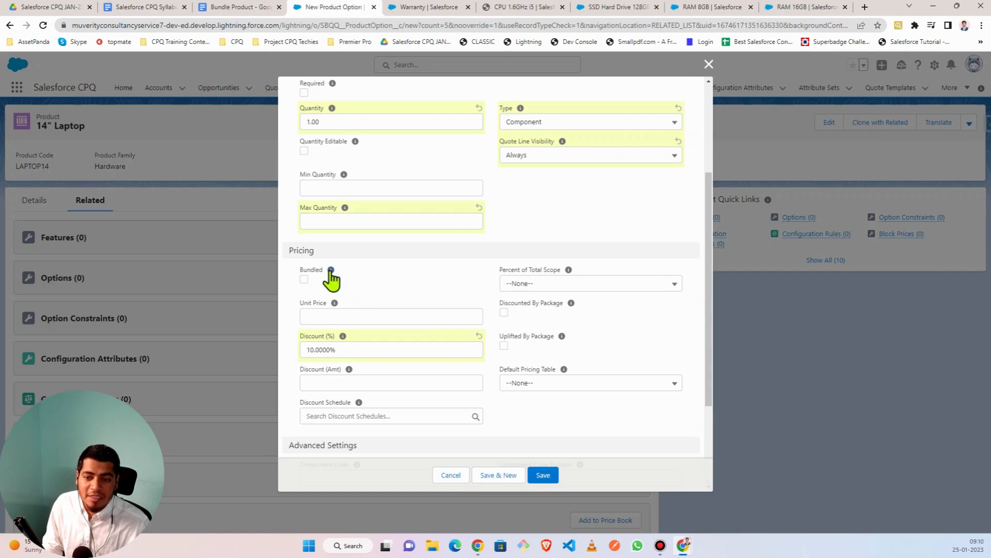
{"action": "mouse_move", "coordinate": [331, 271]}
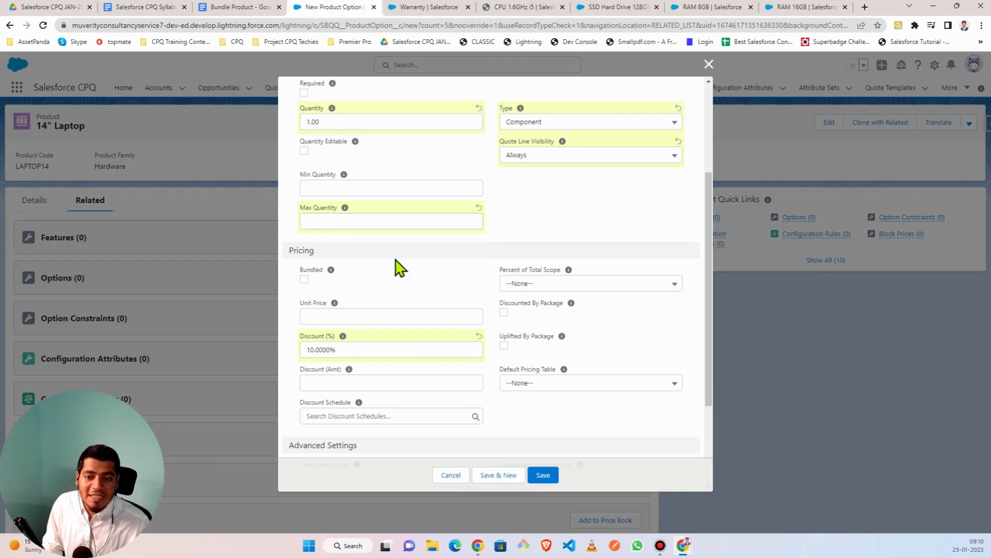
{"action": "scroll", "coordinate": [408, 208], "scroll_direction": "up", "scroll_amount": 3}
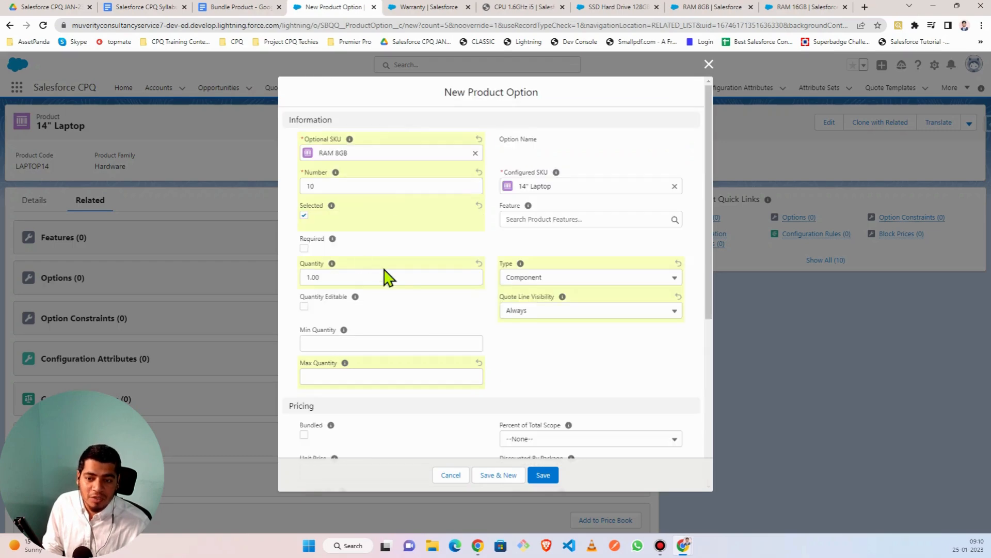
{"action": "scroll", "coordinate": [408, 281], "scroll_direction": "down", "scroll_amount": 3}
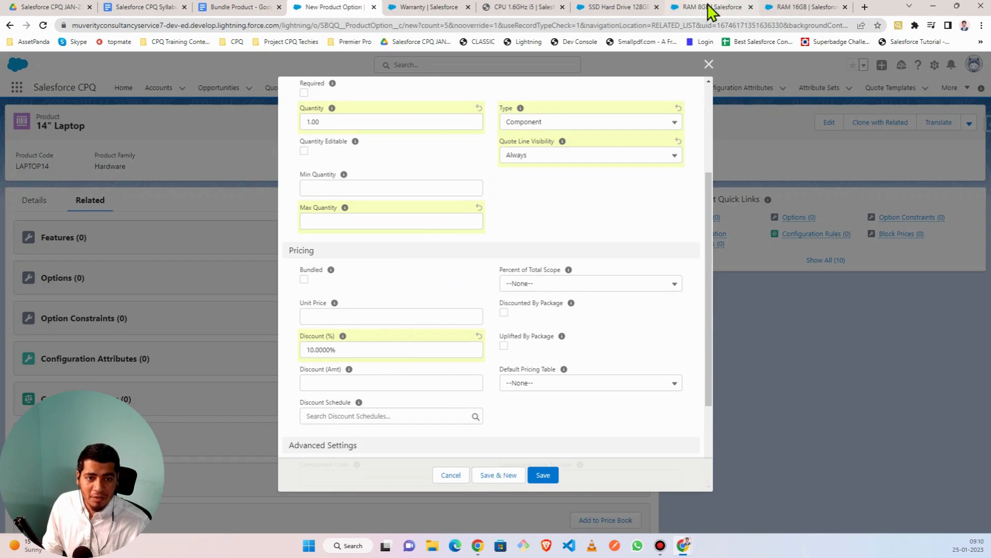
{"action": "mouse_move", "coordinate": [707, 9]}
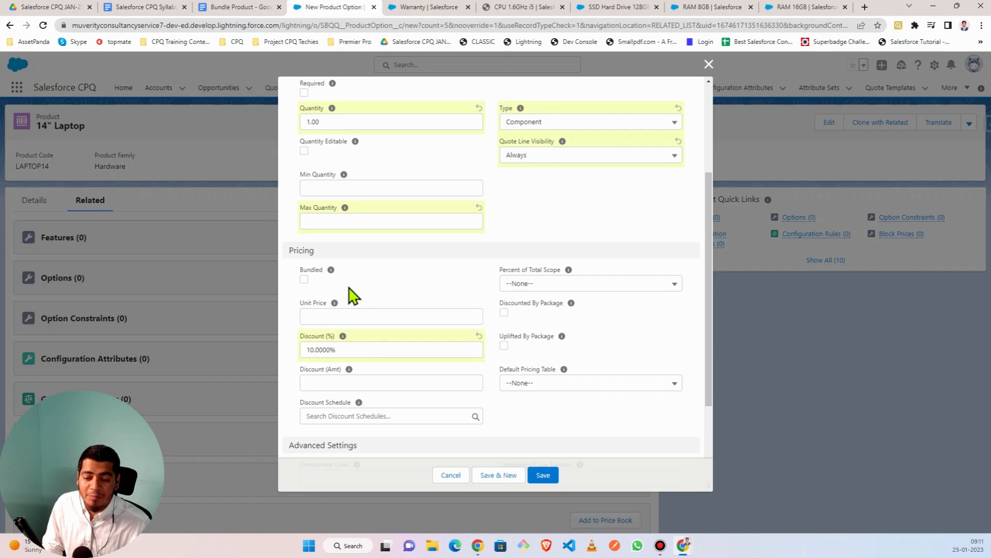
{"action": "mouse_move", "coordinate": [331, 270]}
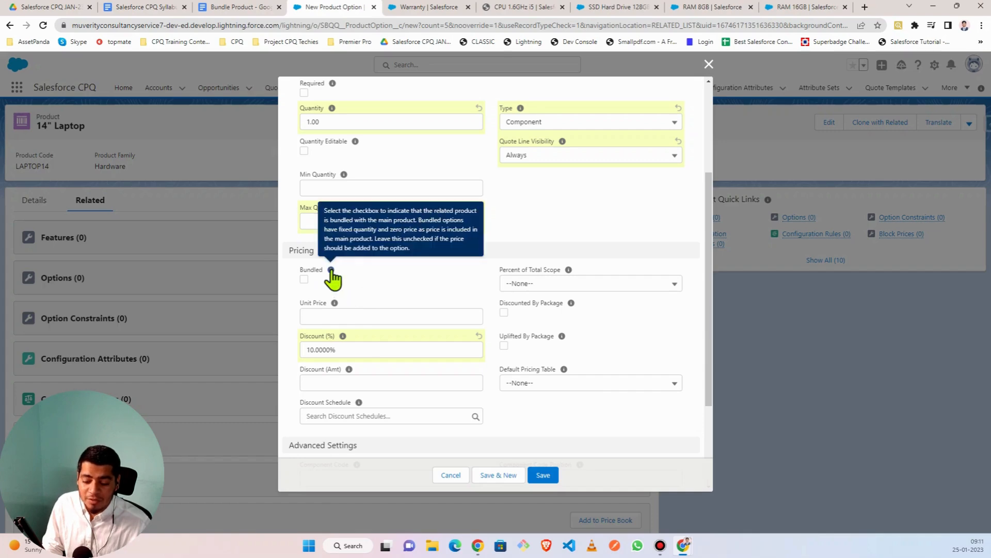
- Tick Bundled on the RAM 8GB option, then untick it so it stays unbundled
{"action": "left_click", "coordinate": [305, 279]}
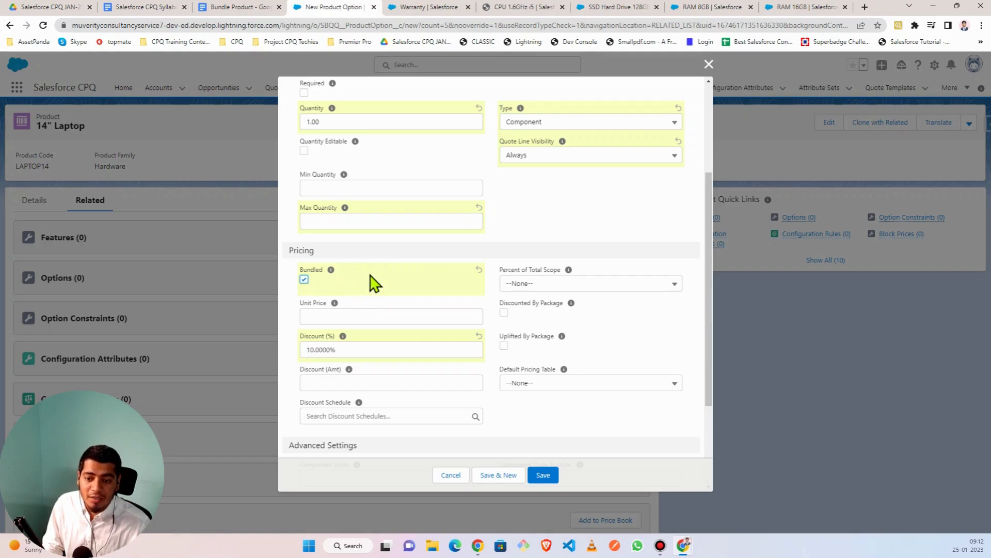
{"action": "left_click", "coordinate": [304, 279]}
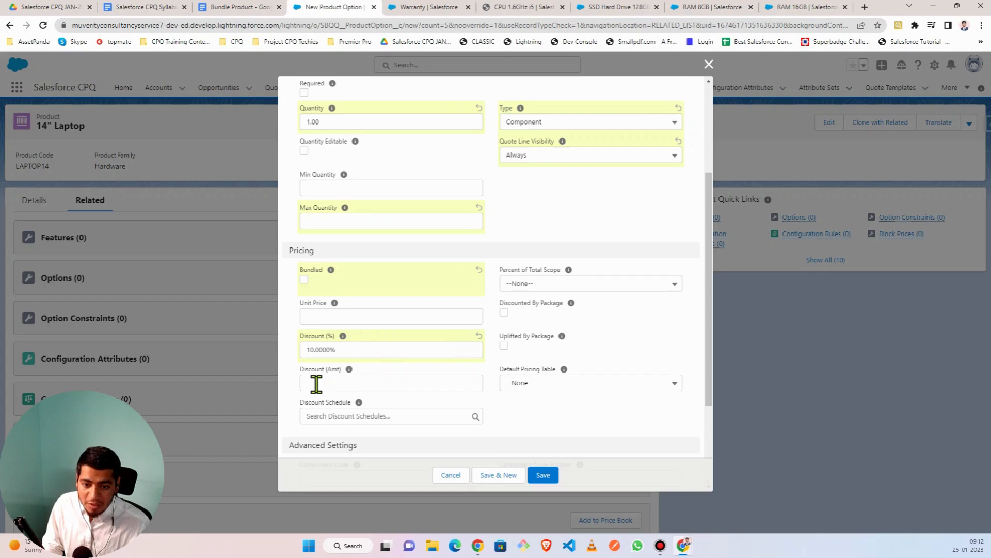
{"action": "scroll", "coordinate": [398, 395], "scroll_direction": "down", "scroll_amount": 3}
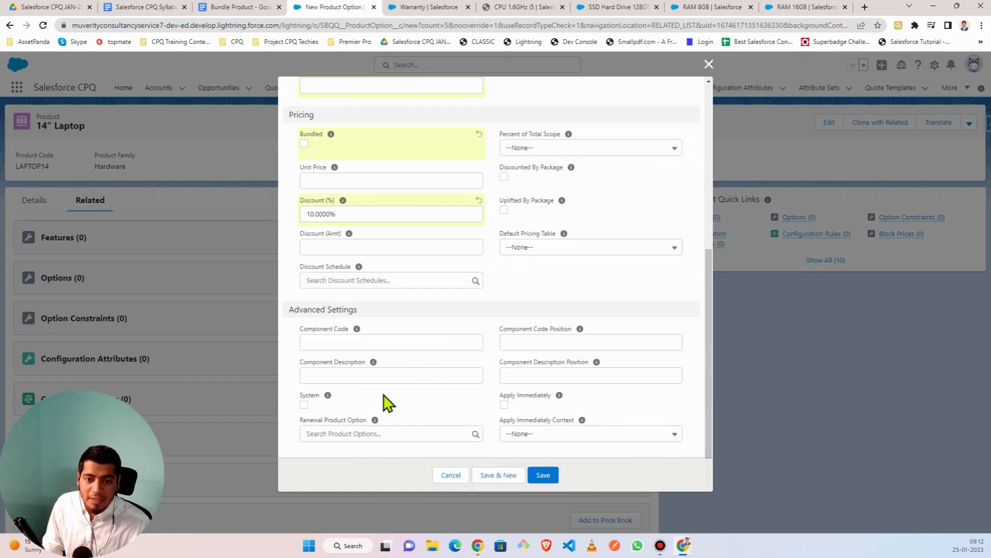
{"action": "scroll", "coordinate": [355, 427], "scroll_direction": "up", "scroll_amount": 3}
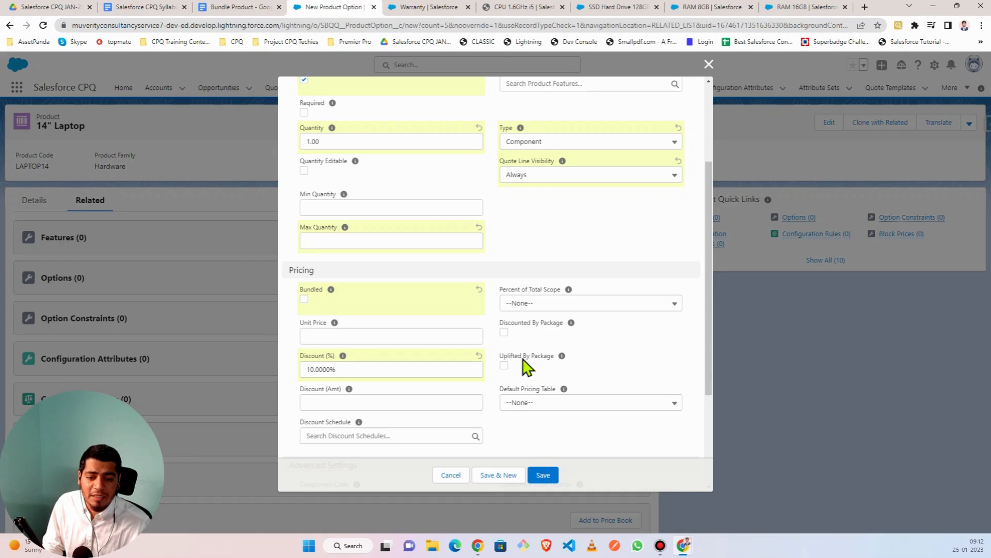
{"action": "scroll", "coordinate": [521, 351], "scroll_direction": "down", "scroll_amount": 3}
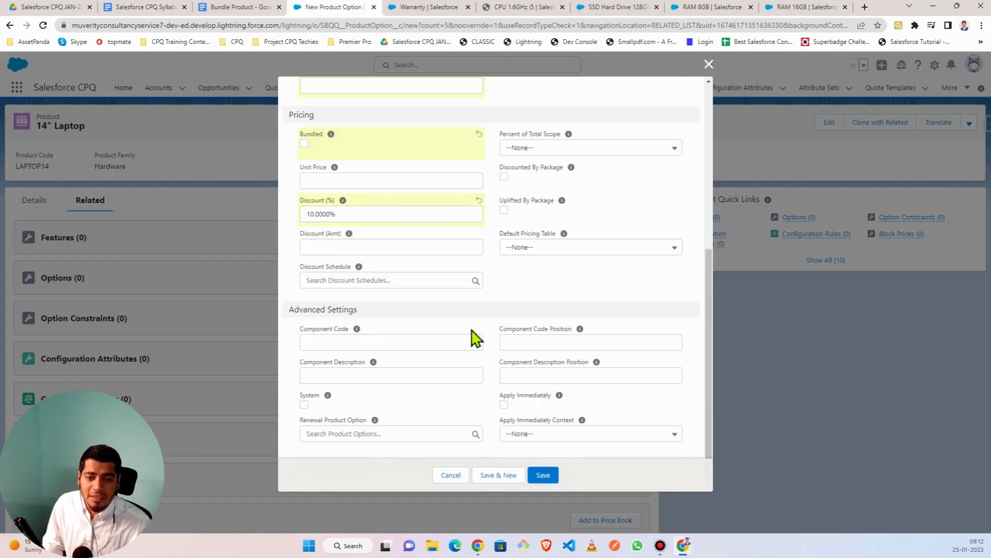
{"action": "scroll", "coordinate": [475, 362], "scroll_direction": "up", "scroll_amount": 3}
{"action": "scroll", "coordinate": [524, 376], "scroll_direction": "down", "scroll_amount": 3}
{"action": "scroll", "coordinate": [533, 277], "scroll_direction": "up", "scroll_amount": 3}
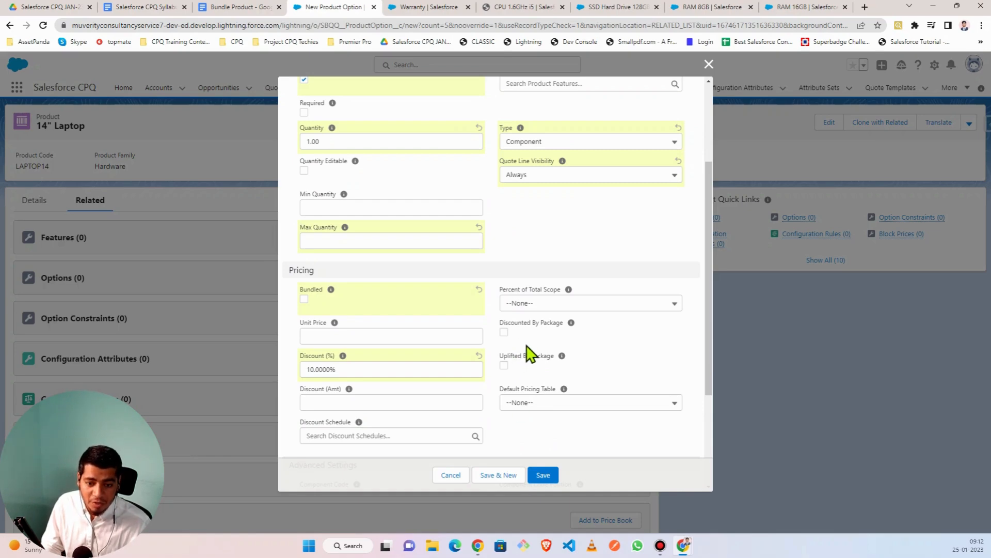
{"action": "scroll", "coordinate": [326, 400], "scroll_direction": "down", "scroll_amount": 1}
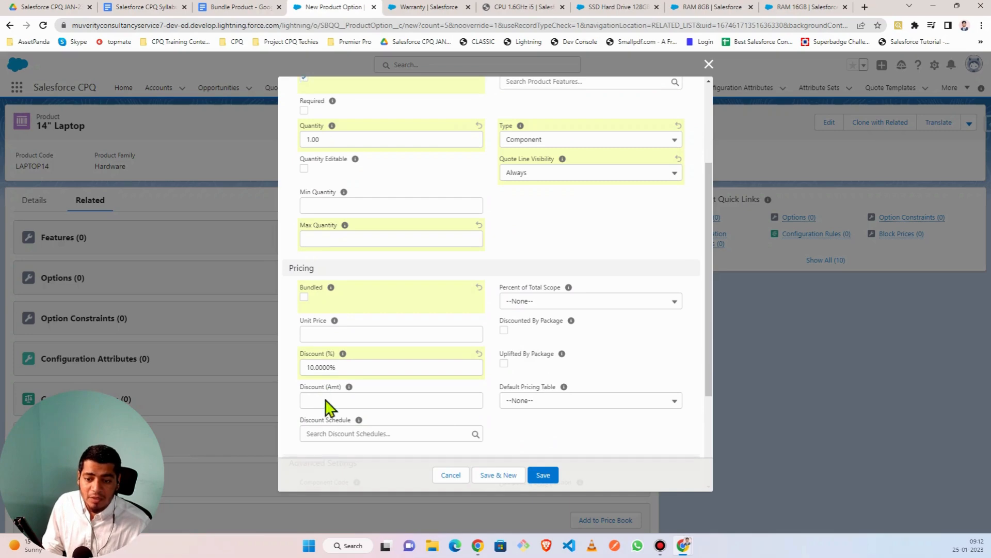
{"action": "scroll", "coordinate": [326, 408], "scroll_direction": "down", "scroll_amount": 3}
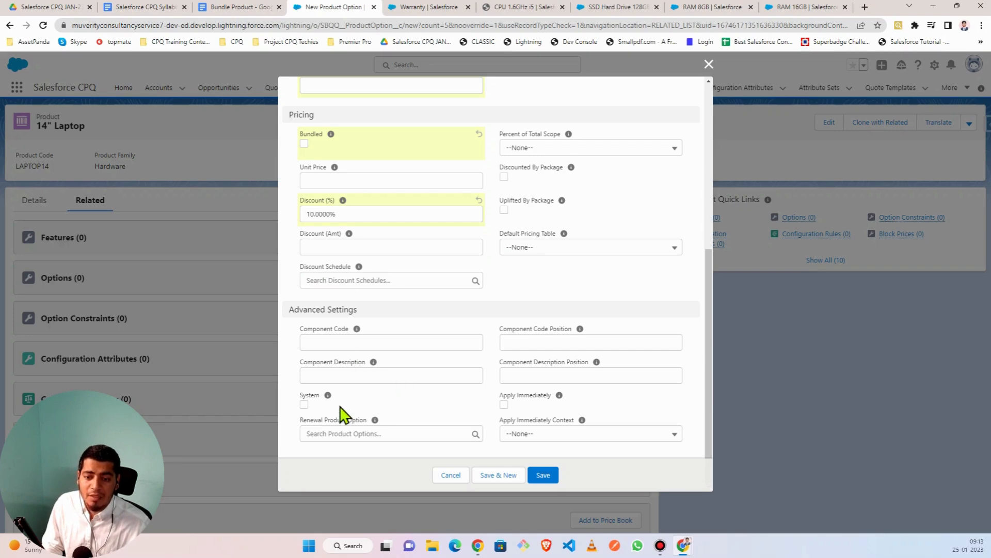
{"action": "scroll", "coordinate": [341, 413], "scroll_direction": "up", "scroll_amount": 5}
{"action": "scroll", "coordinate": [341, 413], "scroll_direction": "down", "scroll_amount": 5}
{"action": "scroll", "coordinate": [341, 413], "scroll_direction": "up", "scroll_amount": 5}
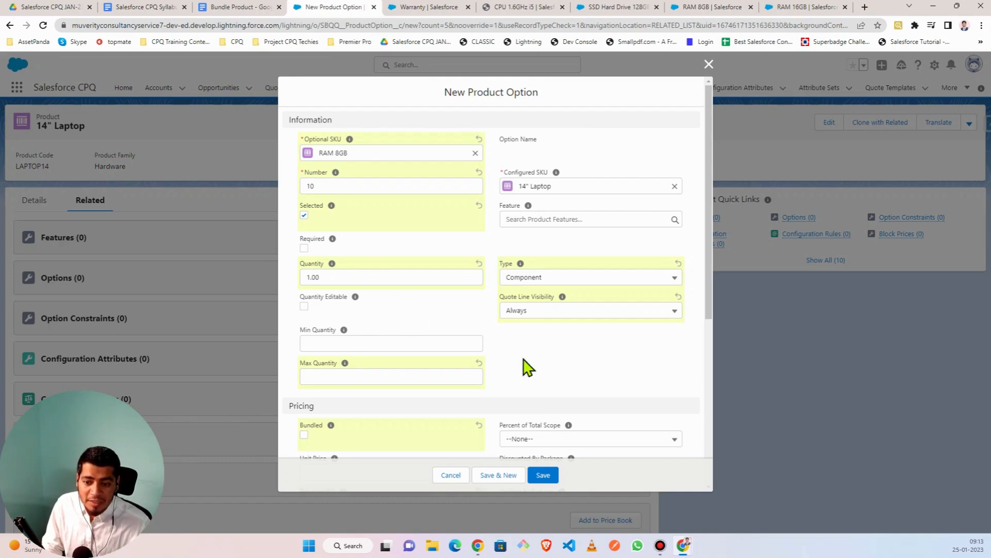
- Save the RAM 8GB option, creating PO-000081 with number 10, Selected
{"action": "left_click", "coordinate": [543, 475]}
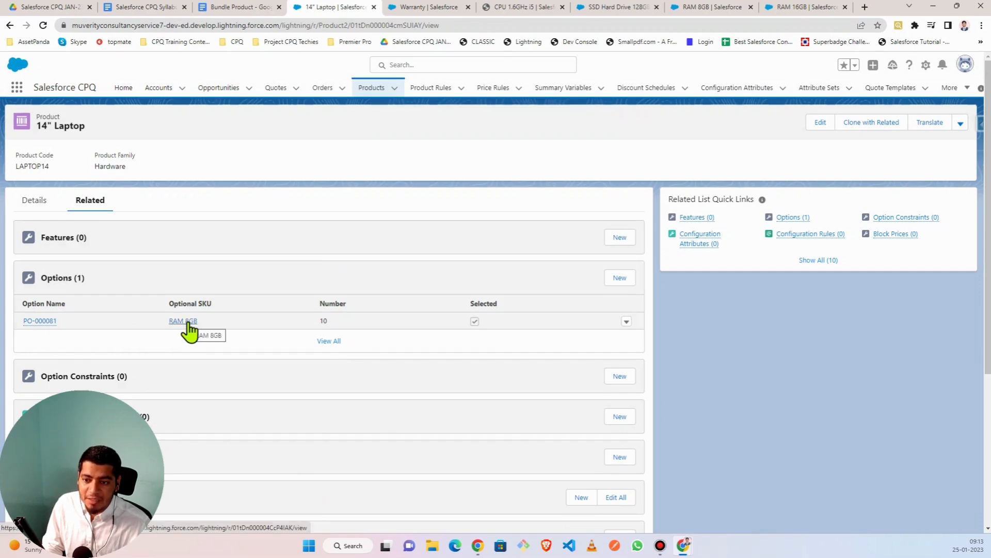
- Create a new 14" Laptop option for RAM 16GB with number 20 and quantity 1.00
{"action": "left_click", "coordinate": [618, 279]}
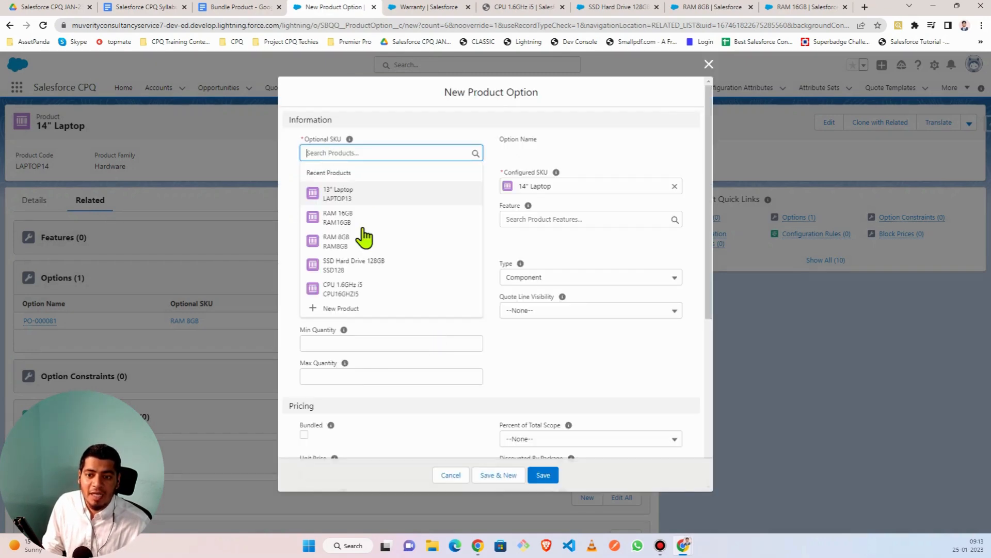
{"action": "left_click", "coordinate": [347, 225]}
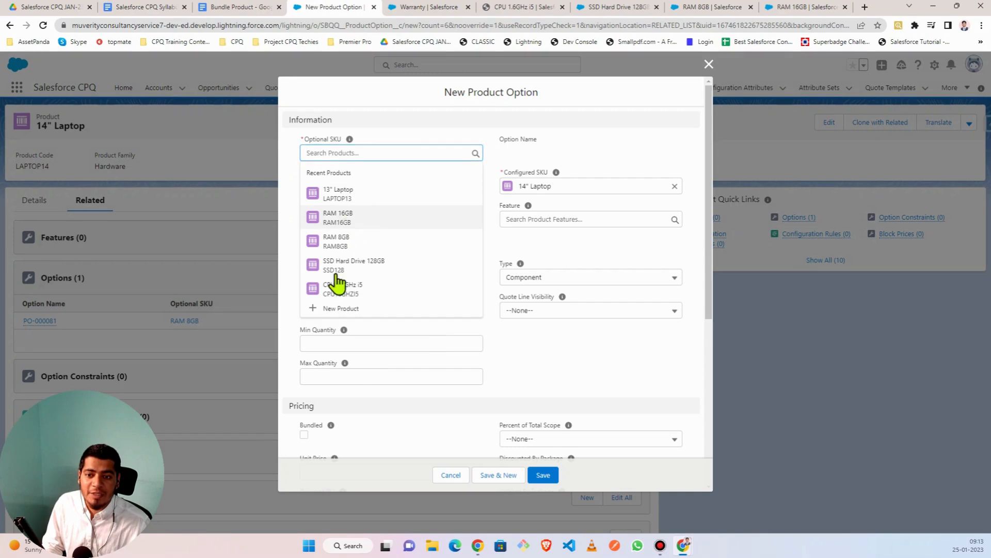
{"action": "left_click", "coordinate": [321, 185]}
{"action": "type", "text": "20"}
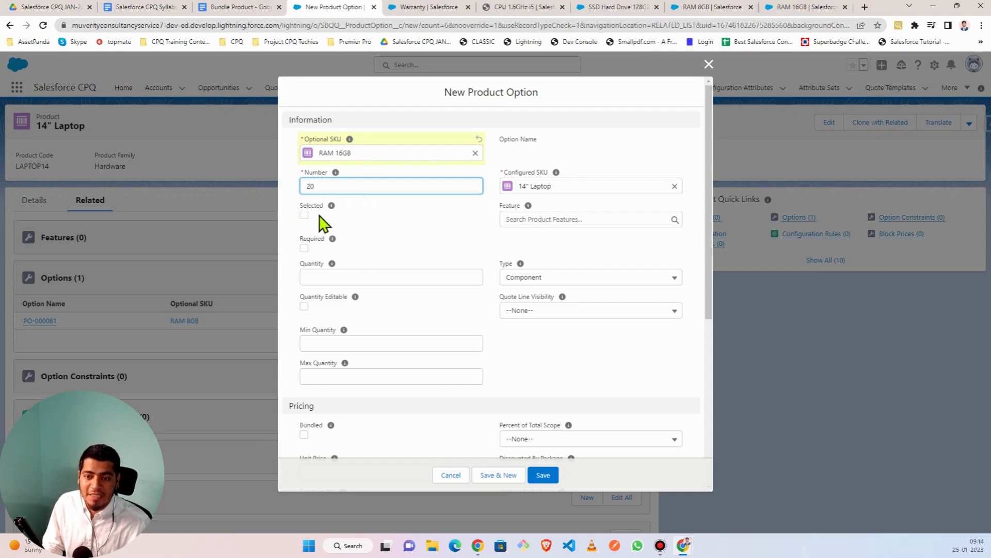
{"action": "left_click", "coordinate": [316, 279]}
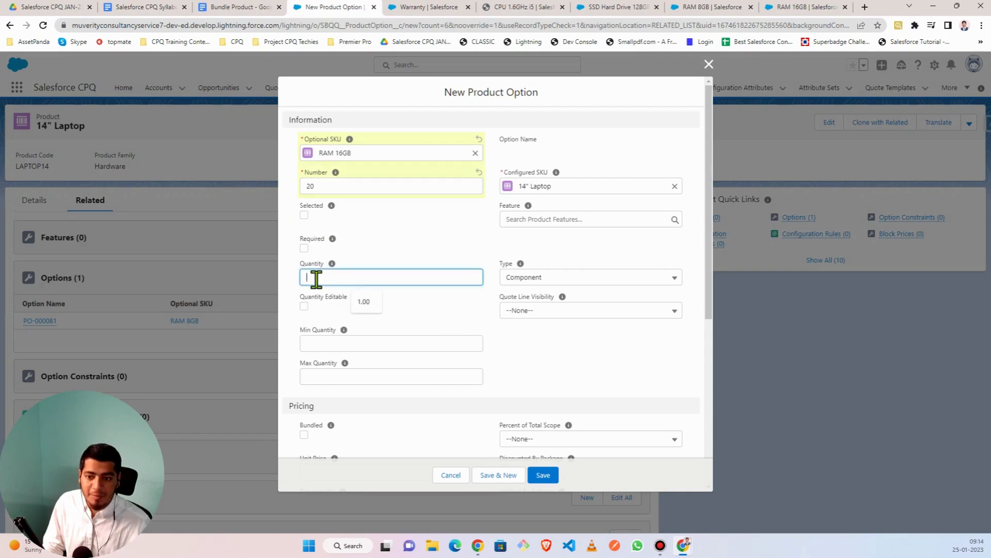
{"action": "type", "text": "1"}
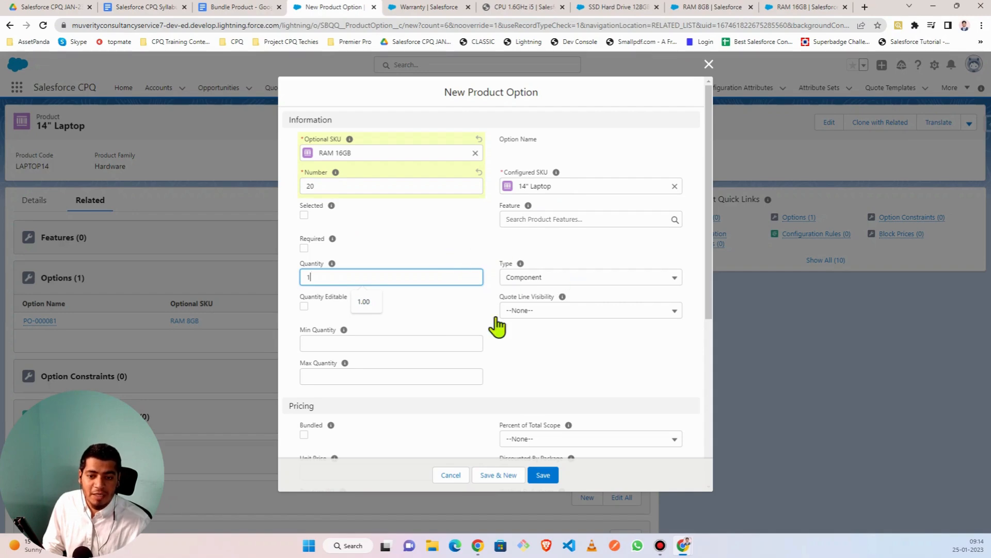
{"action": "scroll", "coordinate": [428, 312], "scroll_direction": "down", "scroll_amount": 5}
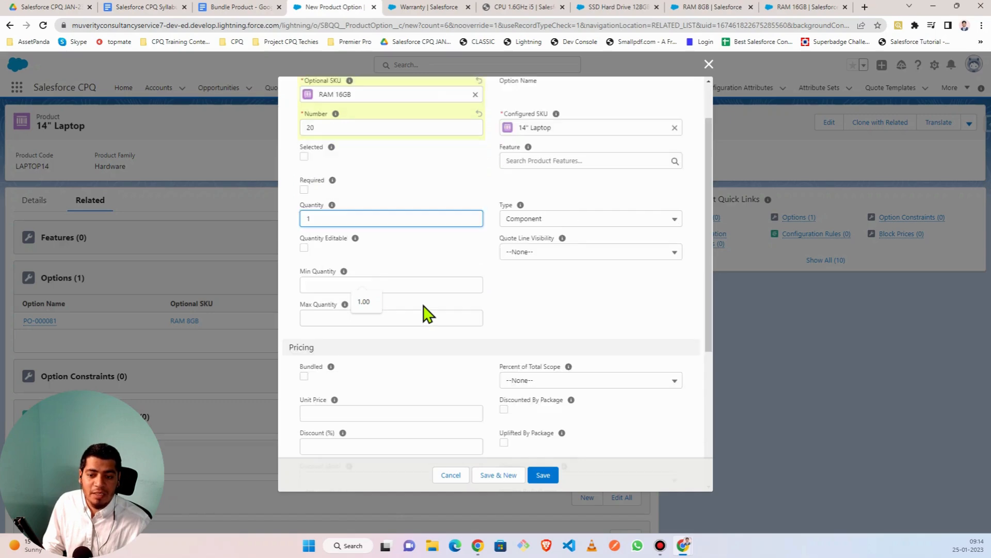
{"action": "scroll", "coordinate": [423, 312], "scroll_direction": "up", "scroll_amount": 5}
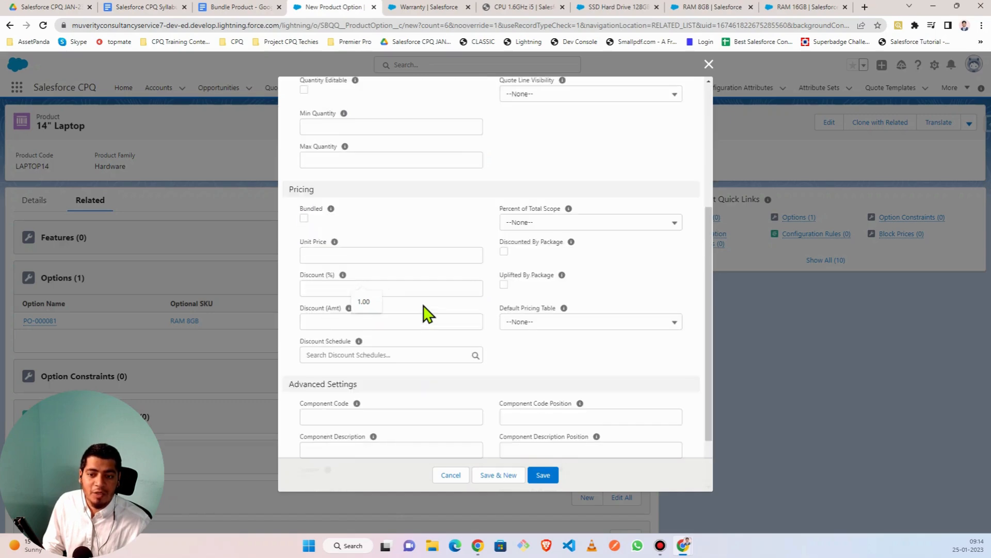
{"action": "scroll", "coordinate": [424, 312], "scroll_direction": "down", "scroll_amount": 5}
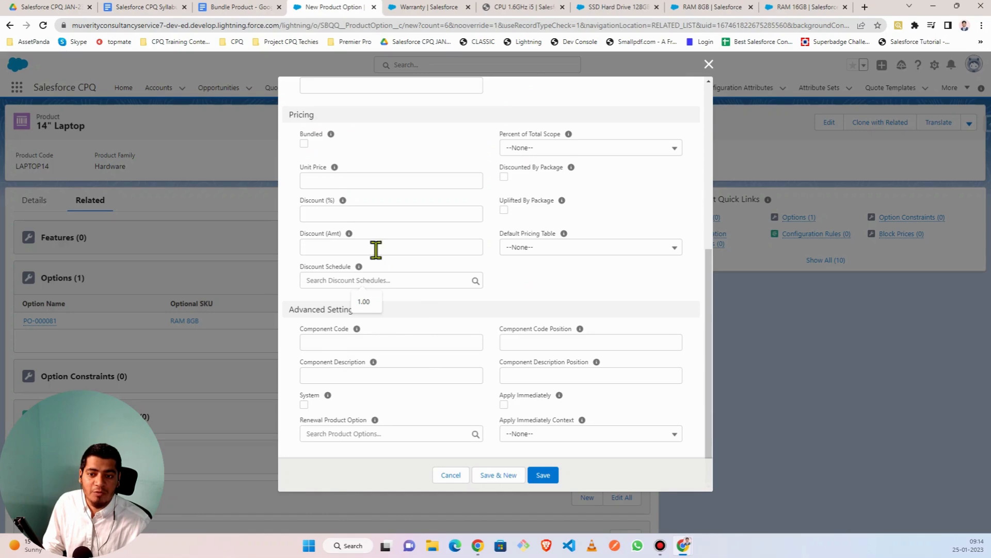
{"action": "scroll", "coordinate": [384, 261], "scroll_direction": "up", "scroll_amount": 5}
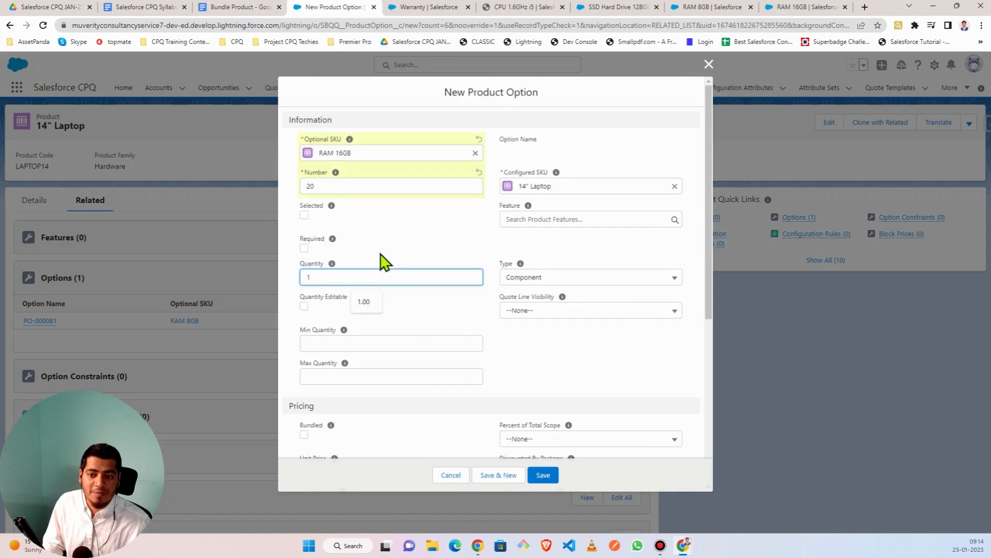
{"action": "left_click", "coordinate": [419, 325]}
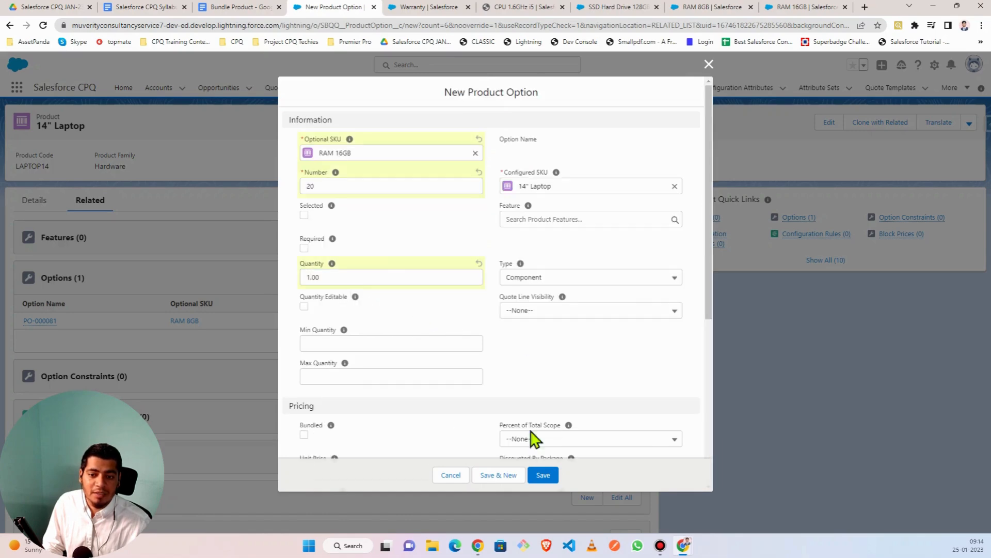
- Save the RAM 16GB option and choose SSD Hard Drive 128GB for the next option
{"action": "left_click", "coordinate": [502, 475]}
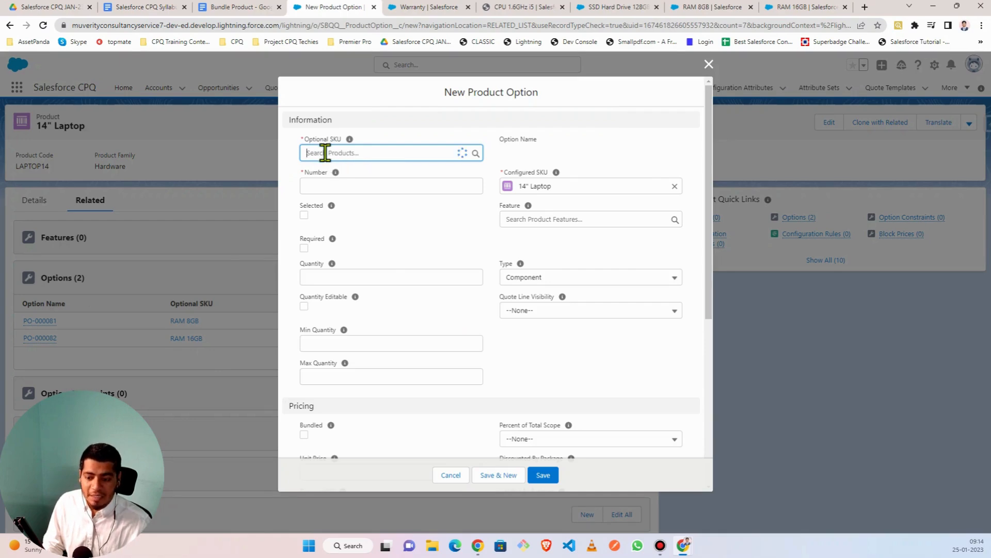
{"action": "type", "text": "SS"}
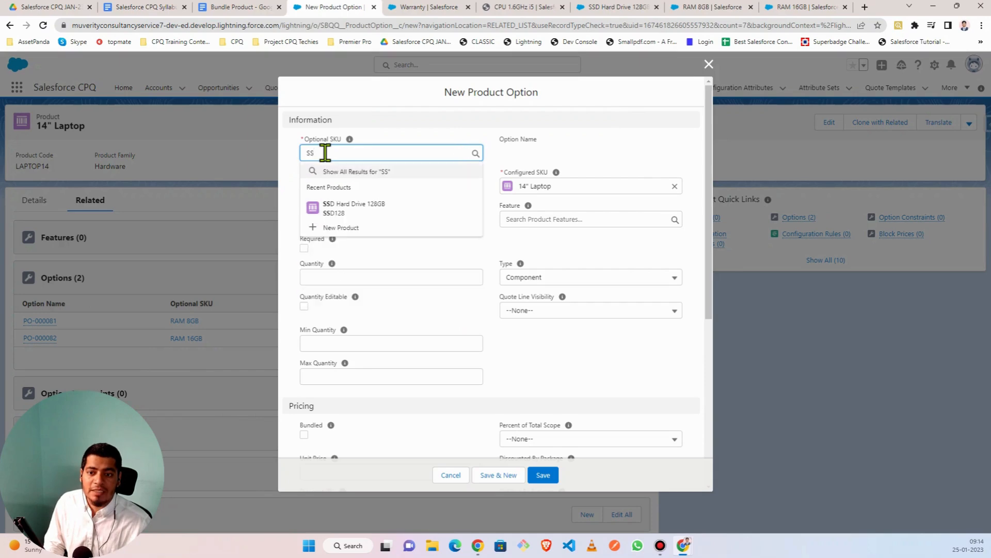
{"action": "left_click", "coordinate": [378, 208]}
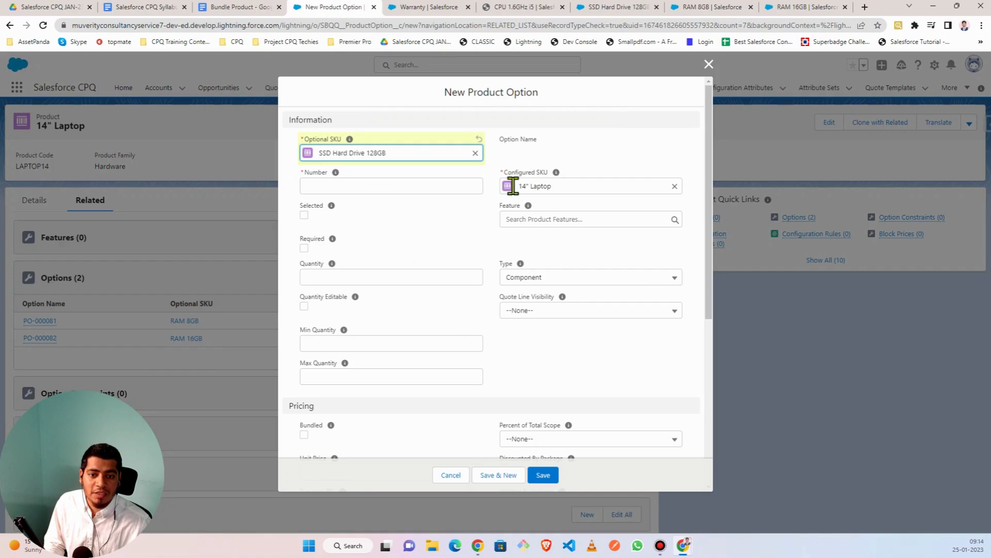
- Give the SSD option number 30, mark it Selected with quantity 1.00, and save it
{"action": "left_click", "coordinate": [319, 185]}
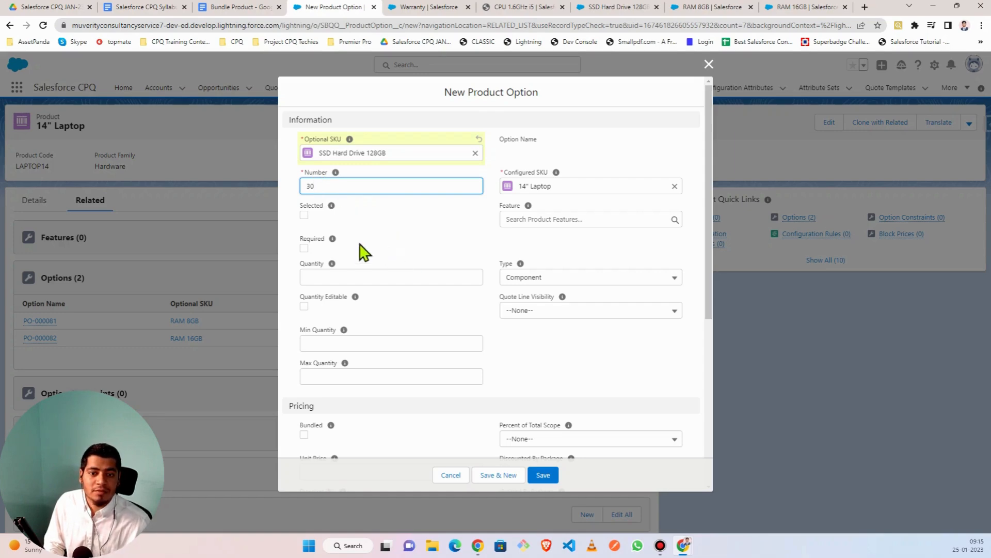
{"action": "left_click", "coordinate": [304, 215]}
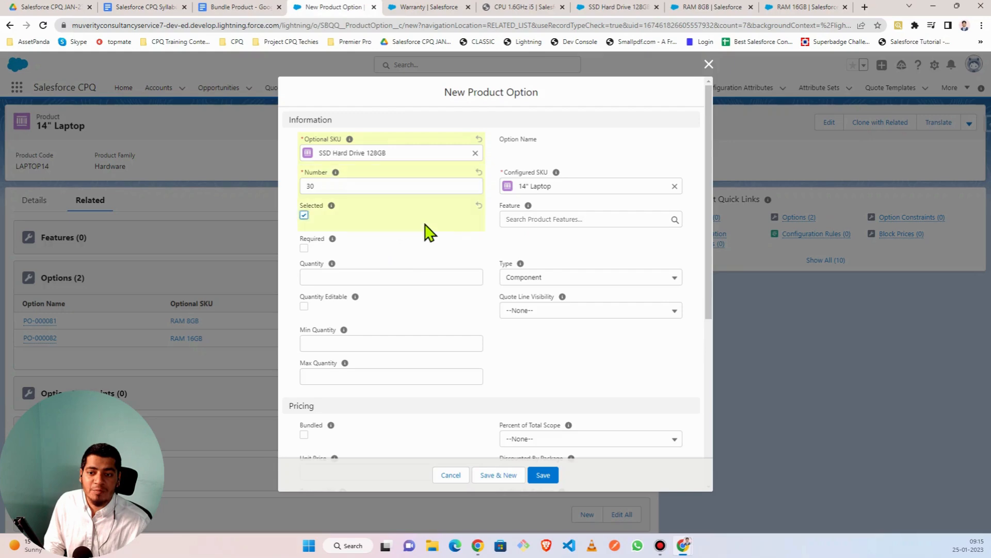
{"action": "left_click", "coordinate": [313, 274]}
{"action": "type", "text": "1"}
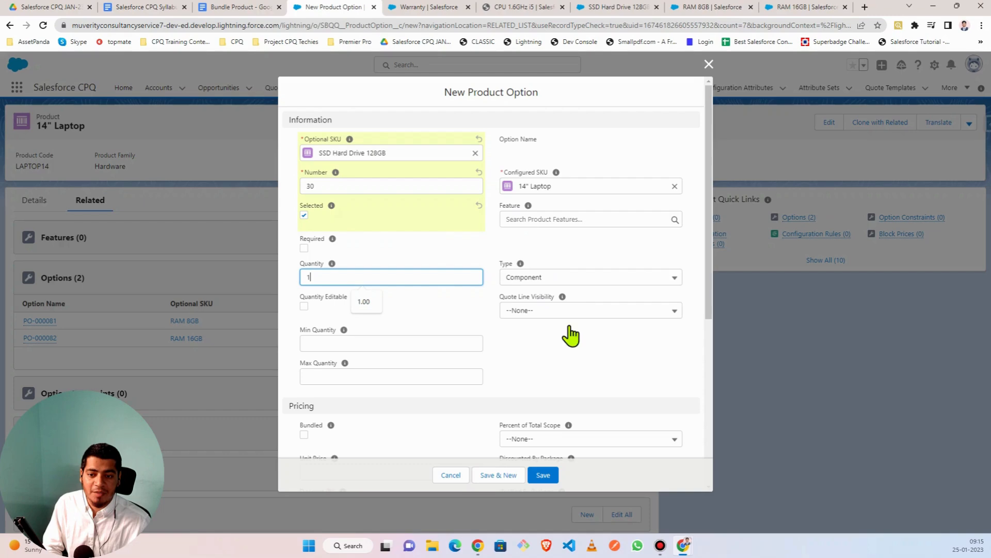
{"action": "scroll", "coordinate": [403, 372], "scroll_direction": "down", "scroll_amount": 5}
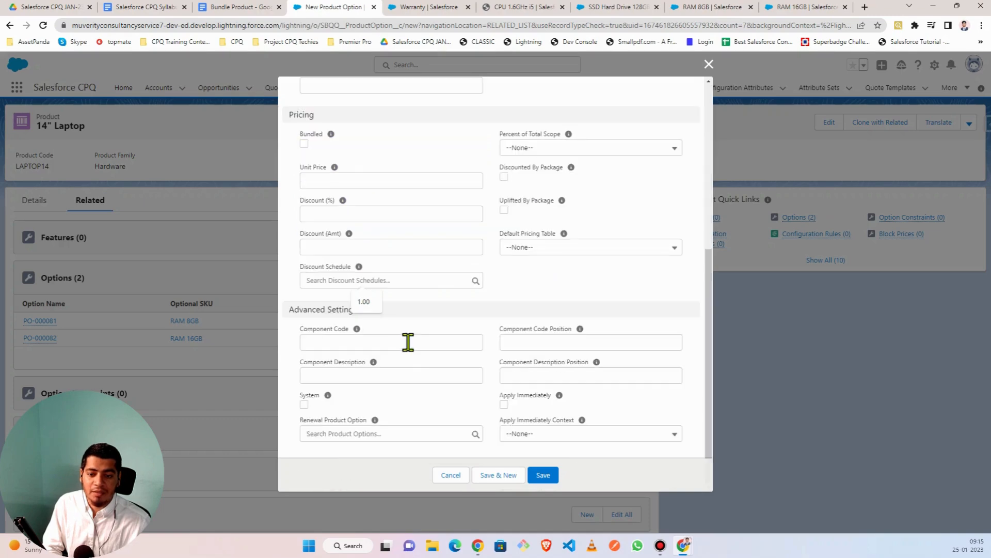
{"action": "scroll", "coordinate": [408, 342], "scroll_direction": "up", "scroll_amount": 5}
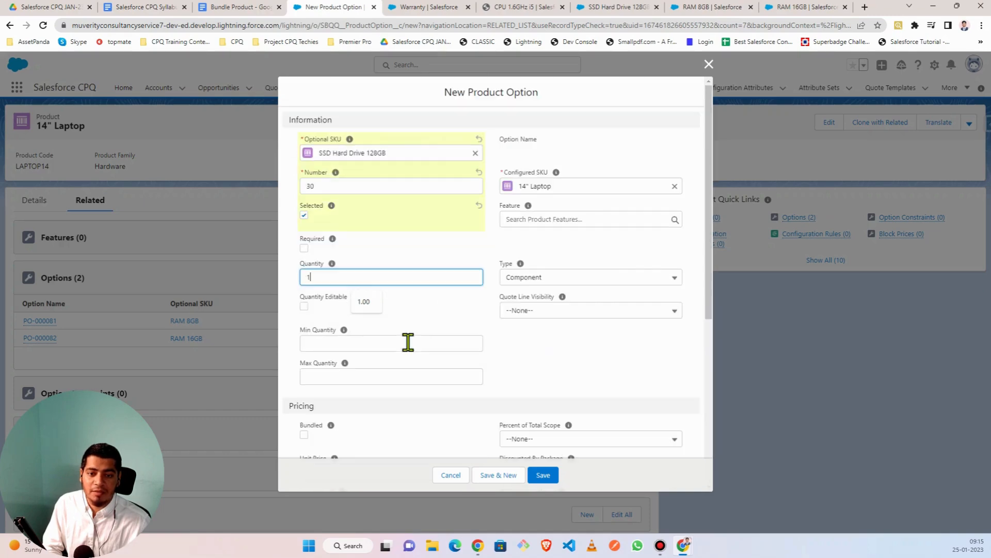
{"action": "left_click", "coordinate": [402, 256]}
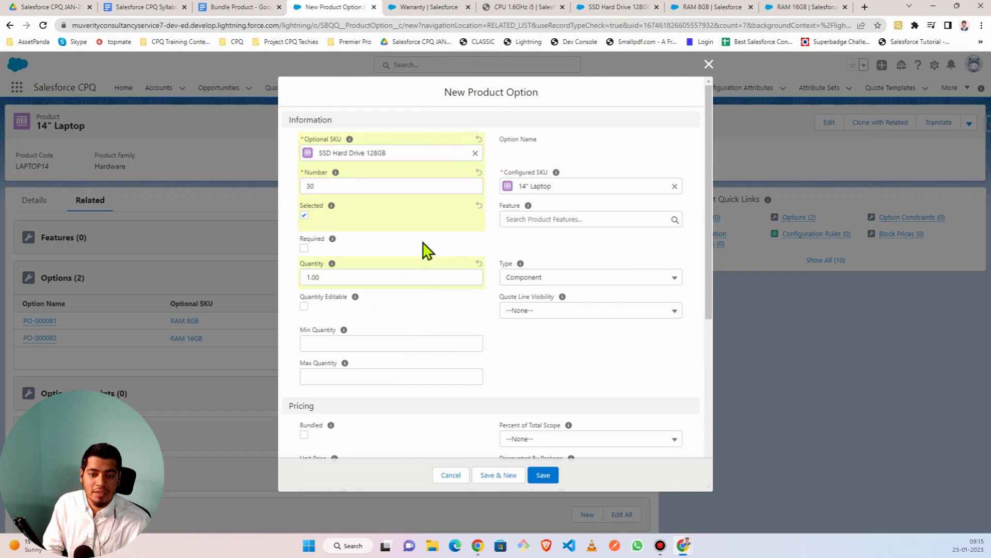
{"action": "left_click", "coordinate": [499, 475]}
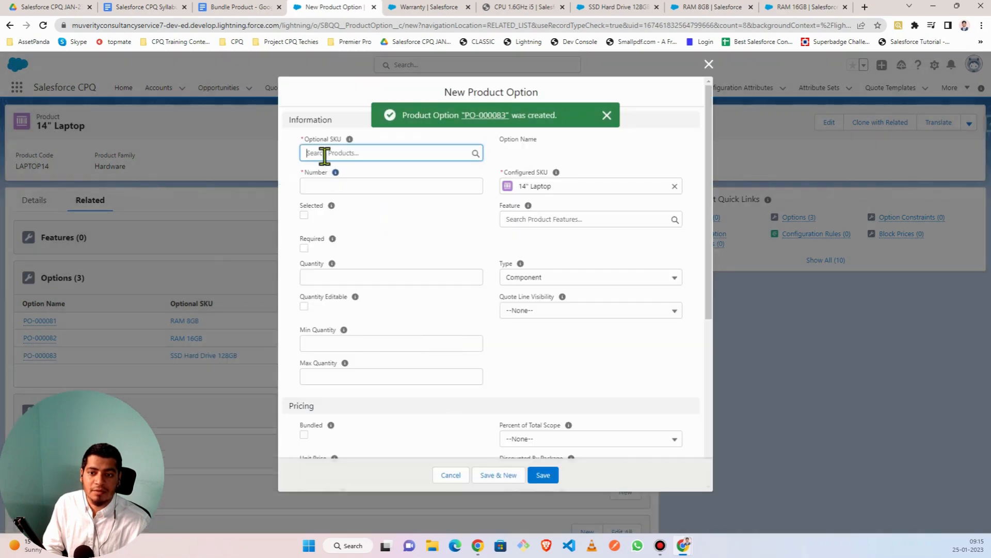
- Choose CPU 1.6GHz i5 as the option's product with number 40, left unselected
{"action": "left_click", "coordinate": [324, 154]}
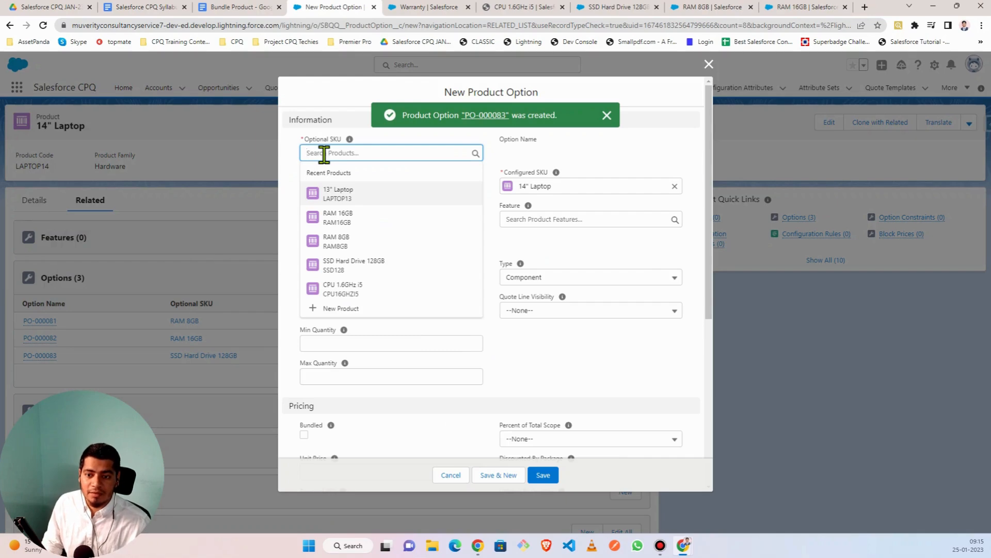
{"action": "left_click", "coordinate": [349, 296]}
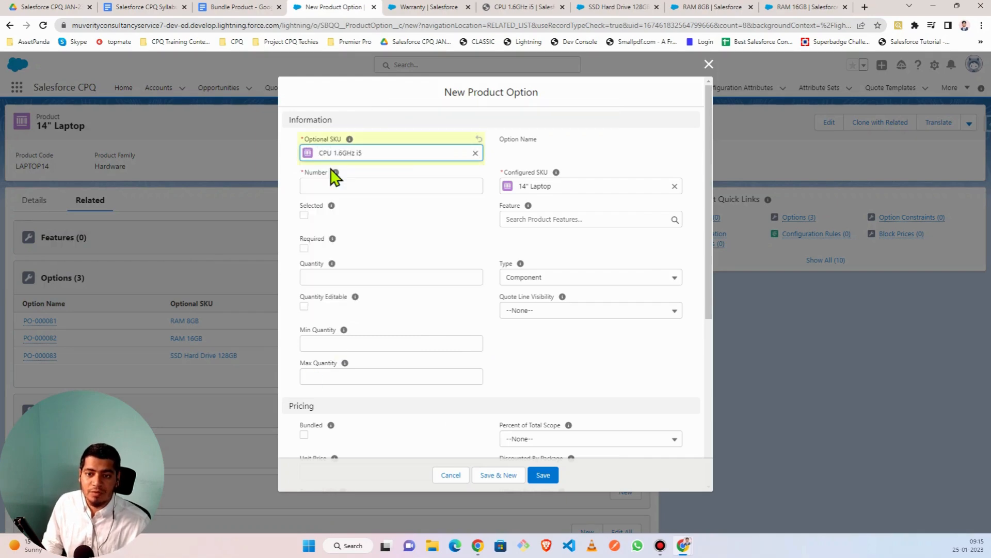
{"action": "left_click", "coordinate": [335, 189]}
{"action": "type", "text": "40"}
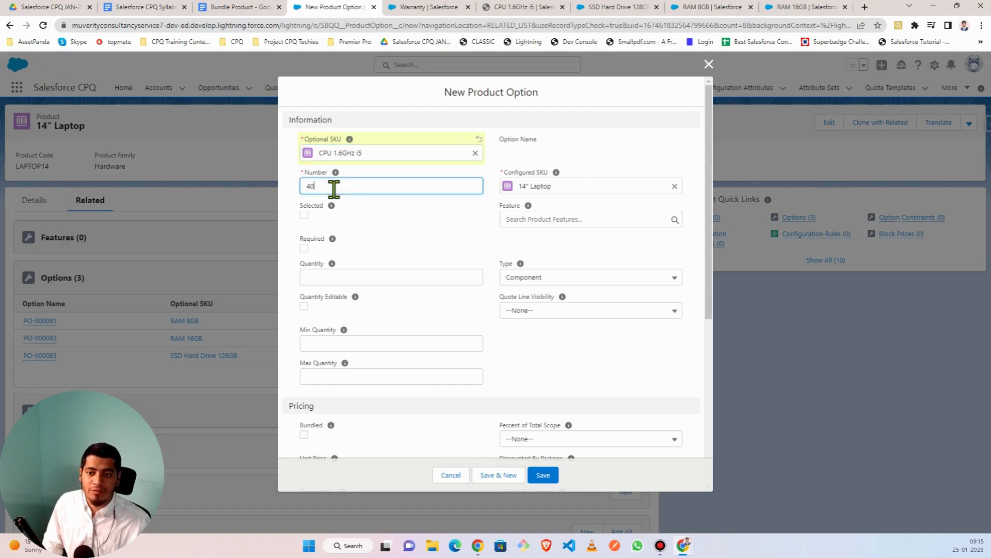
{"action": "left_click", "coordinate": [305, 215]}
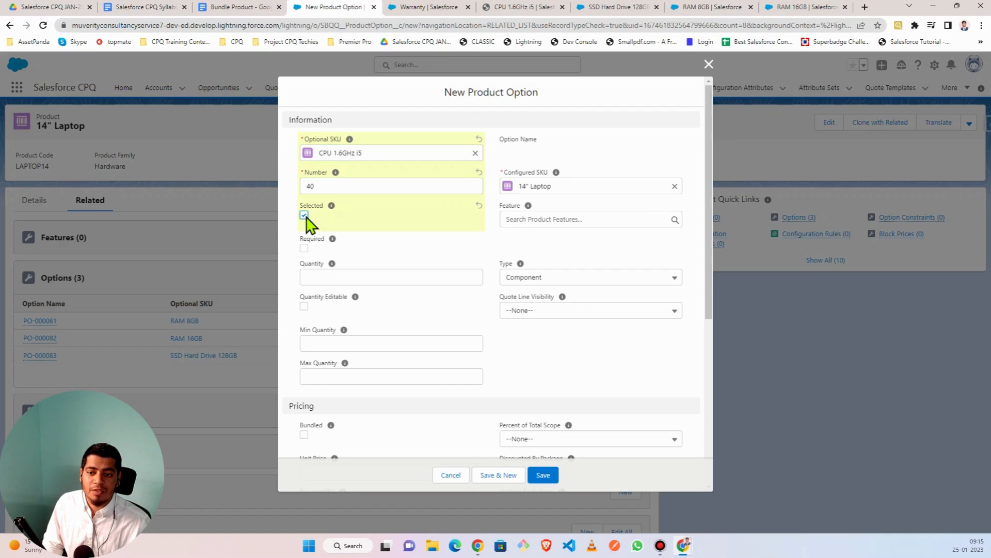
{"action": "left_click", "coordinate": [305, 215]}
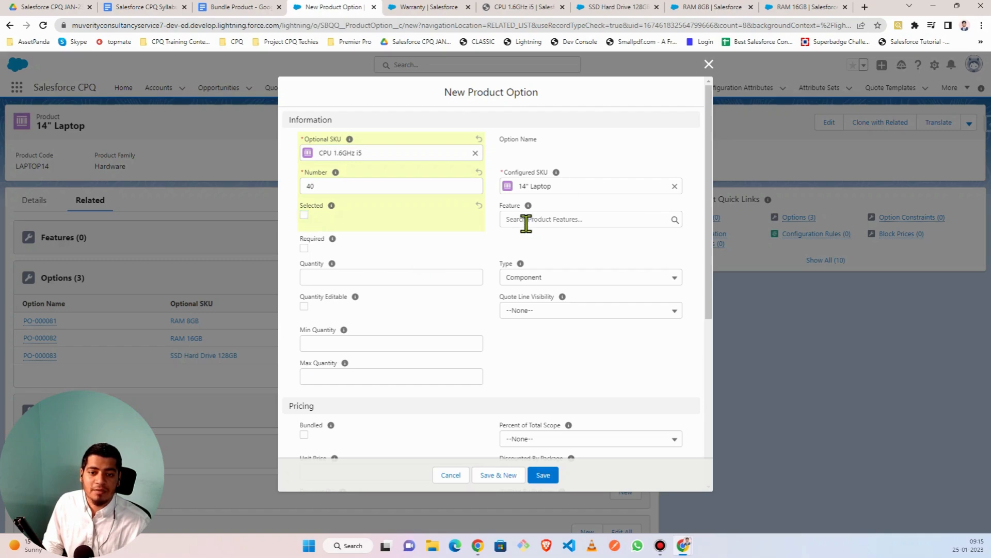
- Make the CPU option Required and Bundled with quantity 1, and save it
{"action": "left_click", "coordinate": [336, 276]}
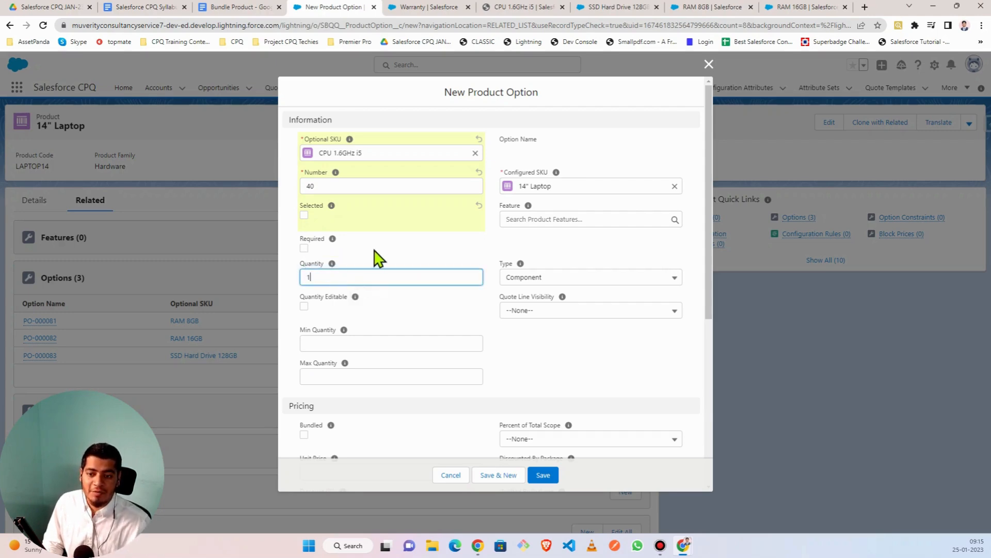
{"action": "left_click", "coordinate": [304, 248]}
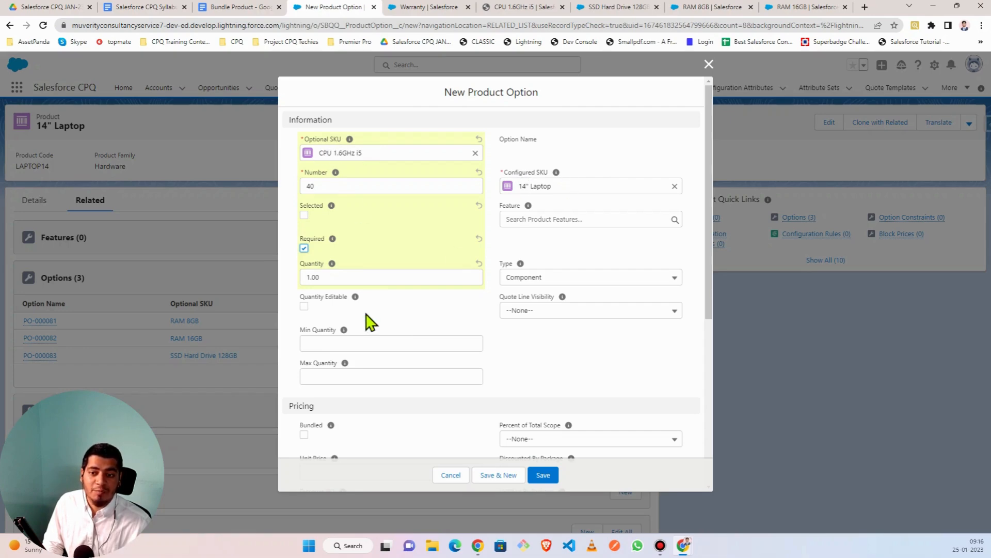
{"action": "scroll", "coordinate": [368, 321], "scroll_direction": "down", "scroll_amount": 3}
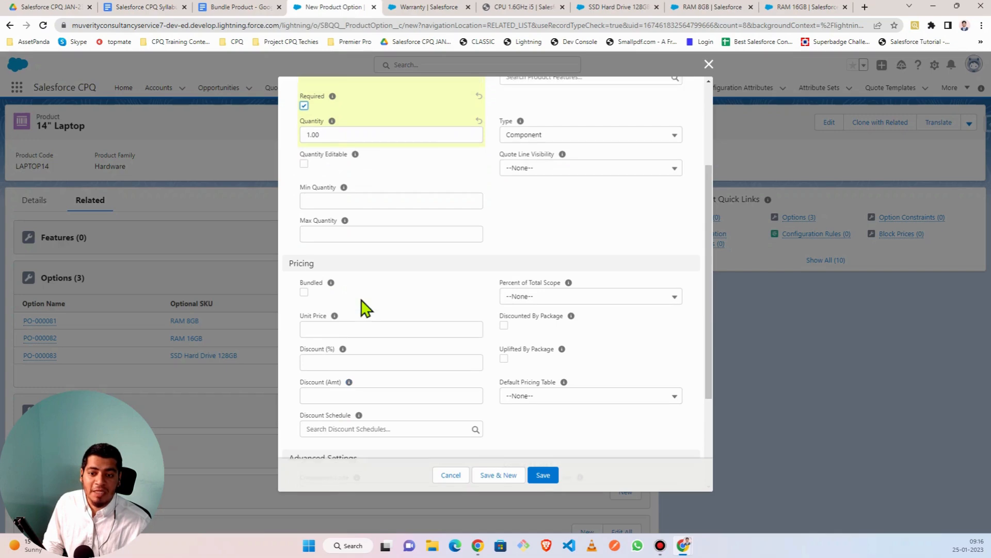
{"action": "scroll", "coordinate": [367, 308], "scroll_direction": "up", "scroll_amount": 3}
{"action": "scroll", "coordinate": [367, 308], "scroll_direction": "down", "scroll_amount": 3}
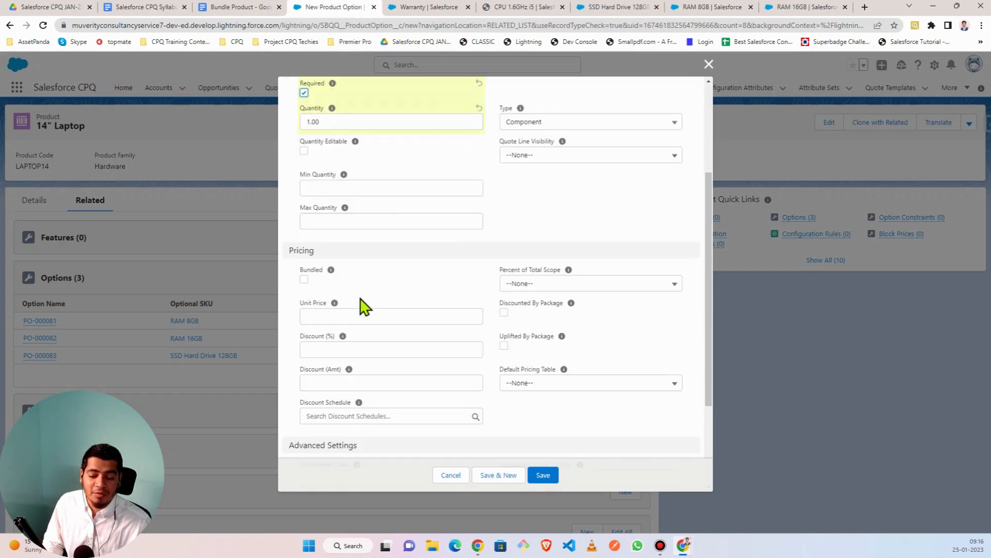
{"action": "left_click", "coordinate": [304, 280]}
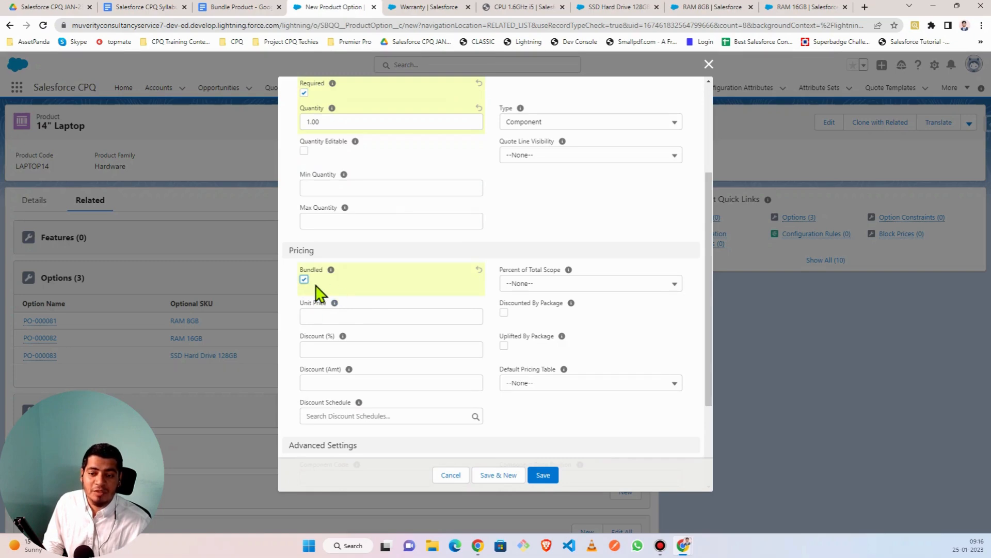
{"action": "scroll", "coordinate": [369, 308], "scroll_direction": "up", "scroll_amount": 3}
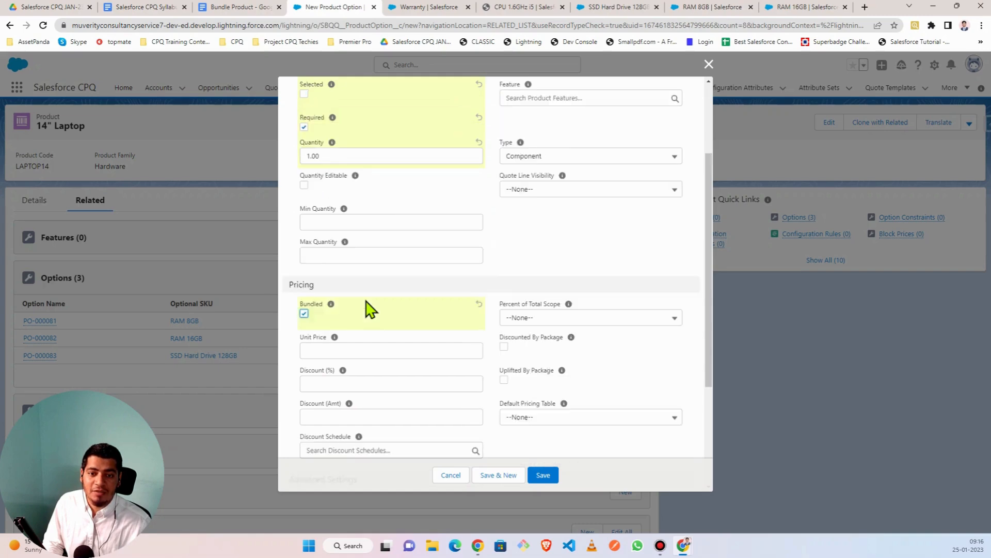
{"action": "scroll", "coordinate": [408, 313], "scroll_direction": "down", "scroll_amount": 3}
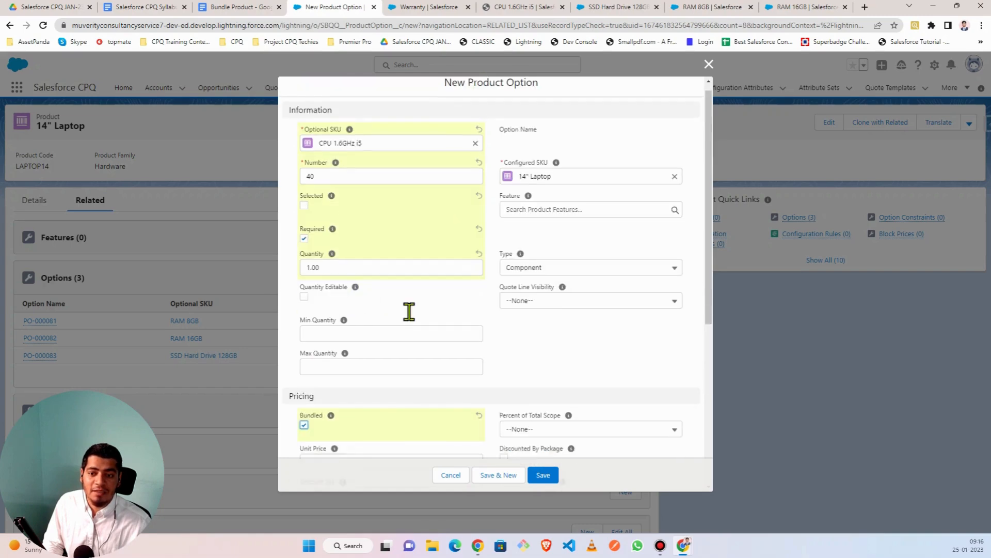
{"action": "scroll", "coordinate": [407, 312], "scroll_direction": "up", "scroll_amount": 3}
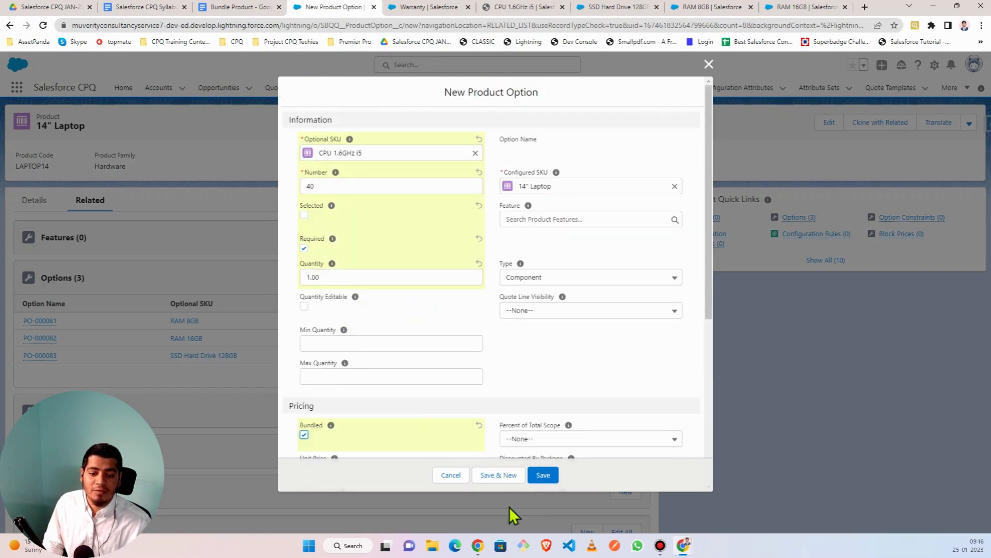
{"action": "left_click", "coordinate": [543, 475]}
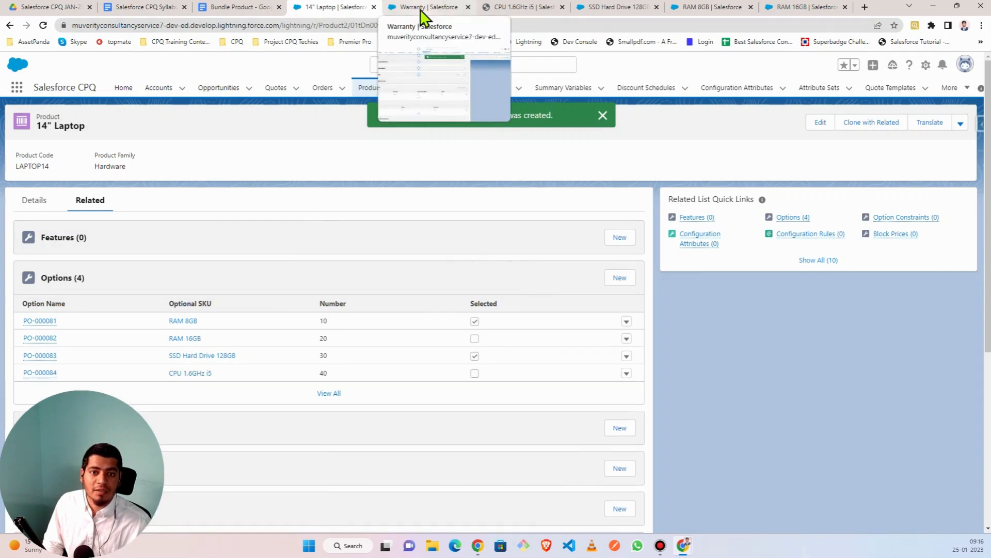
- Review the 14" Laptop's four saved options and start a new product option
{"action": "scroll", "coordinate": [447, 262], "scroll_direction": "down", "scroll_amount": 5}
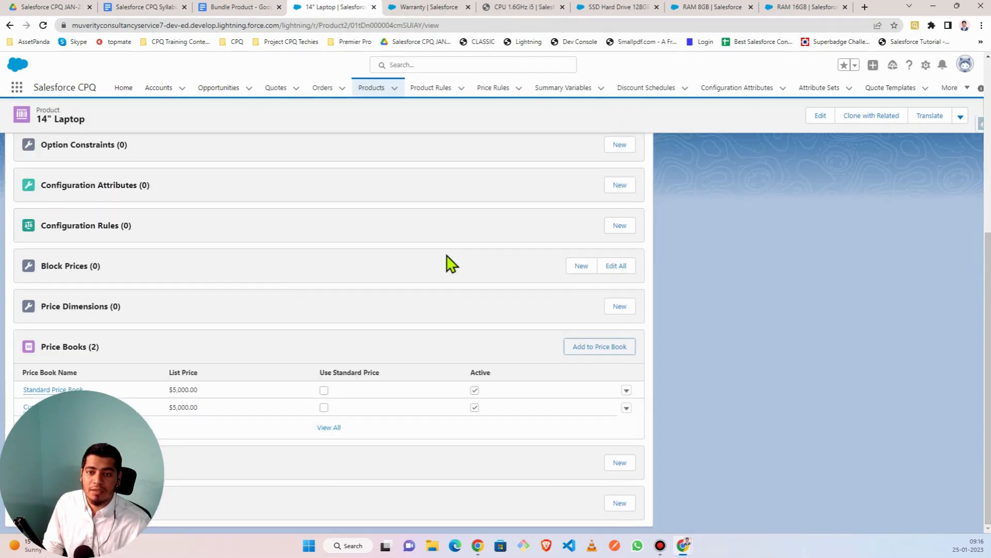
{"action": "scroll", "coordinate": [368, 354], "scroll_direction": "up", "scroll_amount": 5}
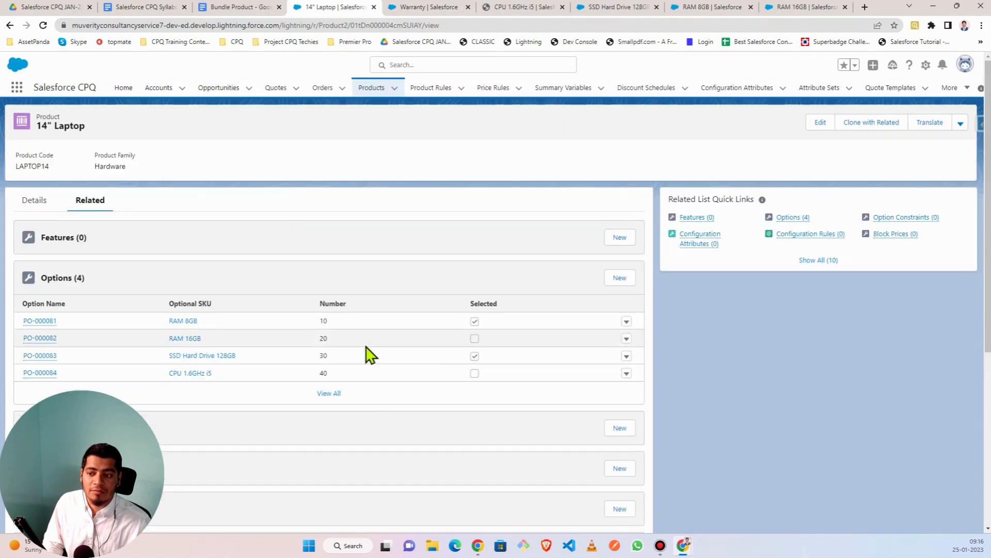
{"action": "left_click", "coordinate": [619, 277]}
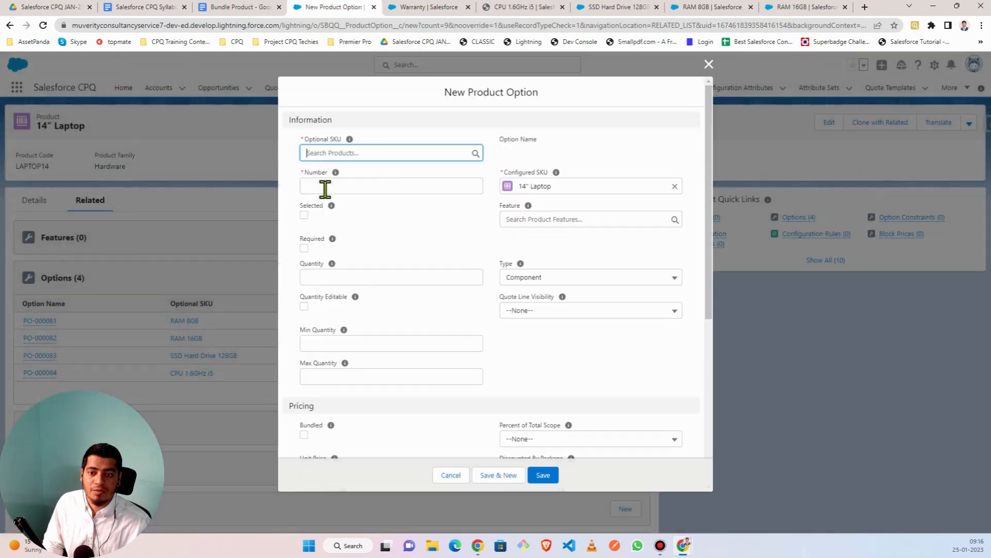
- Pick Warranty as the optional product with number 50 and quantity 1
{"action": "left_click", "coordinate": [311, 152]}
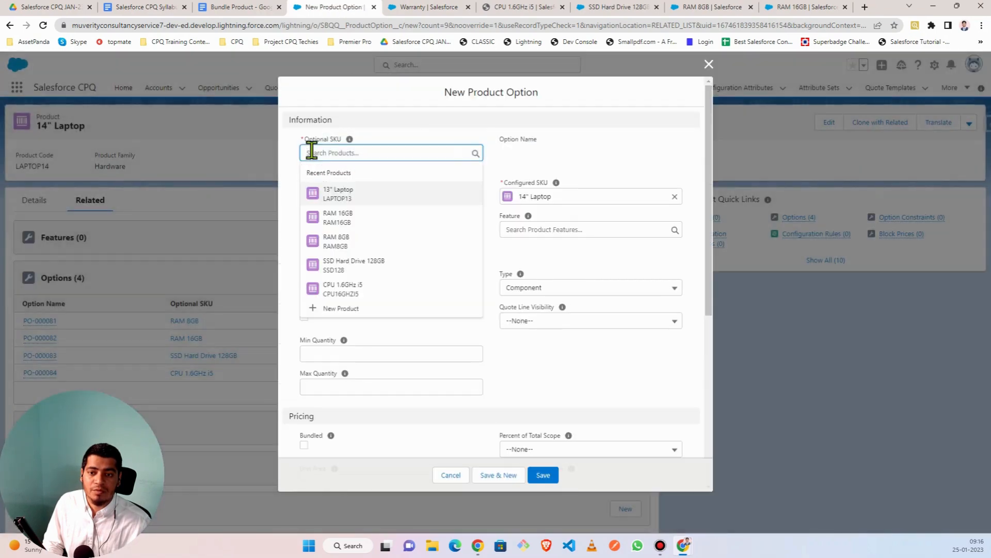
{"action": "type", "text": "wa"}
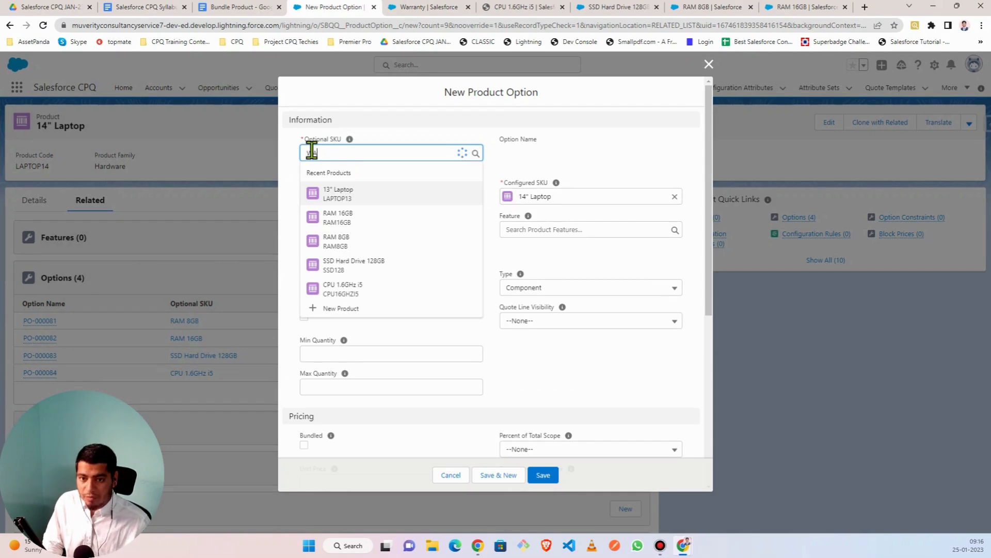
{"action": "type", "text": "rr"}
{"action": "left_click", "coordinate": [360, 225]}
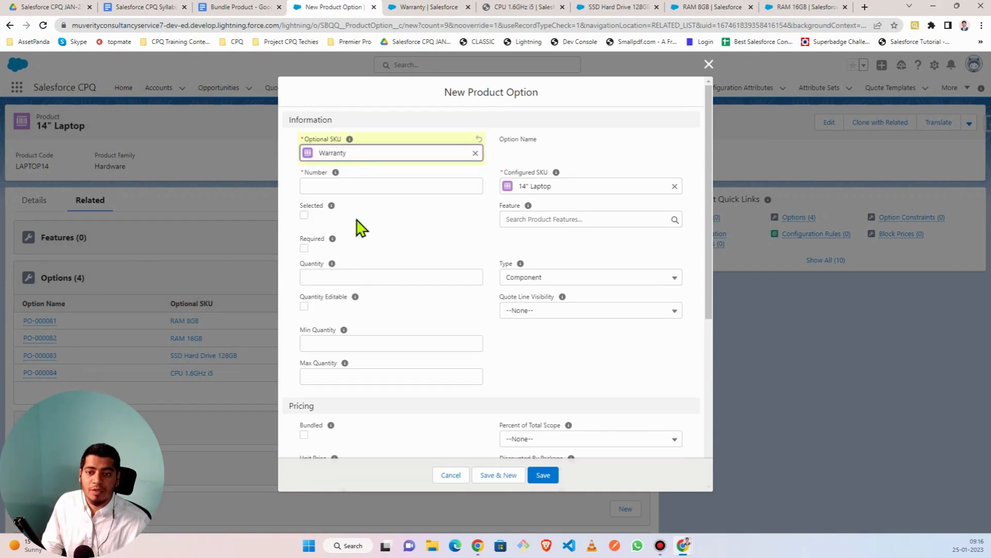
{"action": "left_click", "coordinate": [323, 187]}
{"action": "type", "text": "5"}
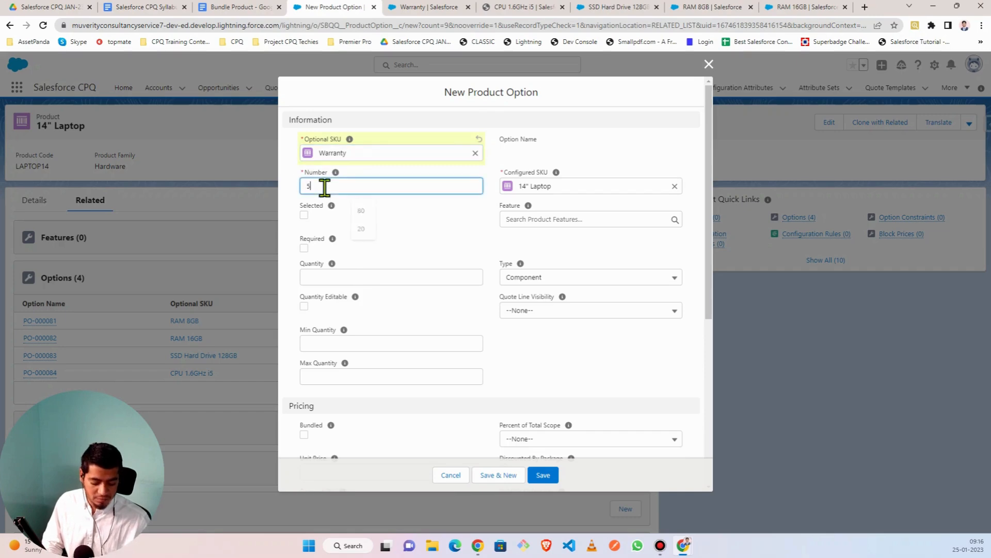
{"action": "type", "text": "0"}
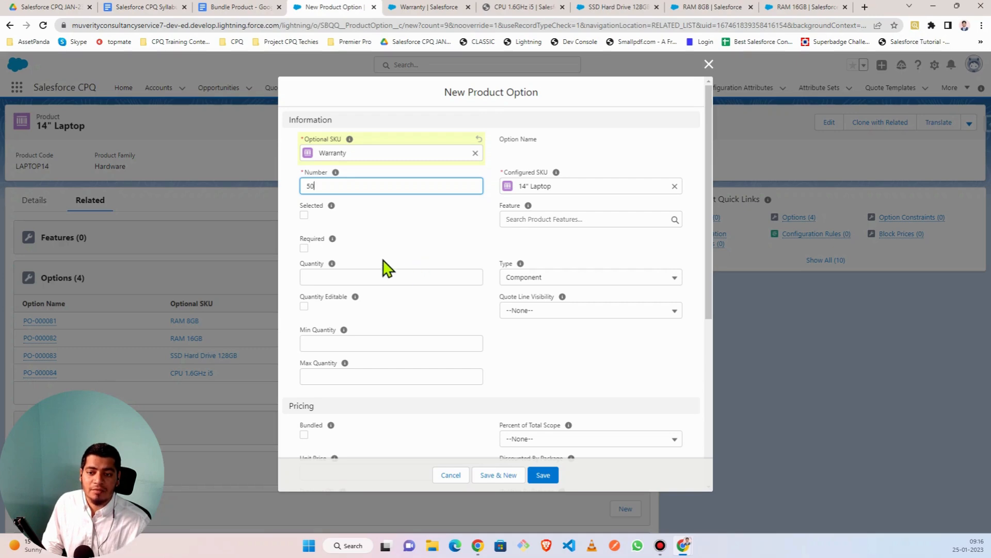
{"action": "left_click", "coordinate": [320, 278]}
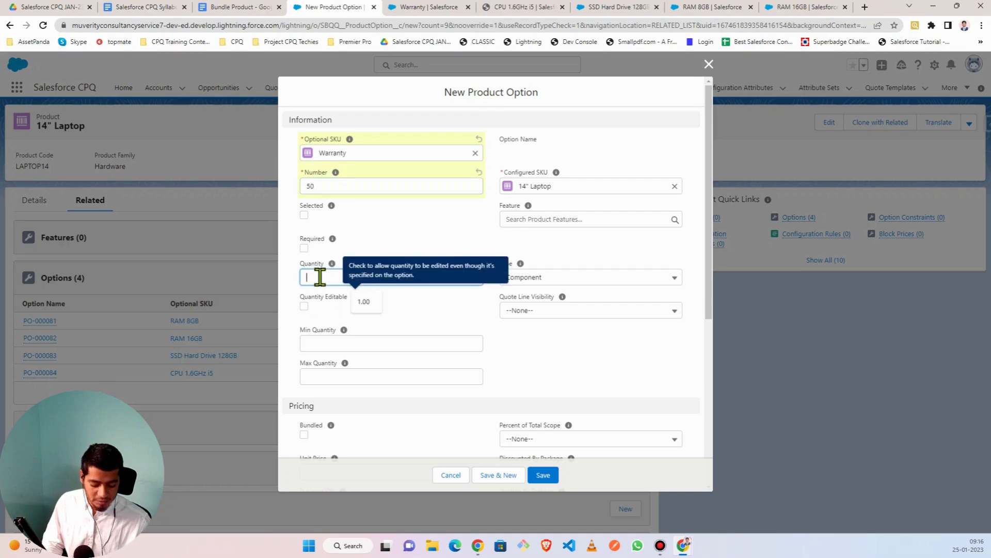
{"action": "type", "text": "1"}
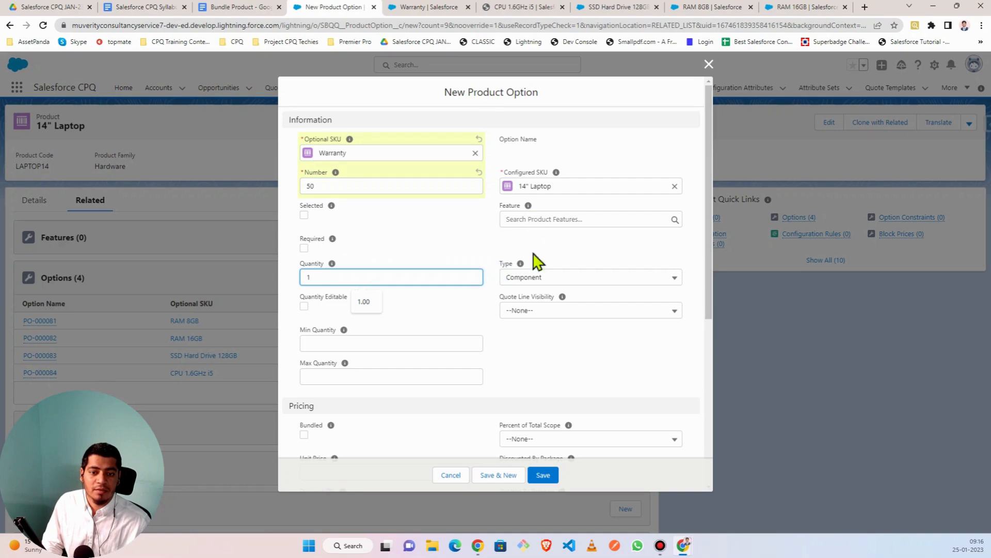
- Set the Warranty option's type to Related Product and save it
{"action": "left_click", "coordinate": [548, 278]}
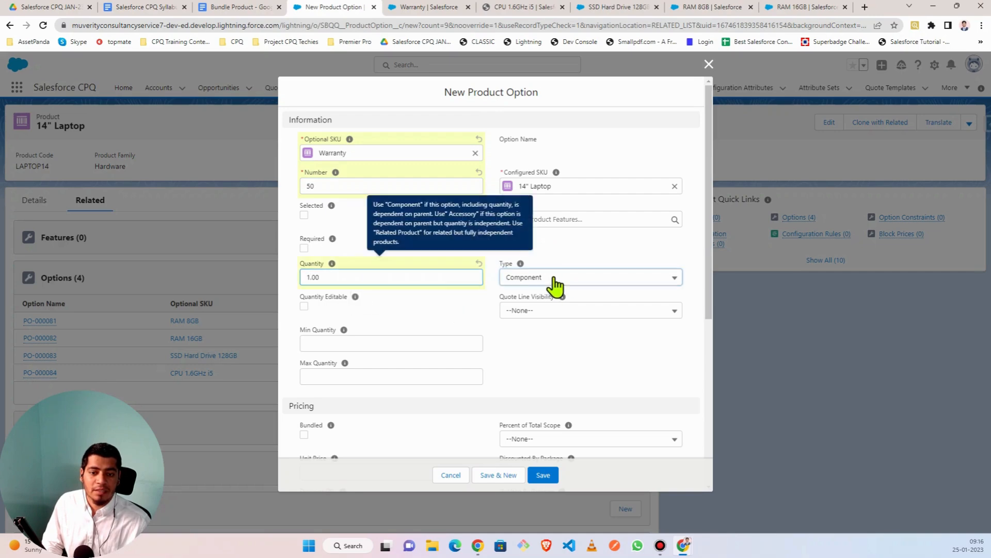
{"action": "left_click", "coordinate": [543, 356]}
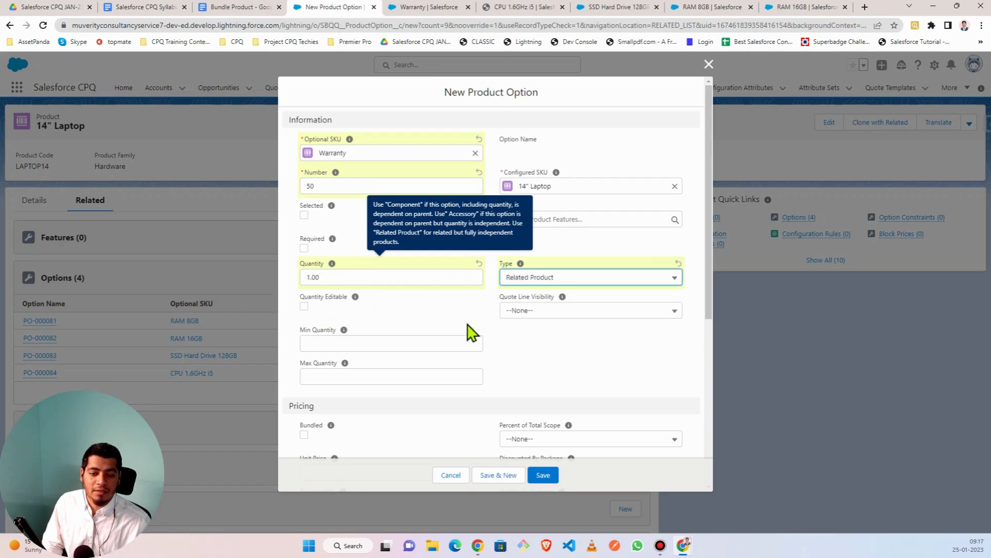
{"action": "left_click", "coordinate": [506, 340]}
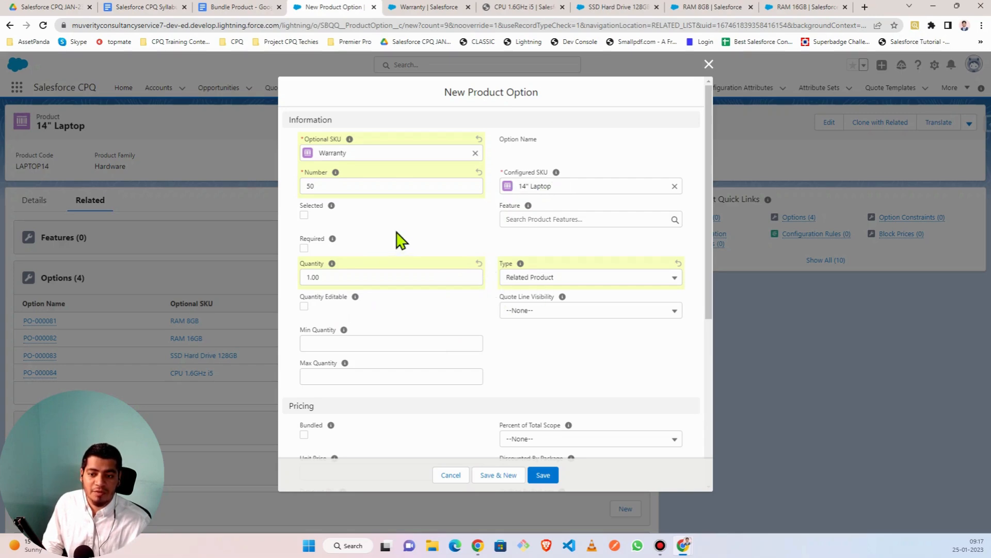
{"action": "scroll", "coordinate": [499, 343], "scroll_direction": "down", "scroll_amount": 5}
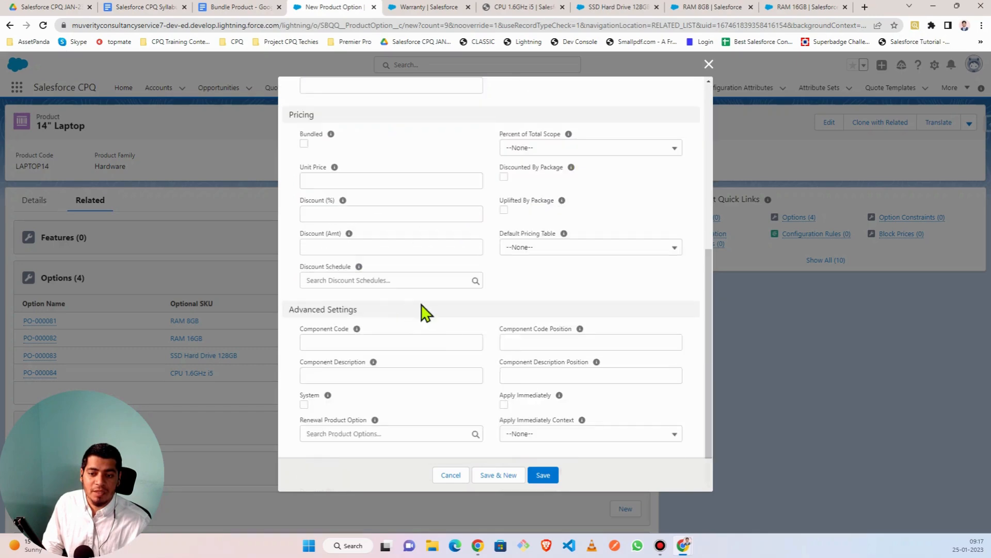
{"action": "scroll", "coordinate": [459, 275], "scroll_direction": "up", "scroll_amount": 5}
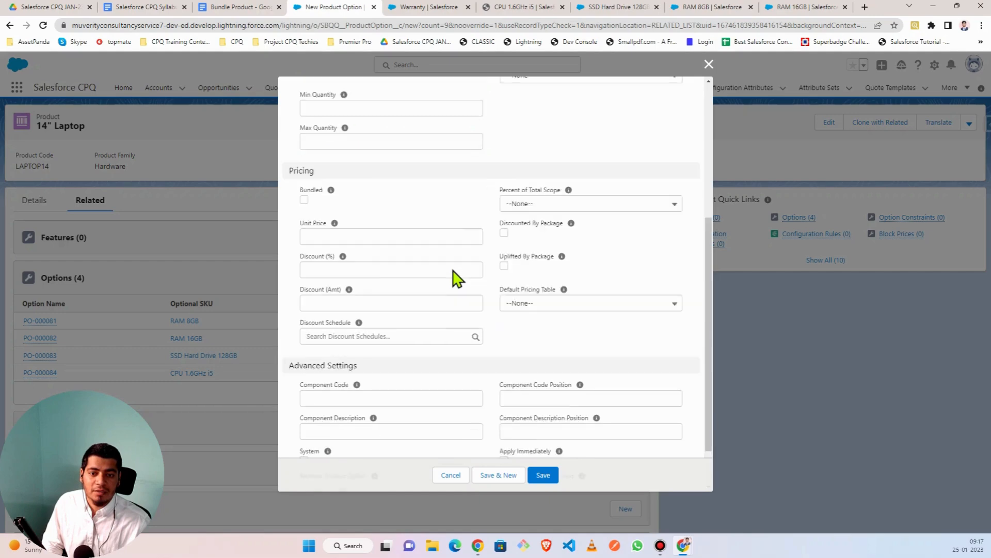
{"action": "left_click", "coordinate": [542, 475]}
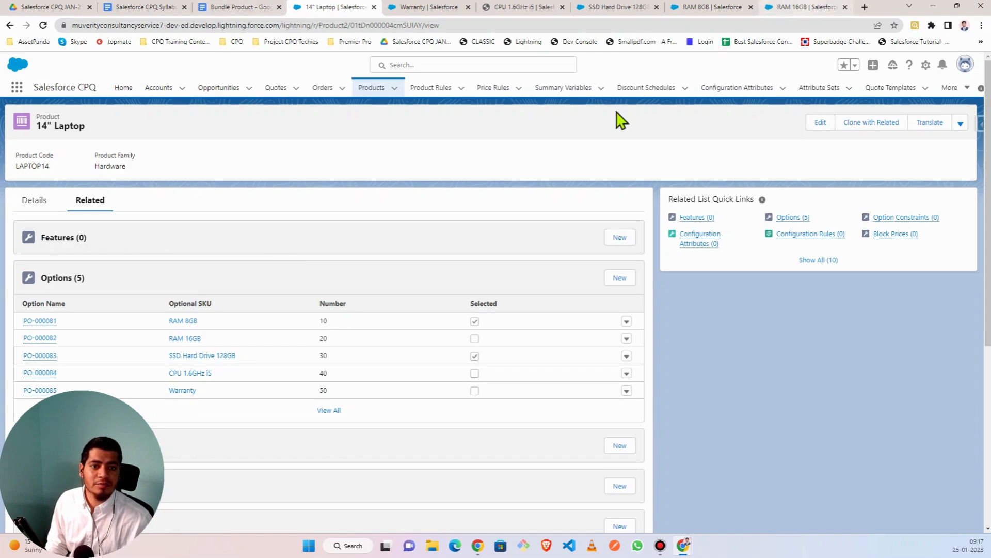
- Open the Quotes list in a new browser tab
{"action": "right_click", "coordinate": [271, 90]}
{"action": "left_click", "coordinate": [316, 98]}
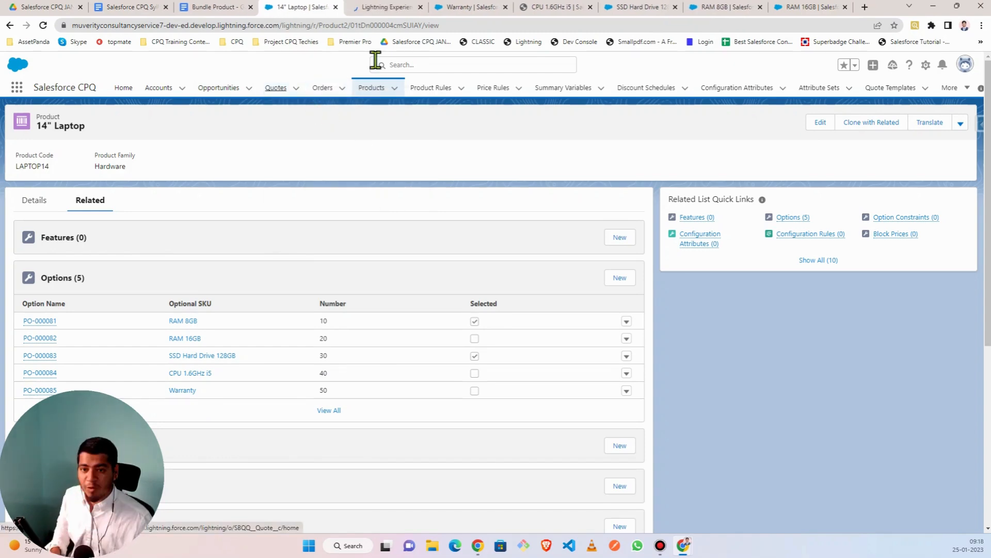
- In the new tab, open the $2,500 draft quote and launch its line editor
{"action": "left_click", "coordinate": [381, 8]}
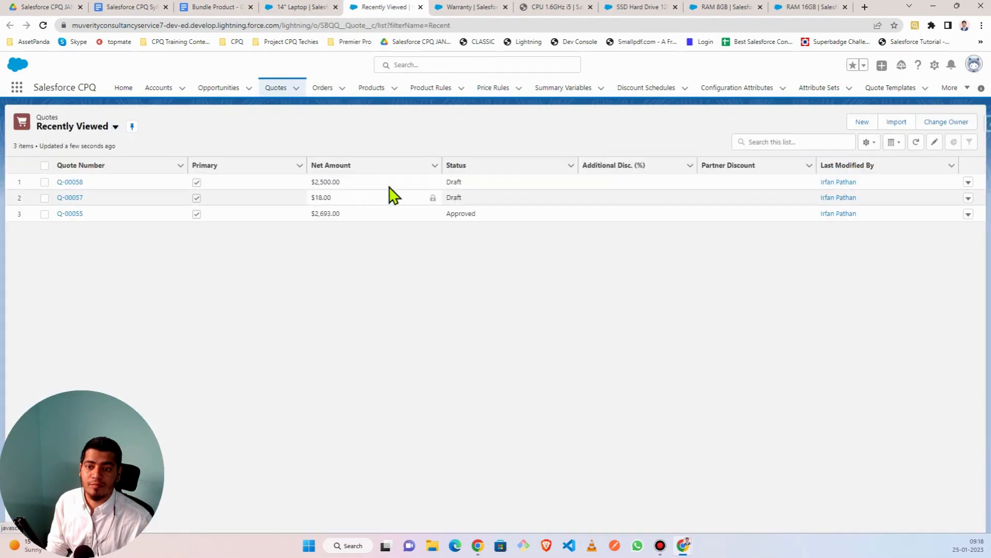
{"action": "left_click", "coordinate": [80, 183]}
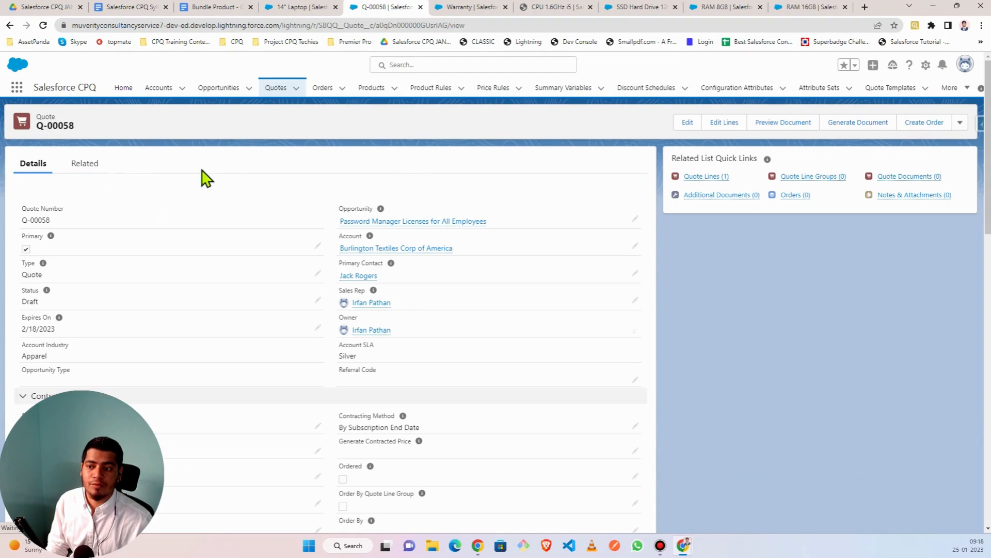
{"action": "left_click", "coordinate": [726, 124]}
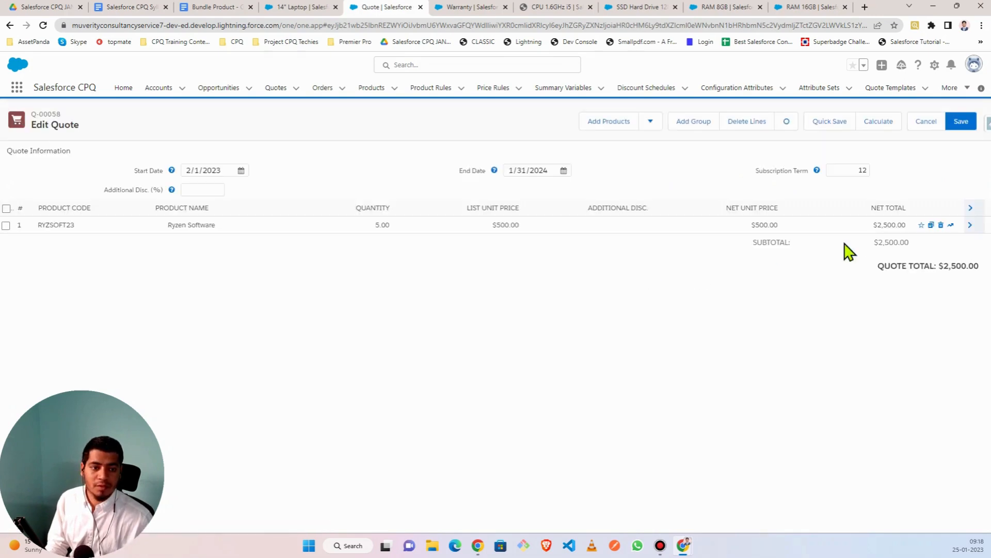
- Delete the Ryzen Software line and add the 14" Laptop bundle to the quote
{"action": "left_click", "coordinate": [941, 226]}
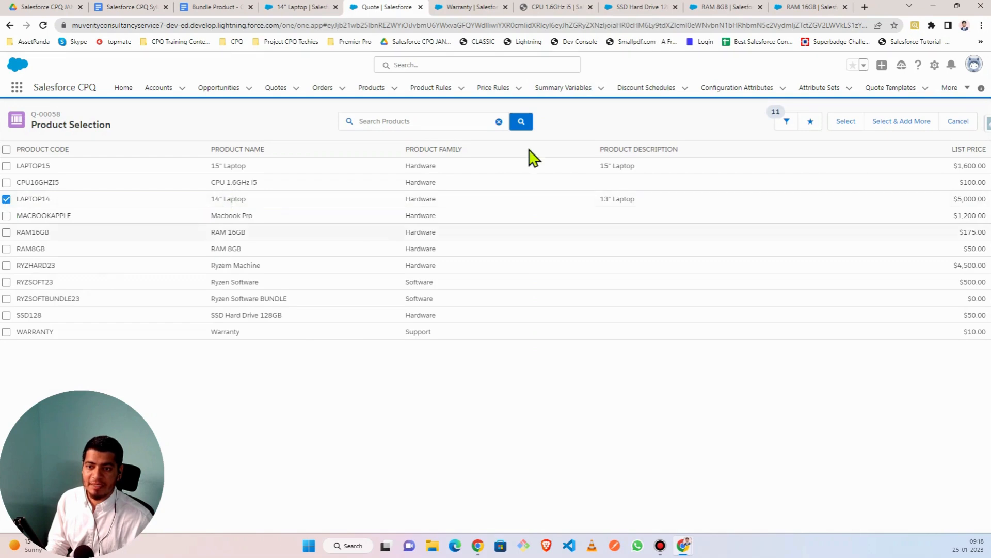
{"action": "left_click", "coordinate": [851, 127]}
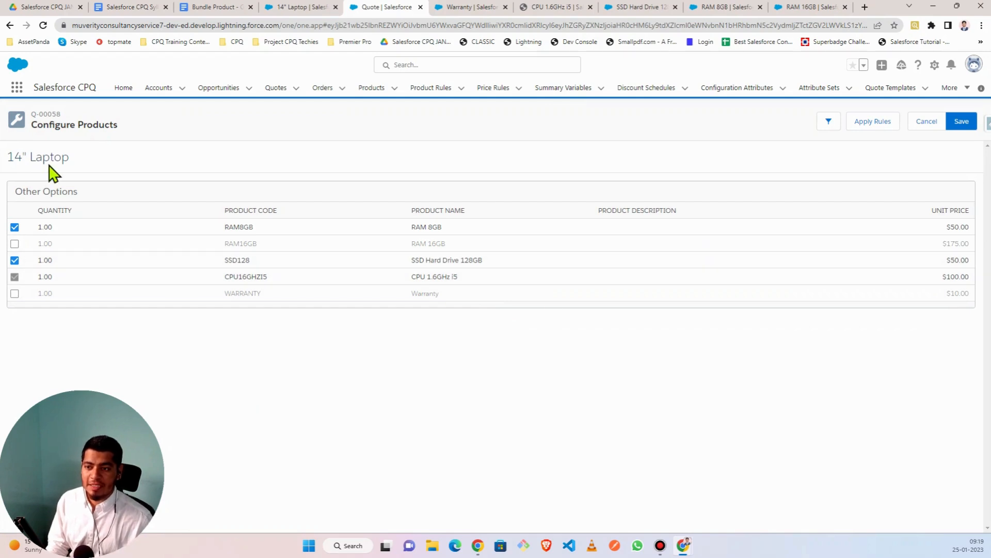
- Select RAM 8GB, SSD Hard Drive 128GB and Warranty, not RAM 16GB, and save
{"action": "triple_click", "coordinate": [64, 156]}
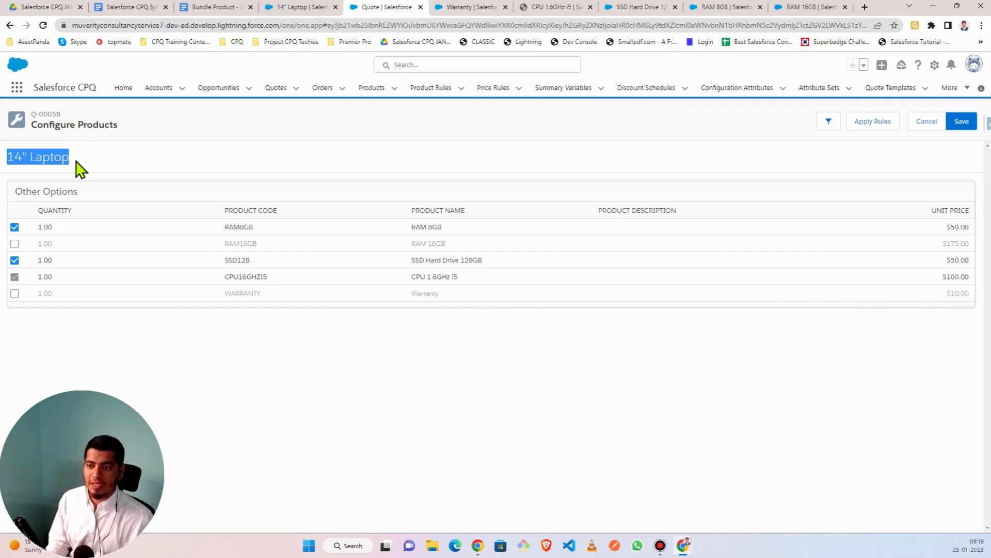
{"action": "left_click", "coordinate": [78, 168]}
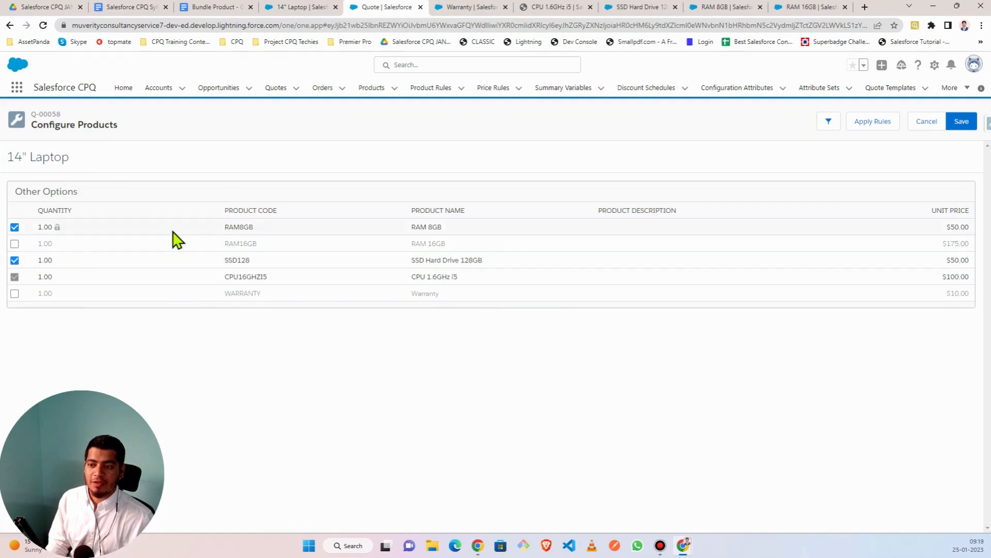
{"action": "left_click", "coordinate": [14, 244]}
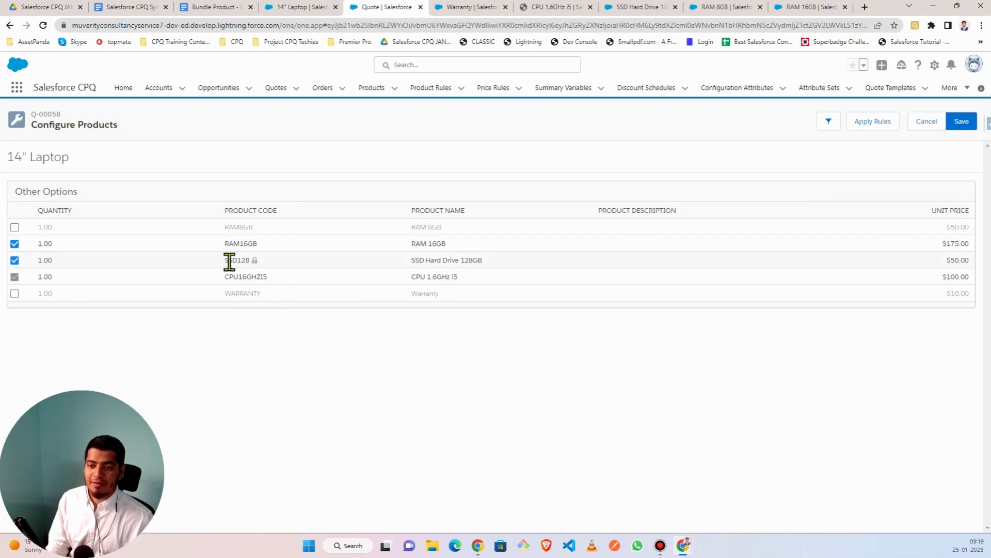
{"action": "left_click", "coordinate": [14, 260]}
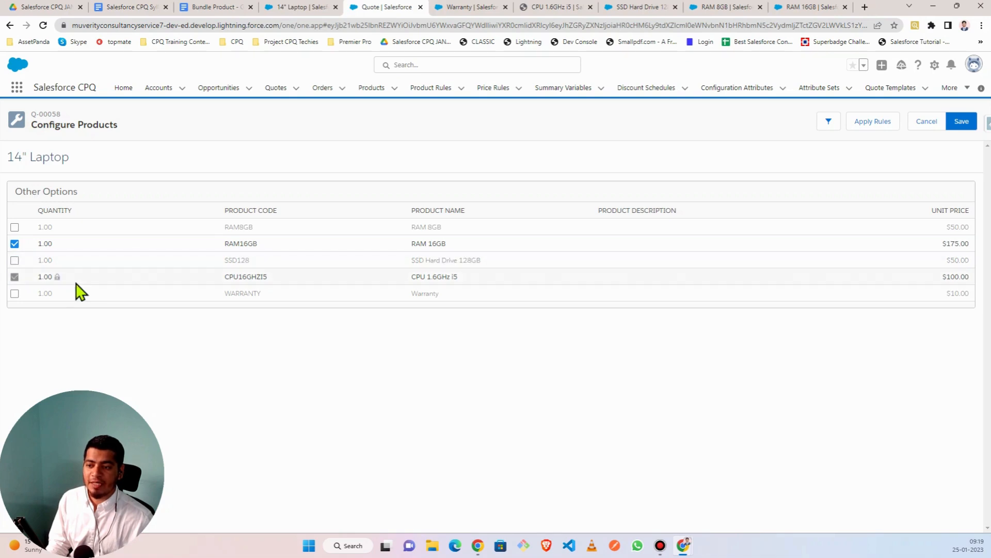
{"action": "left_click", "coordinate": [14, 260]}
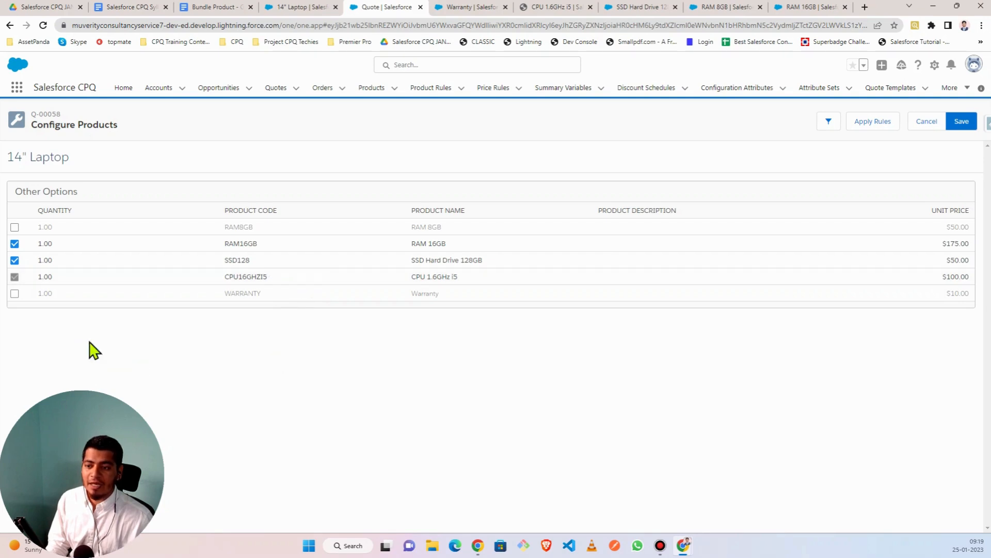
{"action": "left_click", "coordinate": [15, 293]}
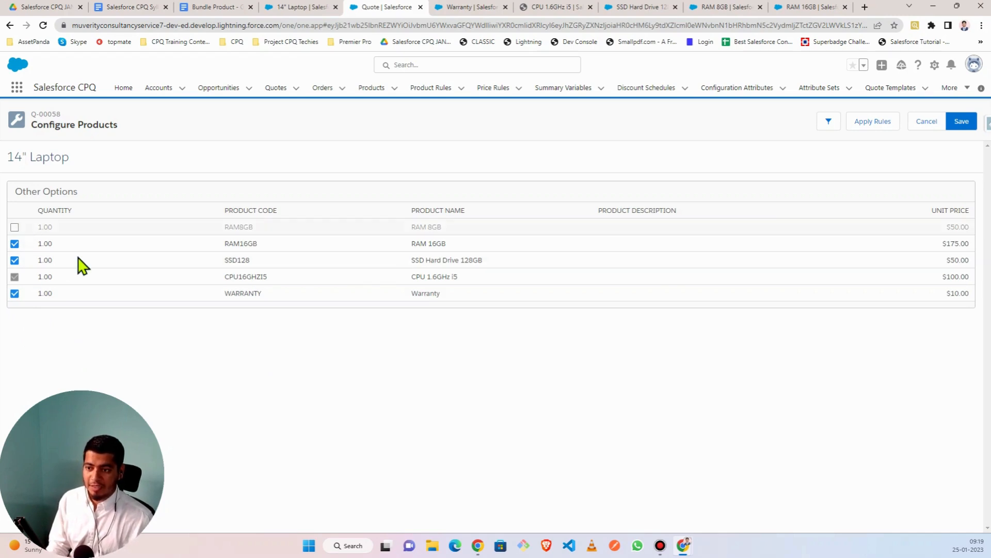
{"action": "left_click", "coordinate": [14, 243]}
{"action": "left_click", "coordinate": [14, 227]}
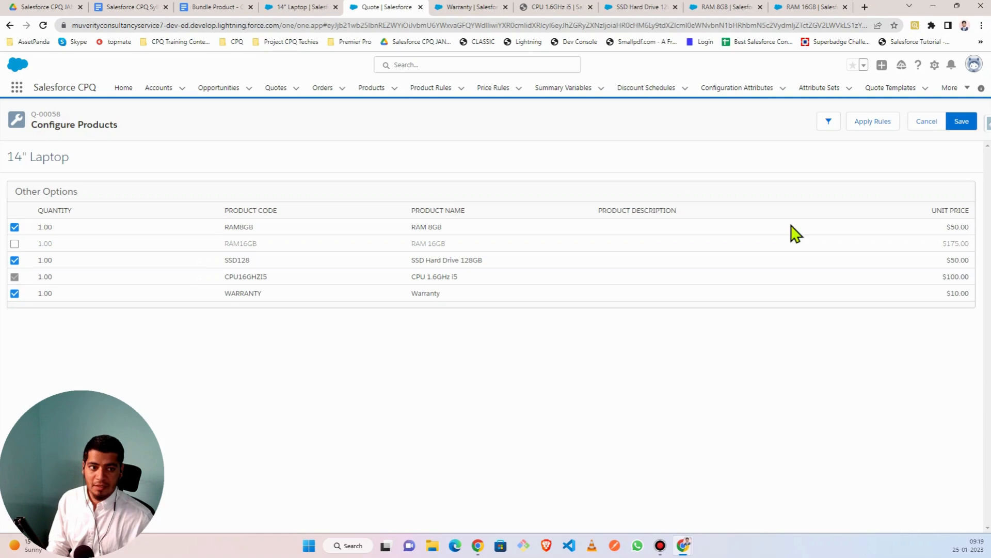
{"action": "left_click", "coordinate": [963, 122]}
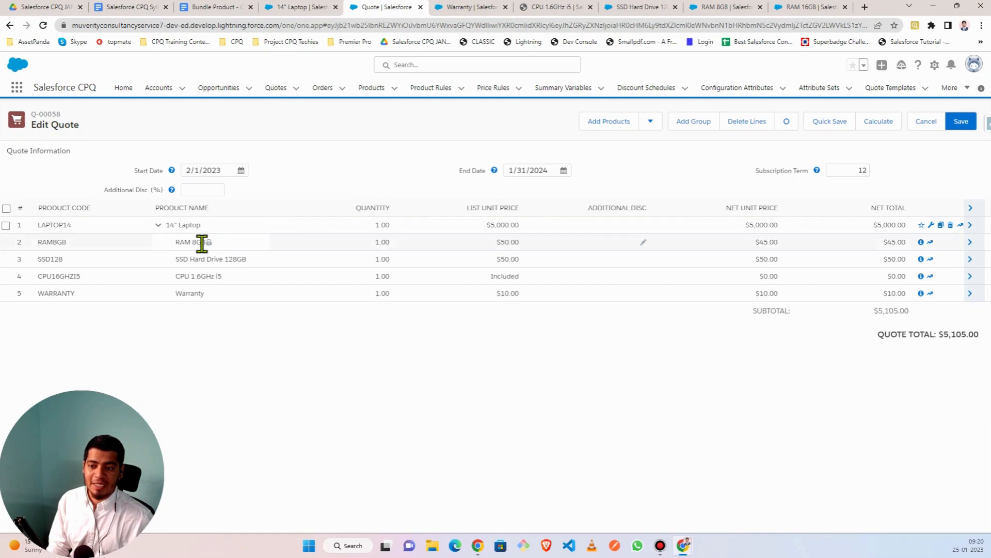
- Move the CPU 1.6GHz i5 line below RAM 8GB, then go back to the 14" Laptop product
{"action": "left_click", "coordinate": [298, 8]}
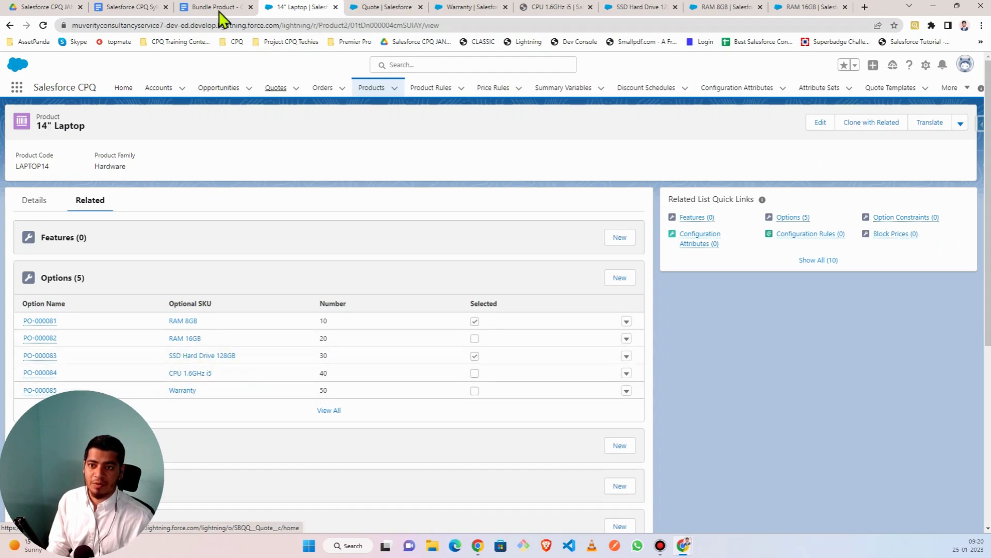
{"action": "left_click", "coordinate": [393, 8]}
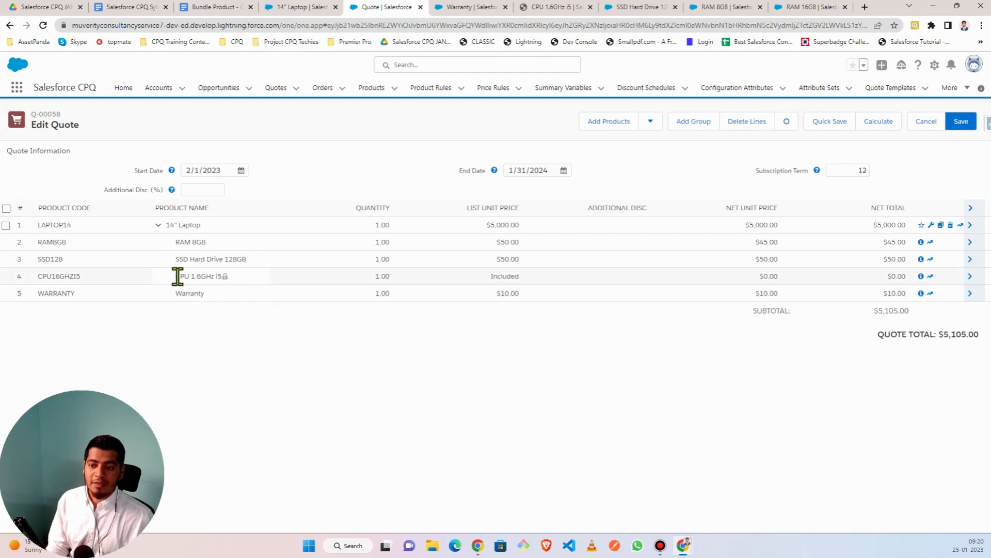
{"action": "left_click_drag", "start_coordinate": [213, 298], "coordinate": [186, 285]}
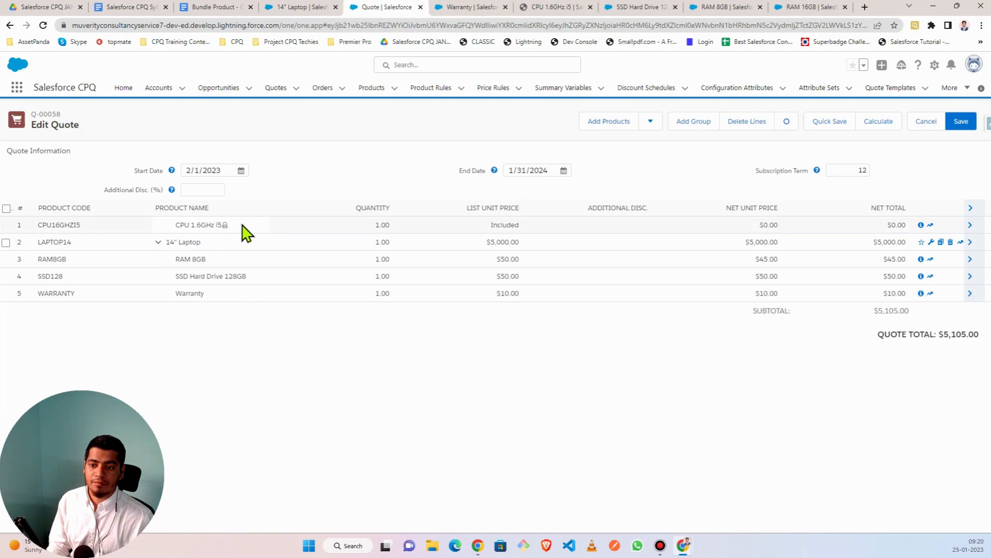
{"action": "left_click_drag", "start_coordinate": [203, 274], "coordinate": [206, 277]}
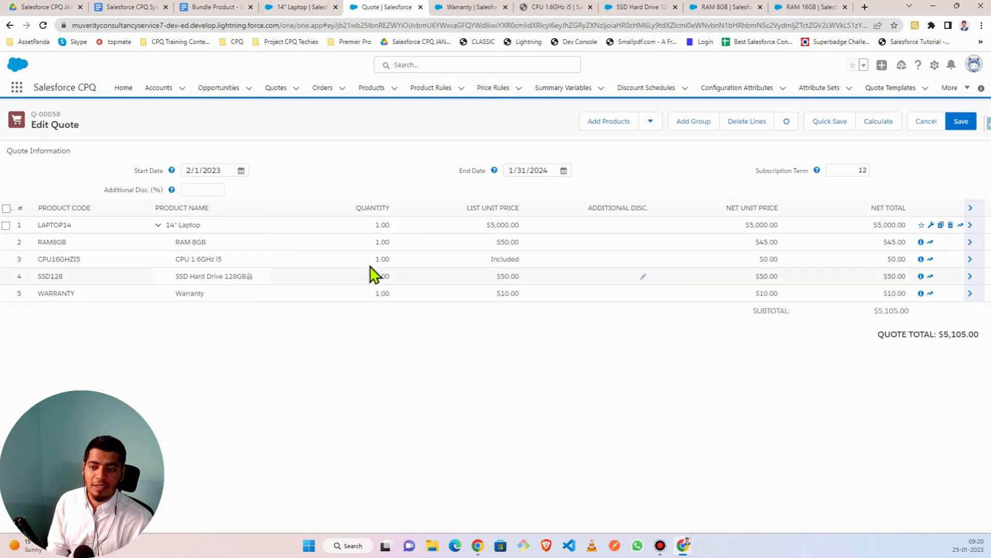
{"action": "left_click", "coordinate": [511, 259]}
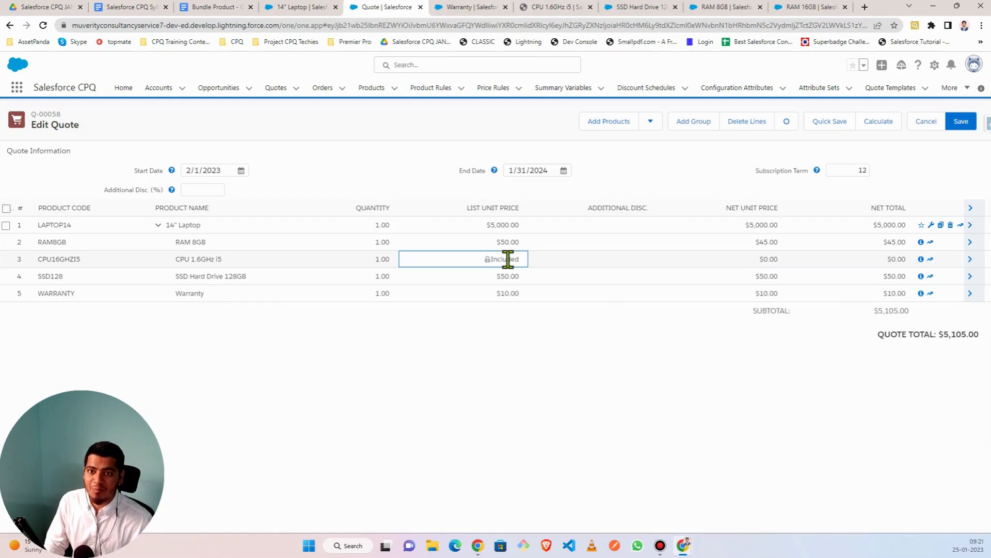
{"action": "left_click", "coordinate": [289, 9]}
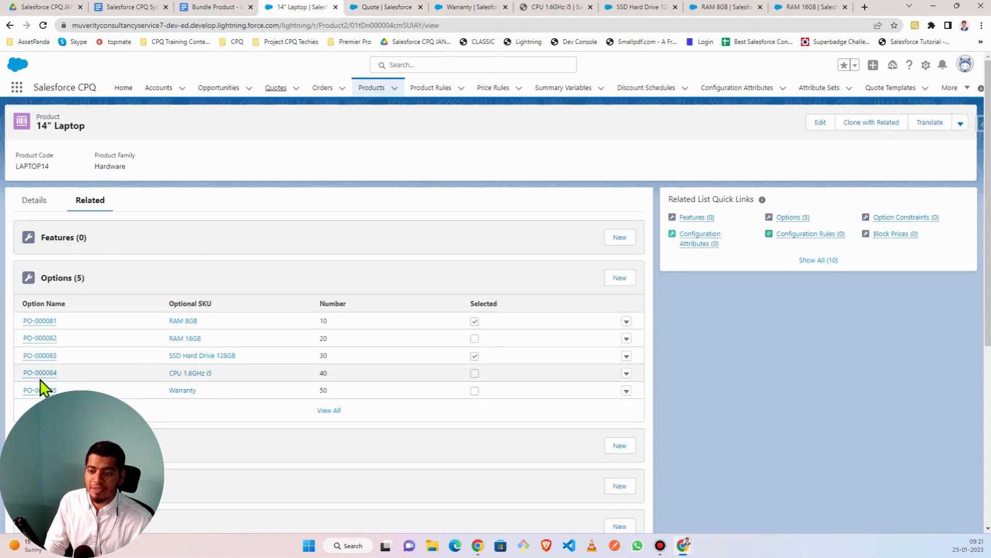
- Review the CPU 1.6GHz i5 option record in its own tab, then return to the quote line editor
{"action": "right_click", "coordinate": [51, 373]}
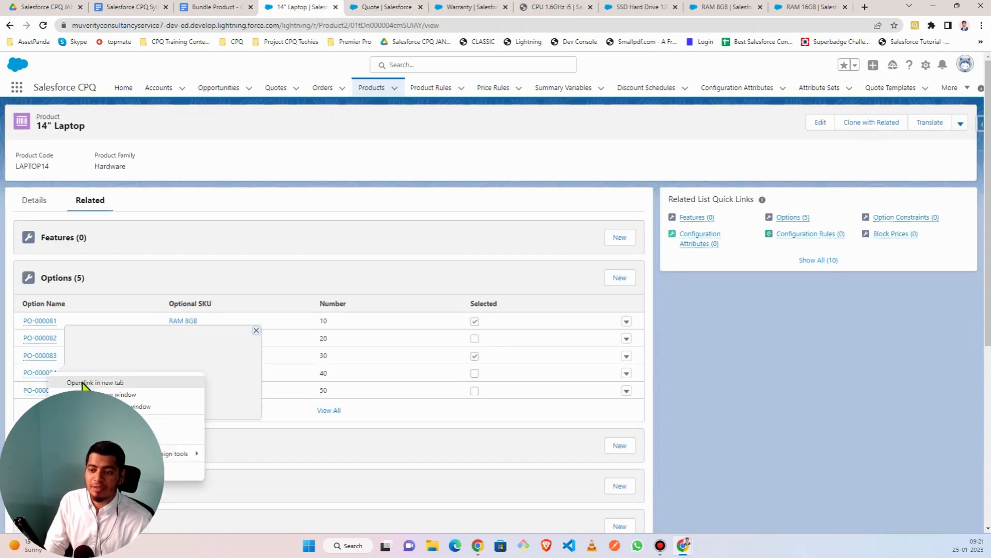
{"action": "left_click", "coordinate": [83, 382]}
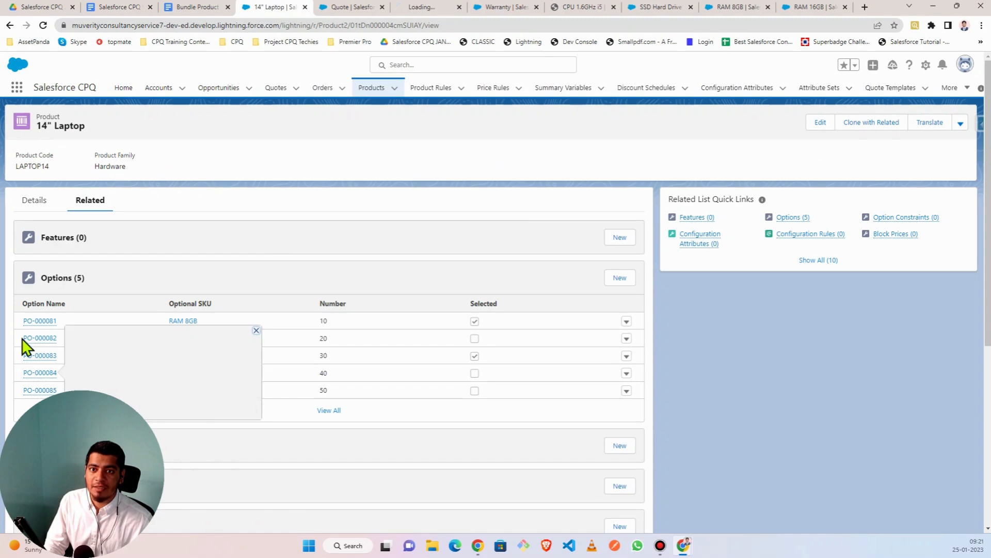
{"action": "left_click", "coordinate": [423, 9]}
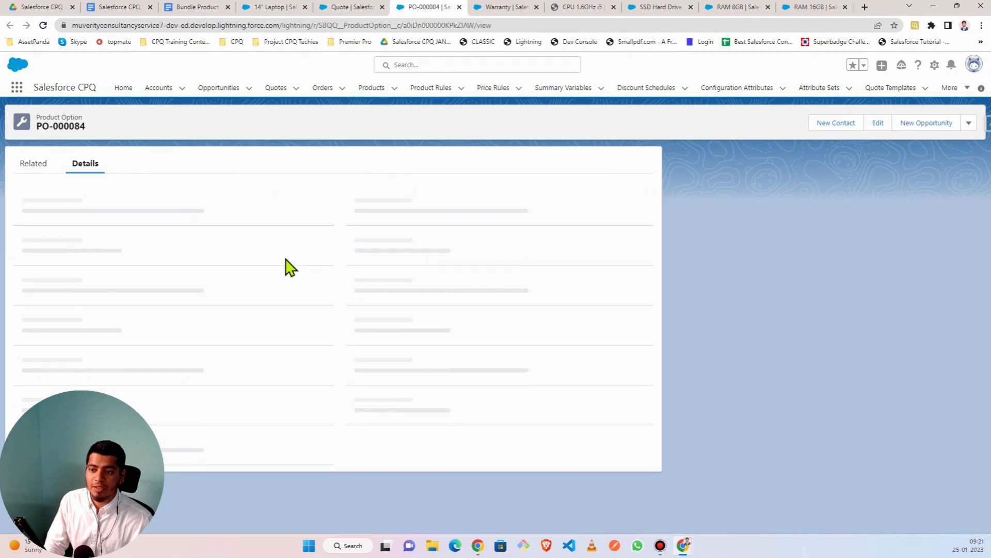
{"action": "scroll", "coordinate": [210, 269], "scroll_direction": "down", "scroll_amount": 3}
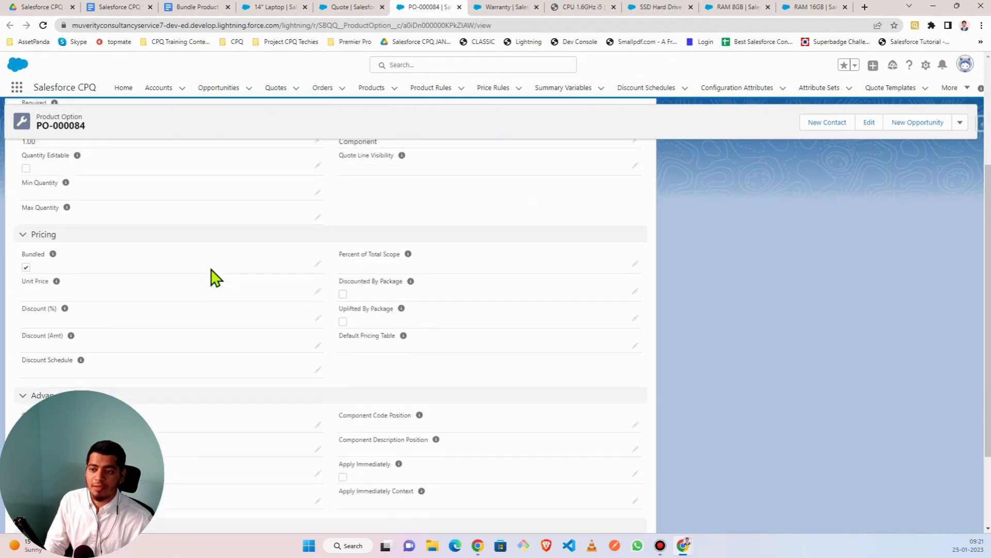
{"action": "scroll", "coordinate": [33, 344], "scroll_direction": "down", "scroll_amount": 2}
{"action": "scroll", "coordinate": [40, 288], "scroll_direction": "up", "scroll_amount": 5}
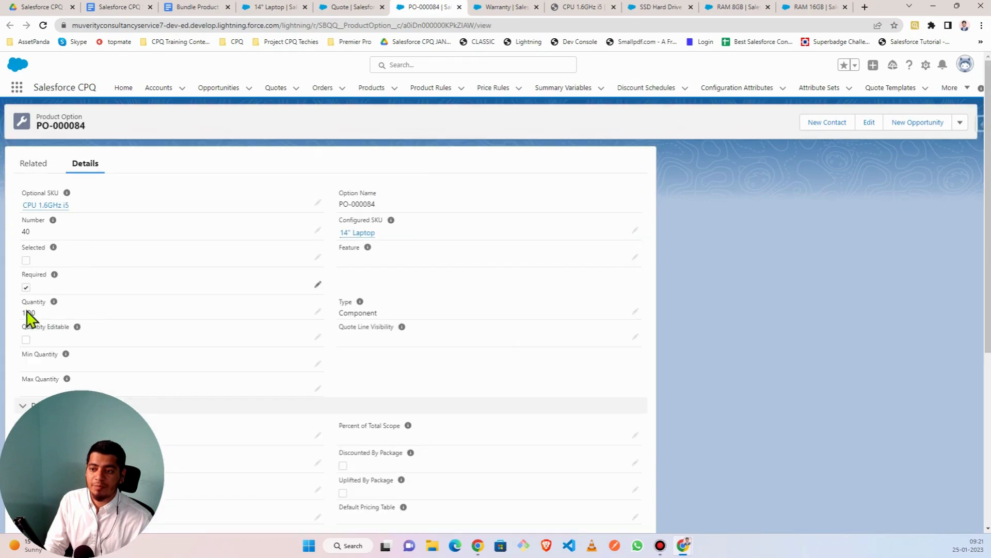
{"action": "scroll", "coordinate": [26, 392], "scroll_direction": "down", "scroll_amount": 3}
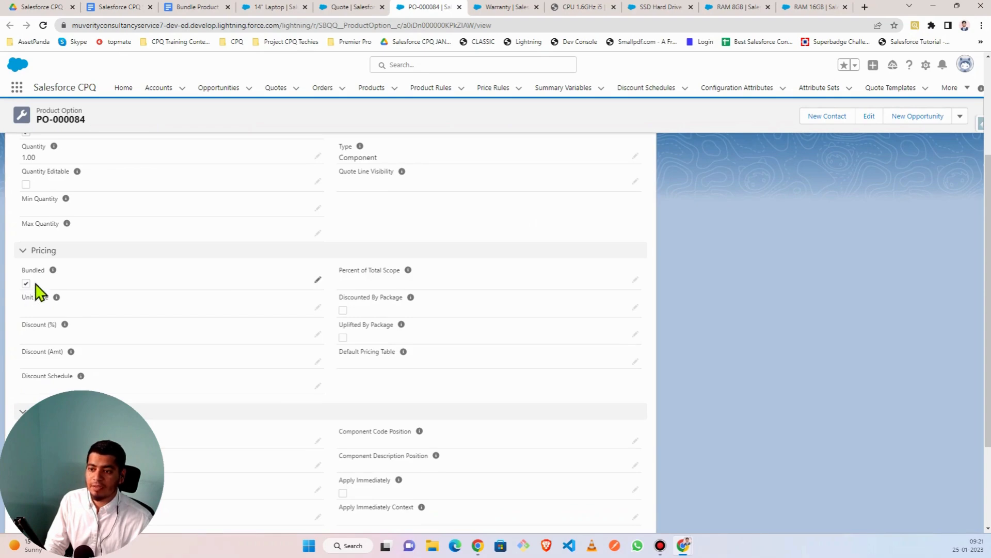
{"action": "scroll", "coordinate": [195, 312], "scroll_direction": "up", "scroll_amount": 3}
{"action": "left_click", "coordinate": [368, 8]}
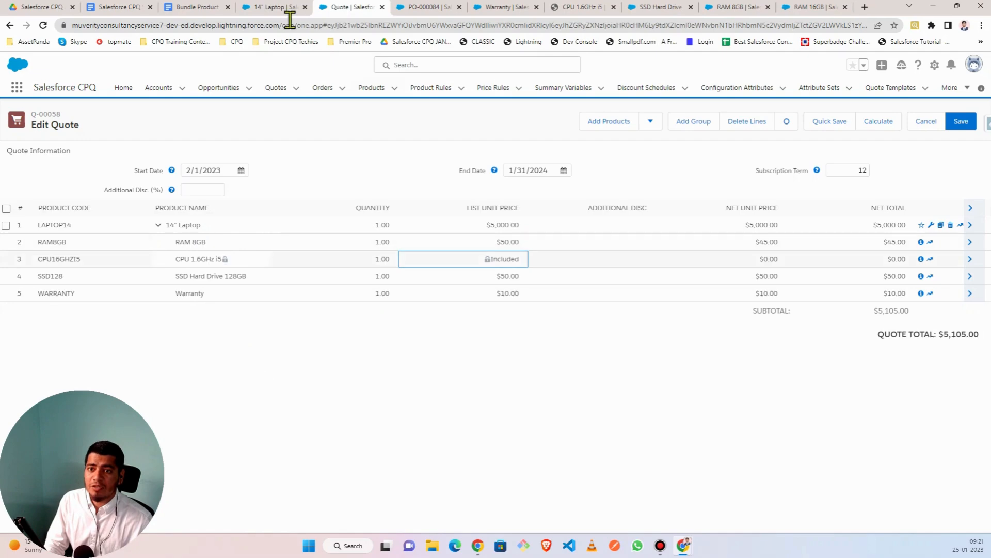
- Back on the 14" Laptop page, dismiss the CPU preview and start a new Feature
{"action": "left_click", "coordinate": [272, 7]}
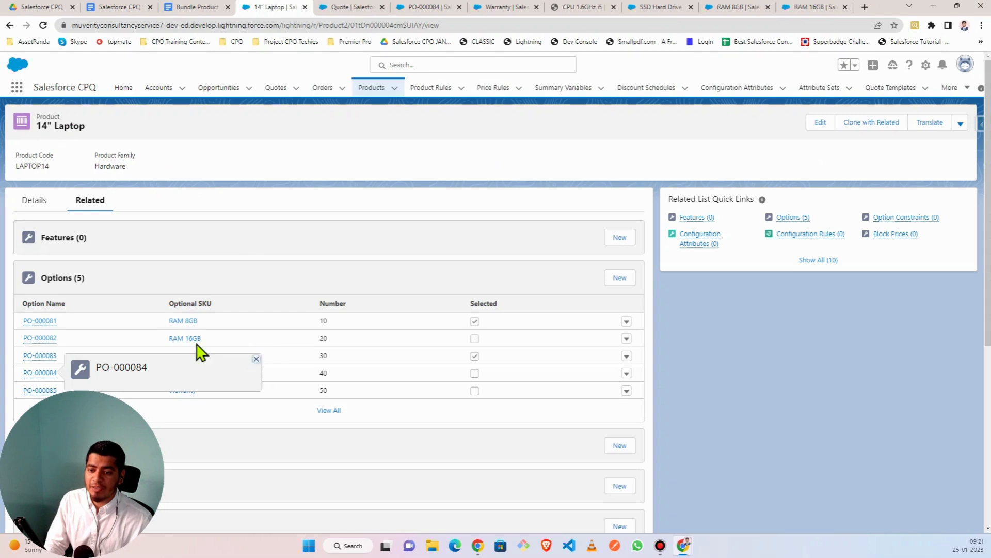
{"action": "left_click", "coordinate": [256, 358]}
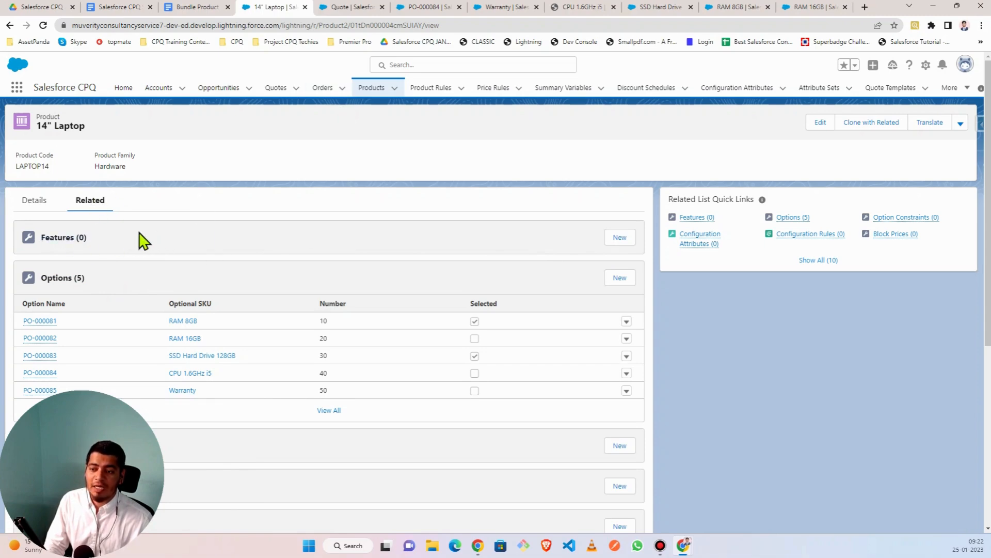
{"action": "left_click", "coordinate": [620, 238]}
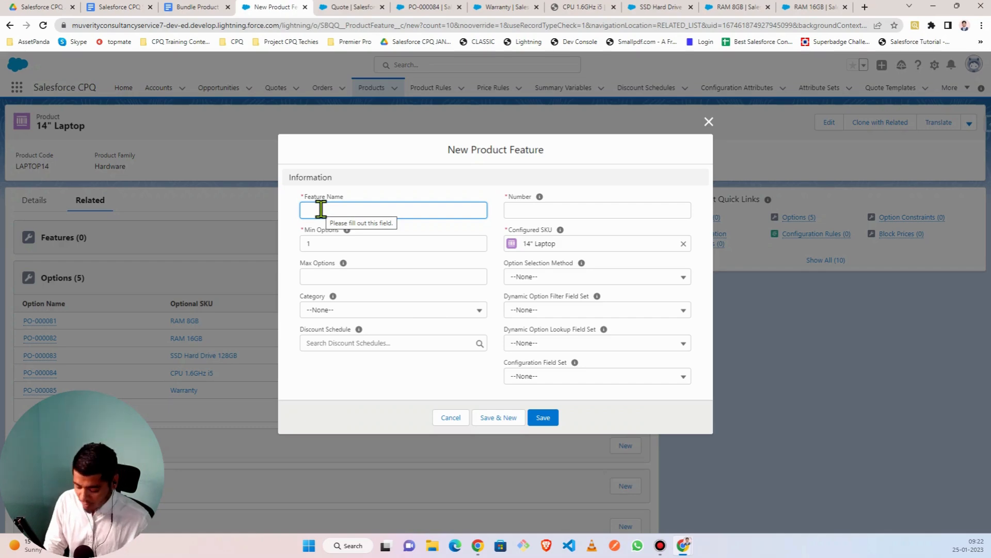
- Give the Memory feature number 10, Min Options 0 and Max Options 1
{"action": "type", "text": "mEMORY"}
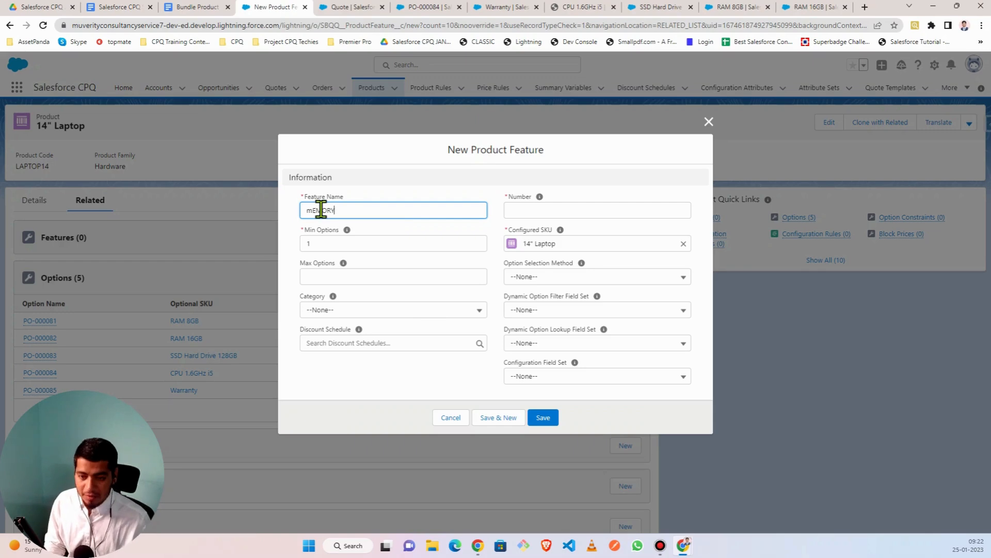
{"action": "key", "text": "BackSpace"}
{"action": "key", "text": "BackSpace"}
{"action": "key", "text": "BackSpace"}
{"action": "key", "text": "BackSpace"}
{"action": "key", "text": "BackSpace"}
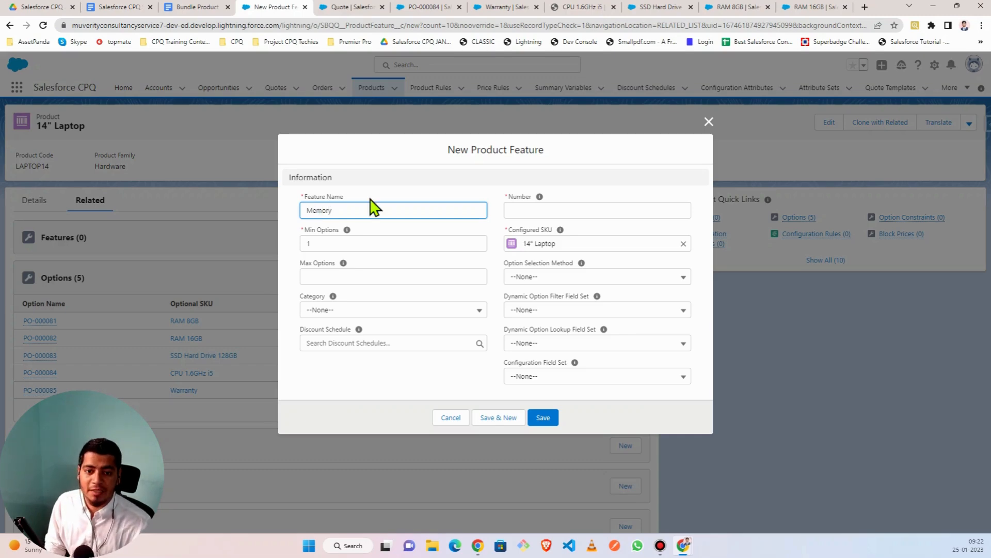
{"action": "left_click", "coordinate": [522, 210]}
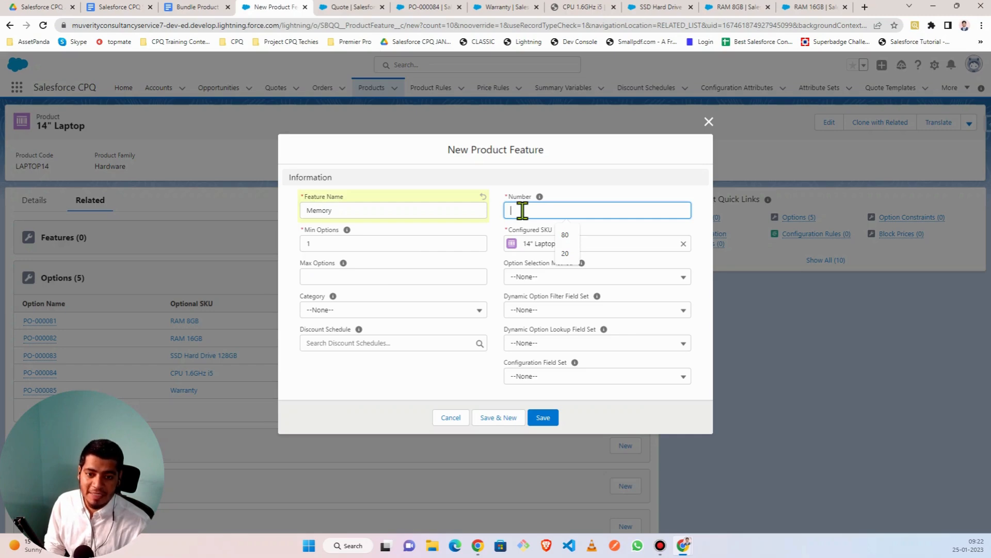
{"action": "type", "text": "10"}
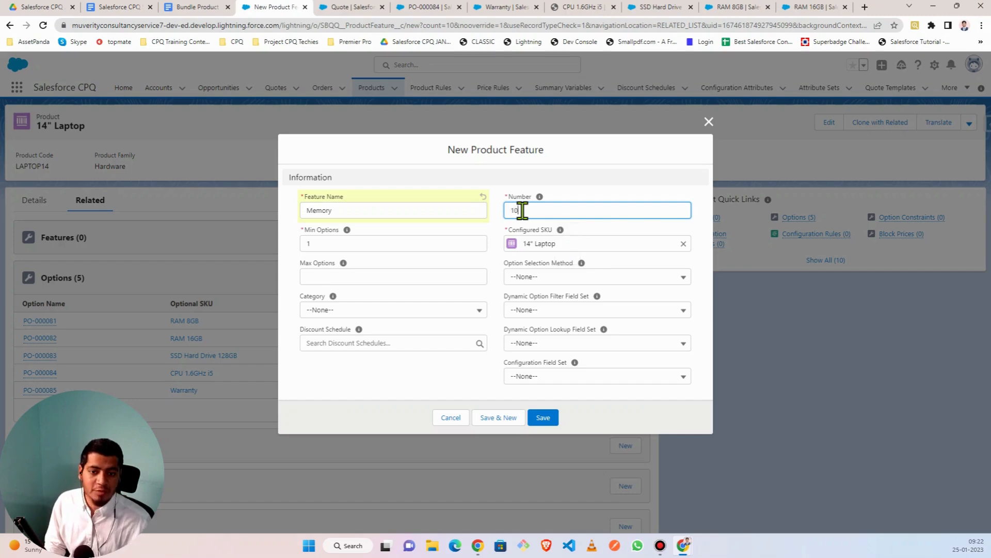
{"action": "left_click", "coordinate": [321, 244]}
{"action": "left_click", "coordinate": [327, 277]}
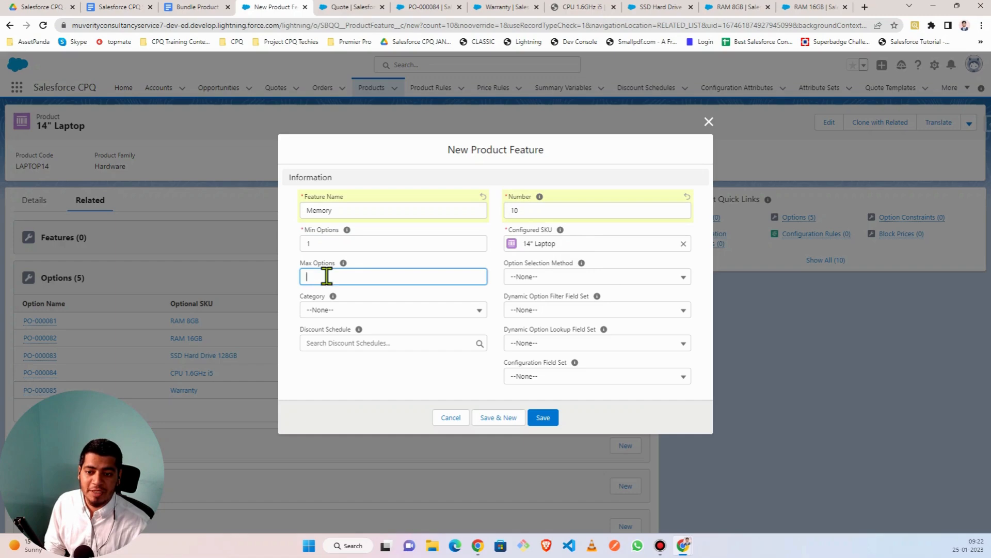
{"action": "left_click", "coordinate": [321, 243]}
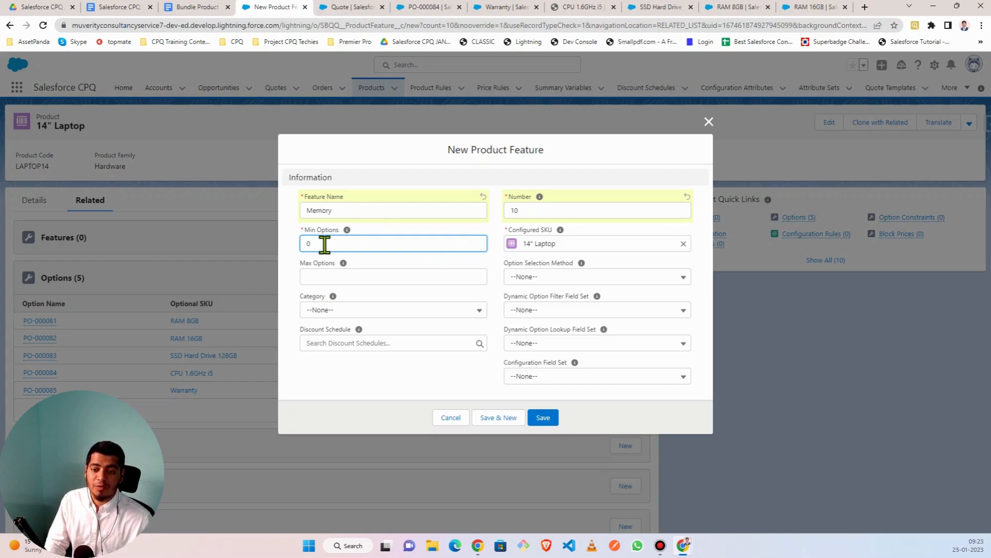
{"action": "left_click", "coordinate": [322, 276]}
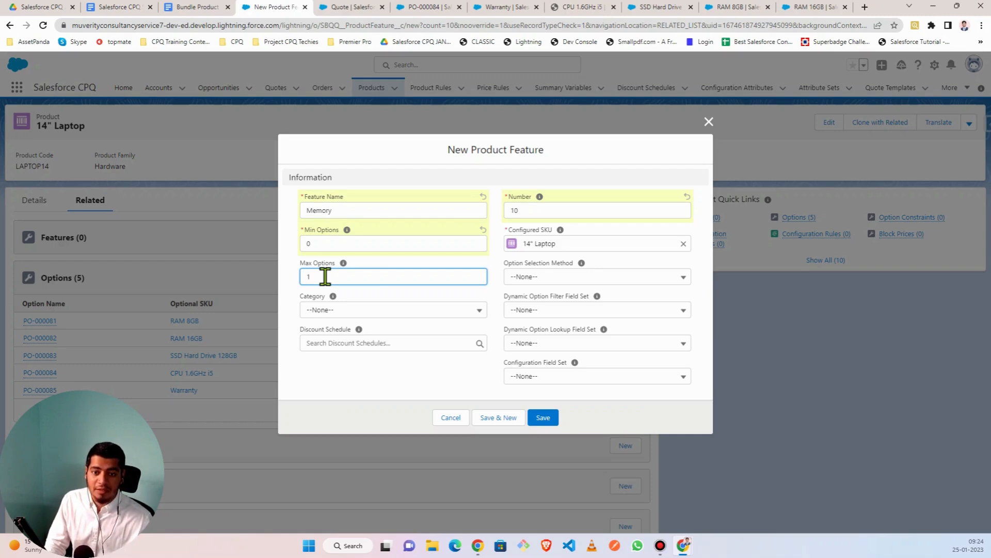
- Leave the option selection method unset and set the category to Hardware
{"action": "left_click", "coordinate": [542, 278]}
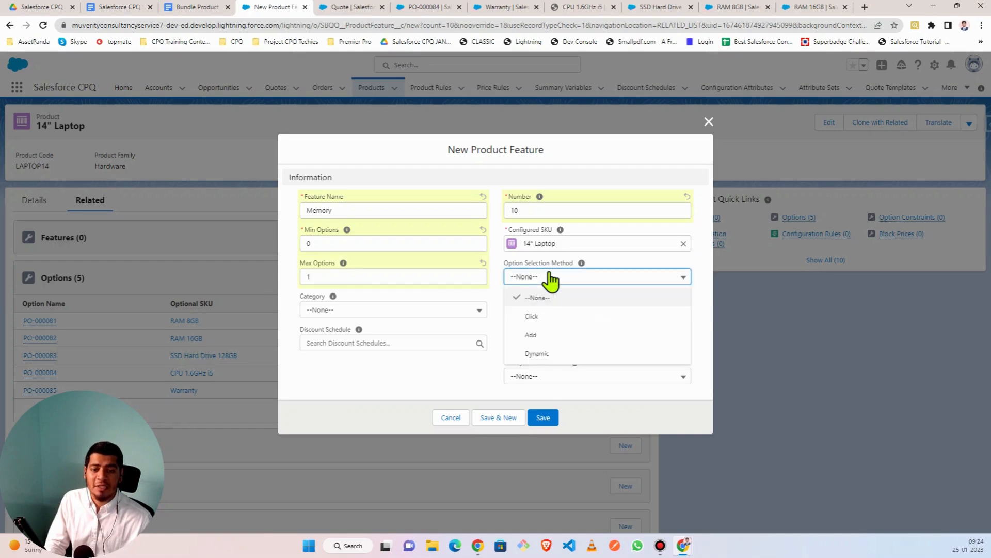
{"action": "left_click", "coordinate": [550, 274]}
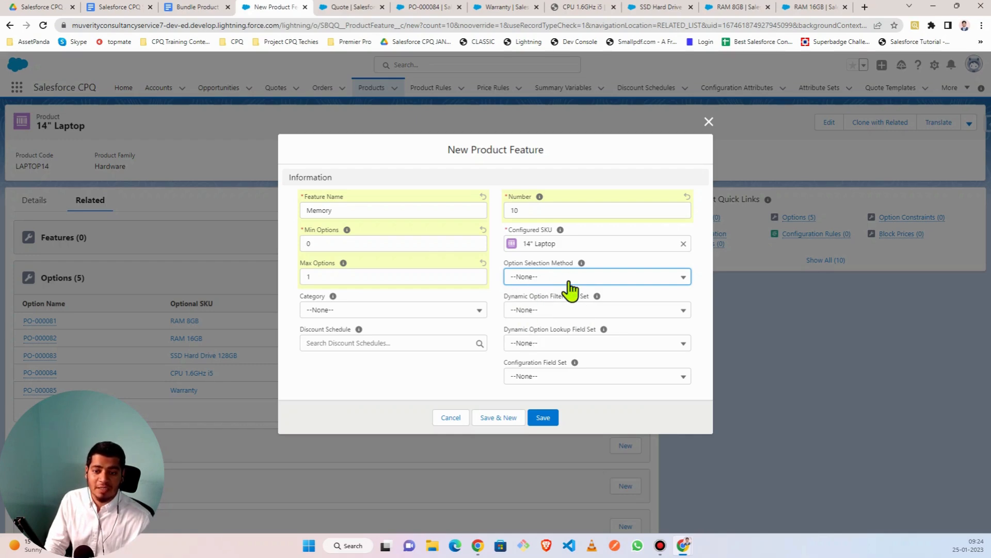
{"action": "left_click", "coordinate": [403, 309]}
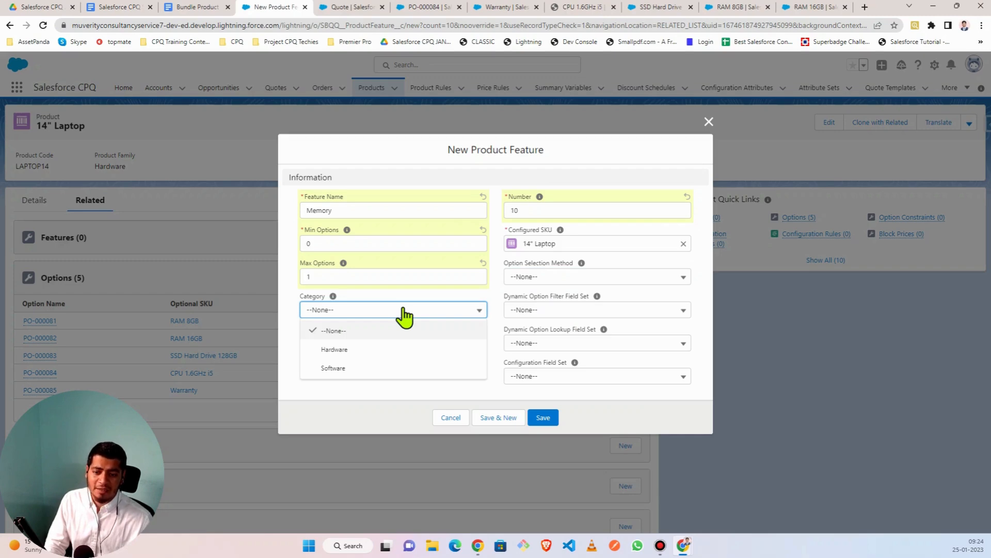
{"action": "left_click", "coordinate": [341, 351]}
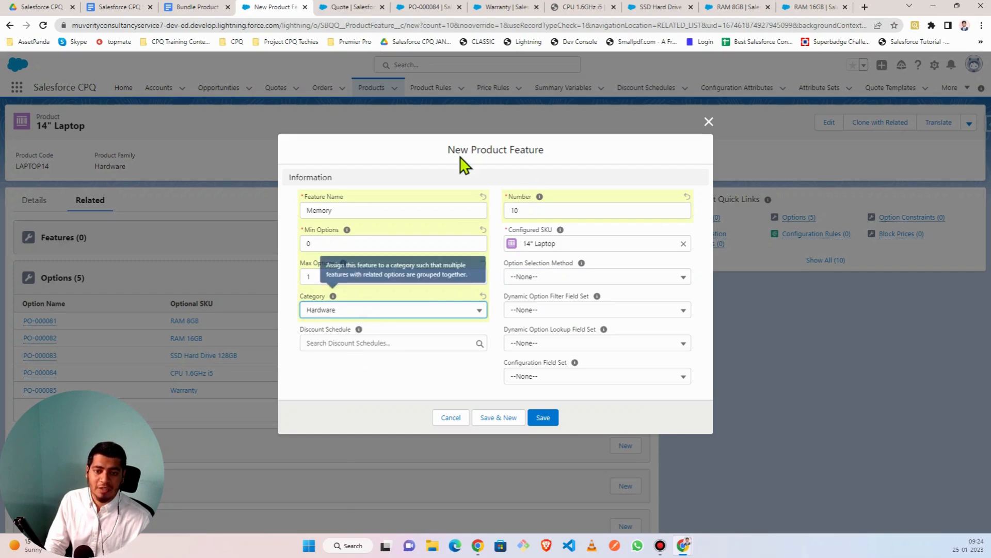
{"action": "left_click", "coordinate": [322, 343]}
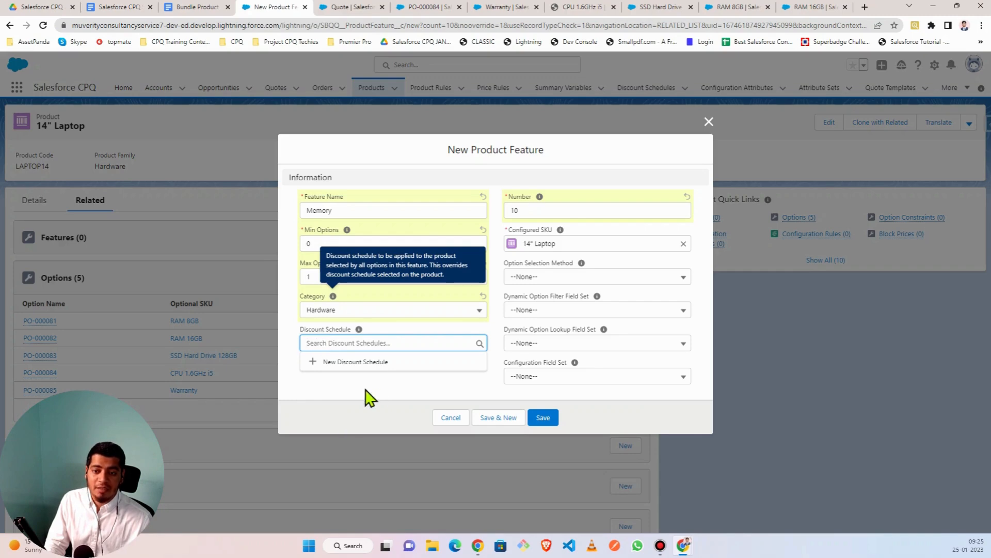
- Save Memory and start a new feature named 'Sorage' with Min Options 0
{"action": "left_click", "coordinate": [498, 419]}
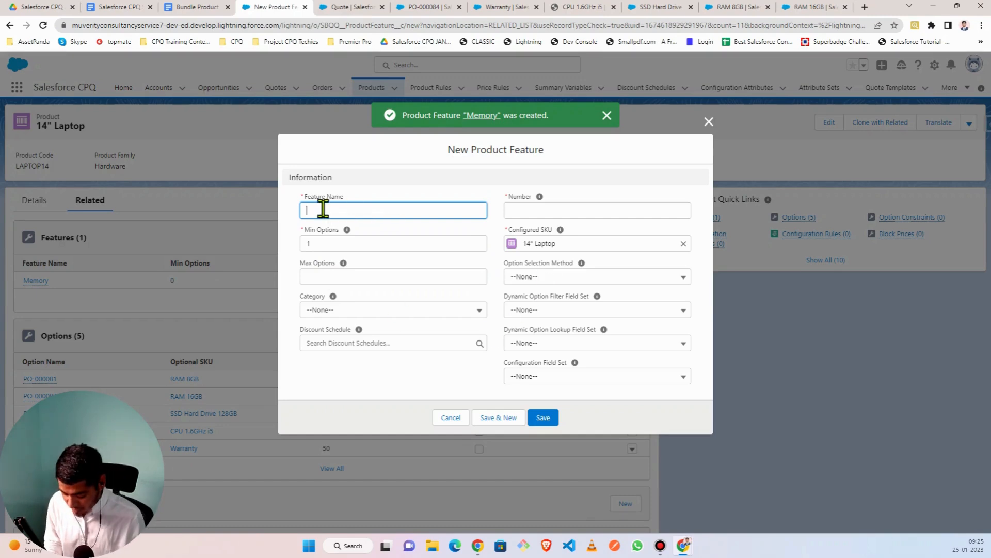
{"action": "type", "text": "Sorage"}
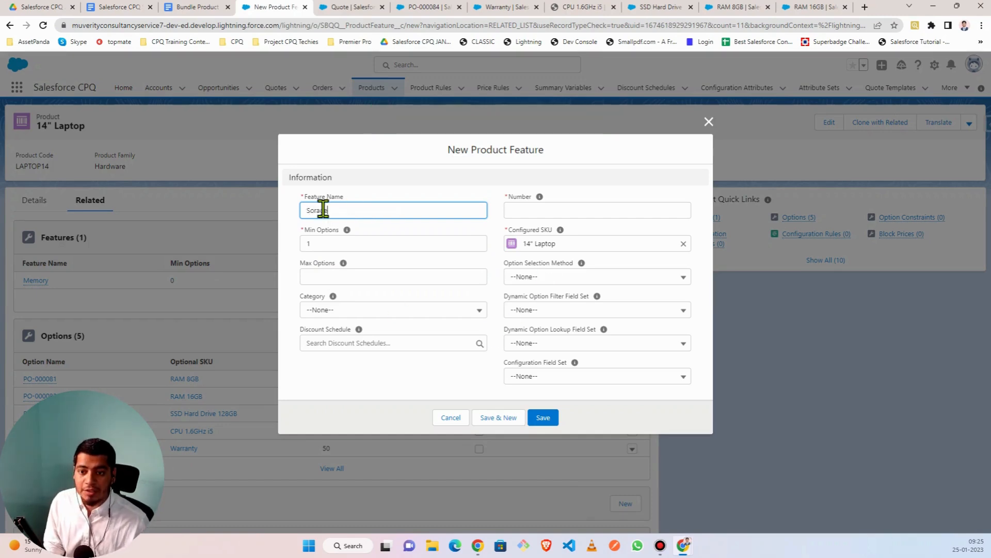
{"action": "left_click", "coordinate": [314, 244]}
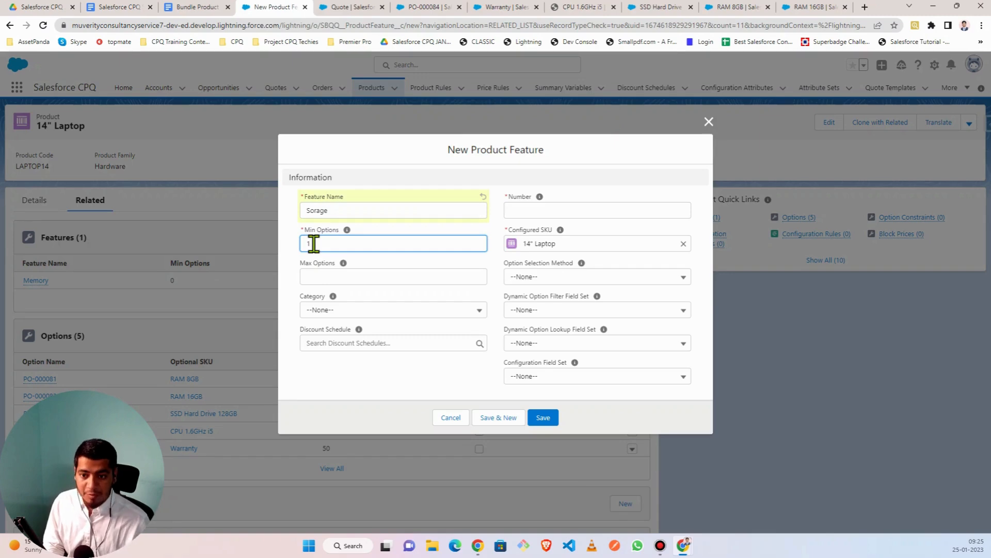
{"action": "type", "text": "0"}
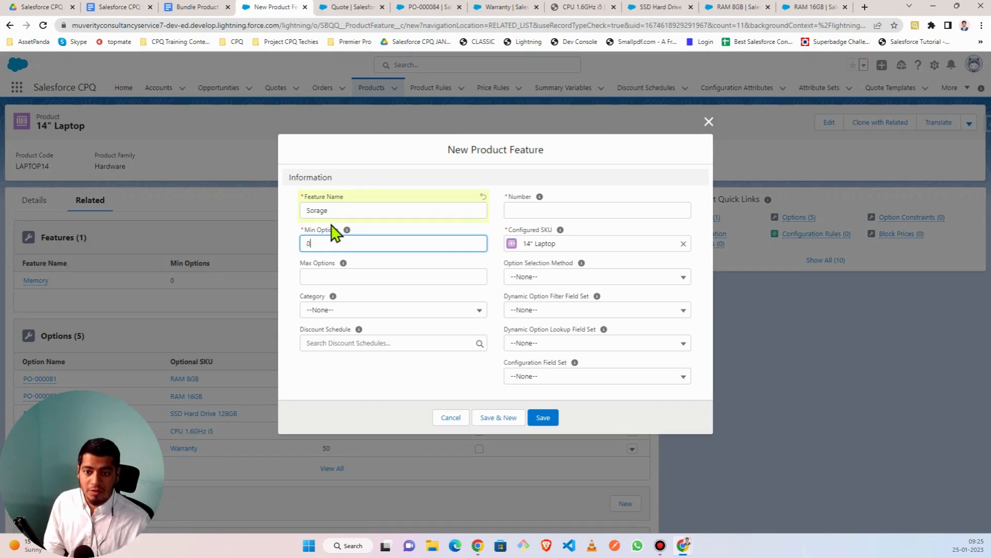
{"action": "left_click", "coordinate": [323, 274]}
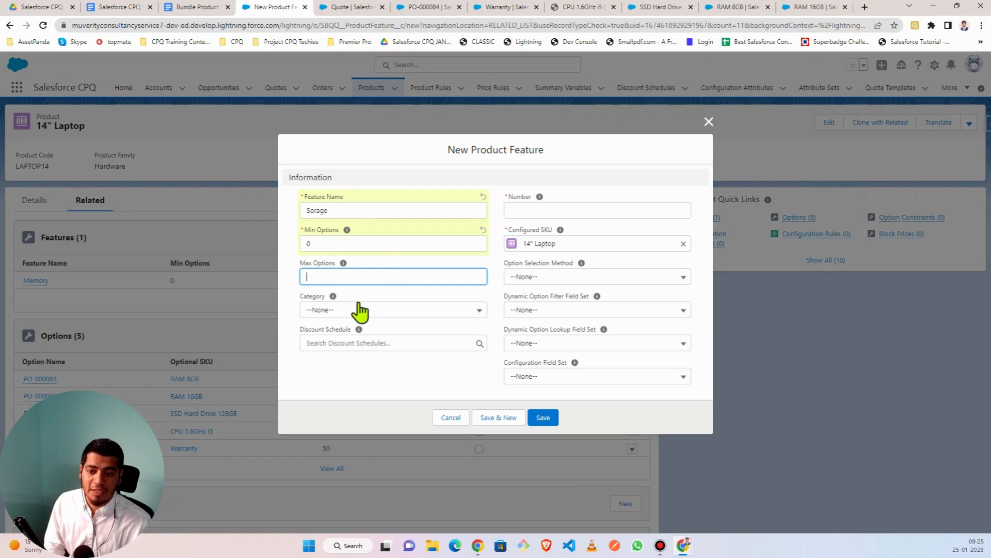
- Give Sorage number 20 and category Hardware, then save it
{"action": "left_click", "coordinate": [553, 209]}
{"action": "type", "text": "20"}
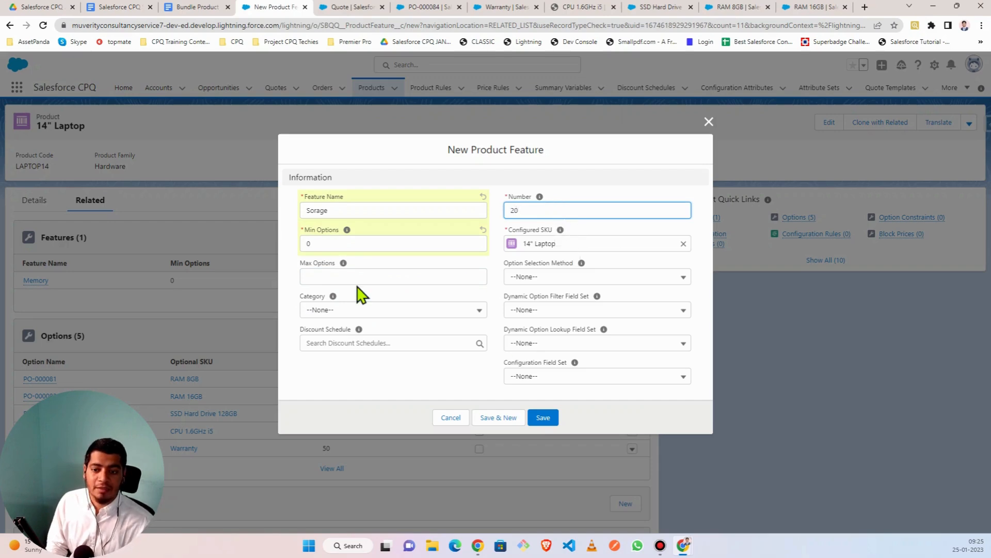
{"action": "left_click", "coordinate": [352, 311]}
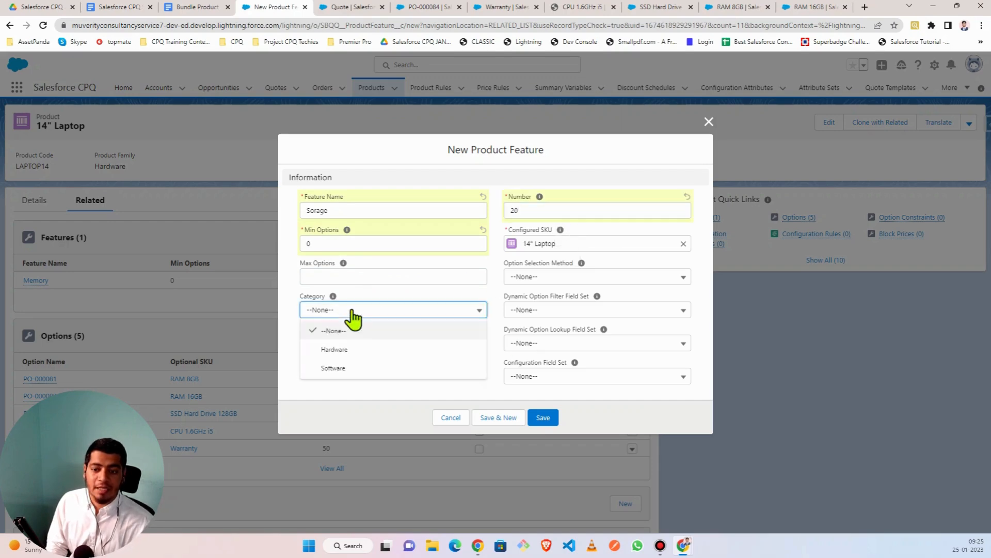
{"action": "left_click", "coordinate": [341, 350]}
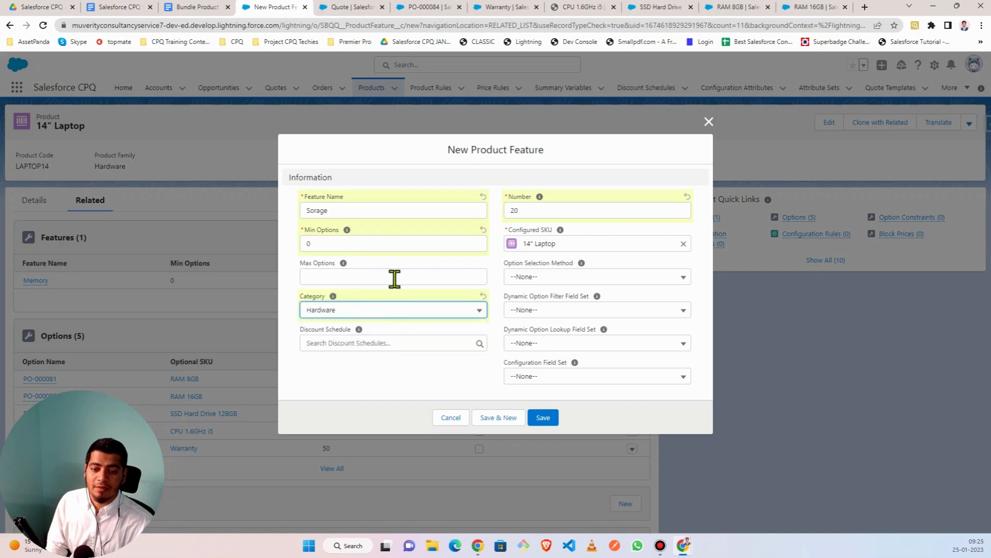
{"action": "left_click", "coordinate": [496, 417]}
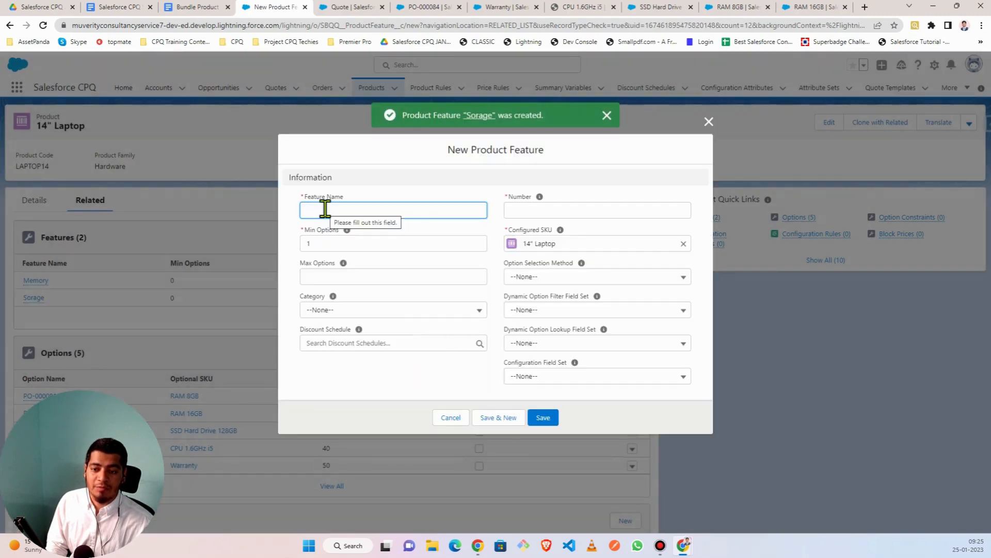
- Name the new feature Processor with Min Options 1 and Max Options 1
{"action": "type", "text": "Processor"}
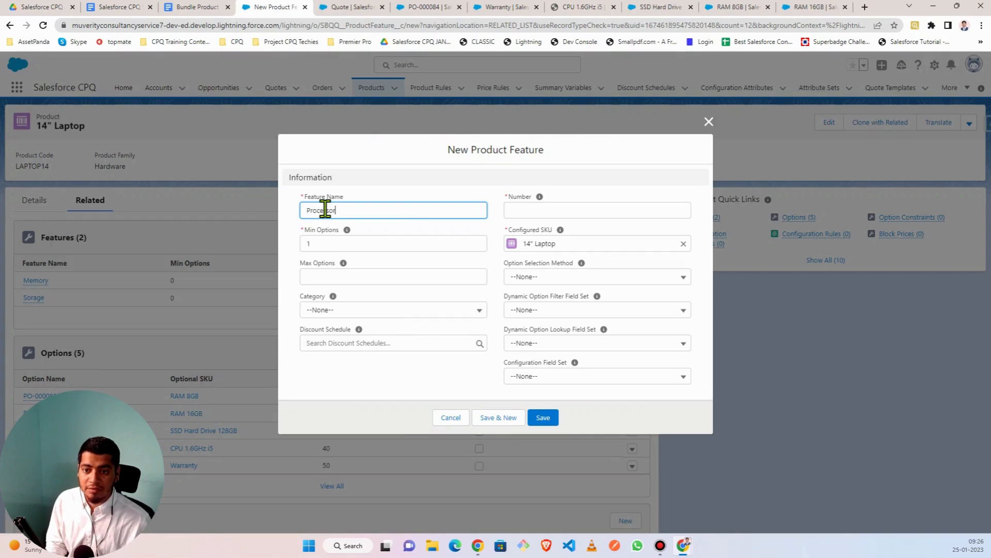
{"action": "left_click", "coordinate": [318, 245]}
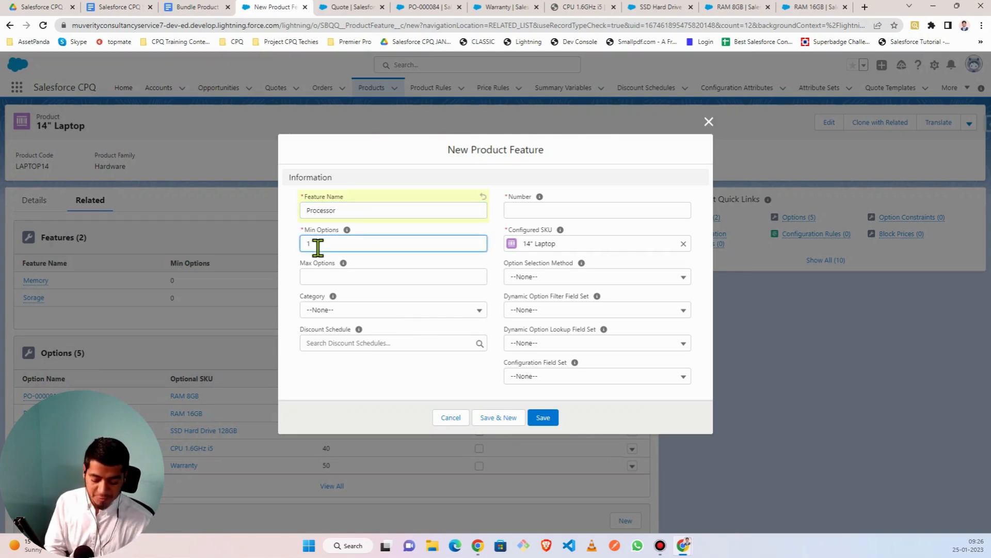
{"action": "key", "text": "BackSpace"}
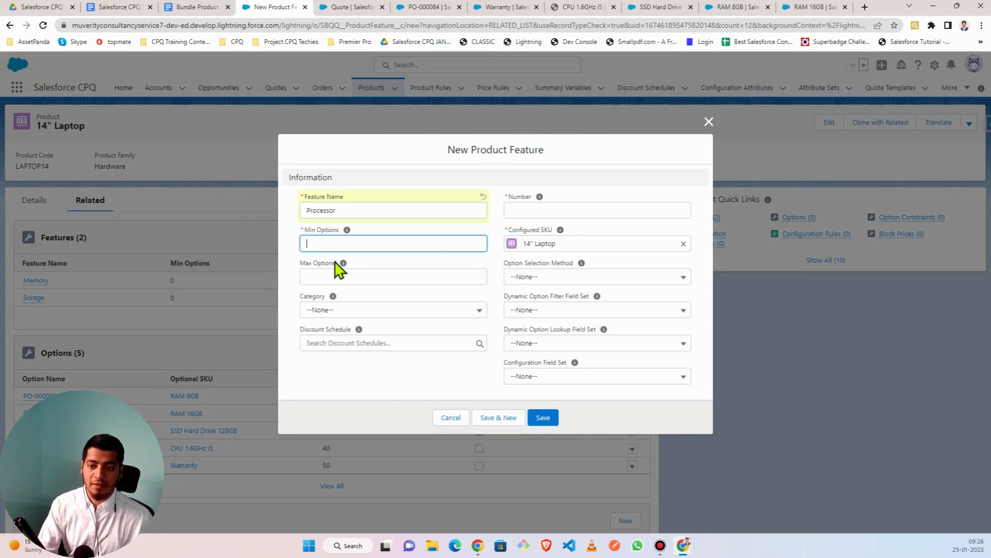
{"action": "type", "text": "1"}
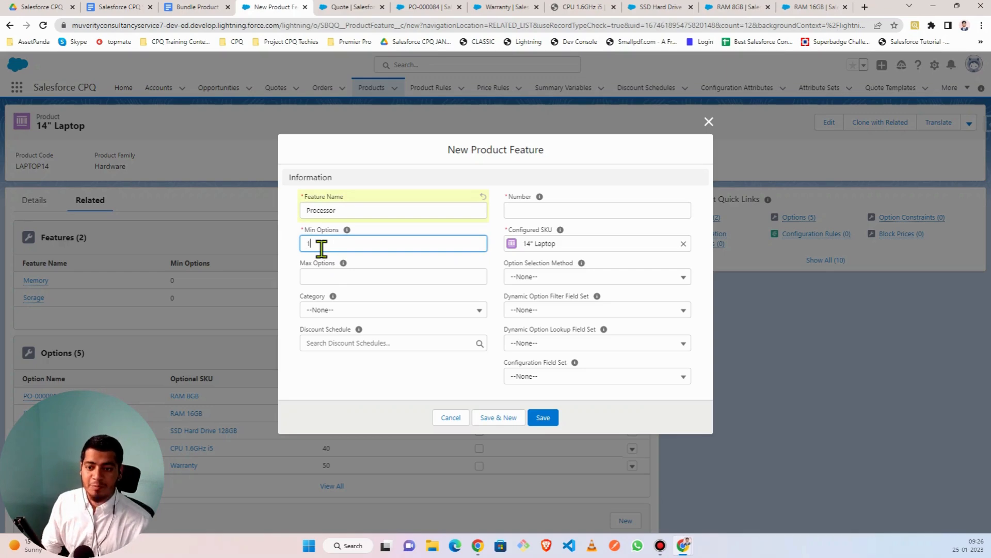
{"action": "left_click", "coordinate": [330, 276]}
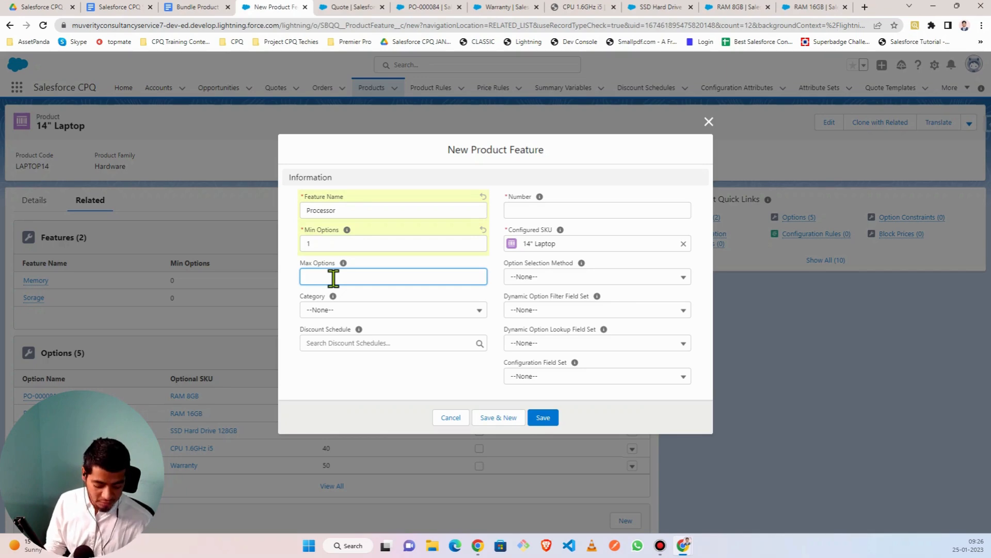
{"action": "type", "text": "1"}
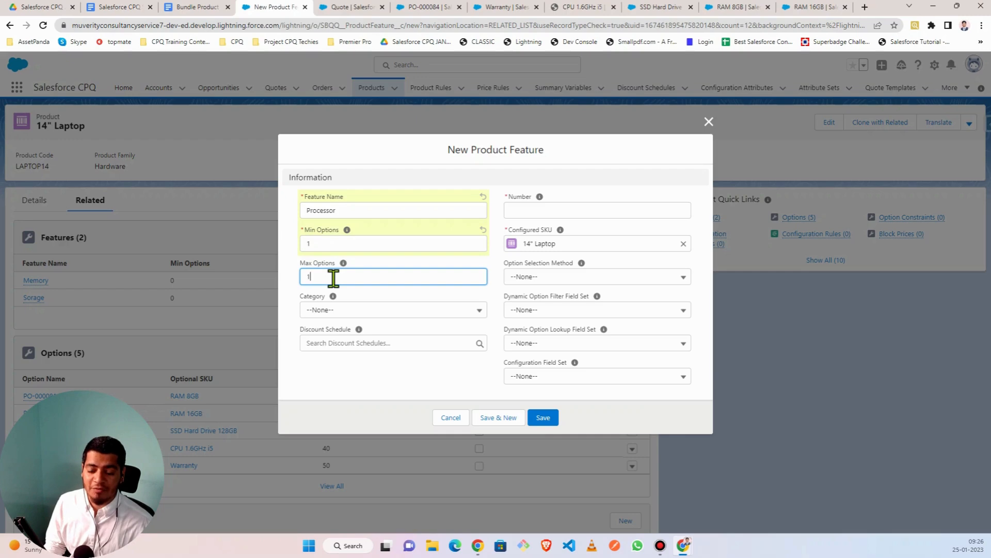
{"action": "left_click", "coordinate": [296, 268]}
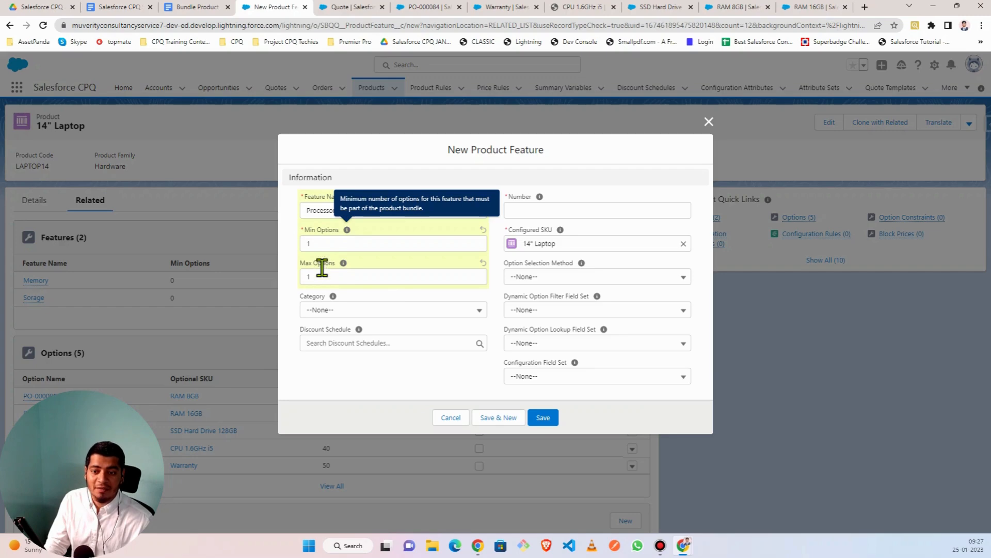
- Set Processor's category to Hardware and number to 30, then save
{"action": "left_click", "coordinate": [337, 312]}
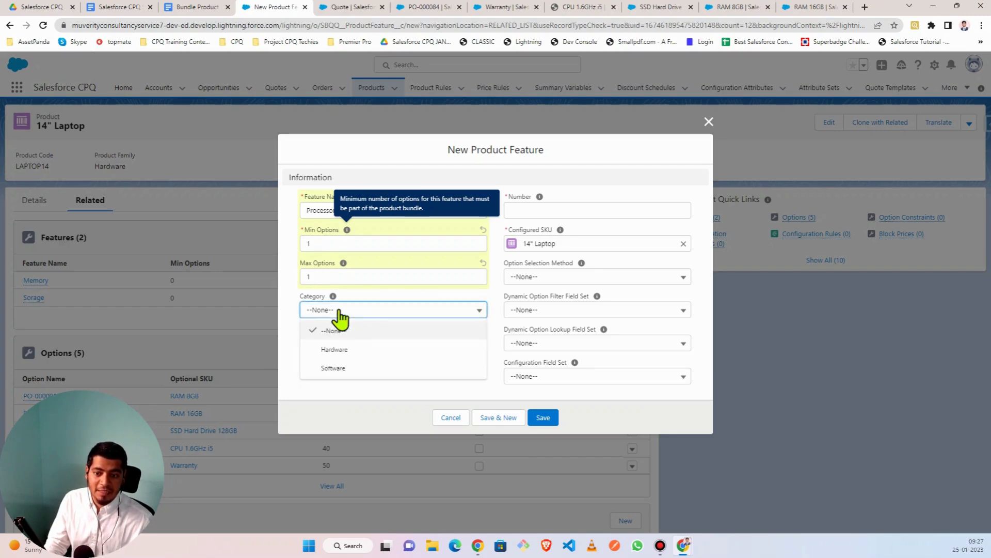
{"action": "left_click", "coordinate": [343, 353]}
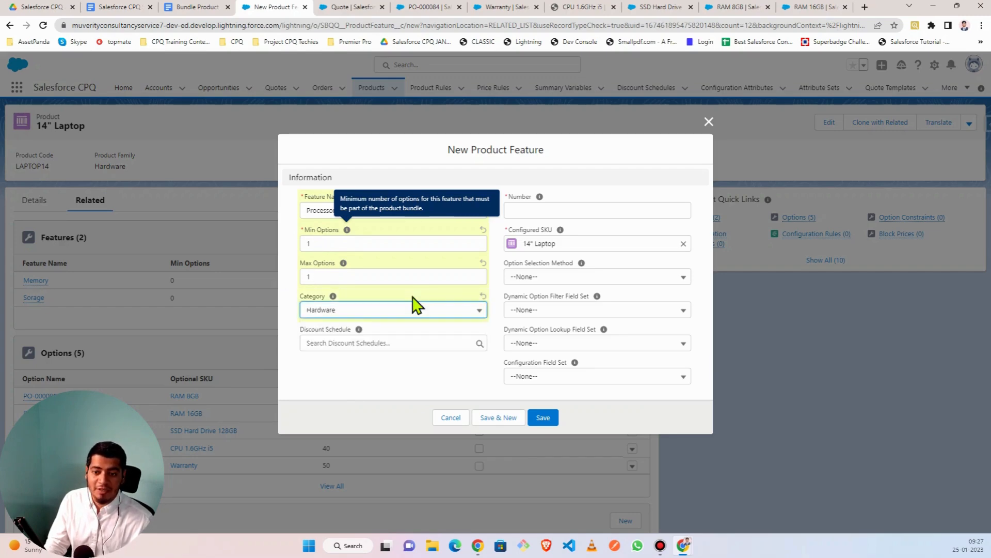
{"action": "left_click", "coordinate": [519, 211]}
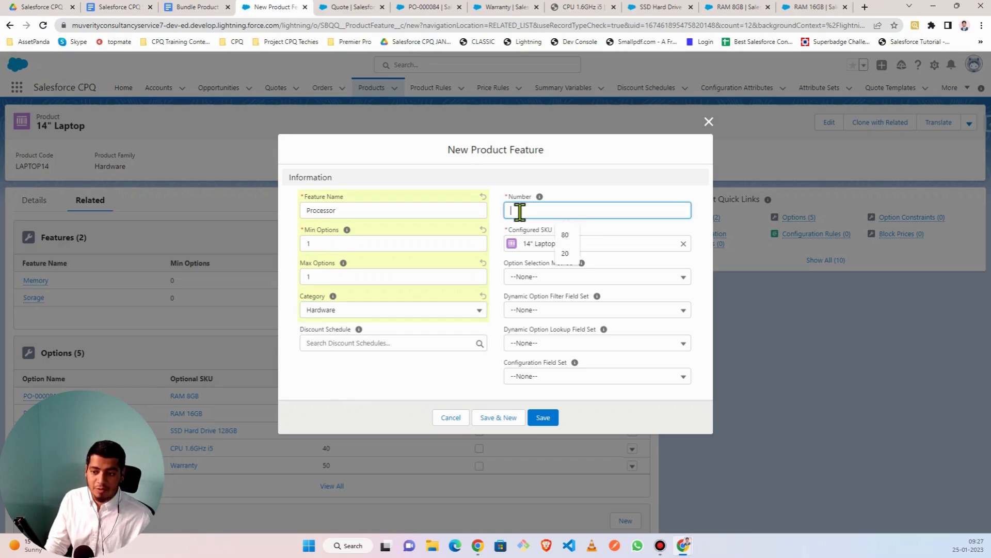
{"action": "type", "text": "30"}
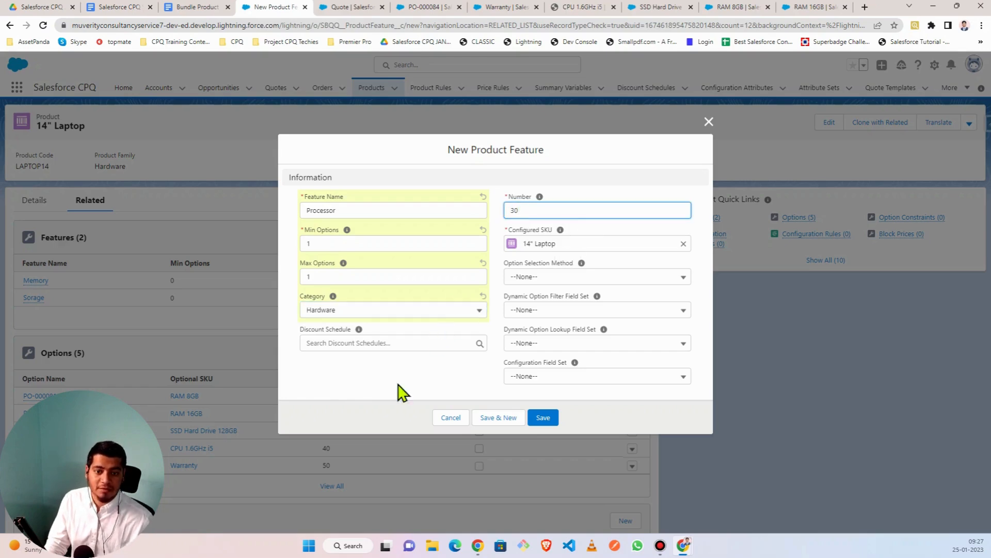
{"action": "left_click", "coordinate": [513, 418]}
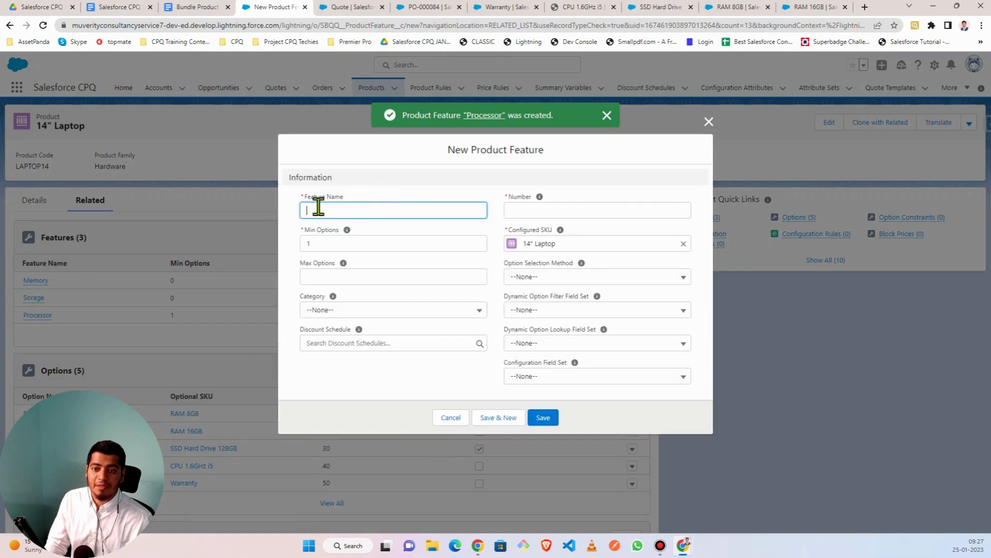
- Name the new feature Support with Min Options 0
{"action": "left_click", "coordinate": [323, 210]}
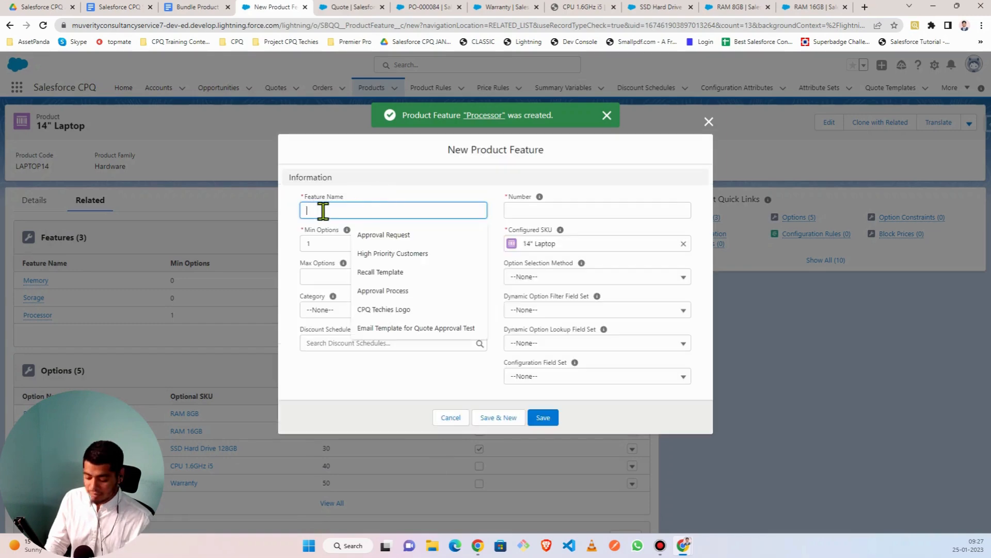
{"action": "type", "text": "Support"}
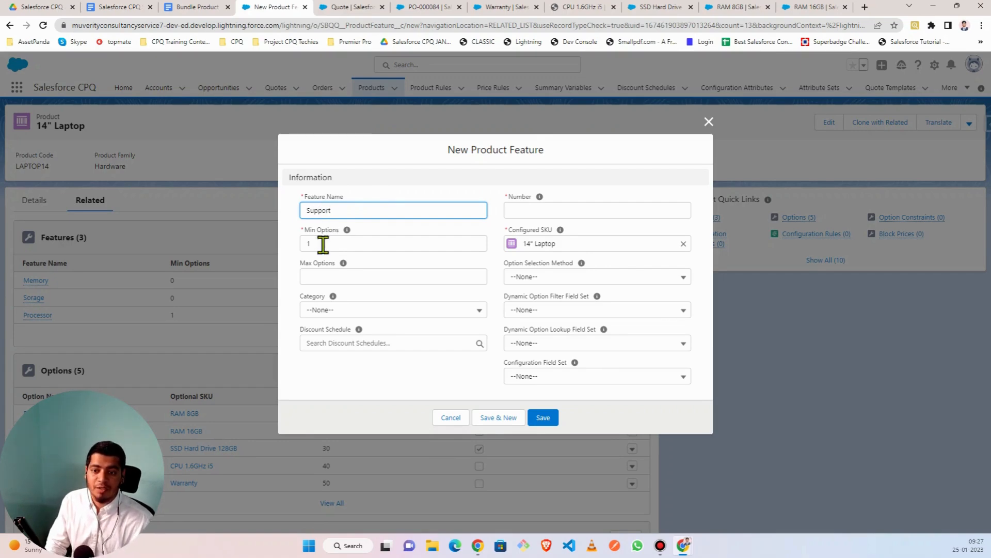
{"action": "left_click", "coordinate": [323, 244]}
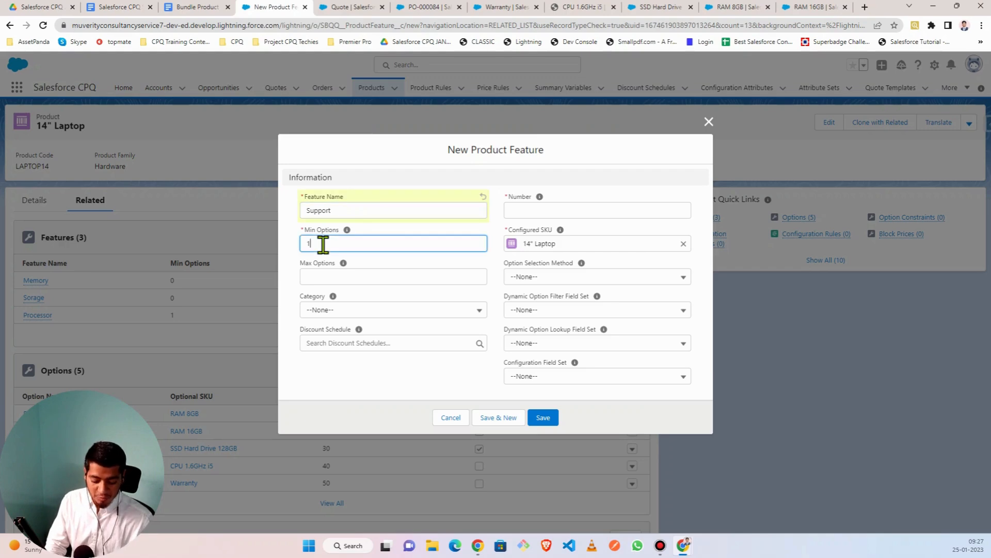
{"action": "left_click", "coordinate": [295, 268]}
{"action": "left_click", "coordinate": [337, 279]}
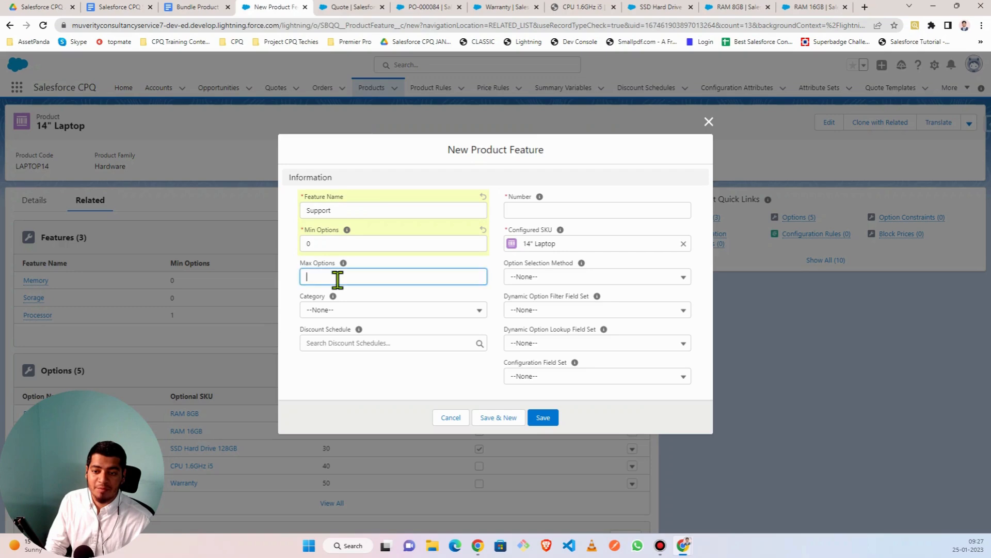
{"action": "left_click", "coordinate": [328, 242]}
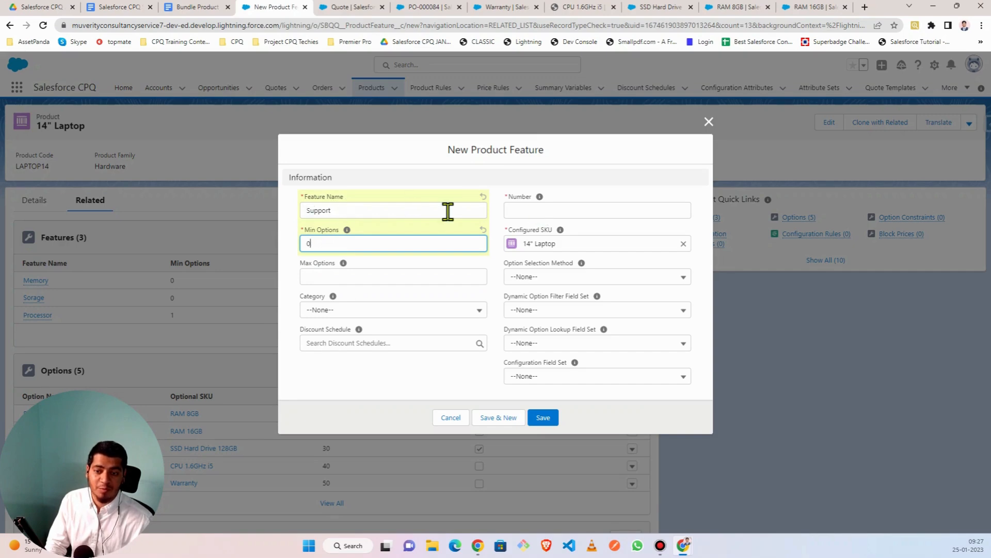
- Give Support number 40 and category Software, then save it
{"action": "left_click", "coordinate": [521, 210]}
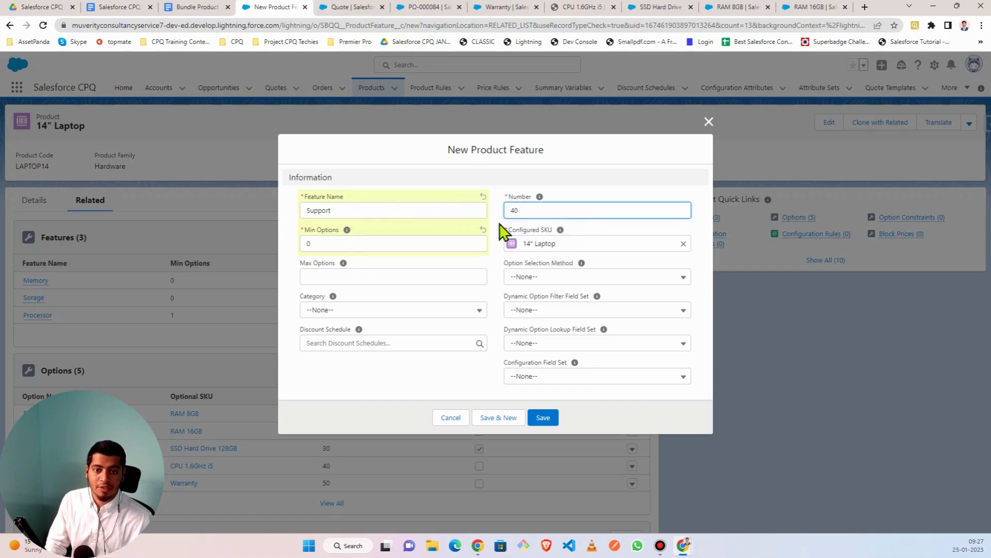
{"action": "left_click", "coordinate": [363, 312]}
{"action": "left_click", "coordinate": [315, 368]}
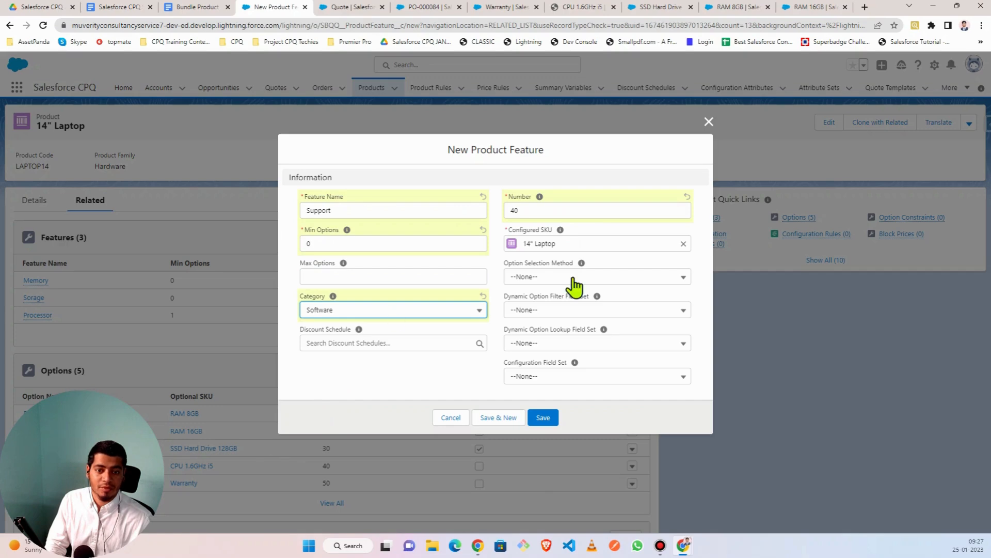
{"action": "left_click", "coordinate": [544, 421]}
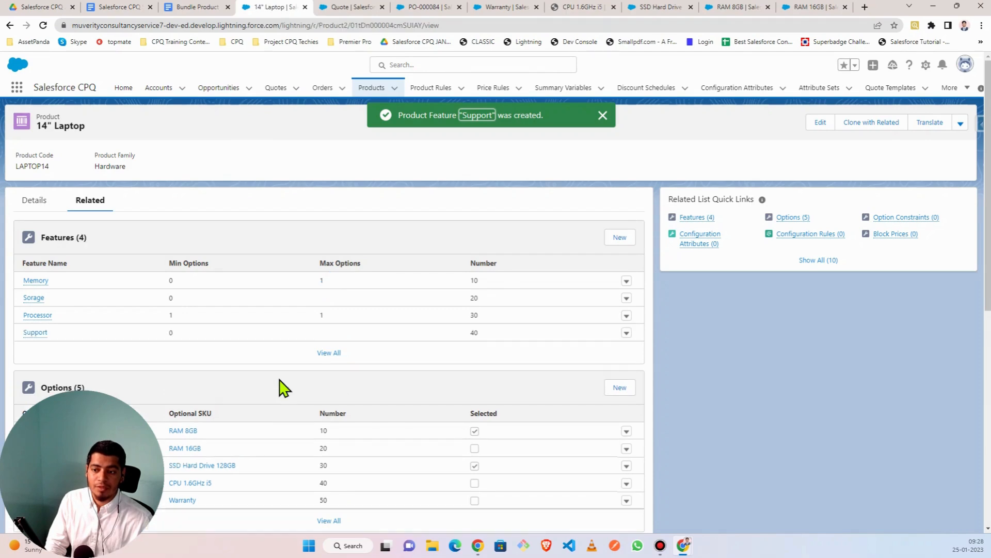
{"action": "scroll", "coordinate": [303, 381], "scroll_direction": "down", "scroll_amount": 3}
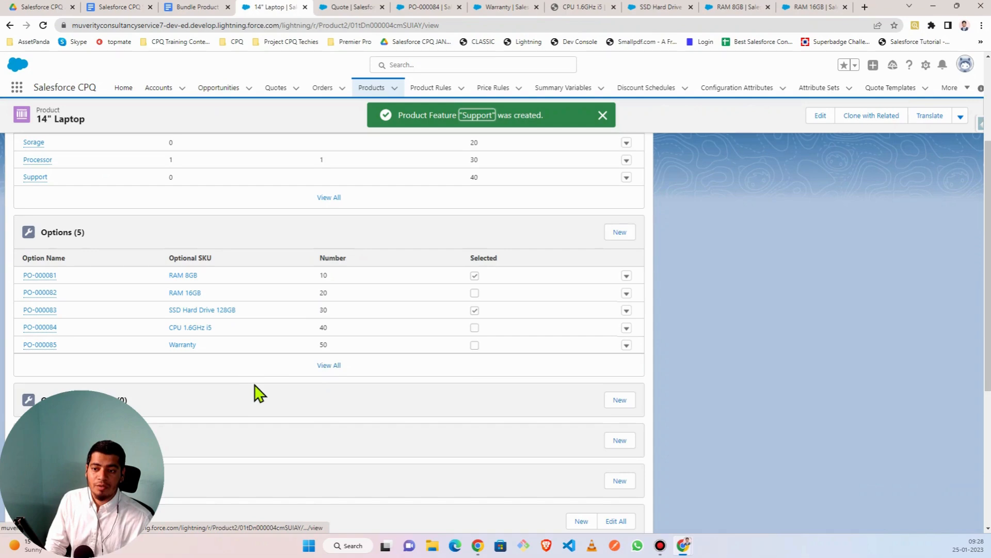
{"action": "scroll", "coordinate": [258, 394], "scroll_direction": "up", "scroll_amount": 3}
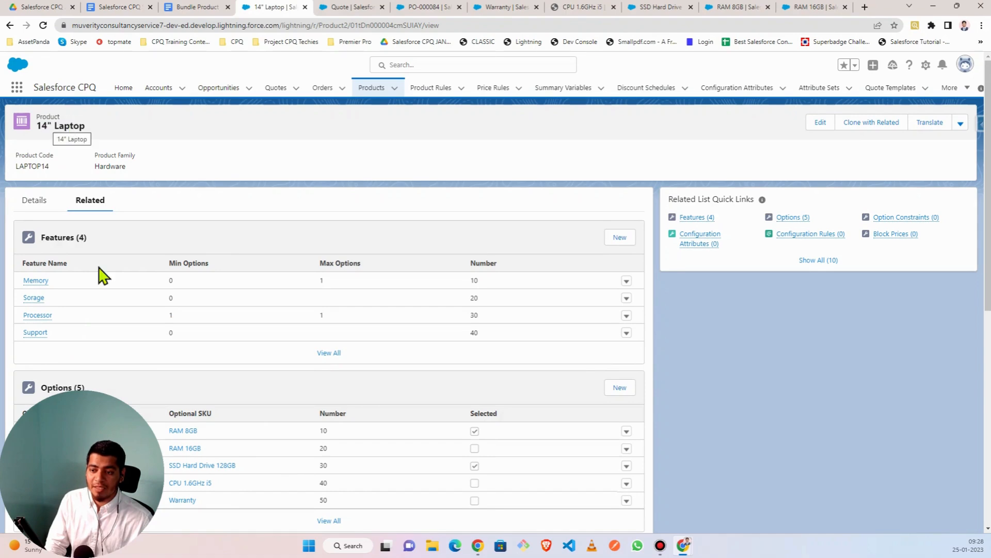
{"action": "scroll", "coordinate": [151, 412], "scroll_direction": "down", "scroll_amount": 10}
{"action": "scroll", "coordinate": [150, 411], "scroll_direction": "up", "scroll_amount": 10}
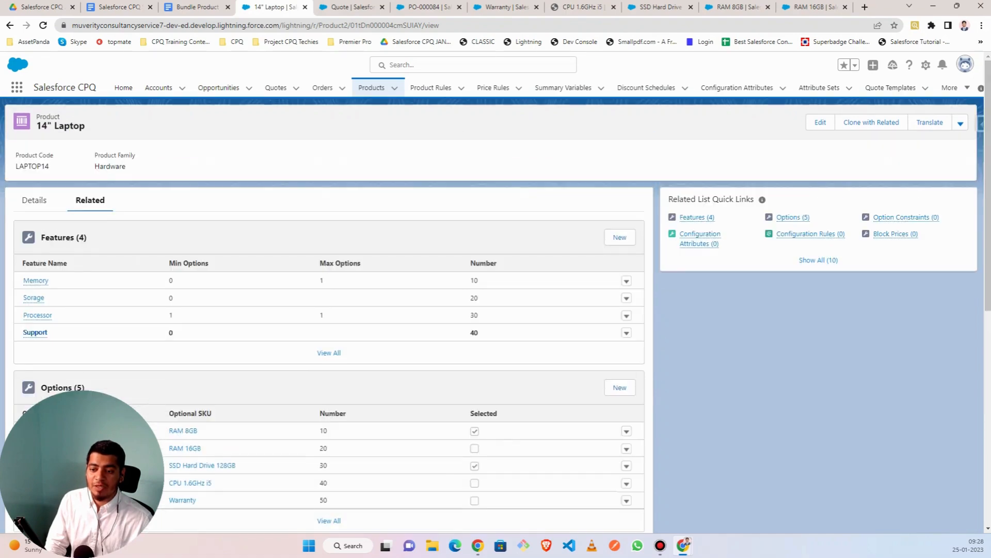
{"action": "scroll", "coordinate": [177, 376], "scroll_direction": "down", "scroll_amount": 3}
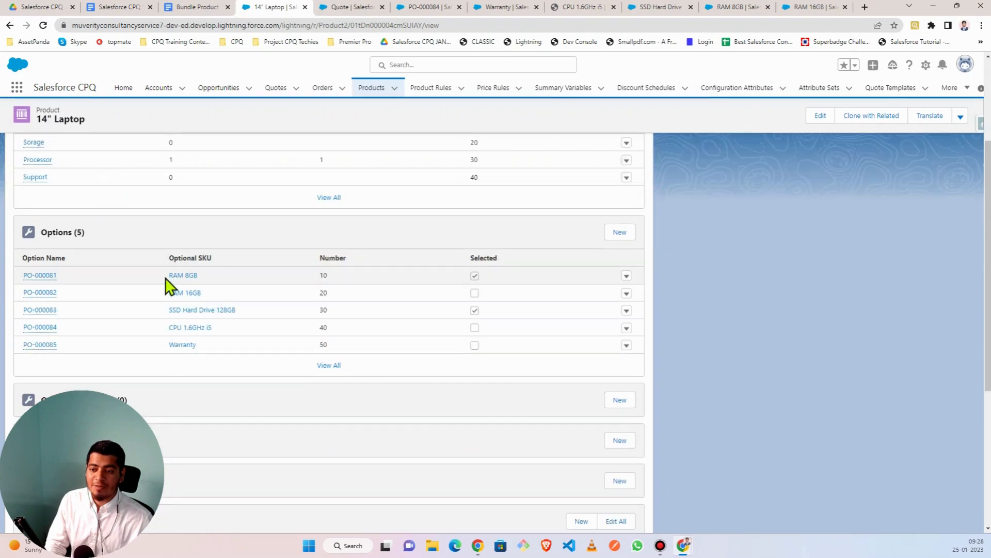
{"action": "scroll", "coordinate": [126, 239], "scroll_direction": "up", "scroll_amount": 3}
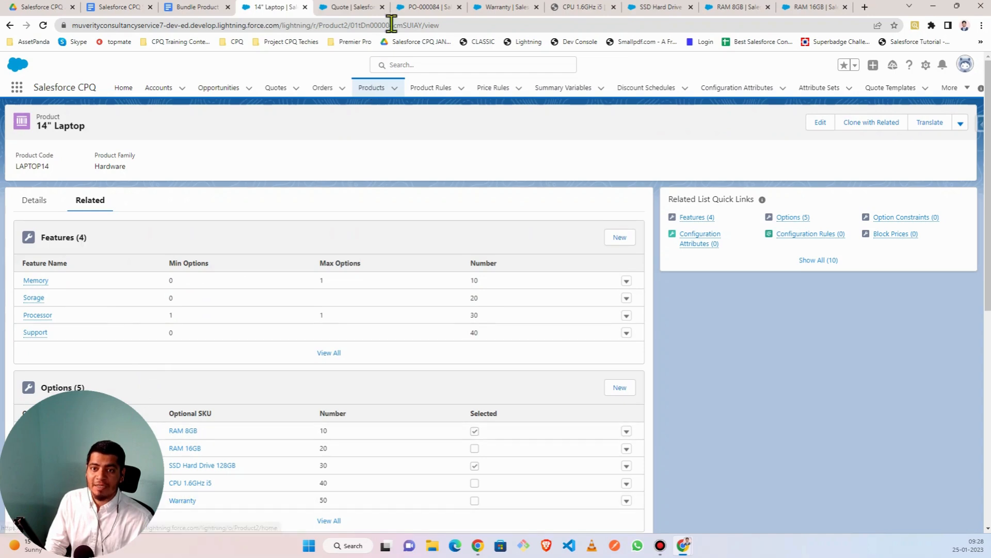
- Close the PO-000084, Warranty, CPU, SSD, RAM 8GB and RAM 16GB record tabs
{"action": "left_click", "coordinate": [426, 8]}
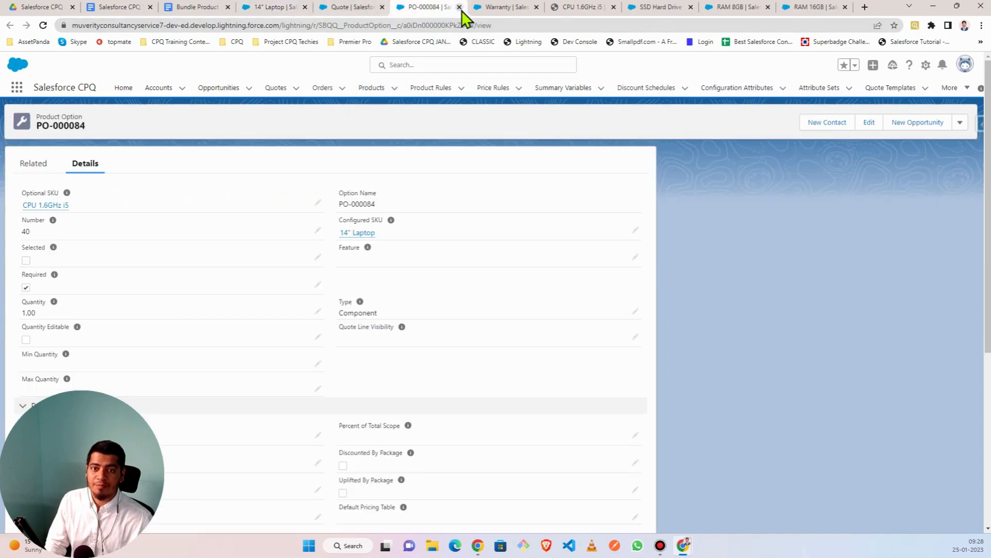
{"action": "left_click", "coordinate": [459, 7]}
{"action": "left_click", "coordinate": [459, 8]}
{"action": "left_click", "coordinate": [460, 7]}
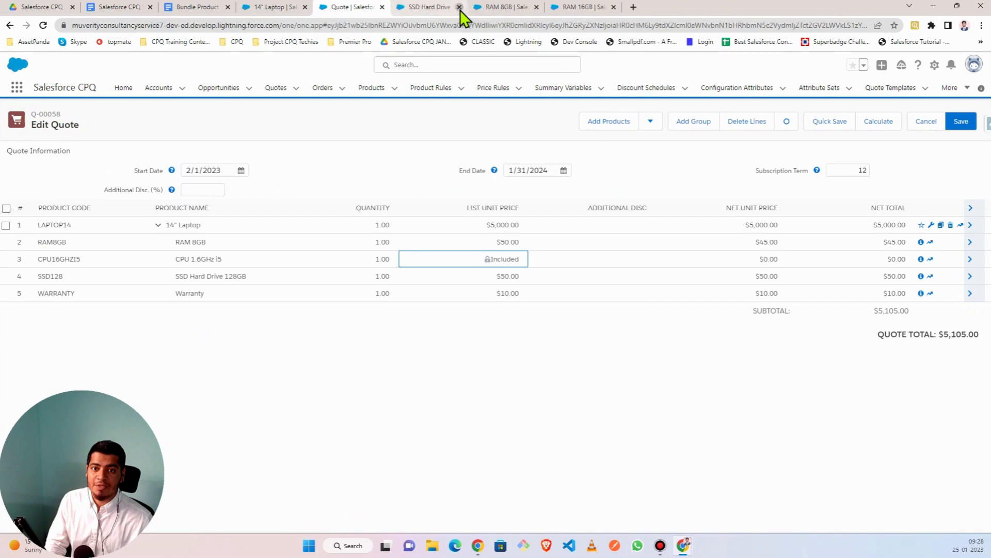
{"action": "left_click", "coordinate": [459, 7]}
{"action": "left_click", "coordinate": [460, 7]}
{"action": "left_click", "coordinate": [459, 7]}
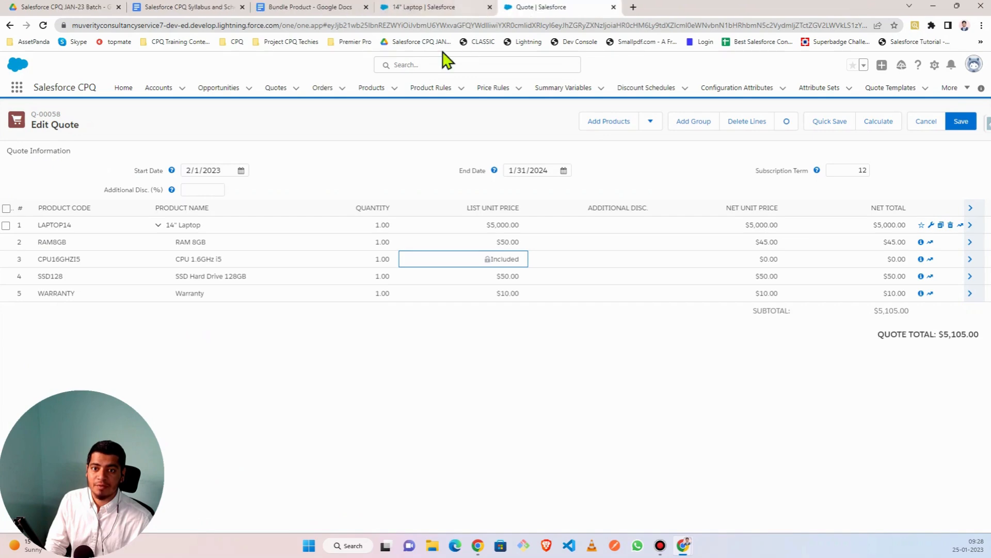
- From the 14" Laptop page, open option PO-000081 in a new tab
{"action": "left_click", "coordinate": [419, 10]}
{"action": "scroll", "coordinate": [56, 313], "scroll_direction": "down", "scroll_amount": 3}
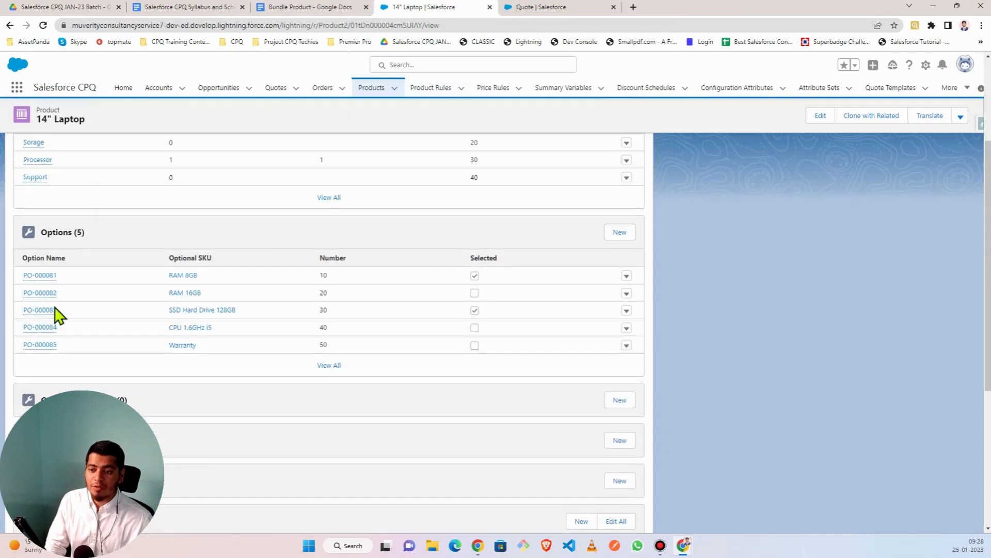
{"action": "right_click", "coordinate": [62, 278]}
{"action": "left_click", "coordinate": [119, 284]}
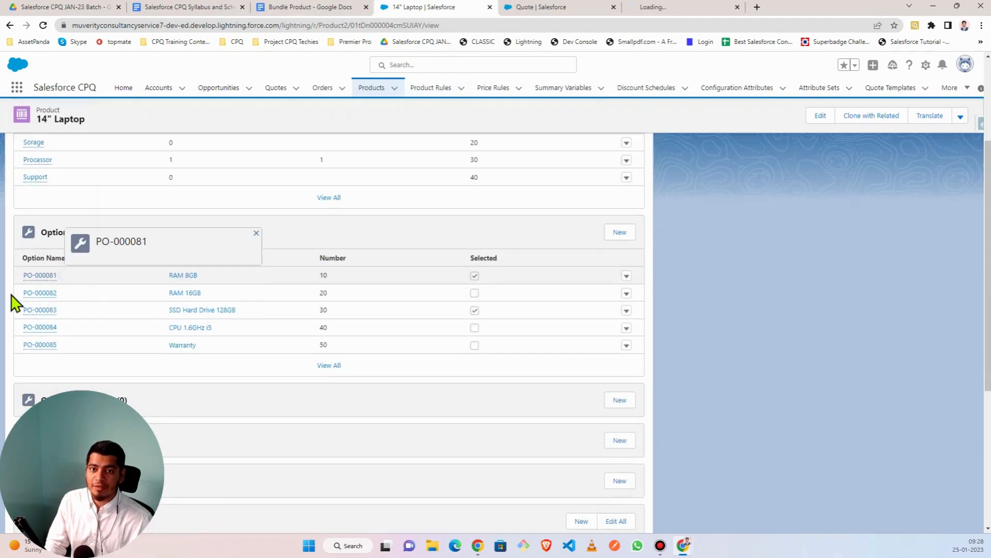
{"action": "left_click", "coordinate": [685, 8]}
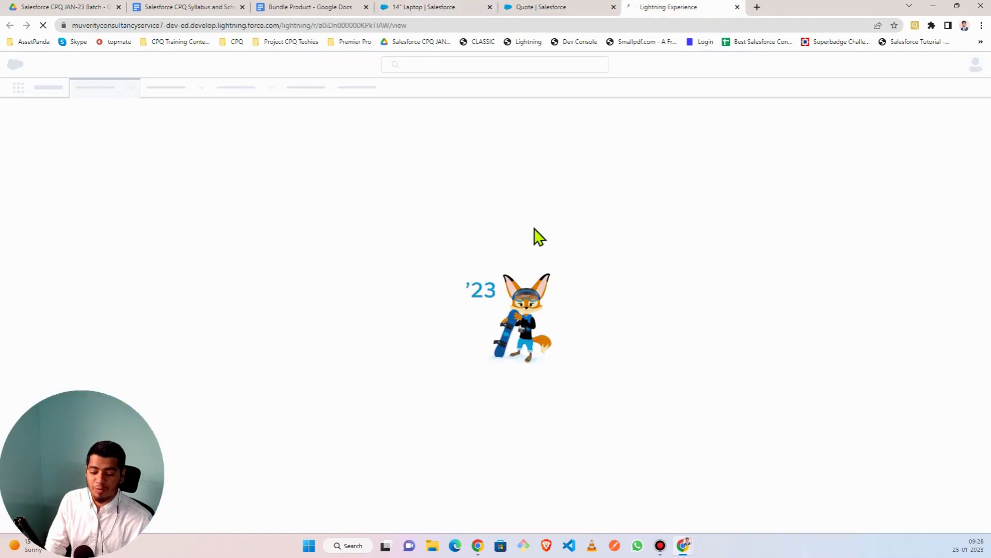
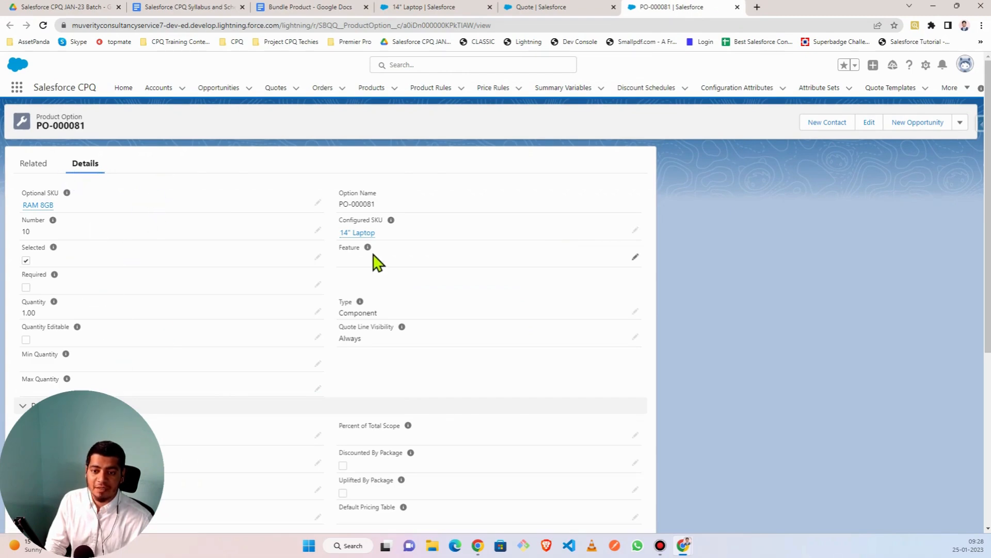
- Search 'mem' in PO-000081's Feature lookup, pick Memory, and save the option
{"action": "mouse_move", "coordinate": [369, 249]}
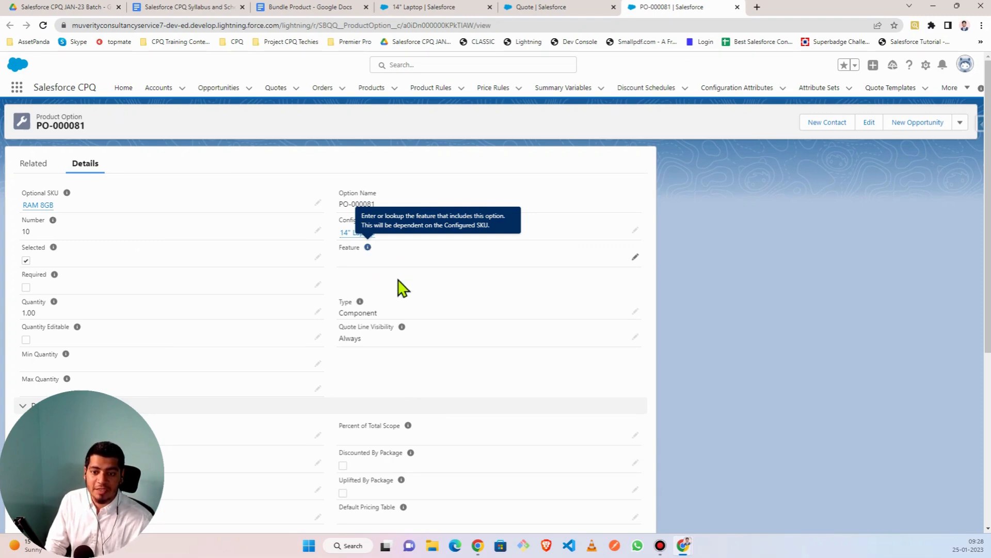
{"action": "left_click", "coordinate": [638, 259]}
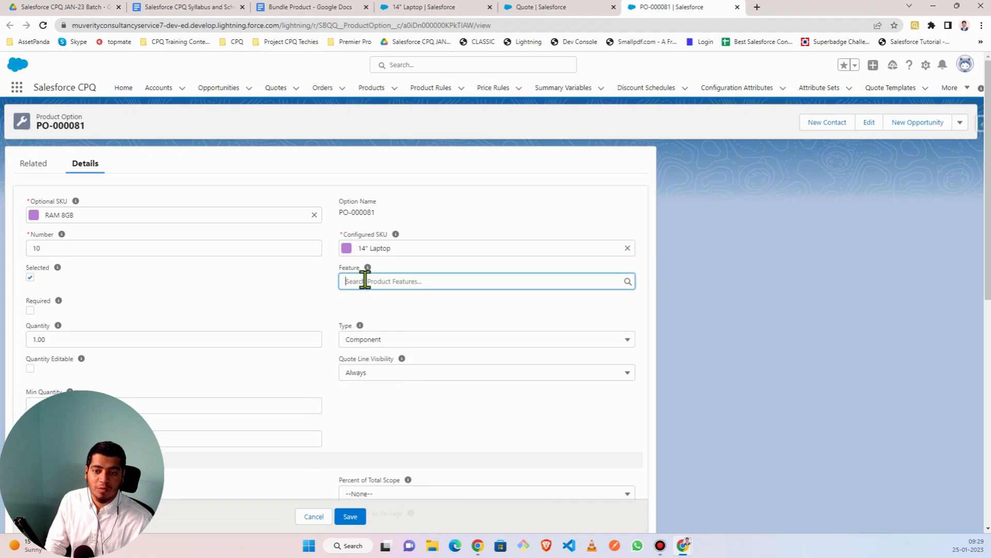
{"action": "left_click", "coordinate": [375, 281]}
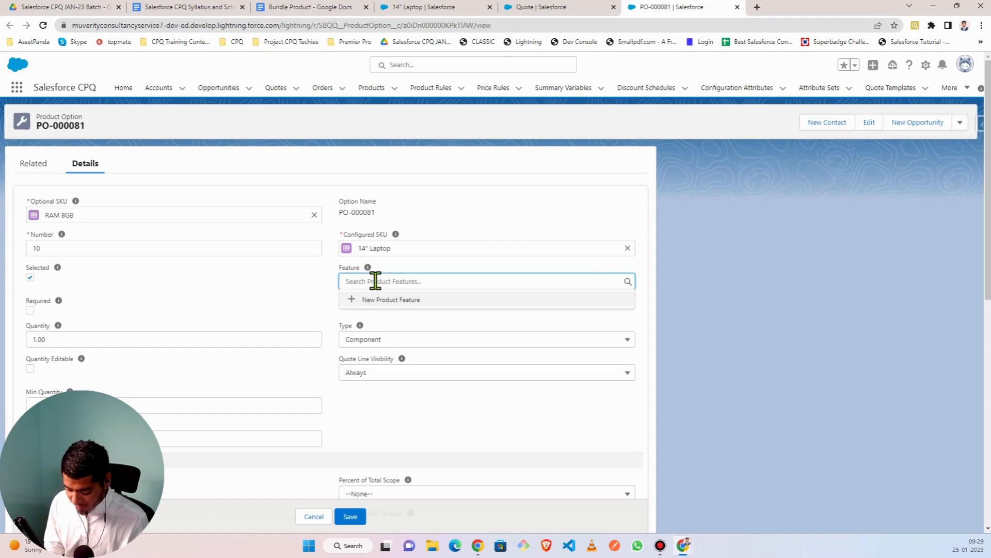
{"action": "type", "text": "mem"}
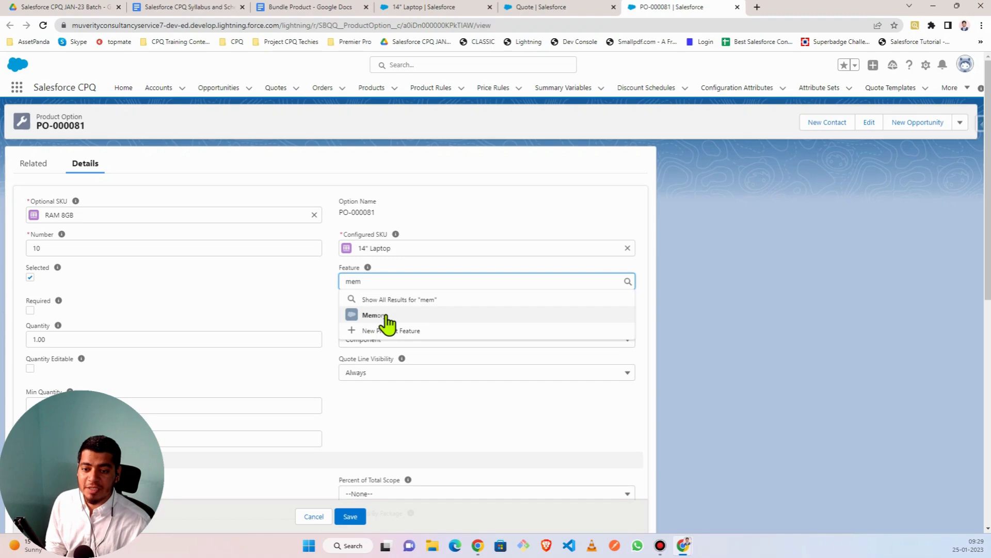
{"action": "left_click", "coordinate": [413, 315]}
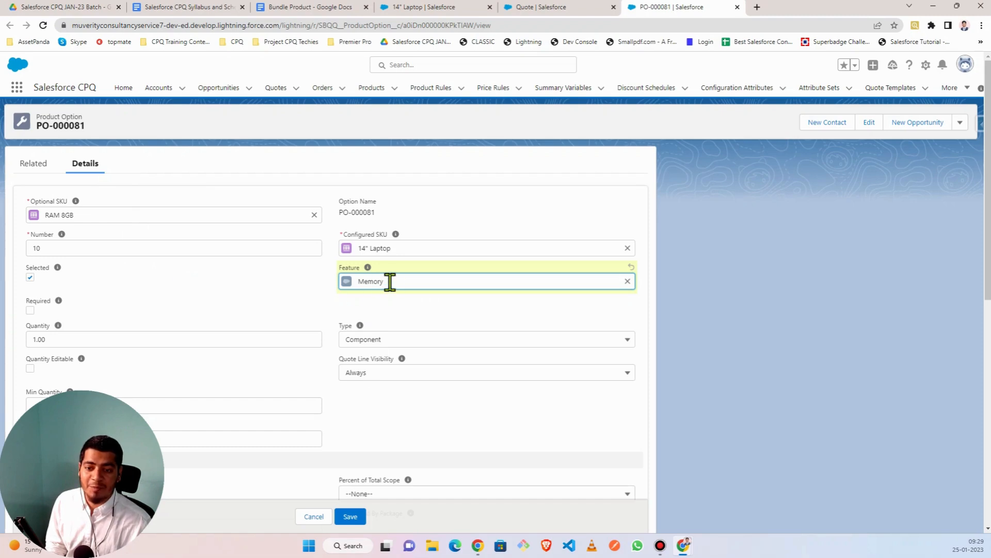
{"action": "left_click", "coordinate": [352, 518]}
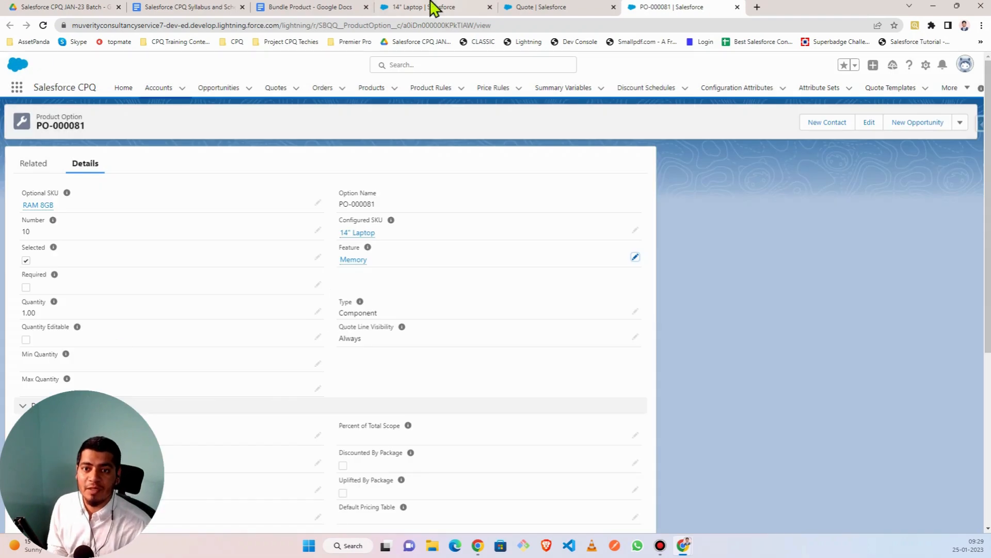
- Show the full list of the 14" Laptop bundle's options via View All
{"action": "left_click", "coordinate": [415, 11]}
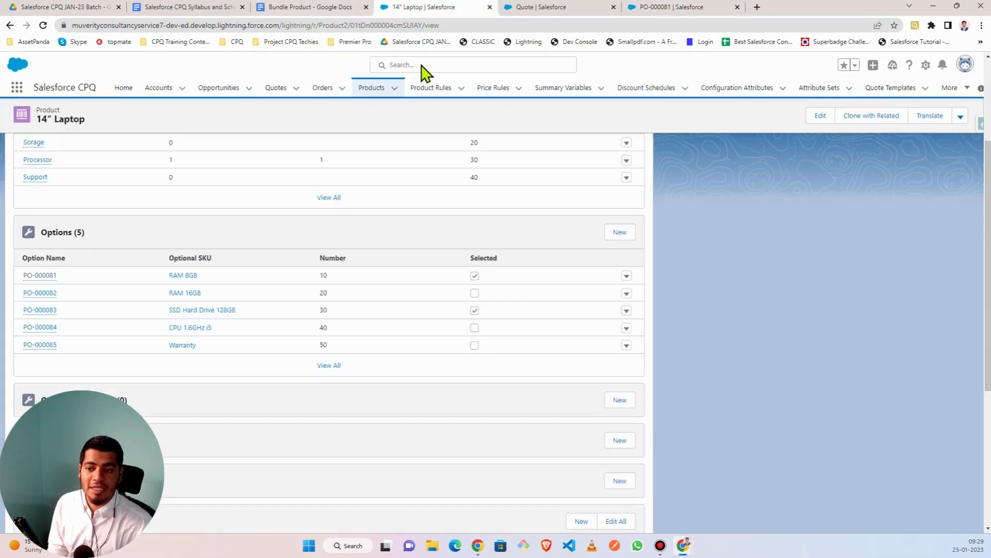
{"action": "right_click", "coordinate": [184, 294]}
{"action": "left_click", "coordinate": [232, 246]}
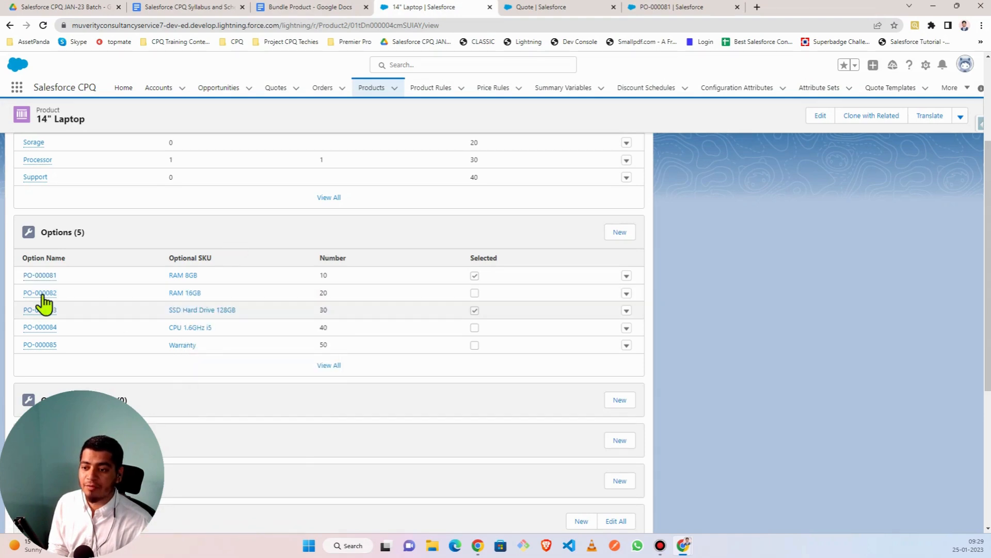
{"action": "mouse_move", "coordinate": [41, 293]}
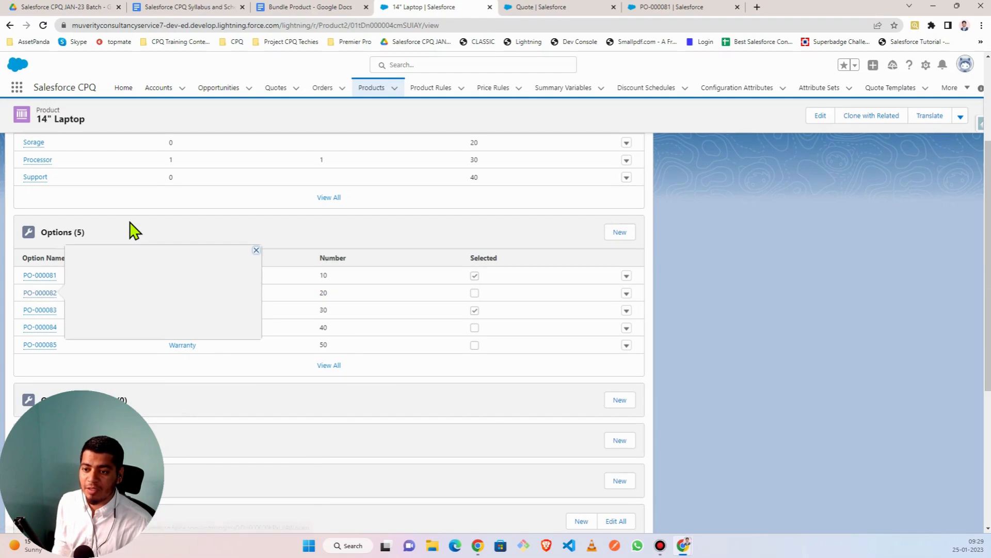
{"action": "left_click", "coordinate": [329, 365]}
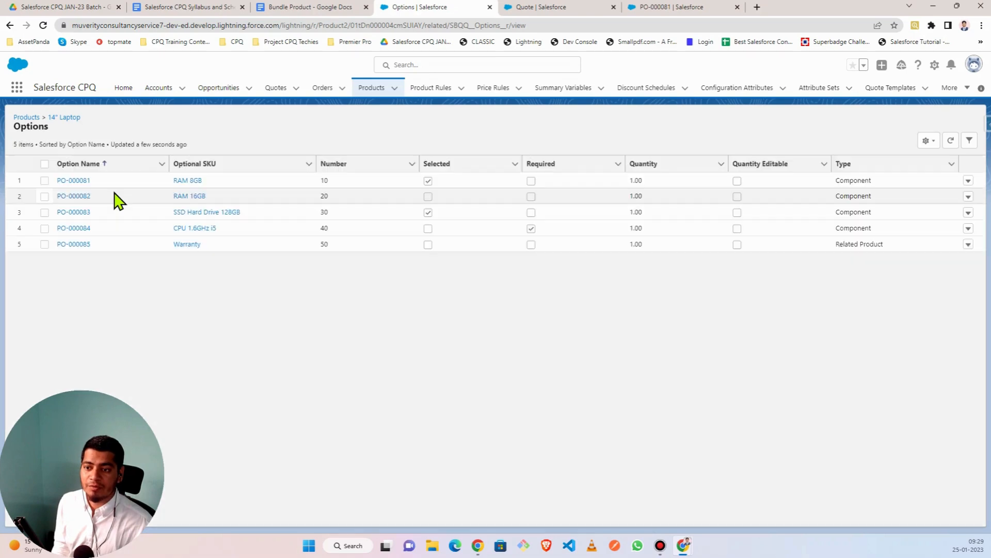
- Open options PO-000082, PO-000083, PO-000084 and PO-000085 in new tabs, then view PO-000082
{"action": "right_click", "coordinate": [77, 196]}
{"action": "left_click", "coordinate": [78, 208]}
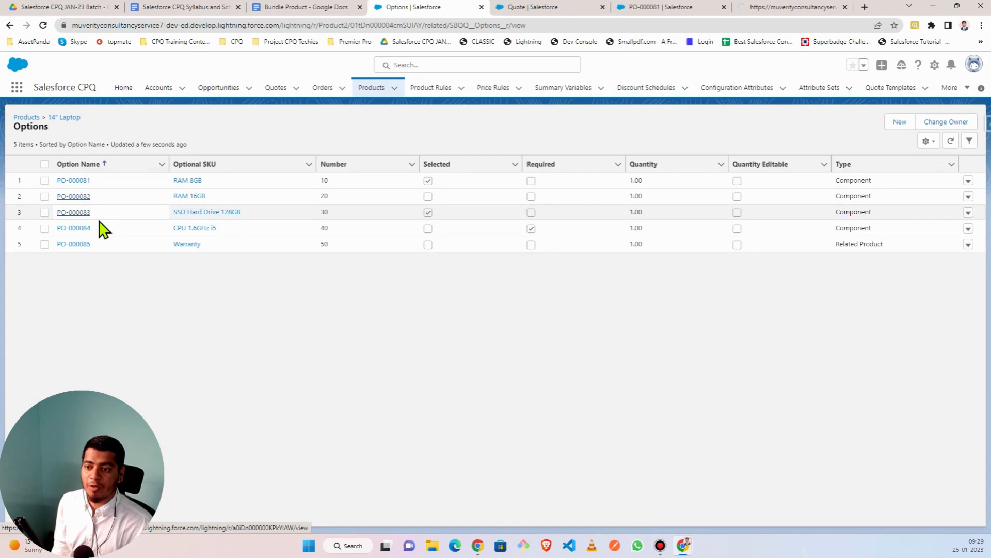
{"action": "right_click", "coordinate": [77, 212]}
{"action": "left_click", "coordinate": [106, 221]}
{"action": "right_click", "coordinate": [81, 233]}
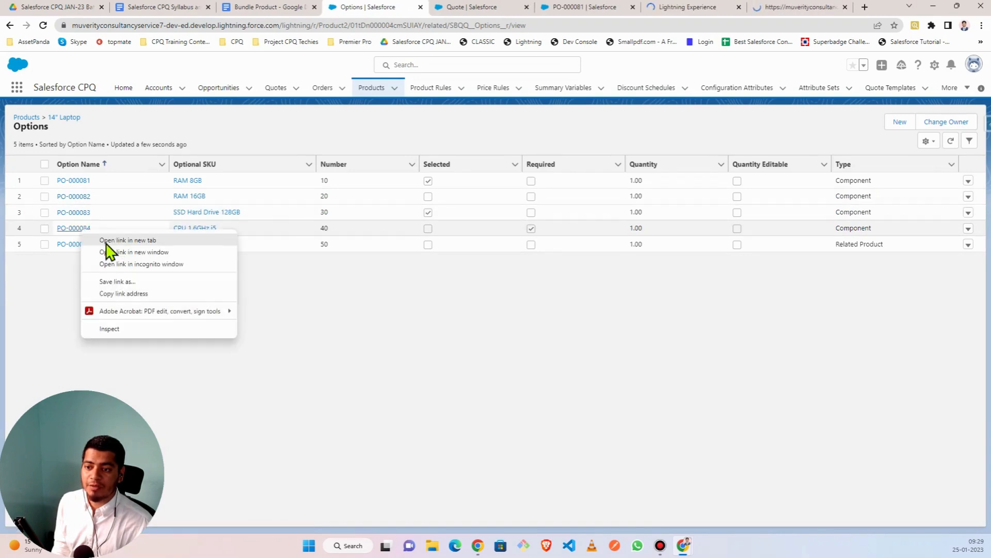
{"action": "left_click", "coordinate": [111, 240]}
{"action": "right_click", "coordinate": [80, 245]}
{"action": "left_click", "coordinate": [118, 256]}
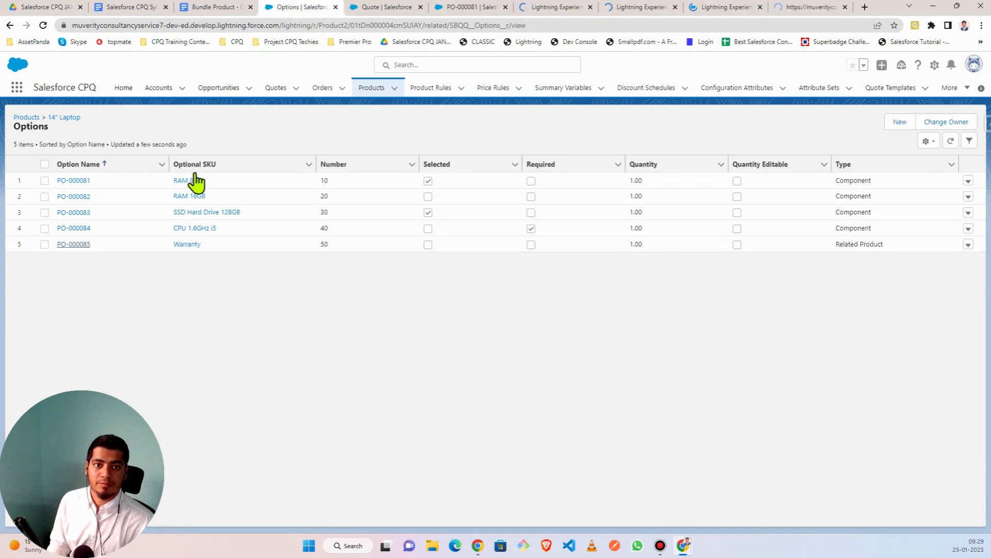
{"action": "left_click", "coordinate": [475, 10]}
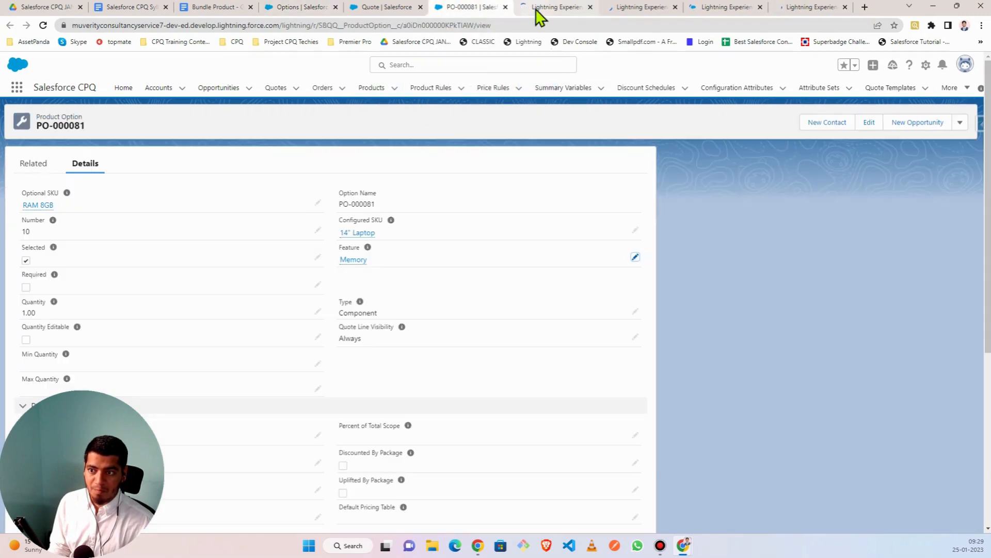
{"action": "mouse_move", "coordinate": [370, 236]}
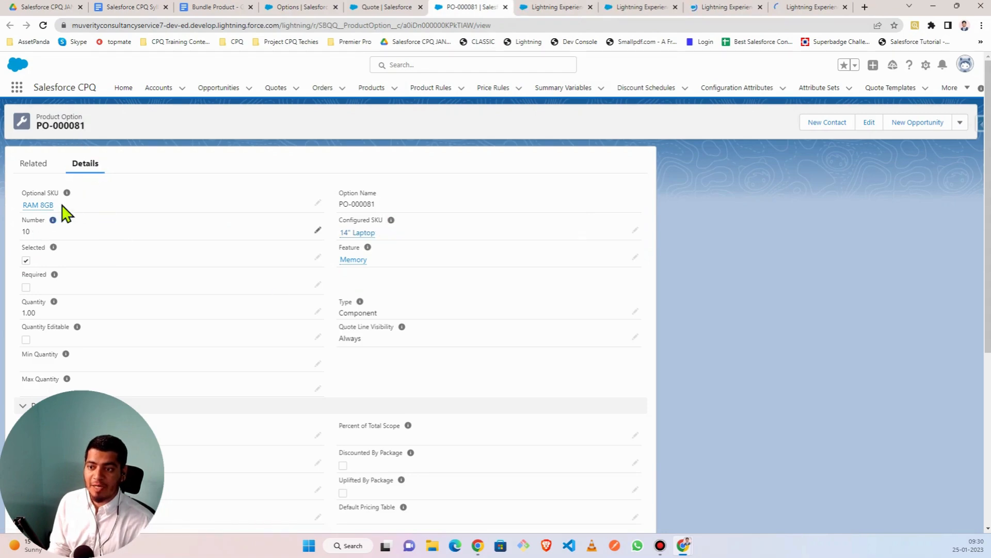
{"action": "left_click", "coordinate": [557, 7]}
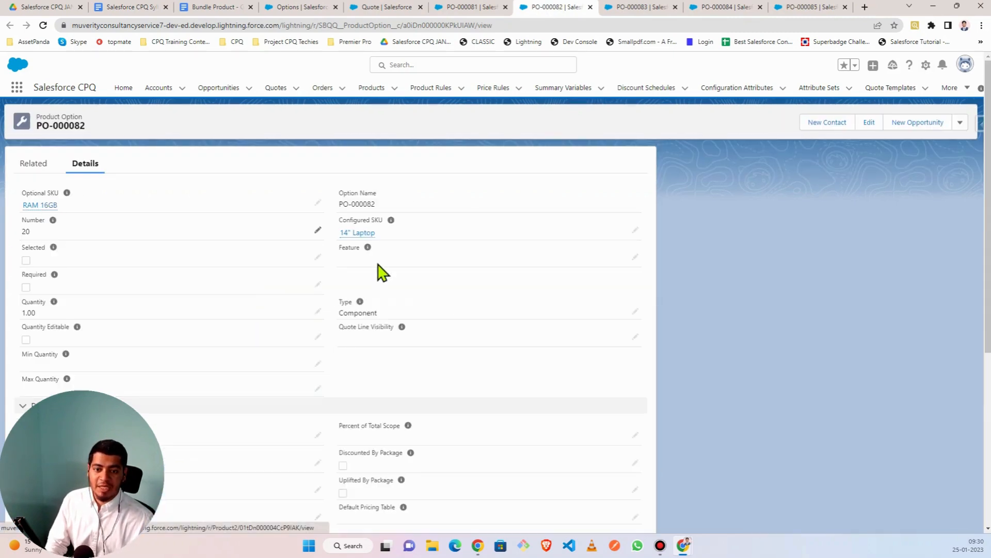
- Set the RAM 16GB option PO-000082's Feature to Memory and save, then view PO-000083
{"action": "mouse_move", "coordinate": [44, 205]}
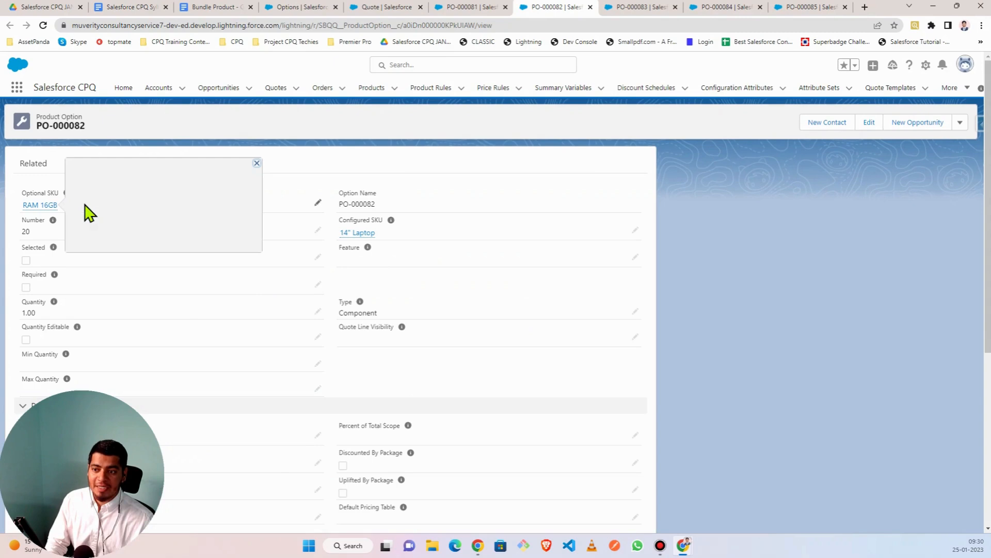
{"action": "left_click", "coordinate": [637, 258]}
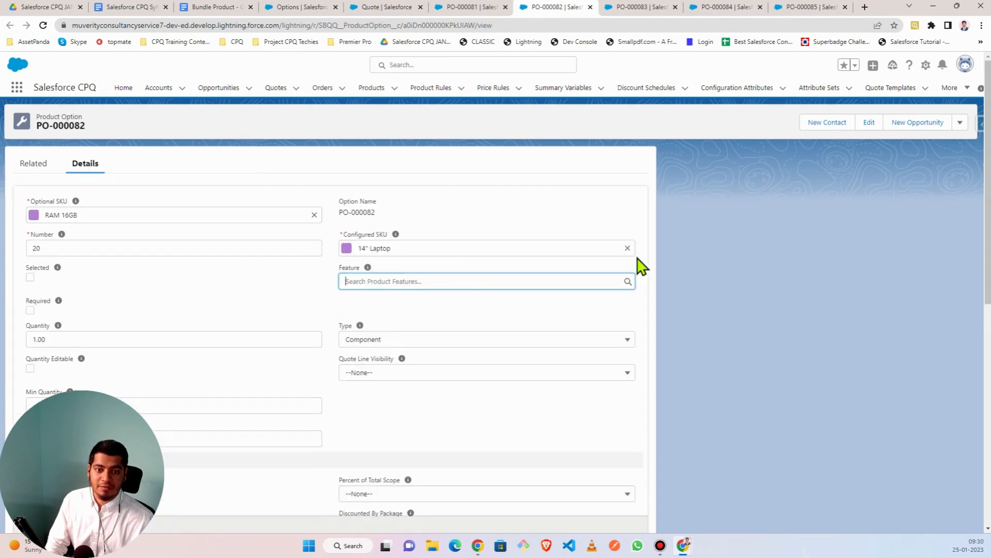
{"action": "left_click", "coordinate": [373, 282]}
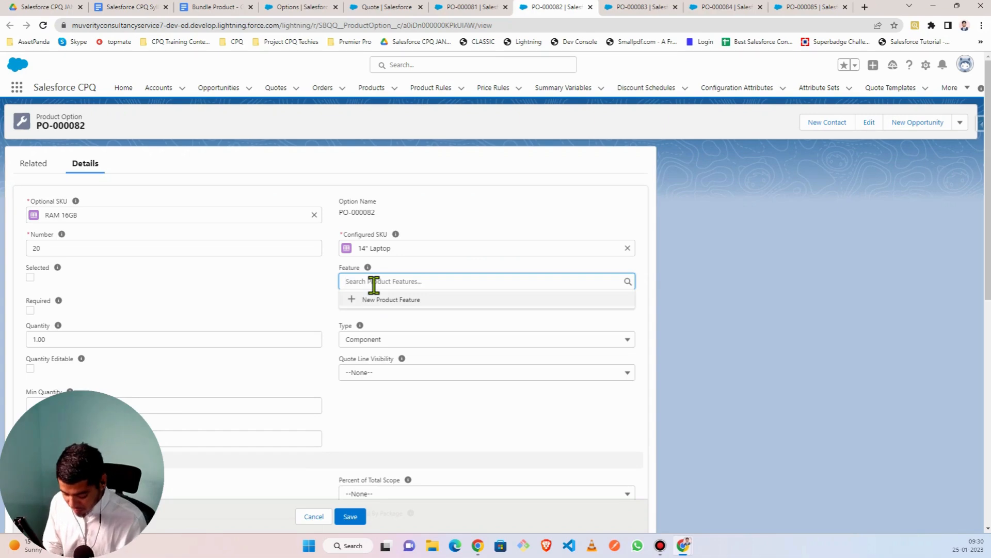
{"action": "type", "text": "mem"}
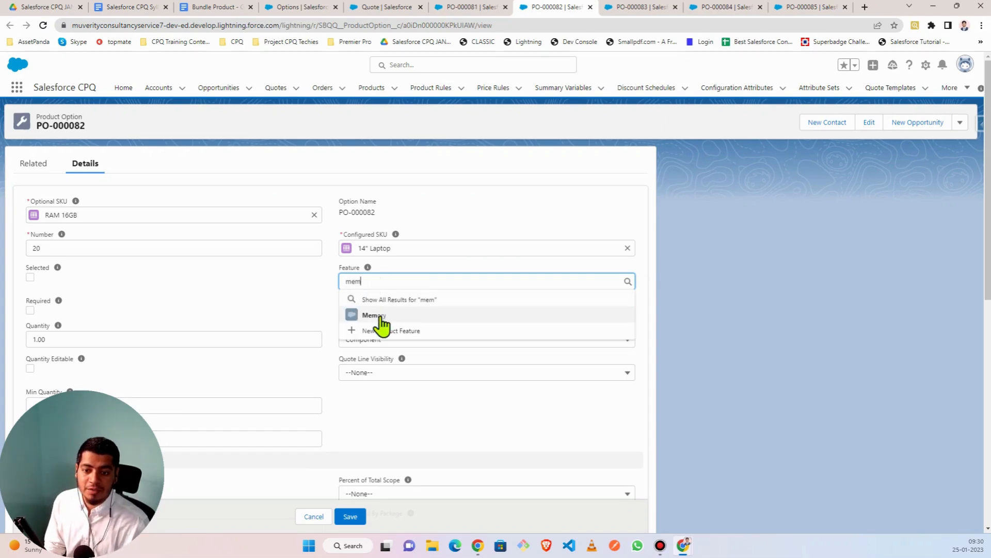
{"action": "left_click", "coordinate": [380, 316]}
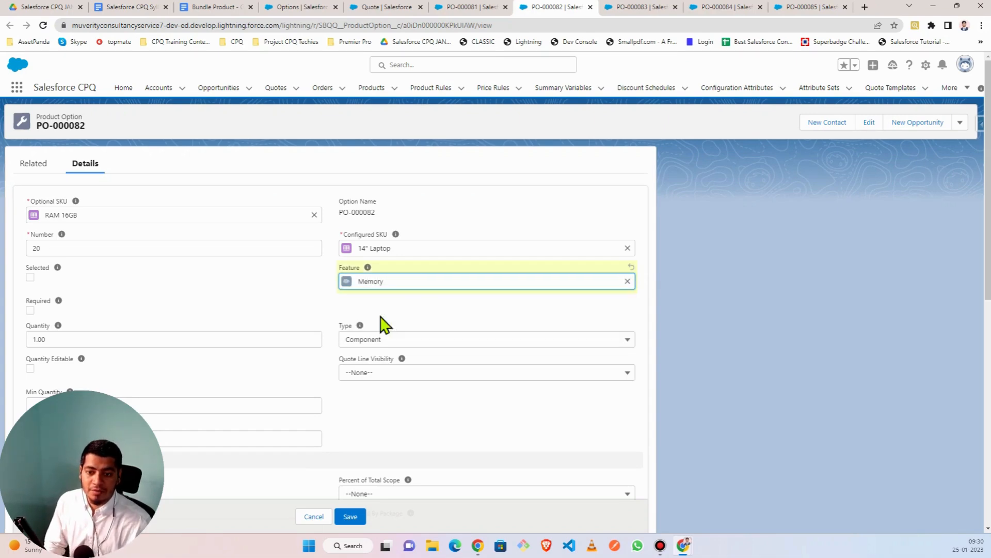
{"action": "left_click", "coordinate": [350, 516]}
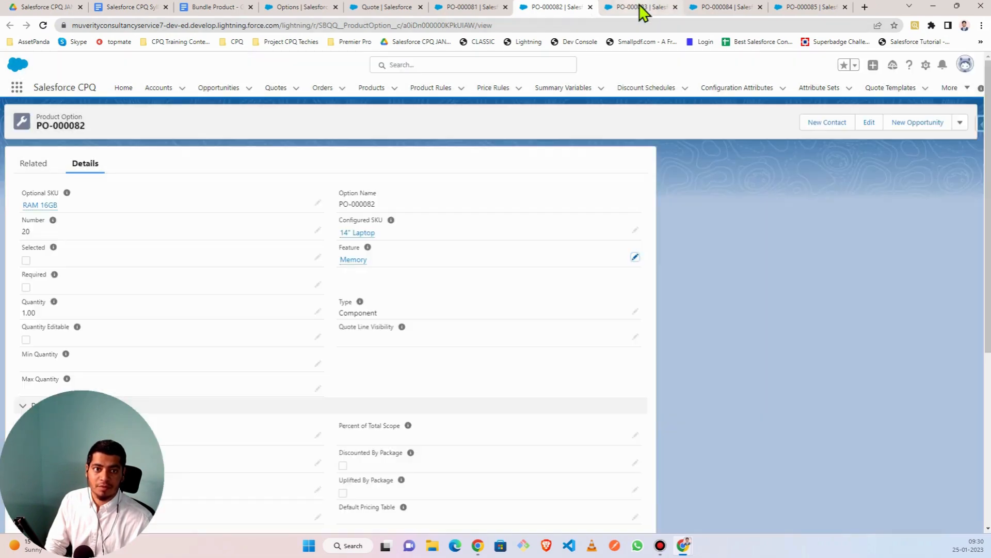
{"action": "left_click", "coordinate": [640, 4]}
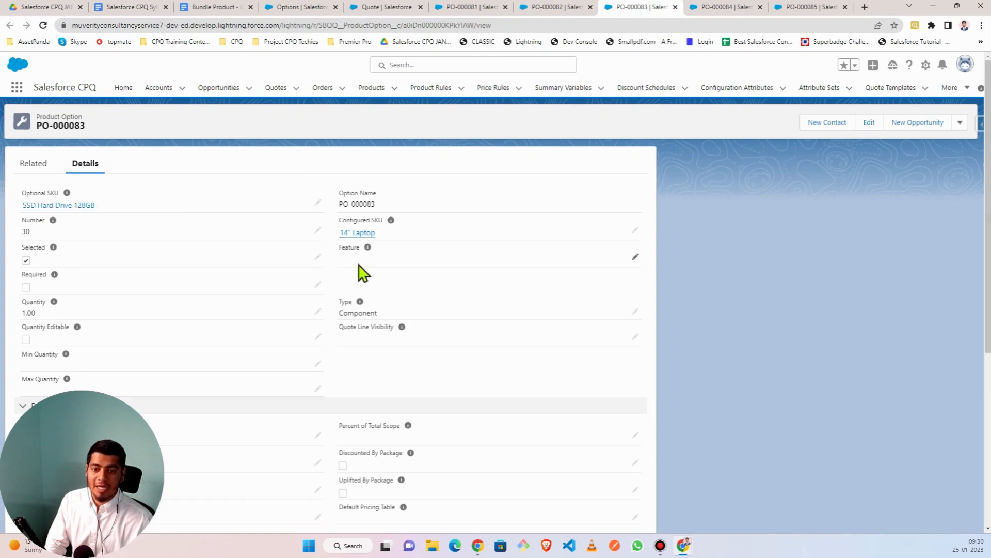
- Search 'storage' in PO-000083's Feature lookup, which returns no matching feature
{"action": "left_click", "coordinate": [637, 258]}
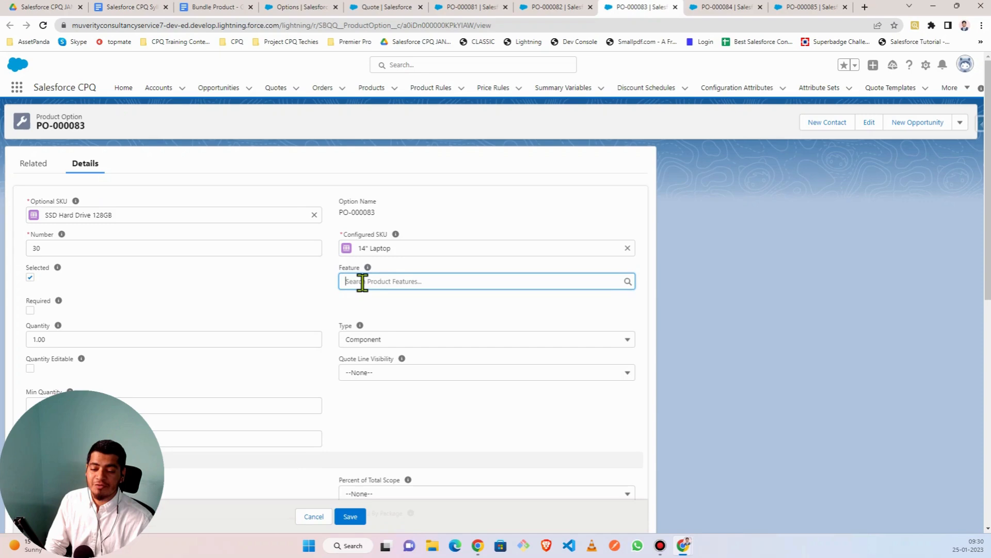
{"action": "type", "text": "s"}
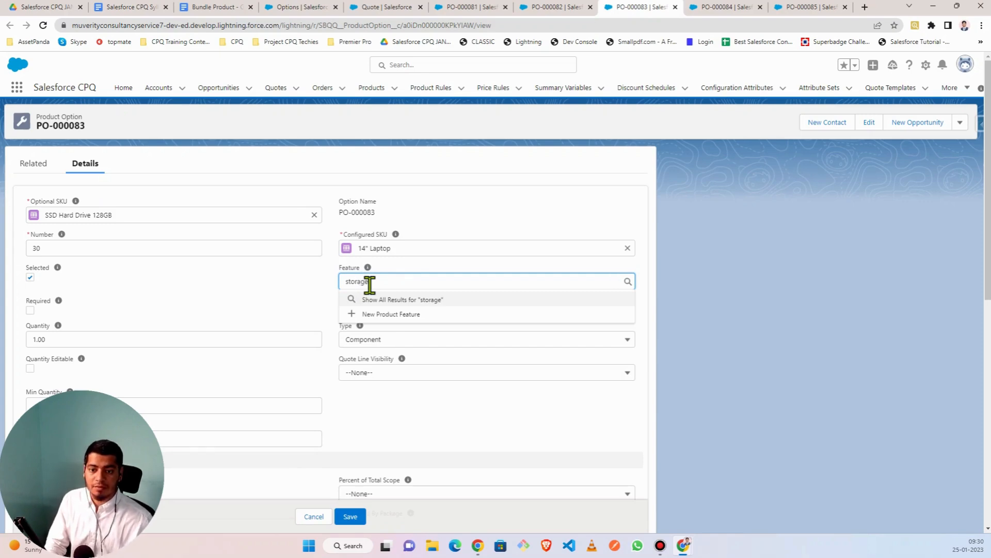
{"action": "type", "text": "torage"}
{"action": "left_click", "coordinate": [388, 300]}
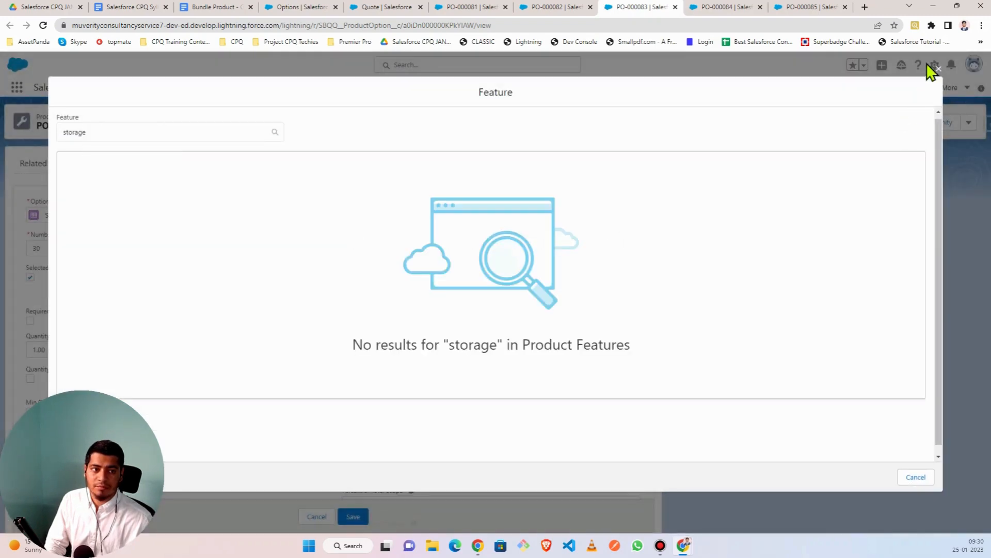
{"action": "left_click", "coordinate": [938, 69]}
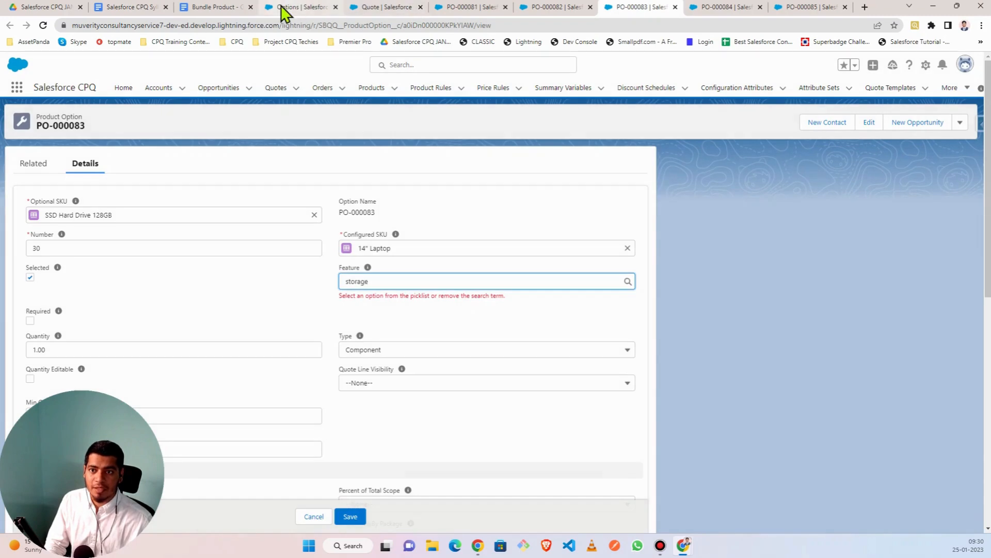
{"action": "left_click", "coordinate": [377, 279]}
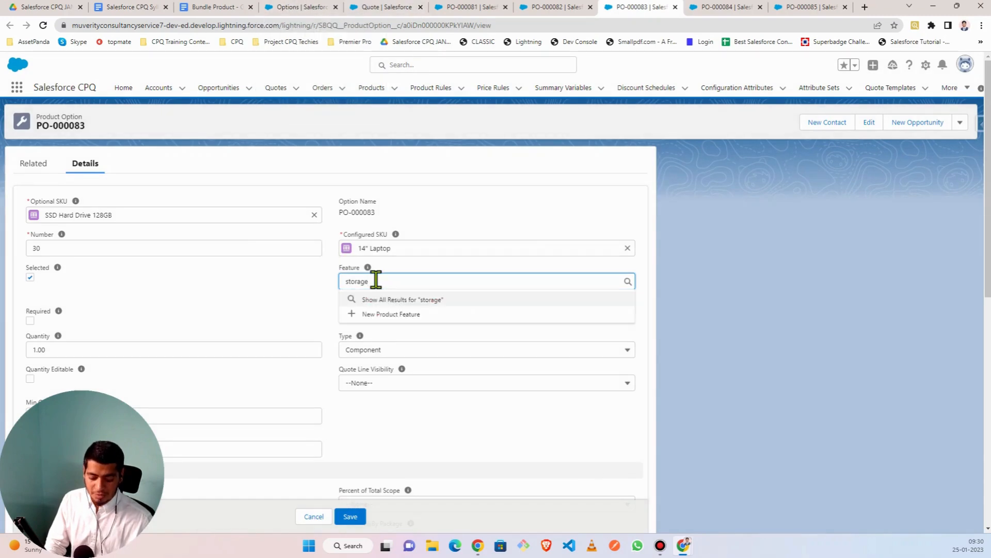
{"action": "key", "text": "BackSpace"}
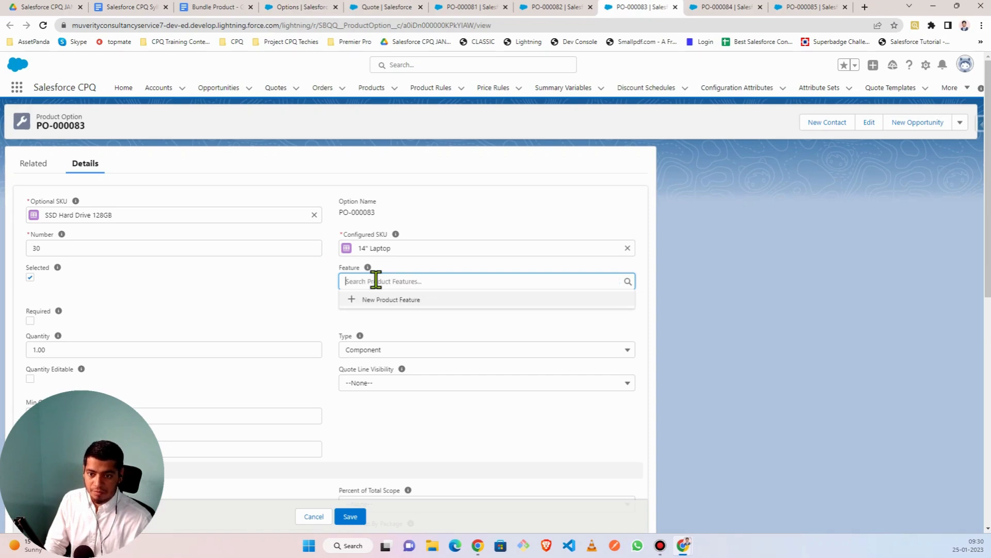
{"action": "type", "text": "stor"}
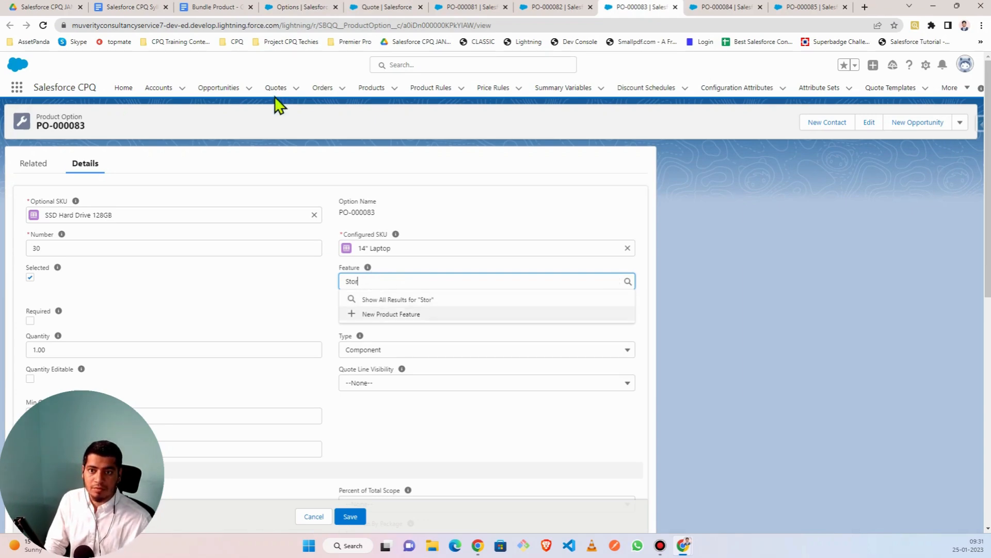
- Go back to the 14" Laptop product page and scroll to its top
{"action": "left_click", "coordinate": [295, 7]}
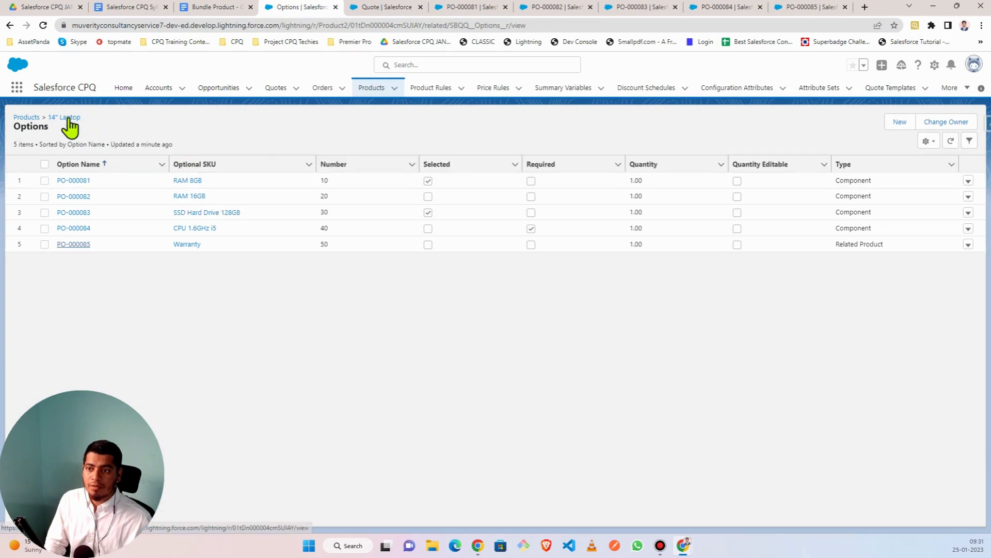
{"action": "right_click", "coordinate": [11, 27]}
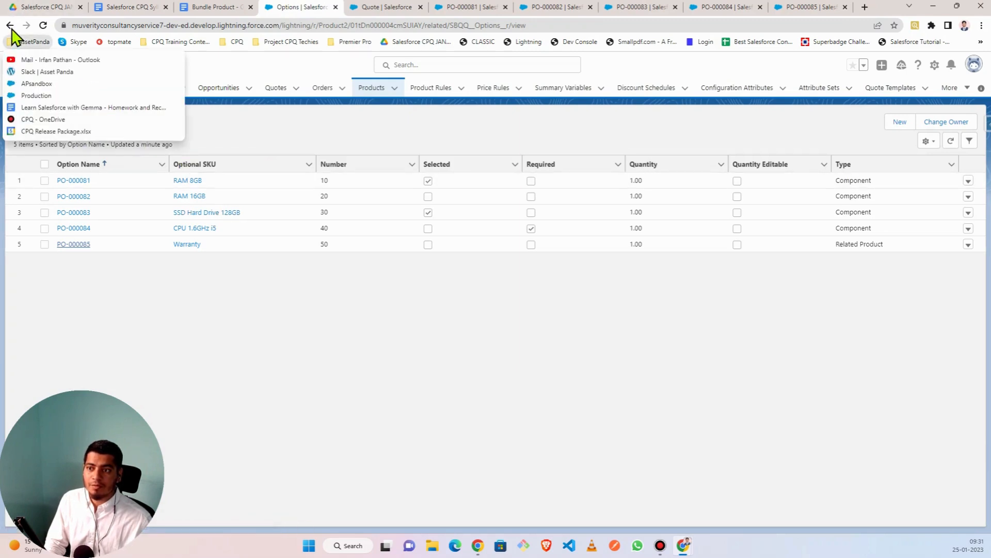
{"action": "left_click", "coordinate": [10, 26]}
{"action": "scroll", "coordinate": [187, 240], "scroll_direction": "up", "scroll_amount": 3}
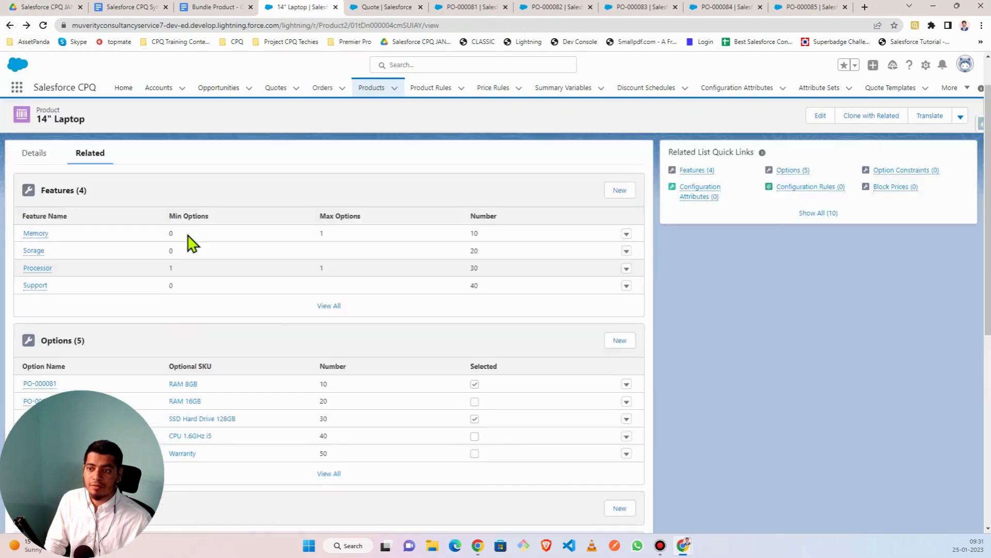
{"action": "mouse_move", "coordinate": [29, 302]}
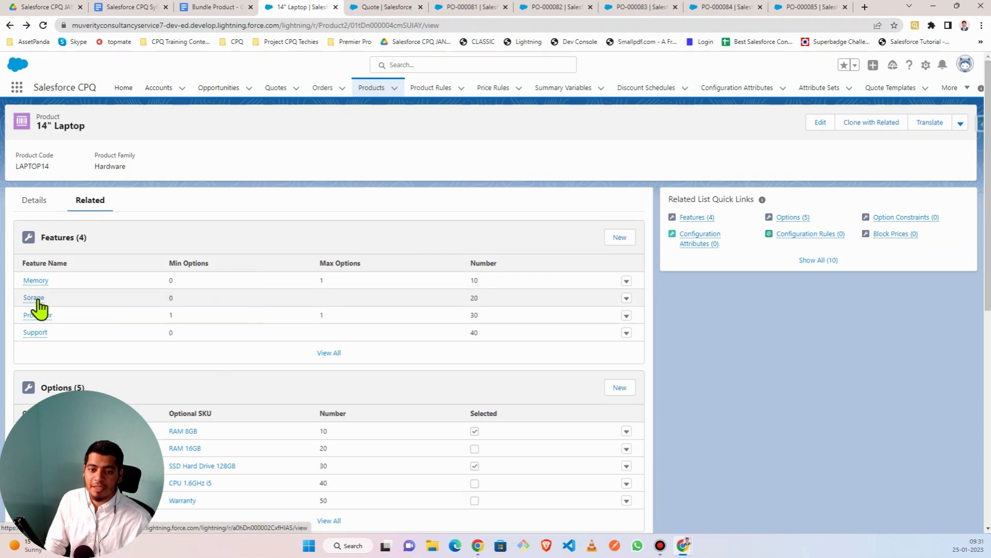
- Edit the 14" Laptop's Sorage feature, rename it to Storage, and save
{"action": "left_click", "coordinate": [626, 299]}
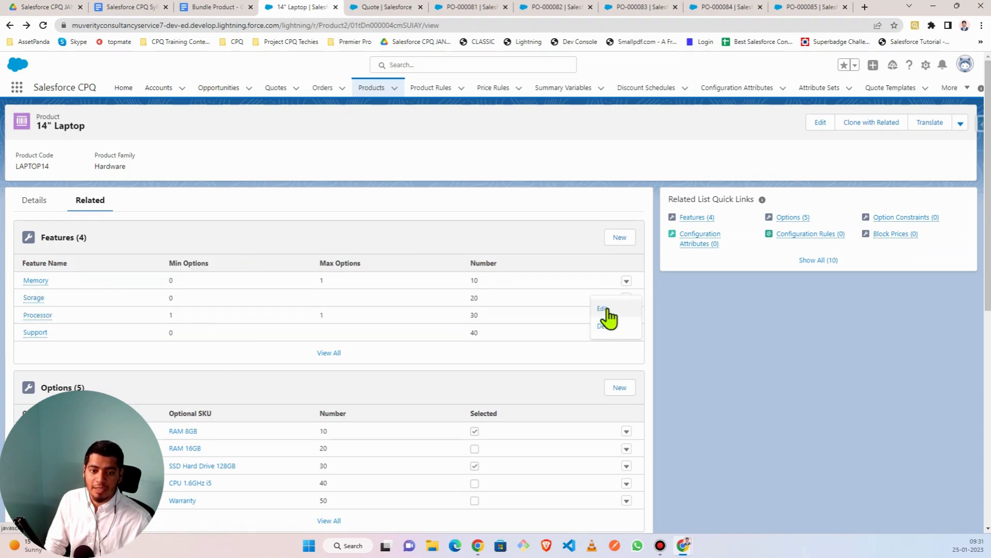
{"action": "left_click", "coordinate": [605, 309]}
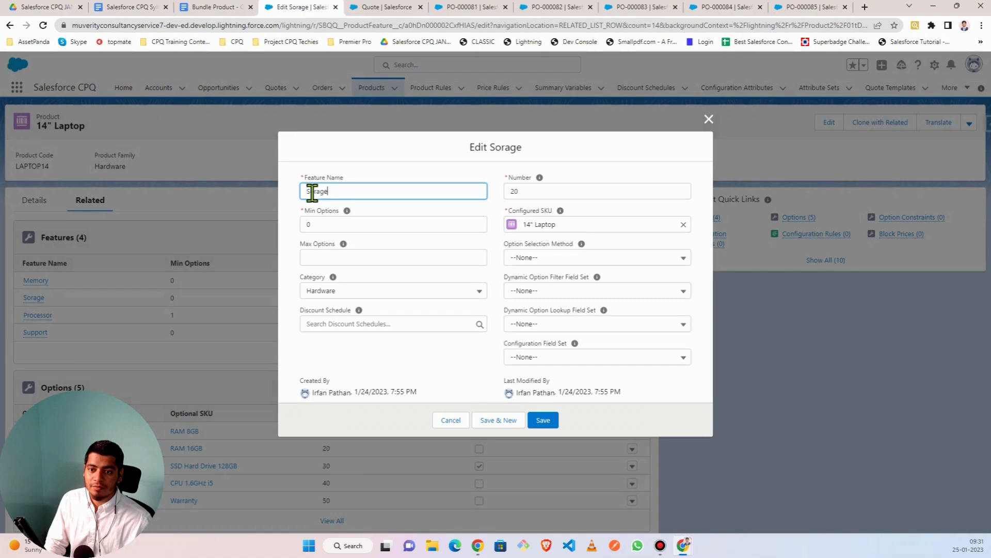
{"action": "left_click", "coordinate": [308, 191]}
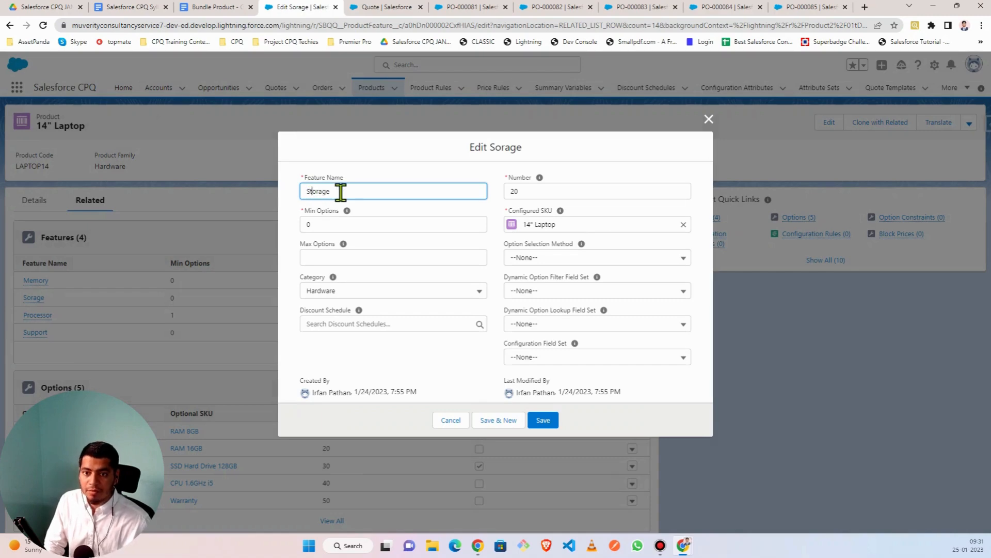
{"action": "left_click", "coordinate": [543, 421]}
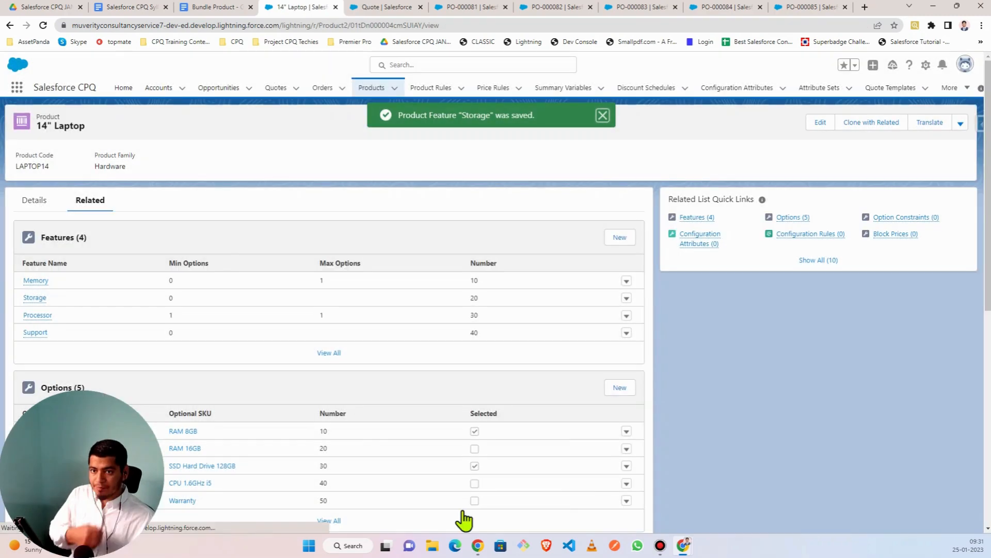
{"action": "left_click", "coordinate": [543, 8]}
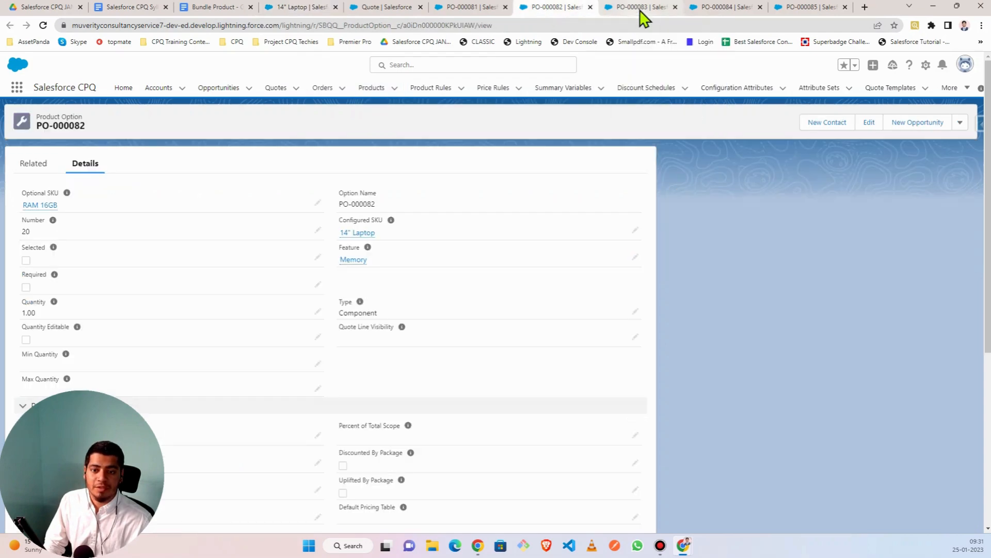
- Retry the 'st' feature search on PO-000083, then abandon the edit and reload the page
{"action": "left_click", "coordinate": [640, 11]}
{"action": "left_click", "coordinate": [379, 281]}
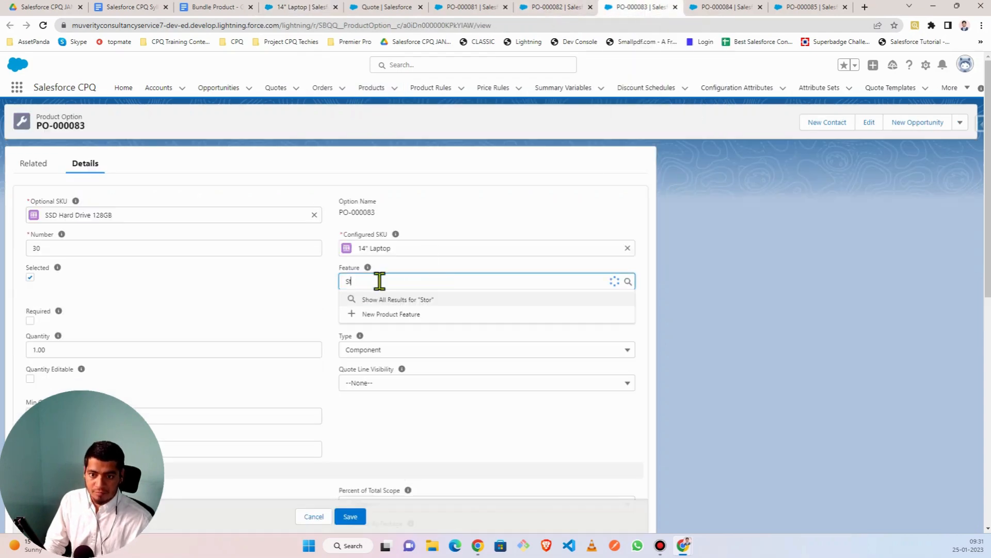
{"action": "key", "text": "BackSpace"}
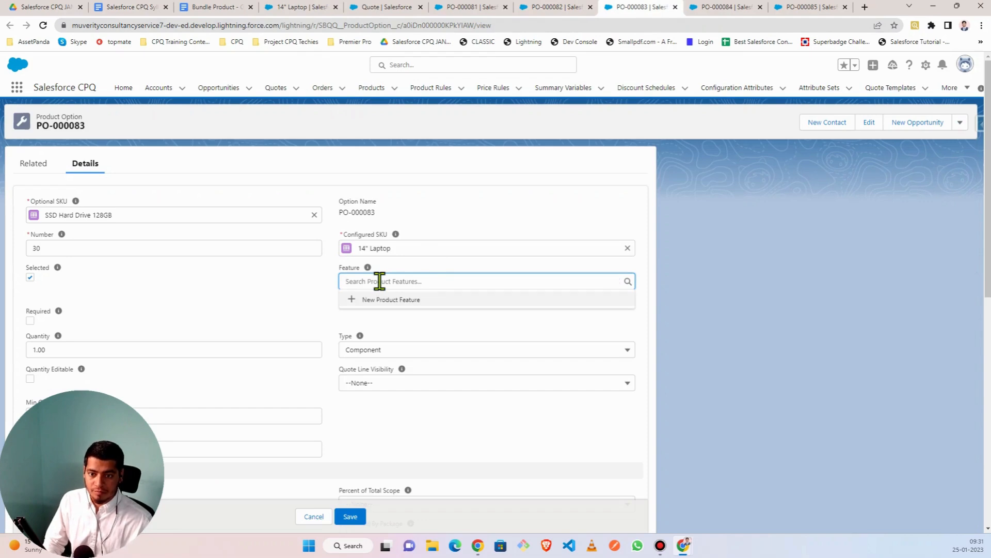
{"action": "type", "text": "storage"}
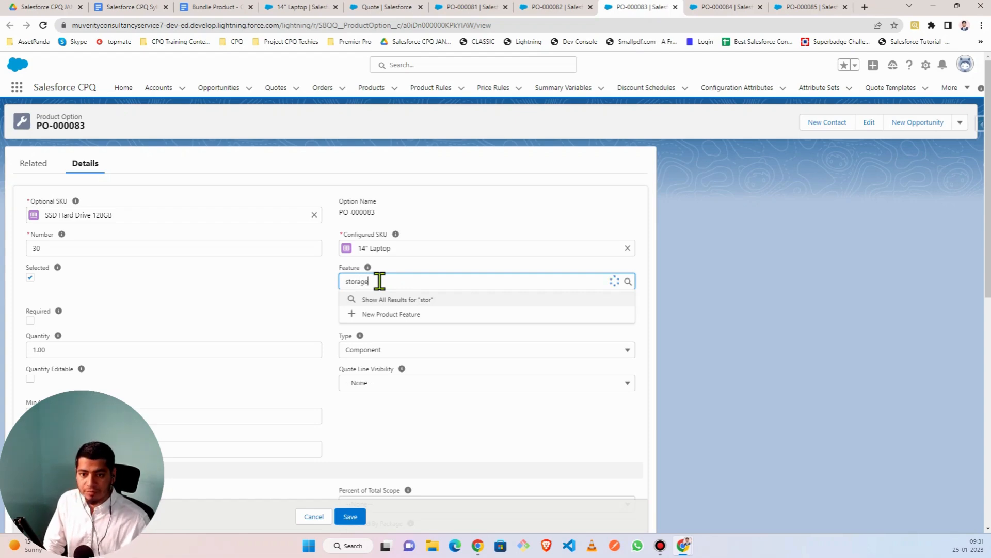
{"action": "left_click", "coordinate": [398, 299]}
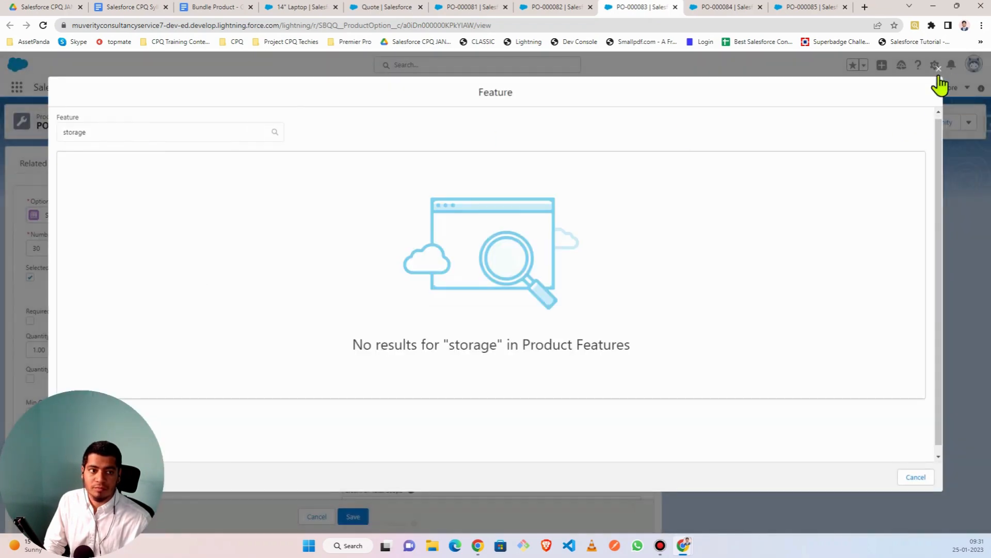
{"action": "left_click", "coordinate": [938, 71]}
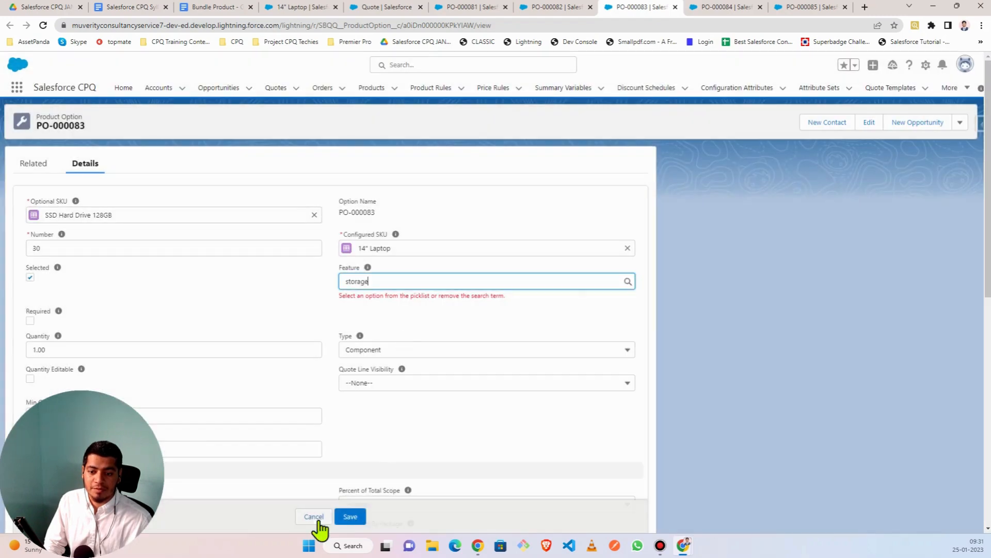
{"action": "key", "text": "Escape"}
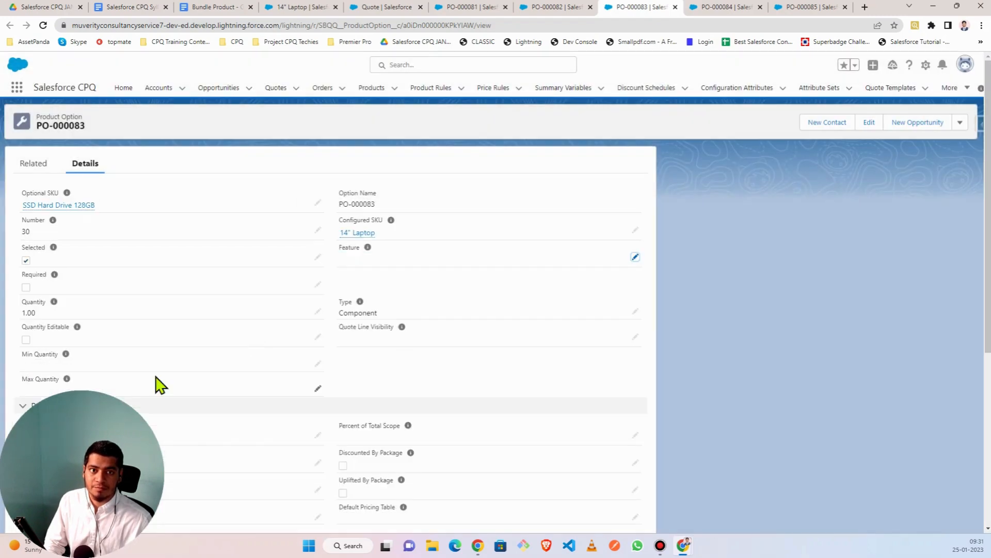
{"action": "left_click", "coordinate": [43, 25]}
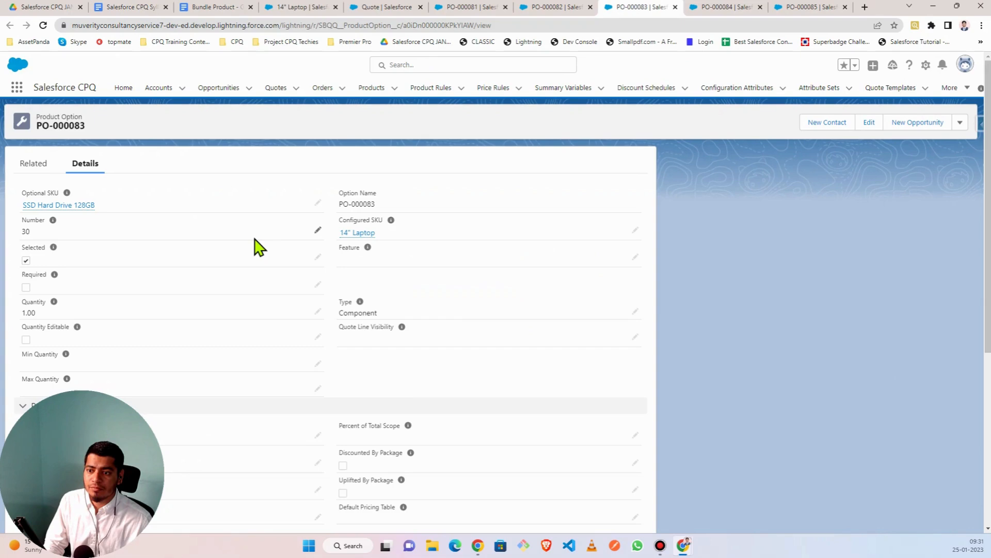
- Set PO-000083's Feature to Storage and save it
{"action": "left_click", "coordinate": [636, 257]}
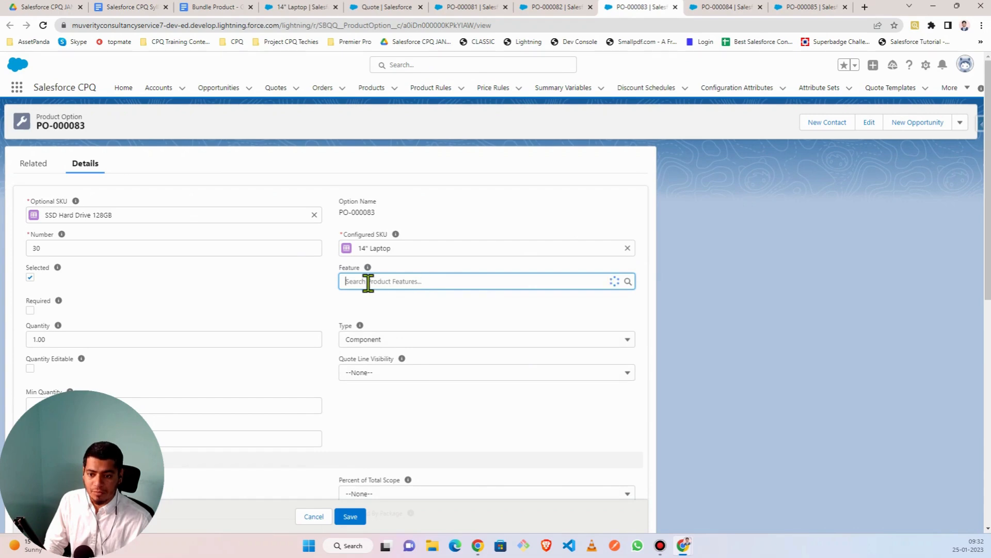
{"action": "type", "text": "stora"}
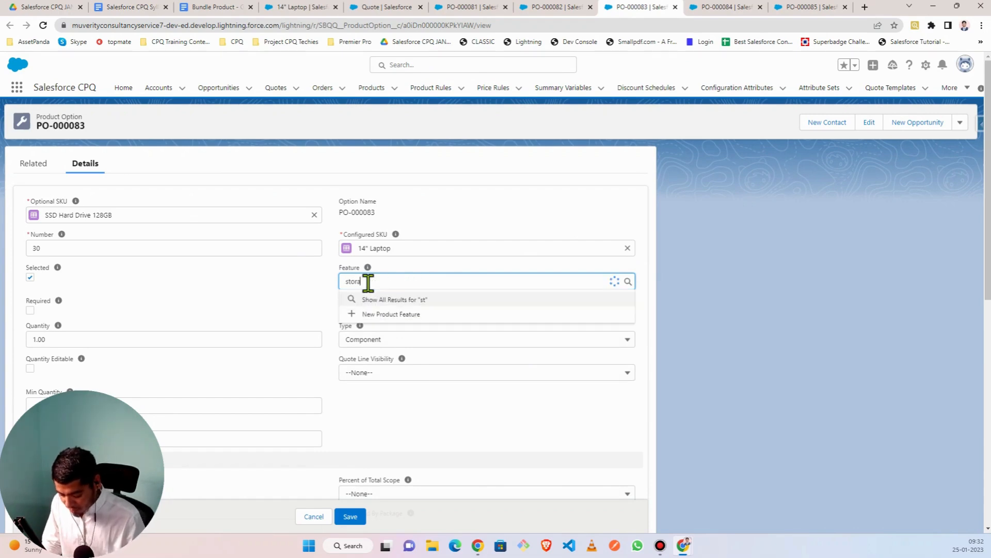
{"action": "type", "text": "ge"}
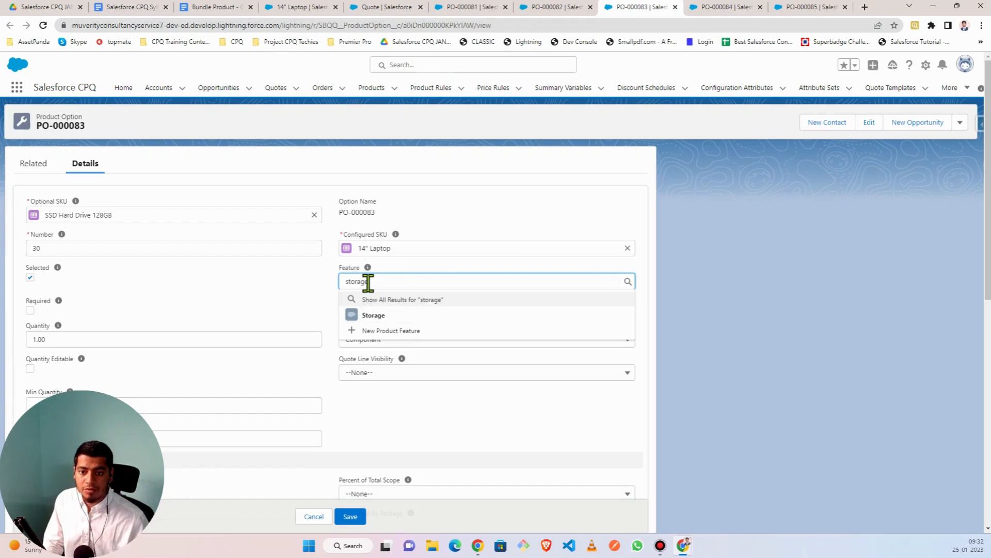
{"action": "left_click", "coordinate": [369, 316]}
{"action": "left_click", "coordinate": [349, 517]}
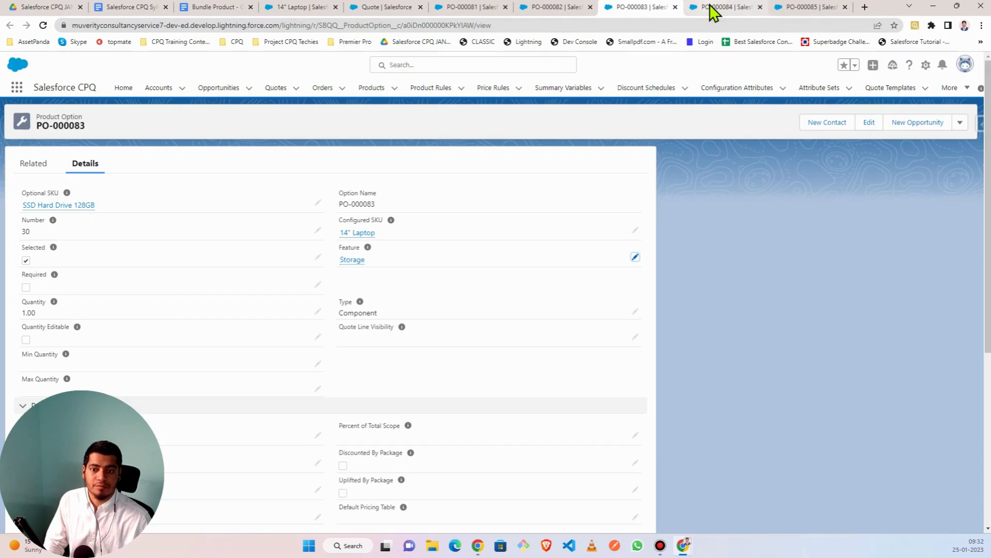
- Set option PO-000084's Feature to Processor and save it
{"action": "left_click", "coordinate": [710, 7]}
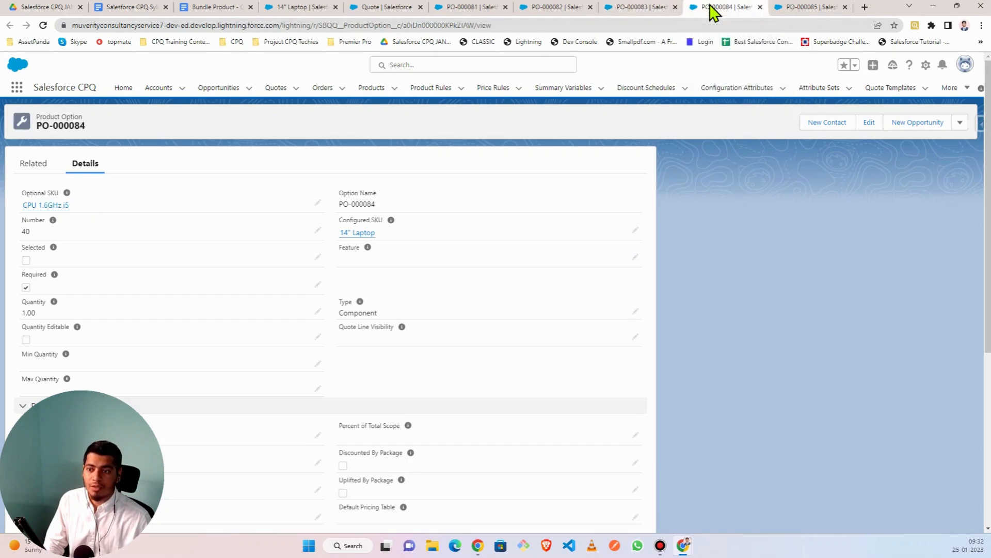
{"action": "left_click", "coordinate": [635, 257]}
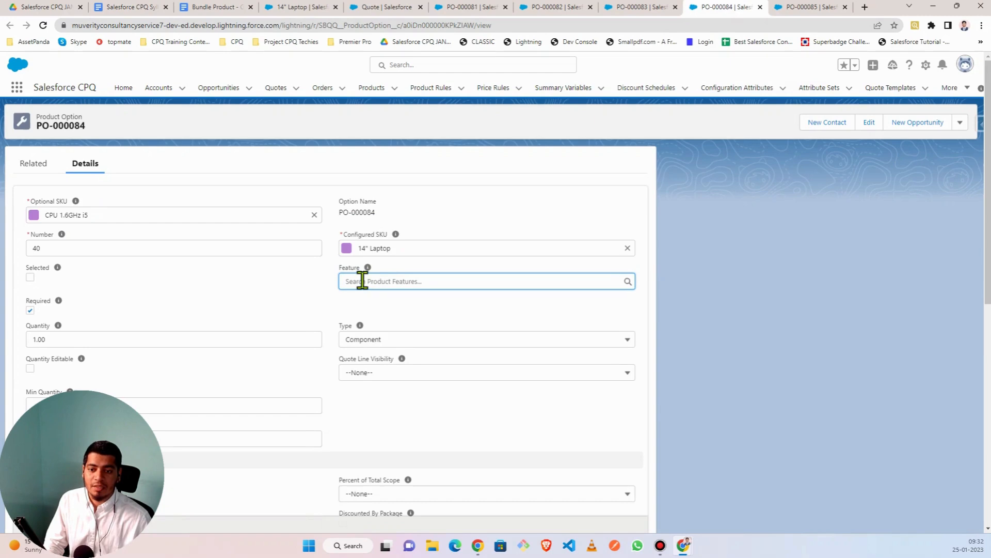
{"action": "left_click", "coordinate": [362, 281]}
{"action": "type", "text": "proce"}
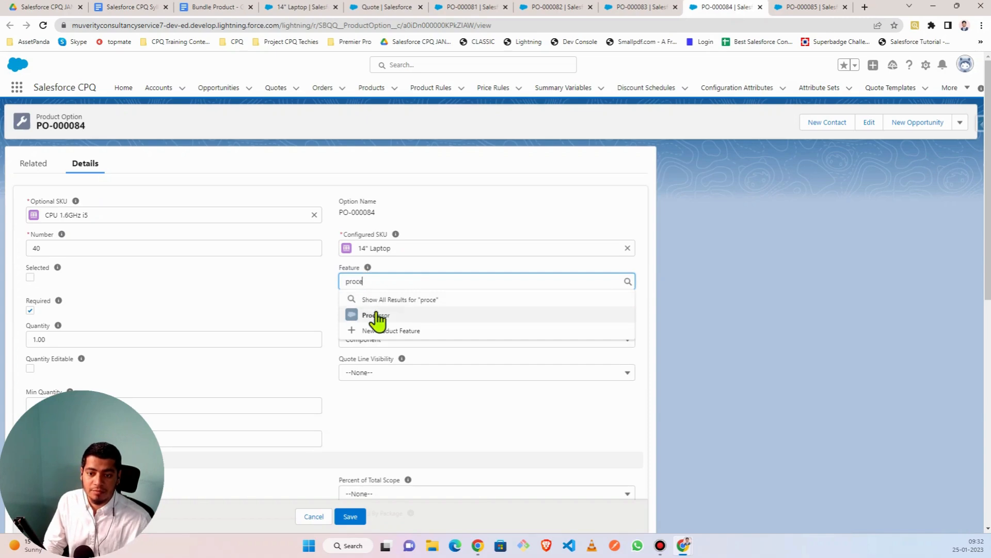
{"action": "left_click", "coordinate": [375, 316]}
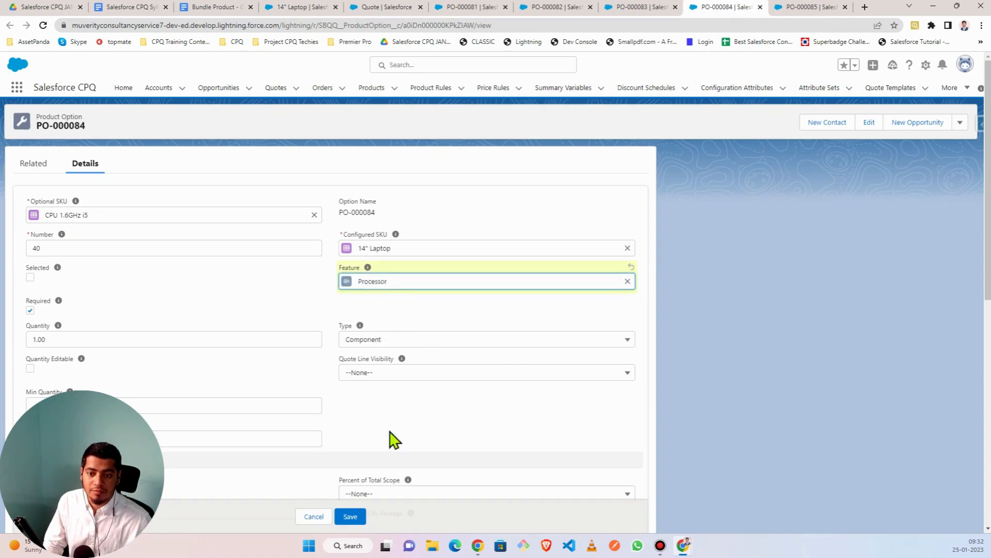
{"action": "left_click", "coordinate": [355, 516]}
- Set the Warranty option PO-000085's Feature to Support and save it
{"action": "left_click", "coordinate": [807, 9]}
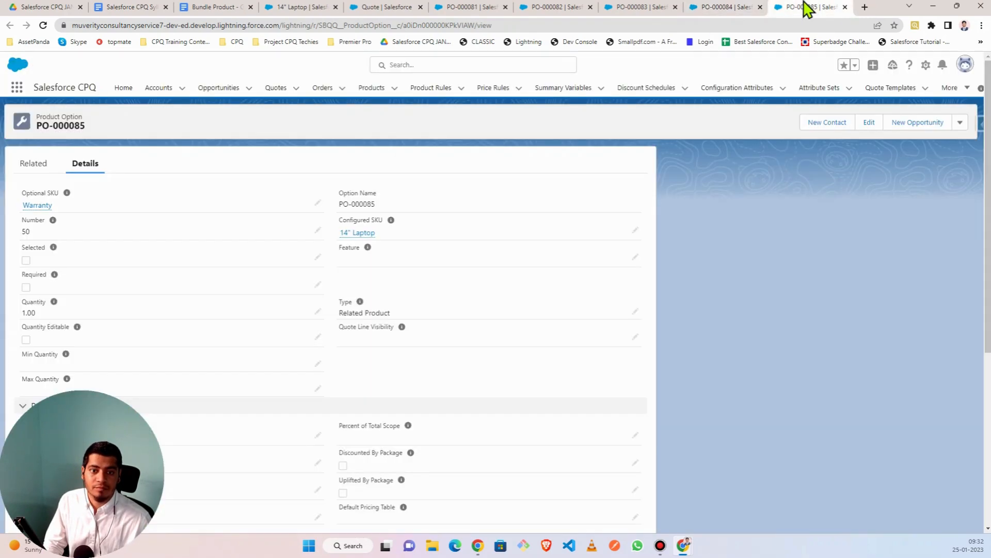
{"action": "left_click", "coordinate": [636, 258]}
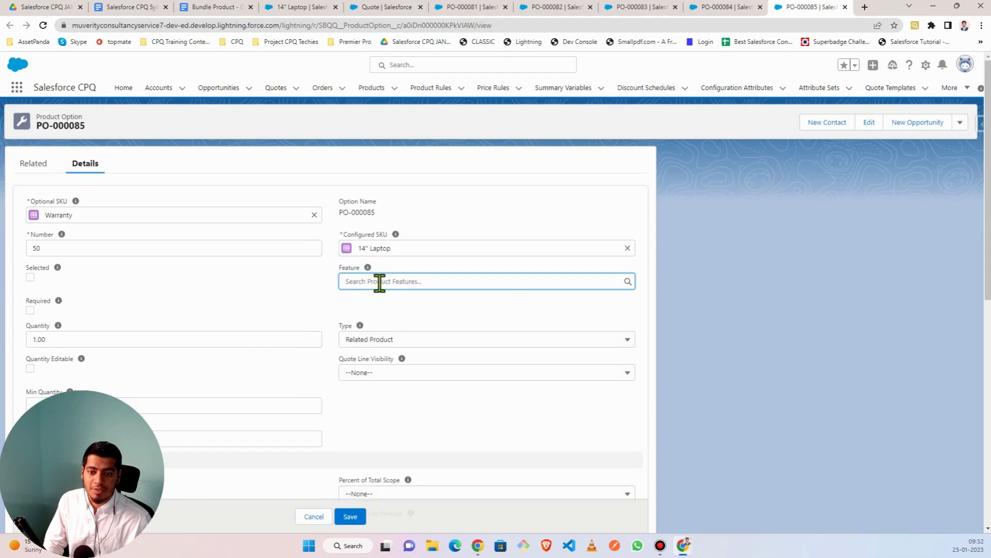
{"action": "type", "text": "support"}
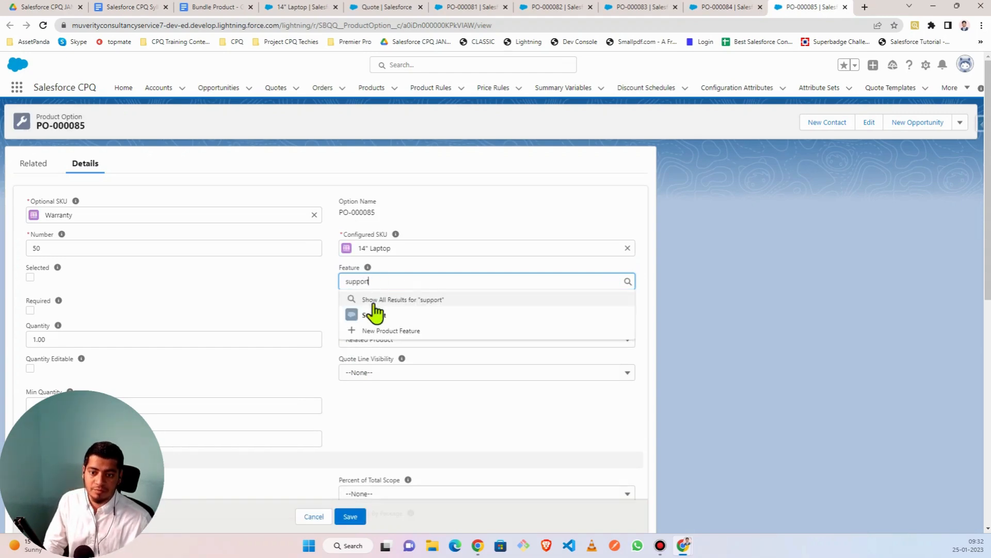
{"action": "left_click", "coordinate": [372, 315]}
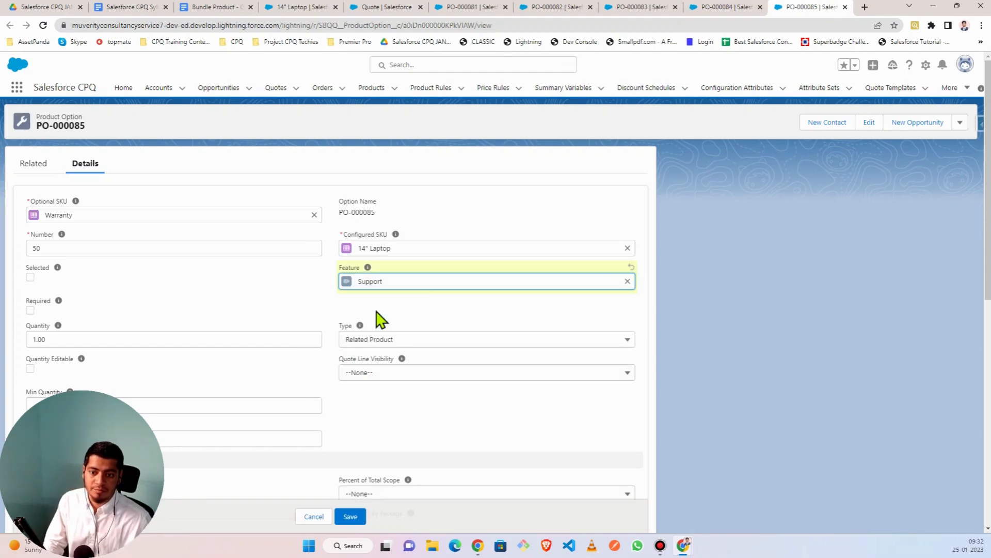
{"action": "left_click", "coordinate": [351, 518]}
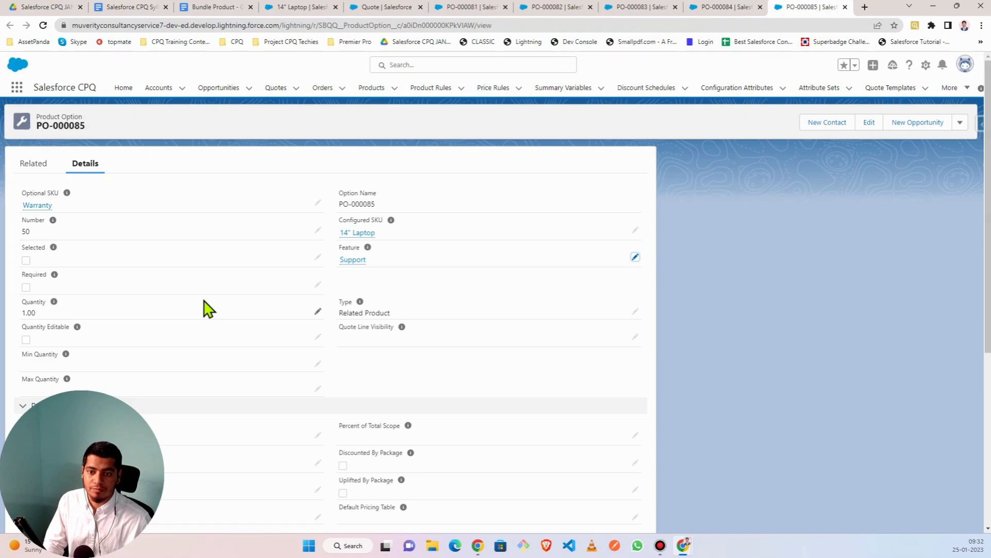
{"action": "left_click", "coordinate": [301, 7]}
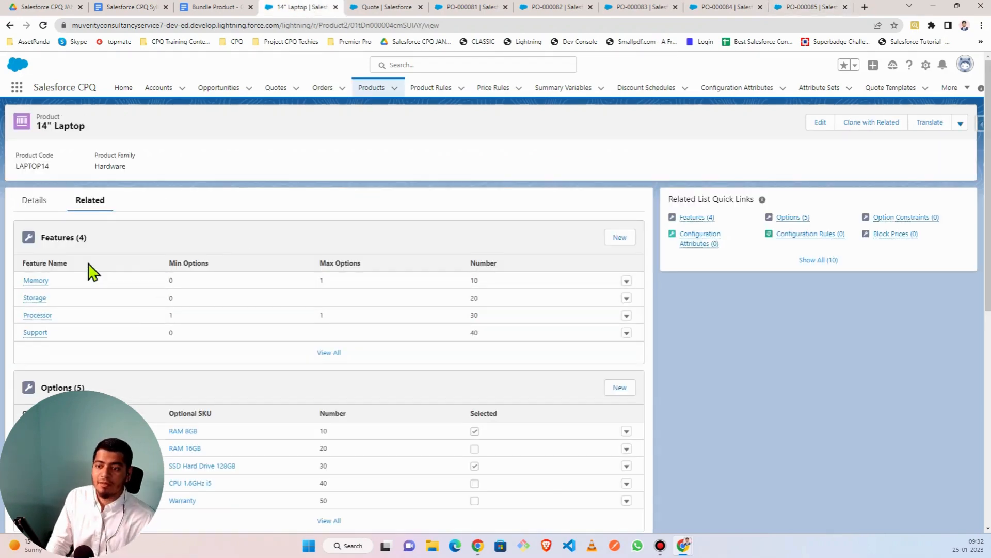
- Switch to the Edit Quote page listing the 14" Laptop bundle and its four option lines
{"action": "scroll", "coordinate": [89, 274], "scroll_direction": "down", "scroll_amount": 5}
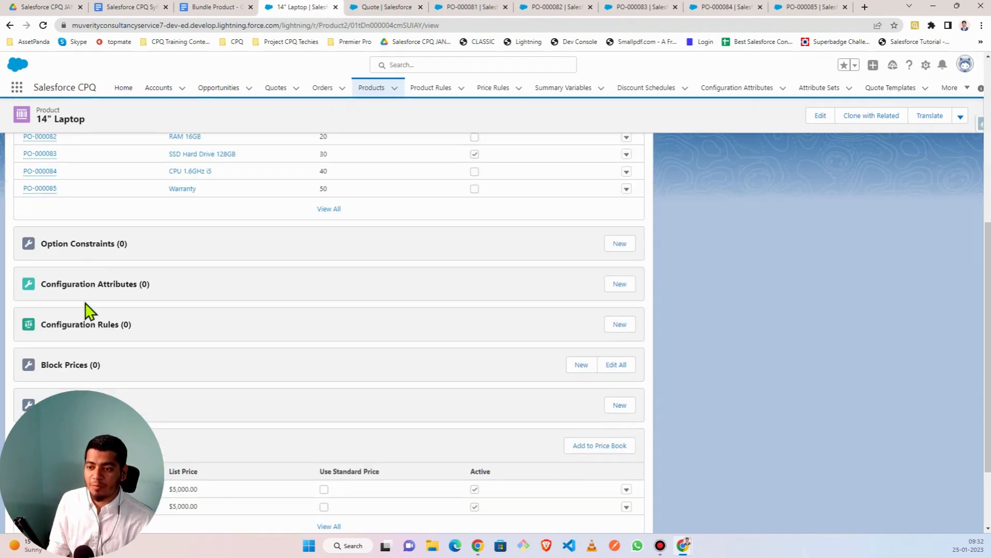
{"action": "scroll", "coordinate": [85, 310], "scroll_direction": "up", "scroll_amount": 5}
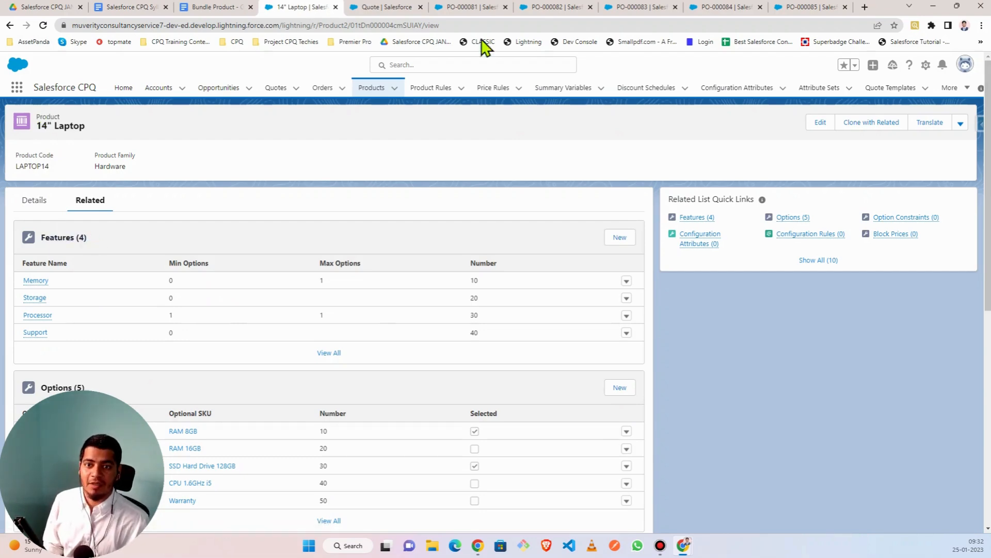
{"action": "left_click", "coordinate": [389, 11]}
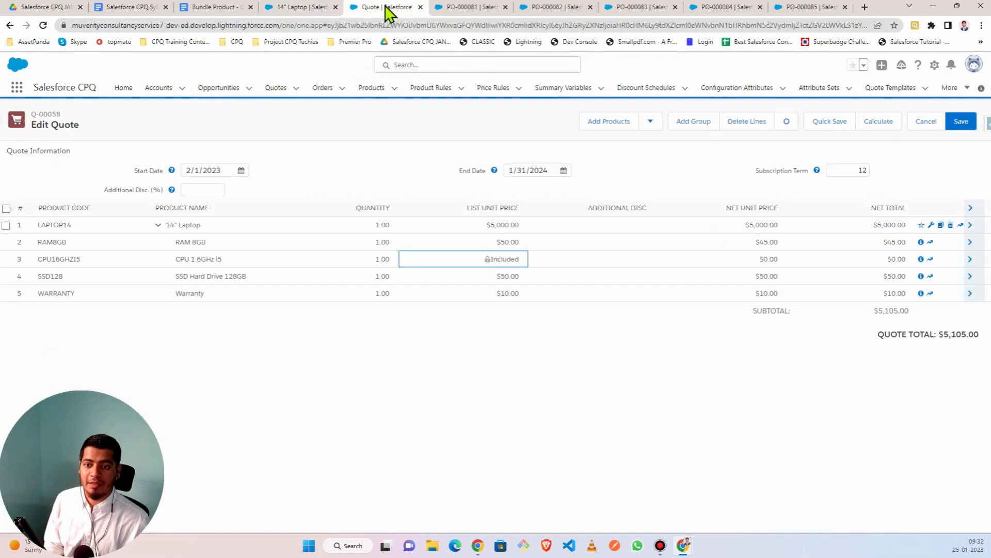
- Delete the laptop bundle and Ryzen Software lines from the quote
{"action": "left_click", "coordinate": [950, 226]}
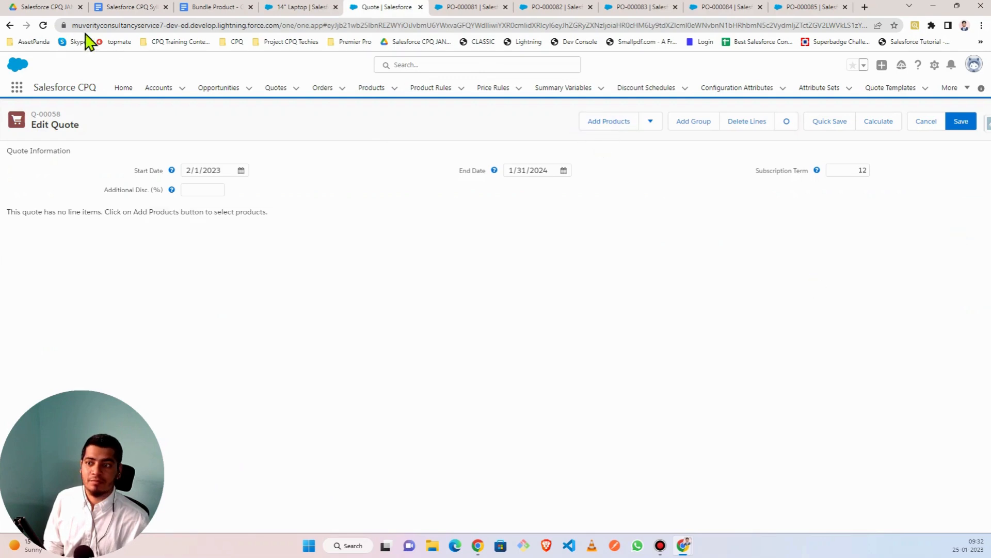
{"action": "left_click", "coordinate": [43, 25]}
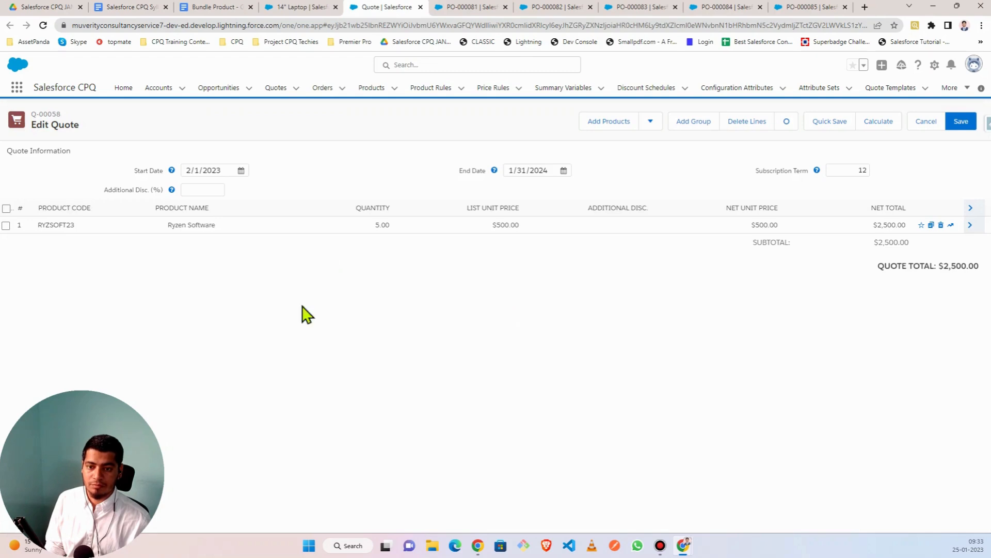
{"action": "left_click", "coordinate": [940, 225]}
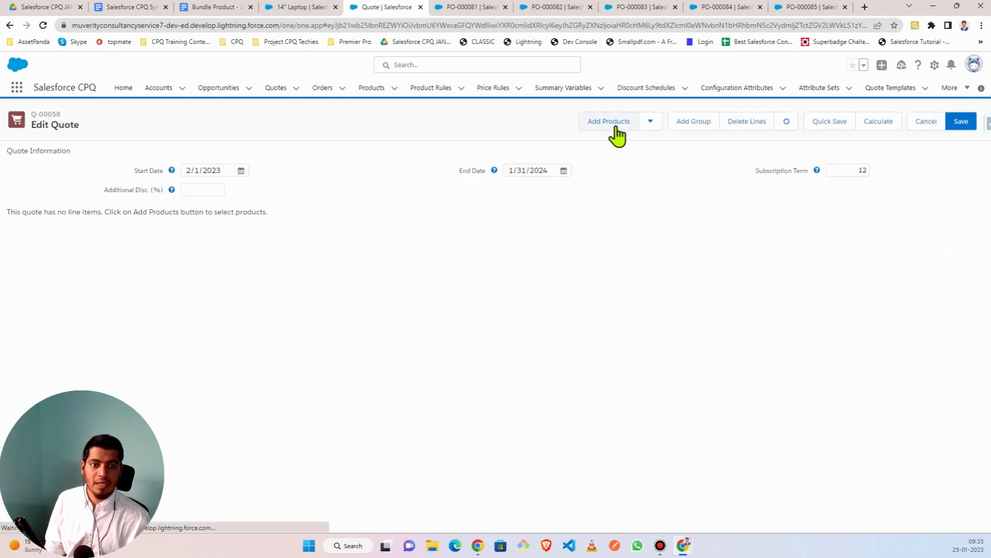
- Add the 14" Laptop (LAPTOP14) product to the quote from the catalogue
{"action": "left_click", "coordinate": [616, 128]}
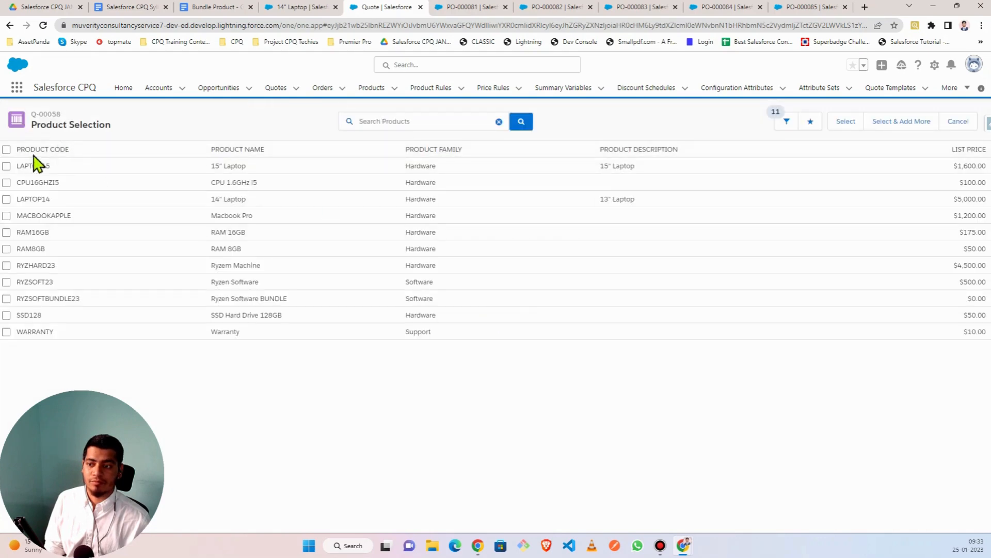
{"action": "left_click", "coordinate": [7, 199]}
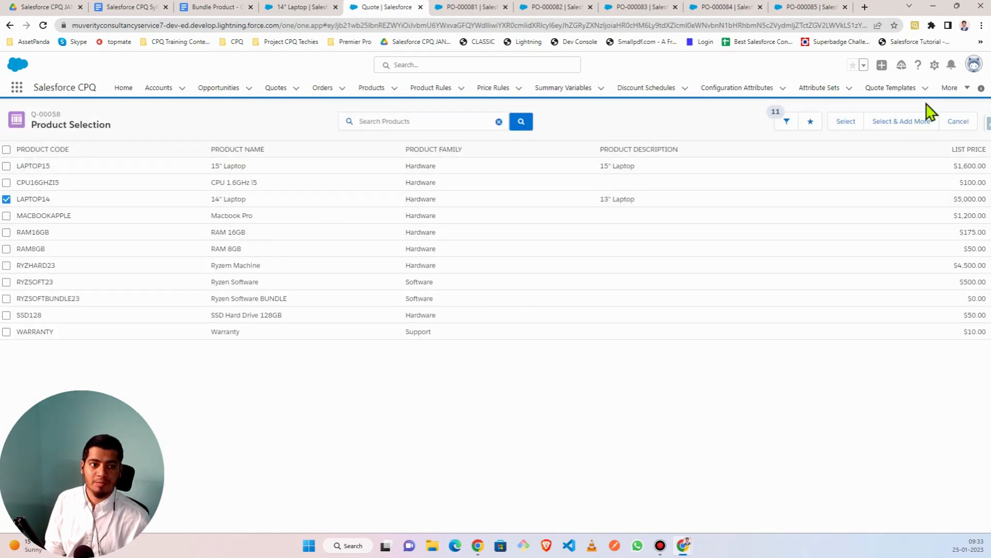
{"action": "left_click", "coordinate": [846, 121]}
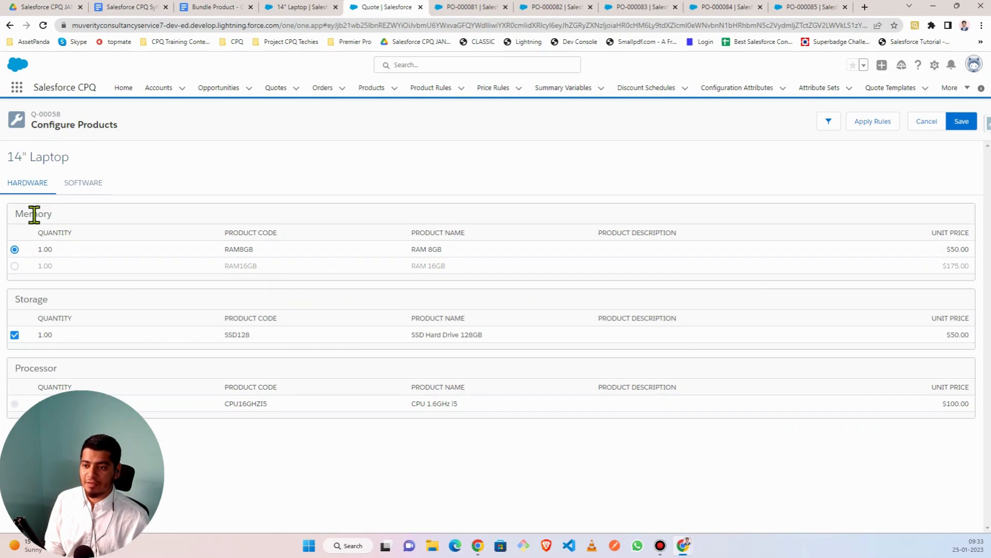
- Highlight the Memory, Storage and Processor headings and the RAM8GB and SSD128 product codes
{"action": "left_click_drag", "start_coordinate": [17, 213], "coordinate": [62, 223]}
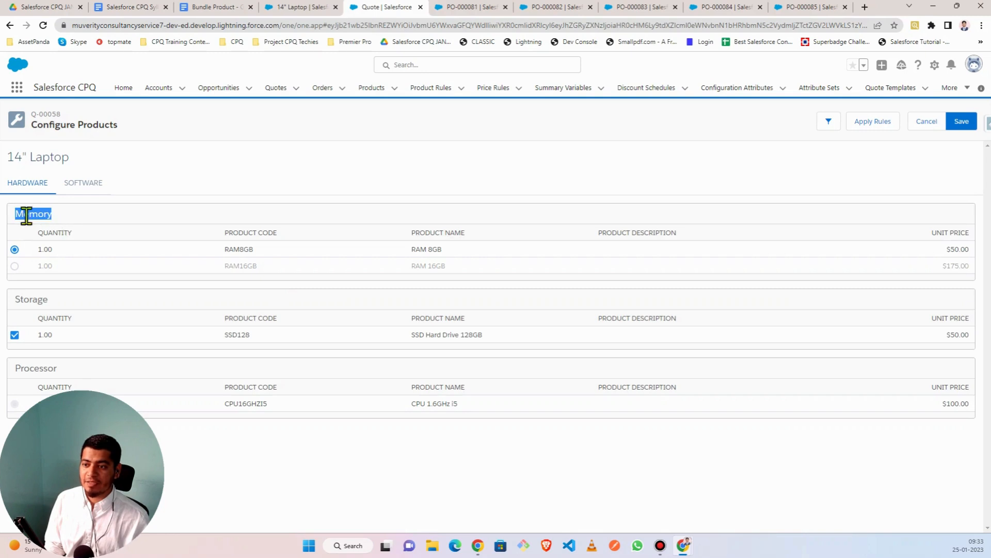
{"action": "left_click_drag", "start_coordinate": [15, 297], "coordinate": [48, 299]}
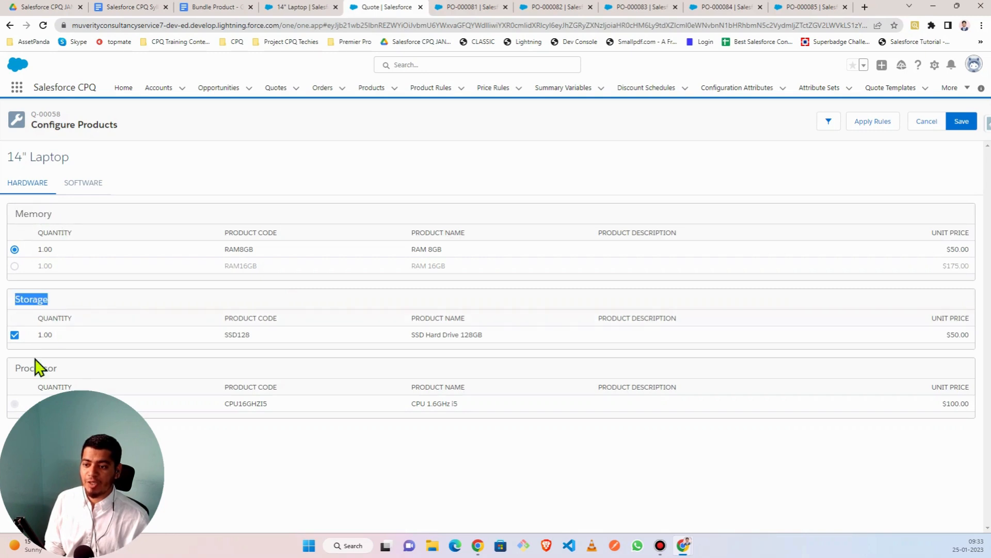
{"action": "left_click_drag", "start_coordinate": [18, 368], "coordinate": [54, 369]}
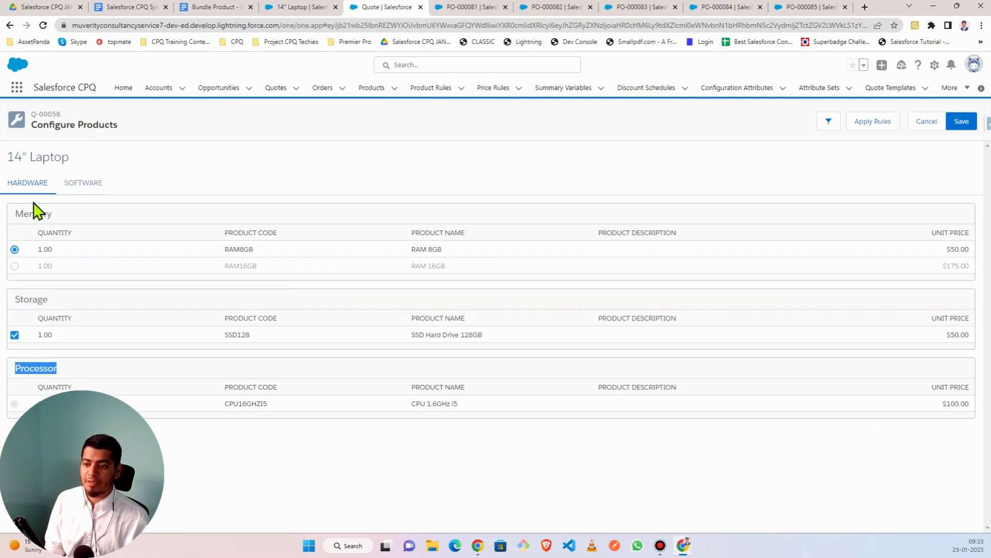
{"action": "left_click_drag", "start_coordinate": [16, 214], "coordinate": [53, 216]}
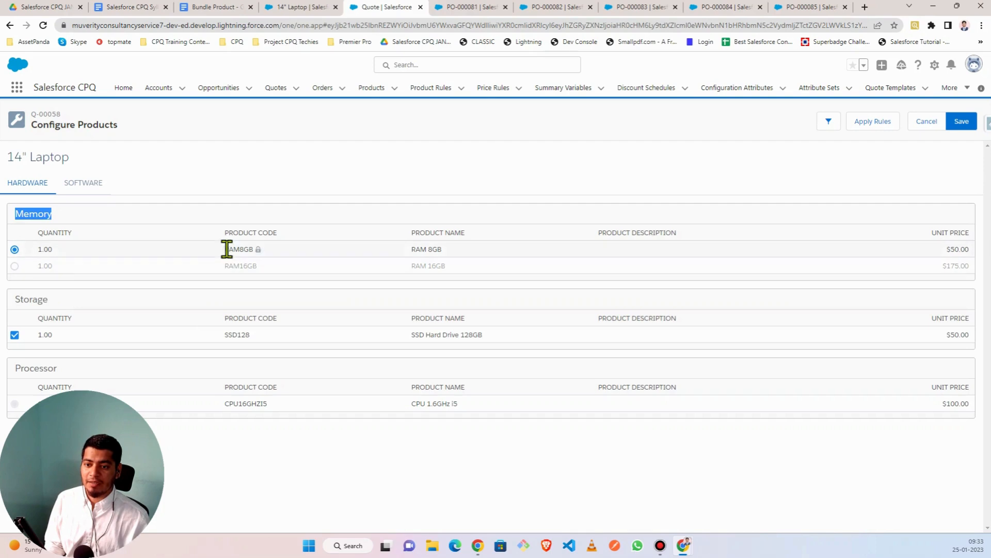
{"action": "left_click_drag", "start_coordinate": [225, 249], "coordinate": [259, 265]}
{"action": "left_click_drag", "start_coordinate": [226, 334], "coordinate": [250, 334]}
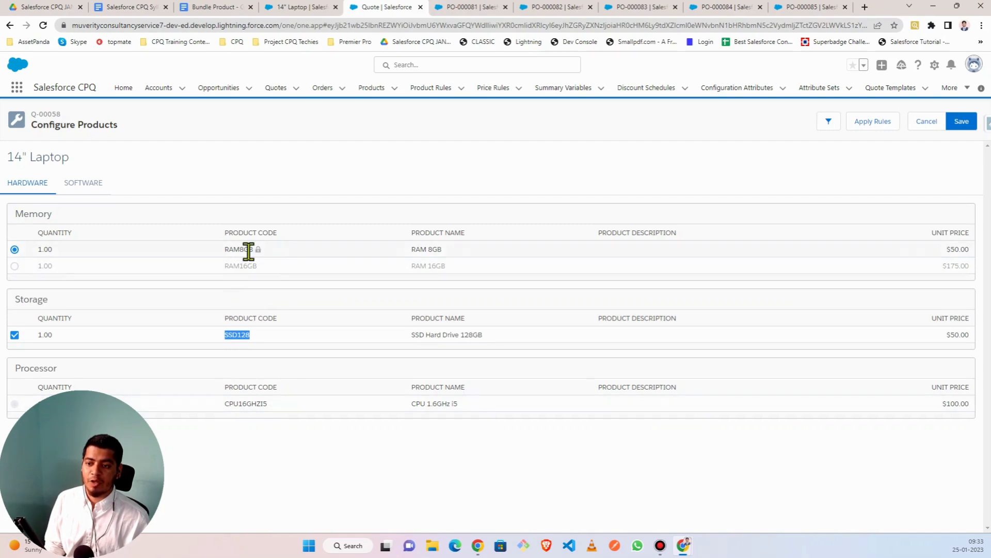
{"action": "left_click_drag", "start_coordinate": [69, 157], "coordinate": [8, 160]}
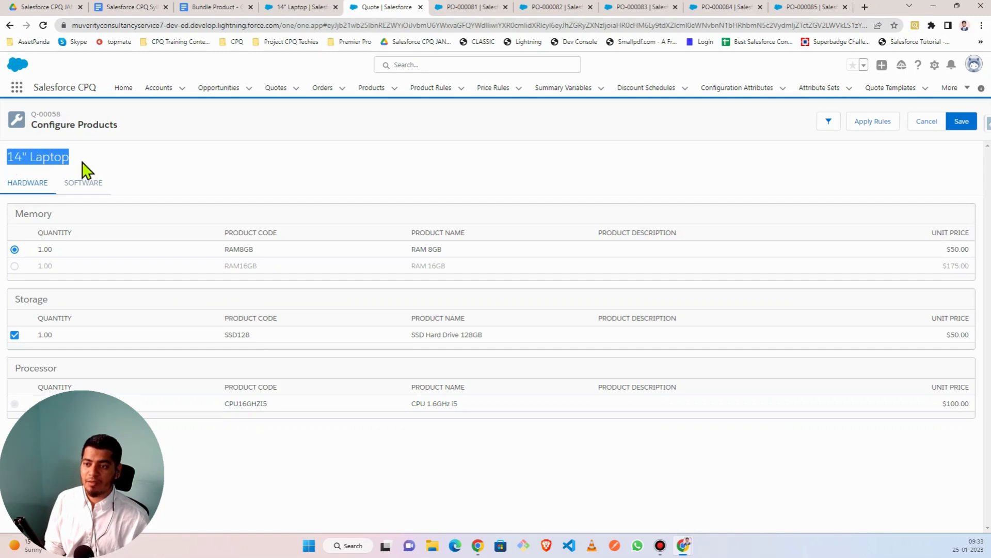
{"action": "left_click", "coordinate": [62, 155]}
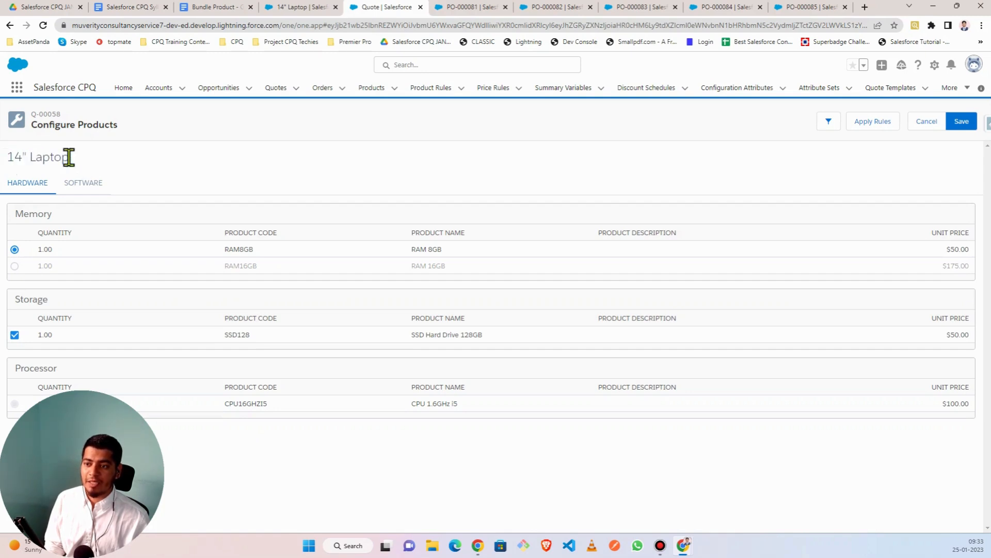
{"action": "triple_click", "coordinate": [69, 158]}
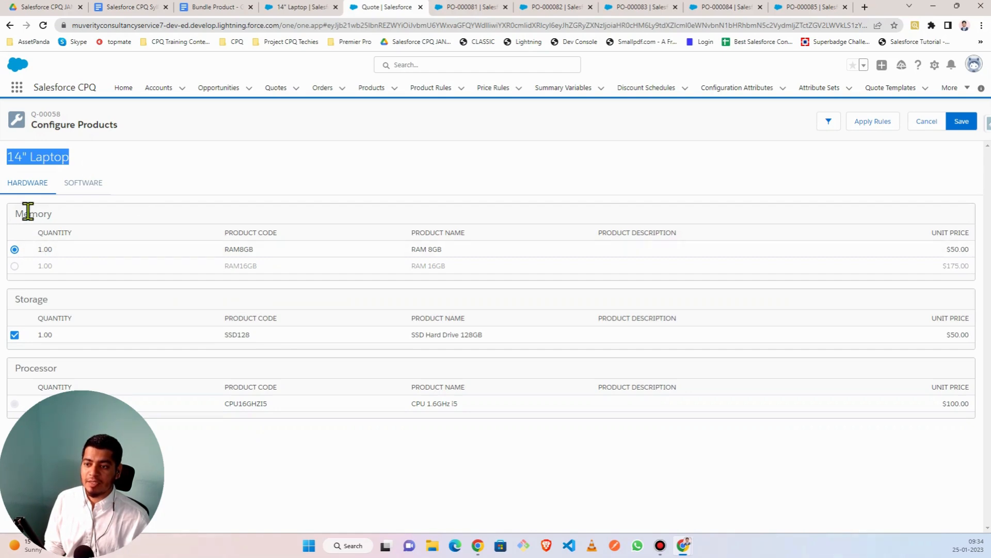
{"action": "left_click_drag", "start_coordinate": [16, 214], "coordinate": [69, 219]}
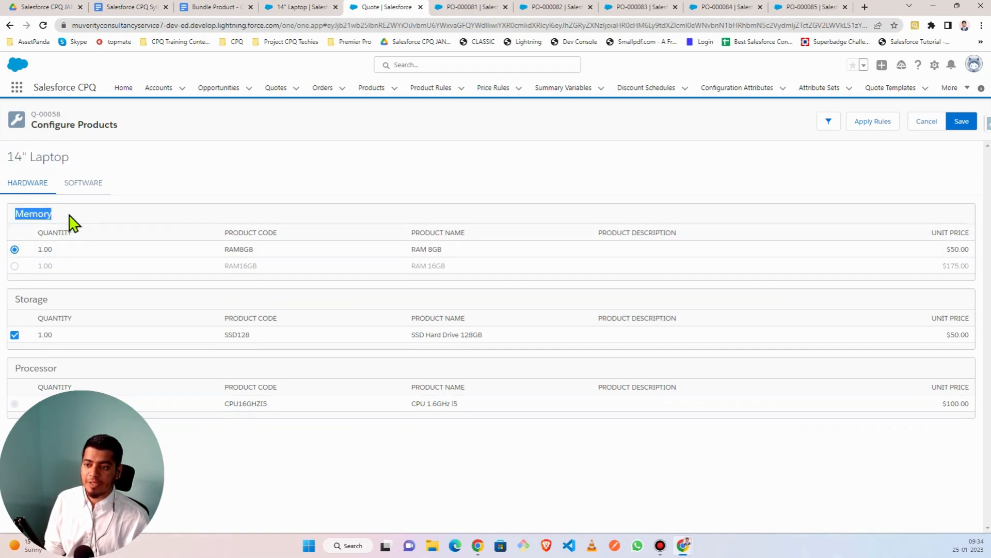
{"action": "double_click", "coordinate": [230, 249]}
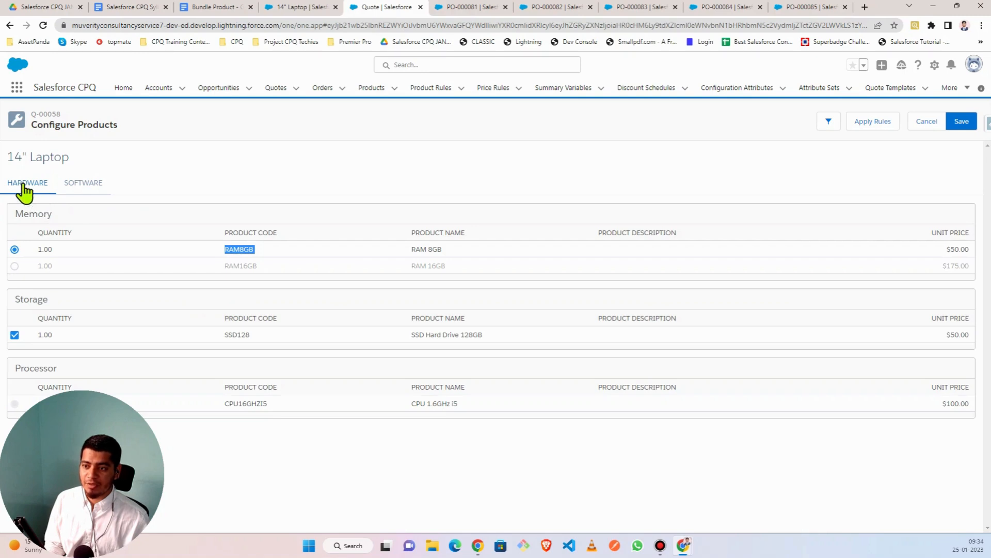
- Show the bundle's Software options, then return to the 14" Laptop product page
{"action": "left_click", "coordinate": [75, 188]}
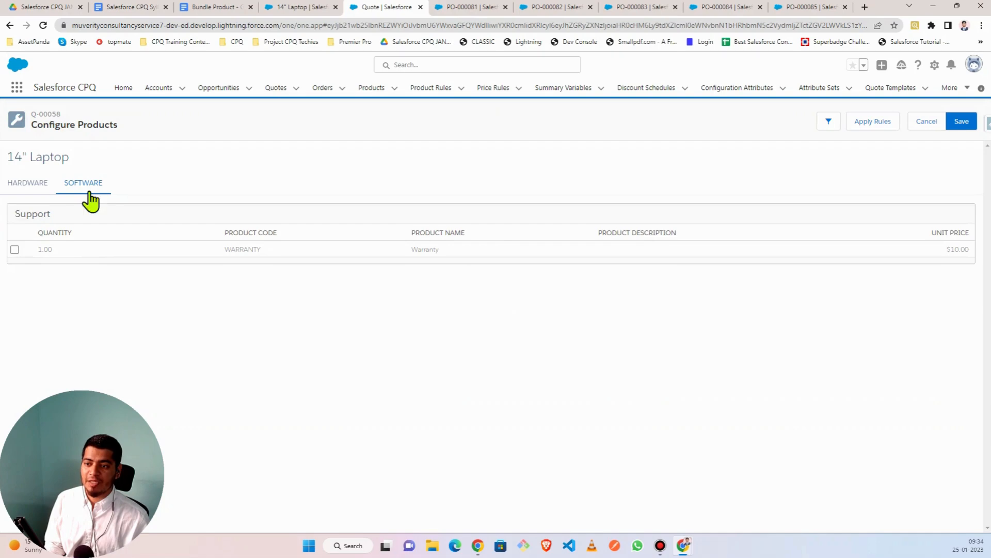
{"action": "left_click", "coordinate": [21, 189]}
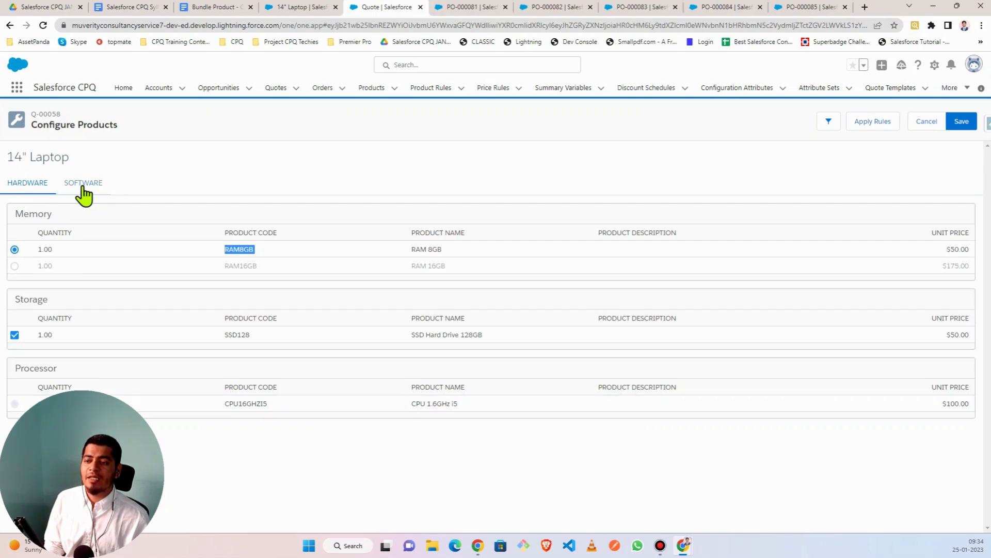
{"action": "left_click", "coordinate": [83, 184]}
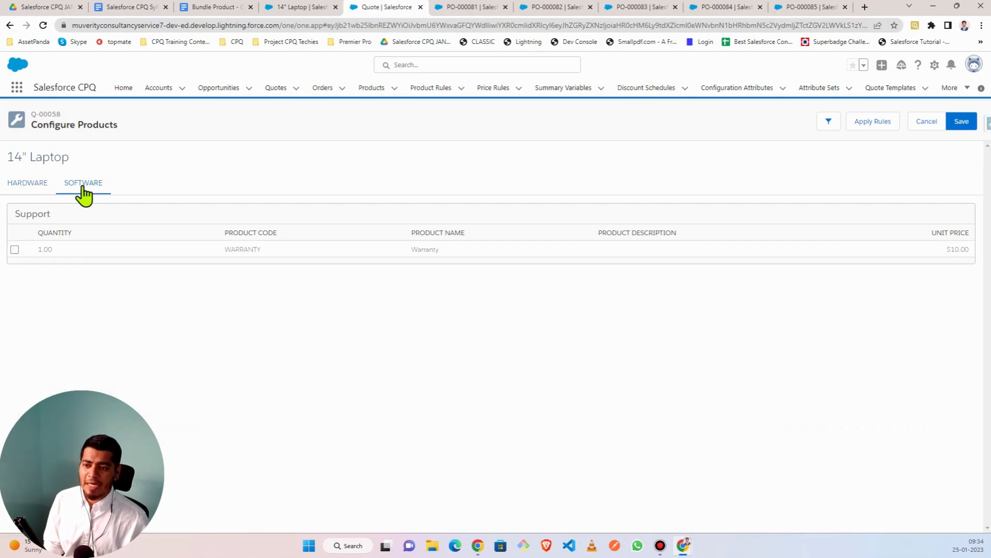
{"action": "left_click", "coordinate": [305, 7]}
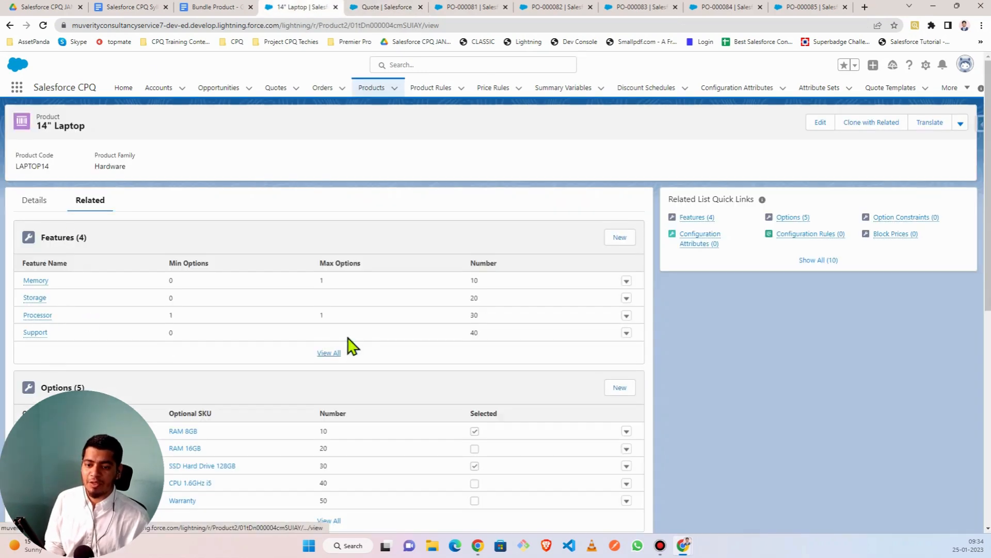
- Open the laptop's full features list and start editing the Memory feature
{"action": "left_click", "coordinate": [328, 354]}
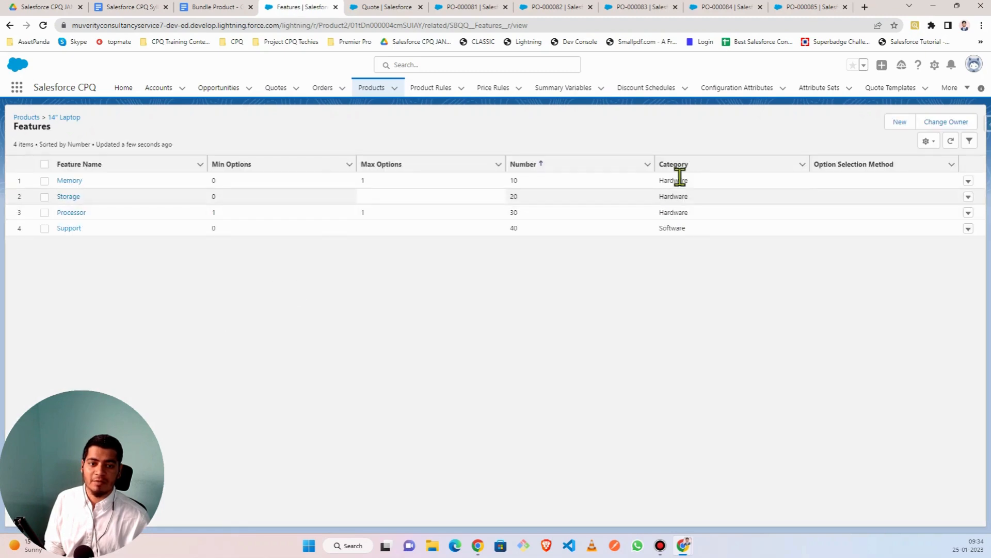
{"action": "left_click", "coordinate": [682, 179]}
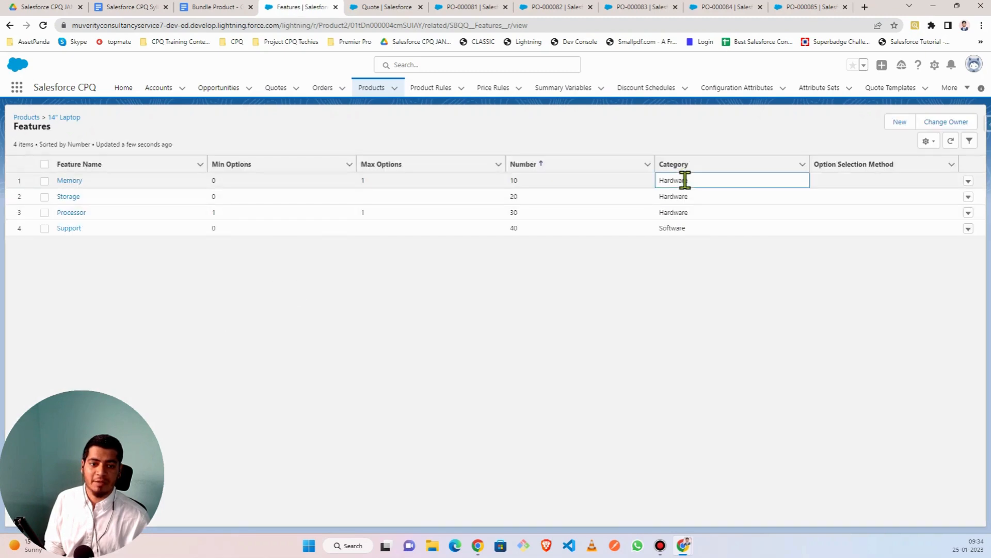
{"action": "left_click", "coordinate": [969, 182]}
{"action": "left_click", "coordinate": [969, 183]}
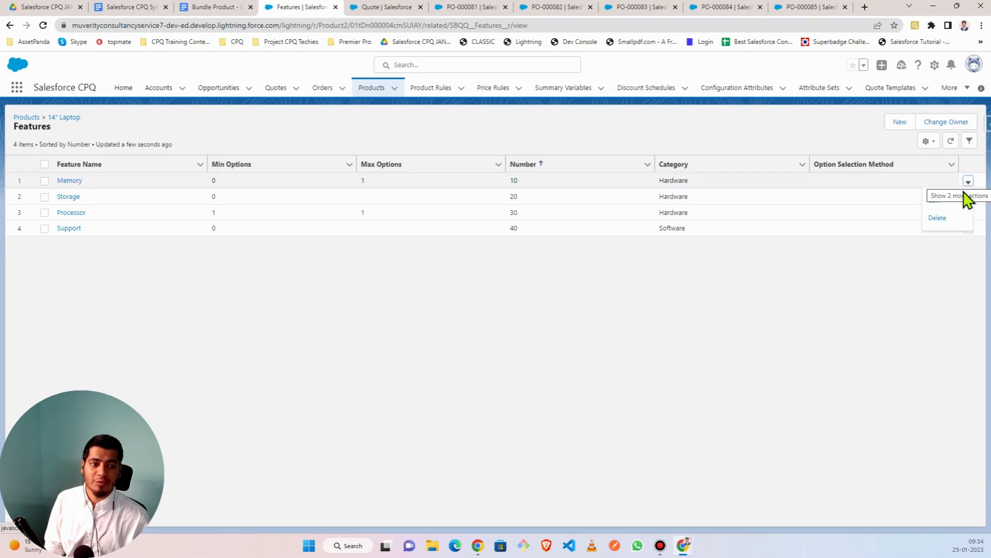
{"action": "left_click", "coordinate": [945, 202]}
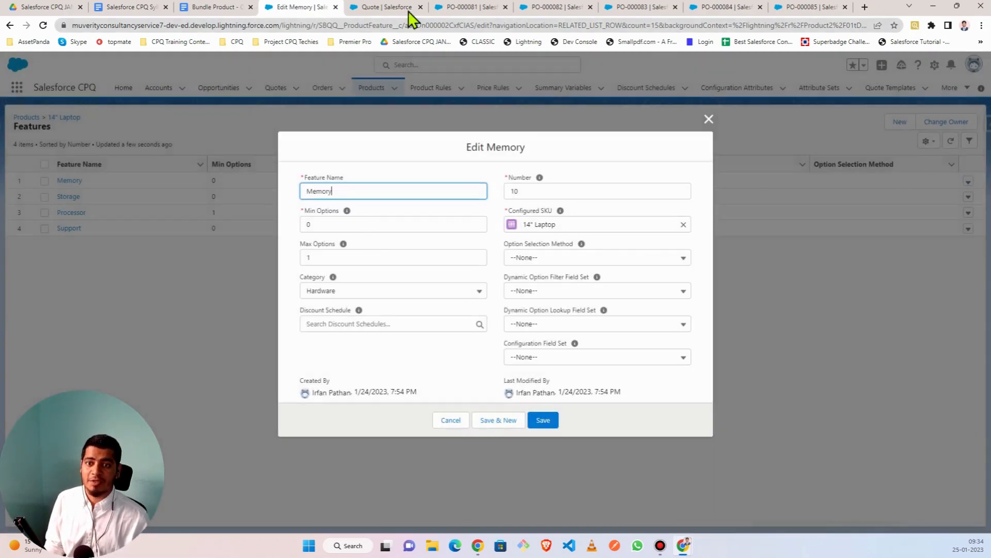
- Review the 14" Laptop configuration's Hardware and Software option groups on the quote
{"action": "left_click", "coordinate": [380, 7]}
{"action": "left_click", "coordinate": [31, 185]}
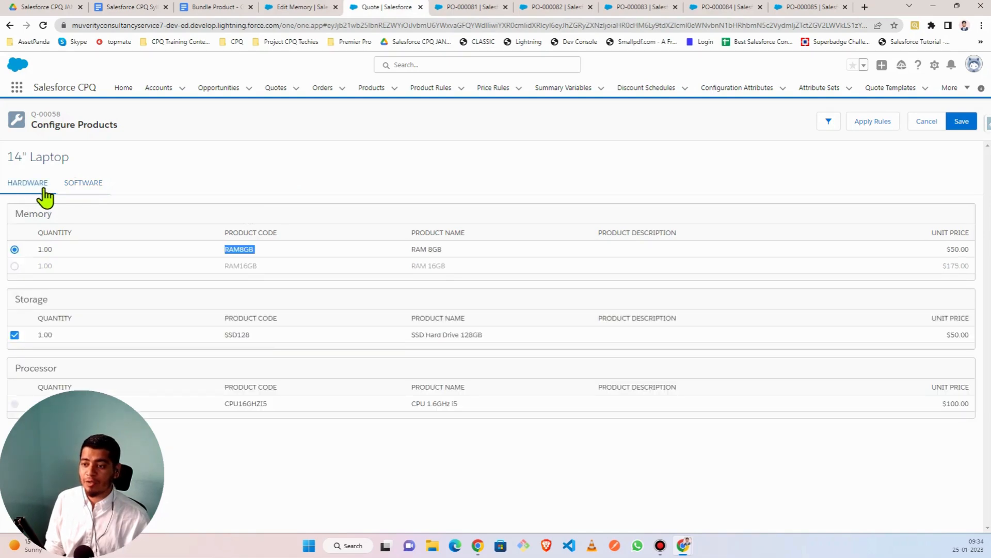
{"action": "left_click", "coordinate": [84, 184]}
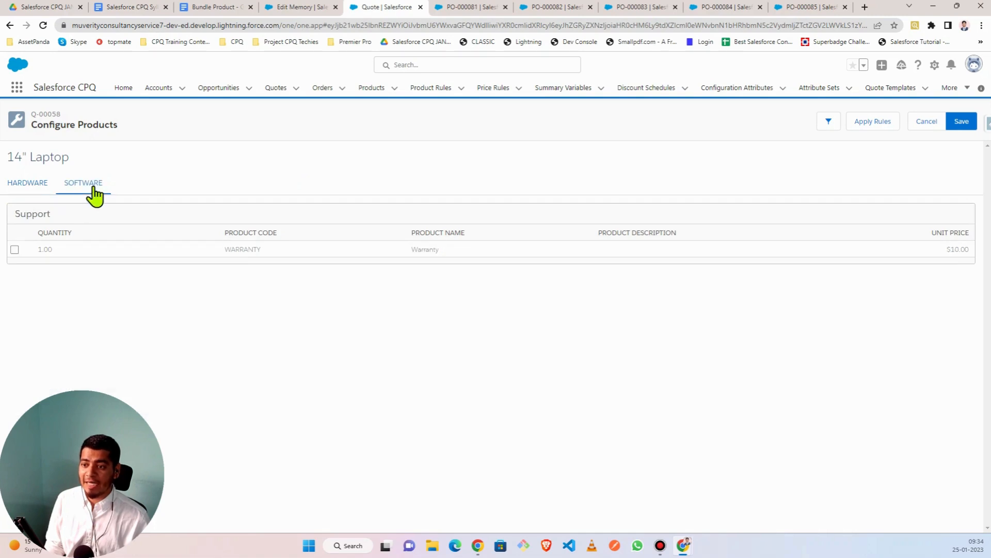
{"action": "left_click", "coordinate": [26, 195]}
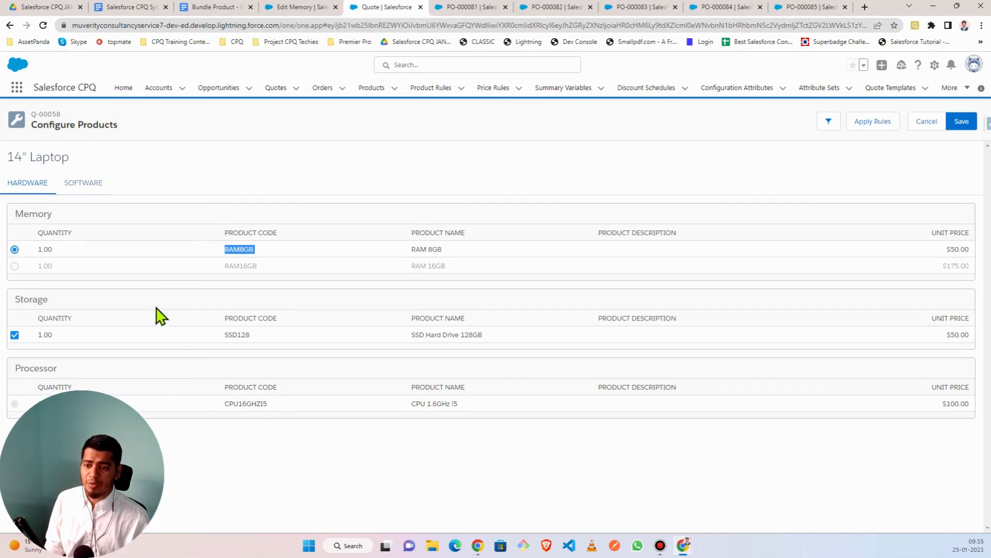
- Set the Memory and Storage features' Category to --None-- and save each
{"action": "left_click", "coordinate": [296, 8]}
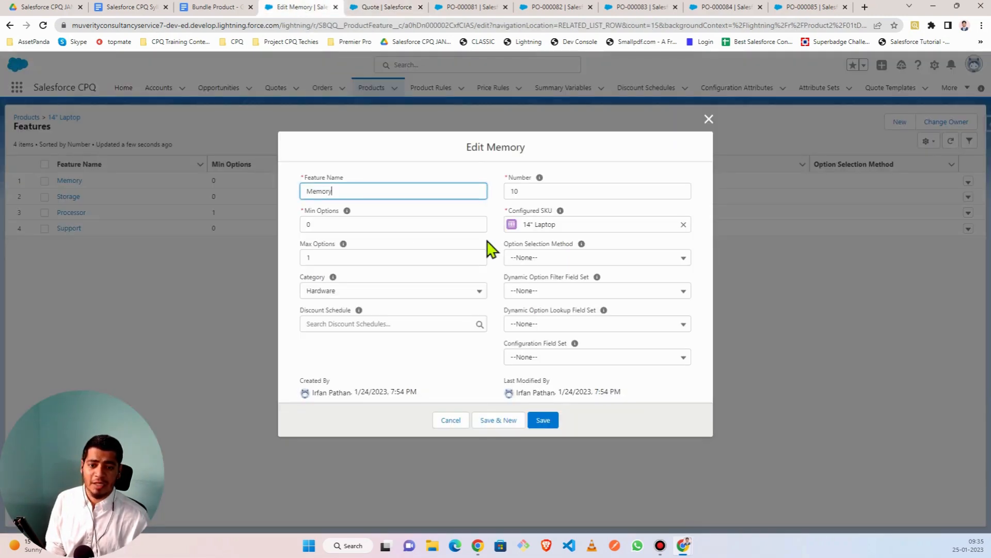
{"action": "left_click", "coordinate": [345, 293]}
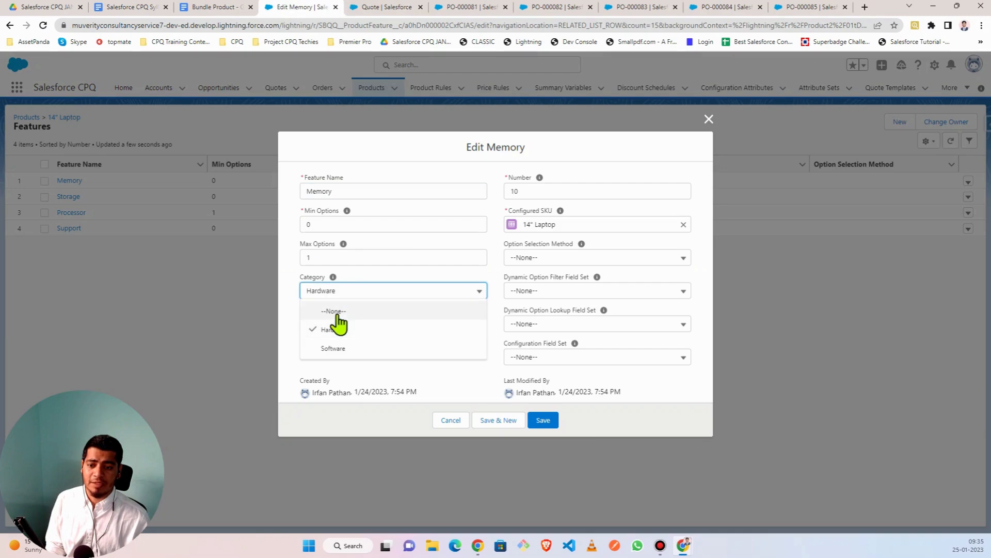
{"action": "left_click", "coordinate": [550, 422]}
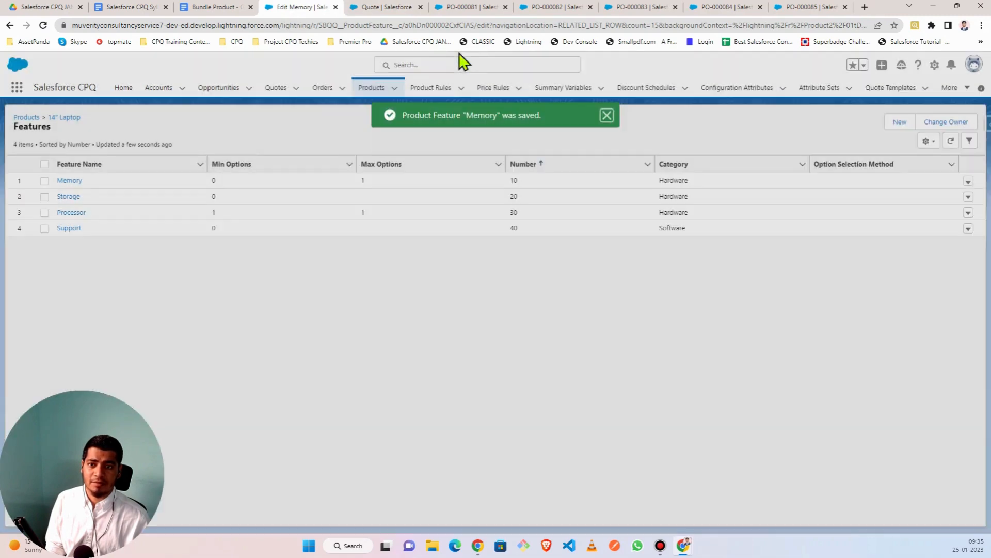
{"action": "left_click", "coordinate": [968, 196]}
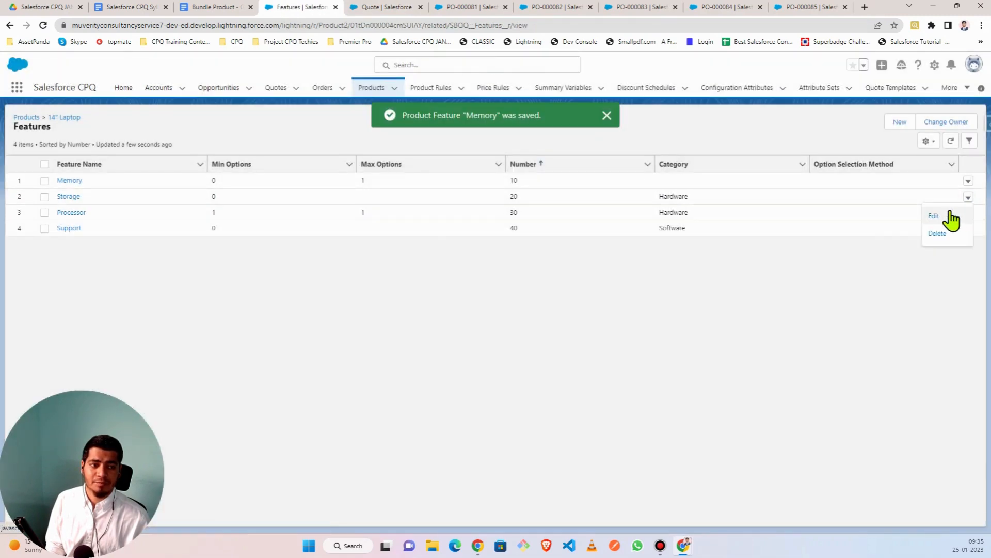
{"action": "left_click", "coordinate": [950, 214]}
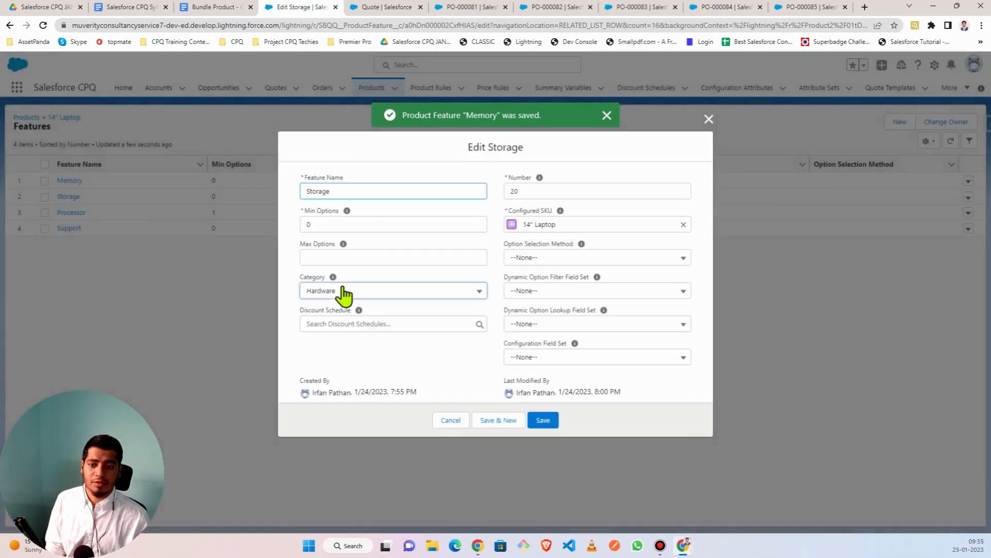
{"action": "left_click", "coordinate": [344, 291]}
{"action": "left_click", "coordinate": [414, 310]}
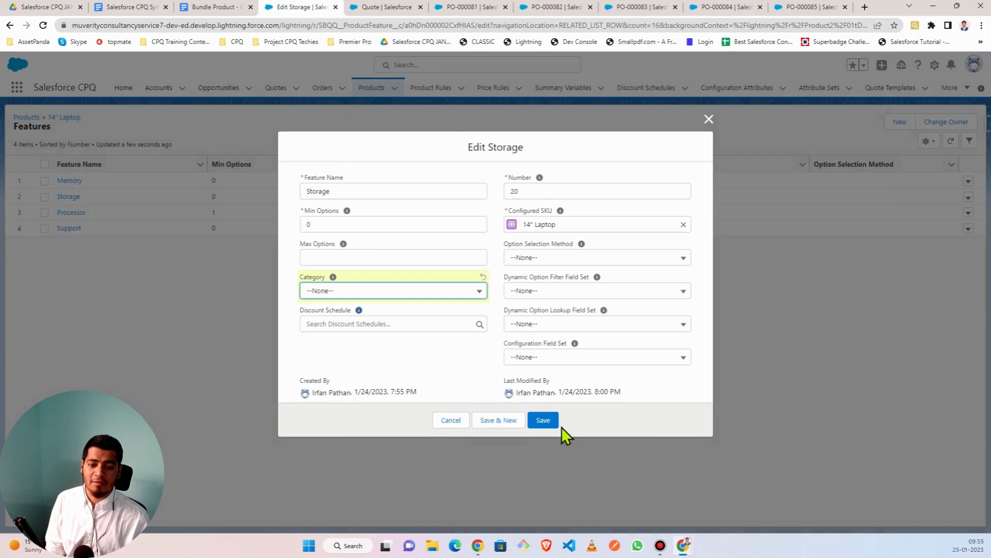
{"action": "left_click", "coordinate": [537, 420]}
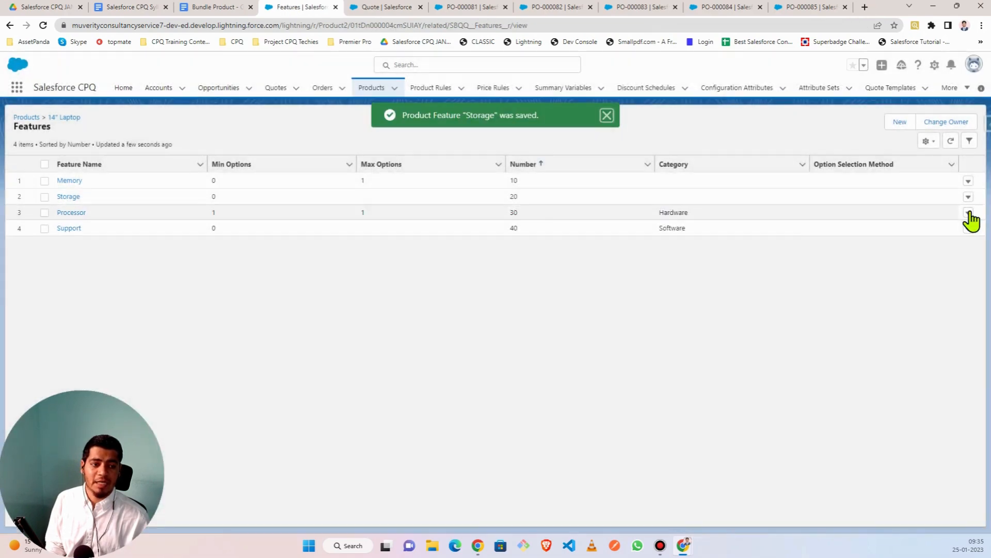
- Set the Processor and Support features' Category to --None--, save each, and return to the quote
{"action": "left_click", "coordinate": [968, 213]}
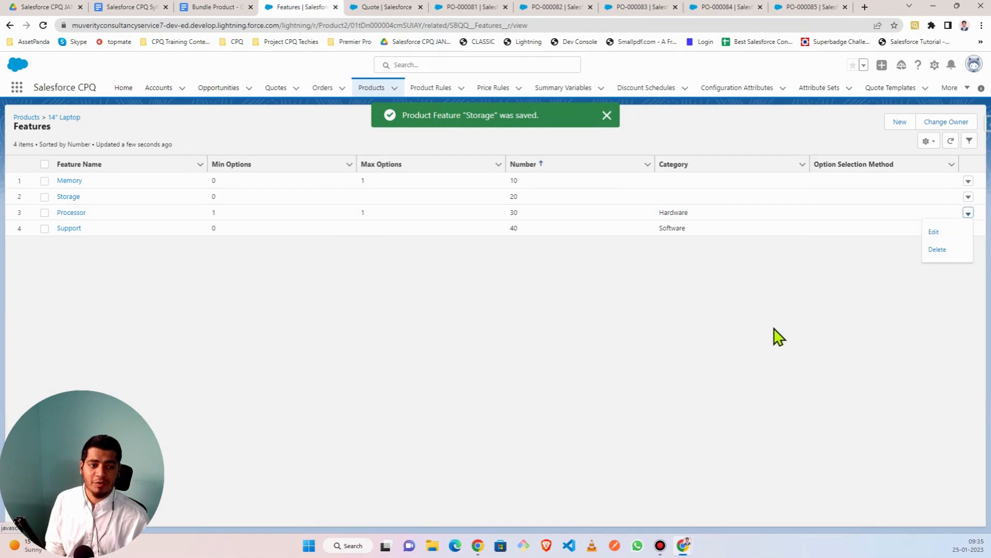
{"action": "left_click", "coordinate": [934, 234]}
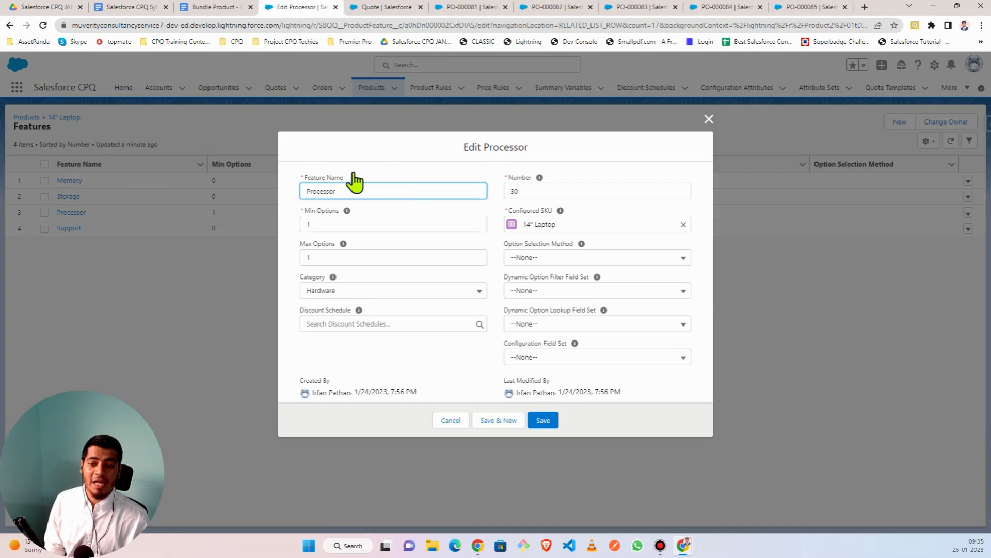
{"action": "key", "text": "Tab"}
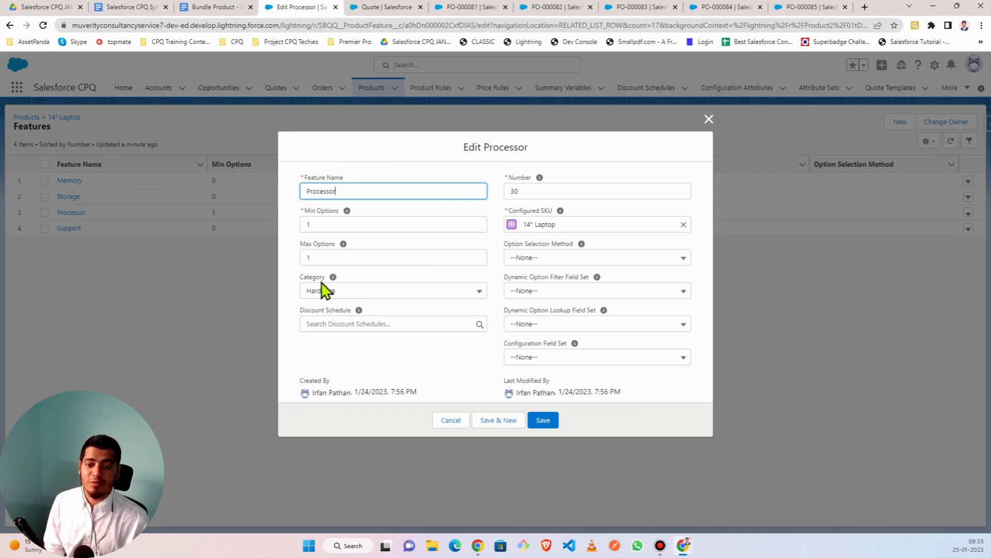
{"action": "left_click", "coordinate": [344, 300]}
{"action": "left_click", "coordinate": [339, 311]}
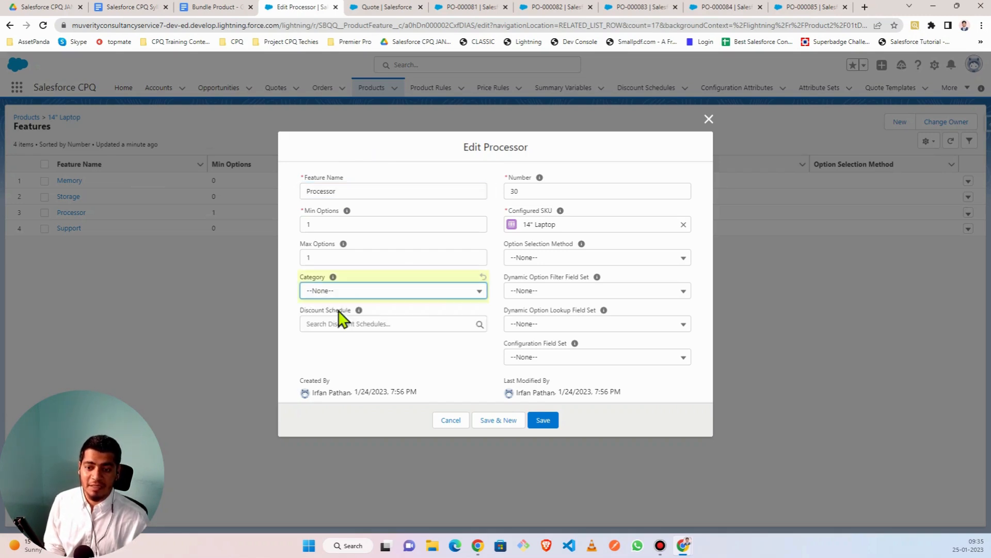
{"action": "left_click", "coordinate": [542, 420]}
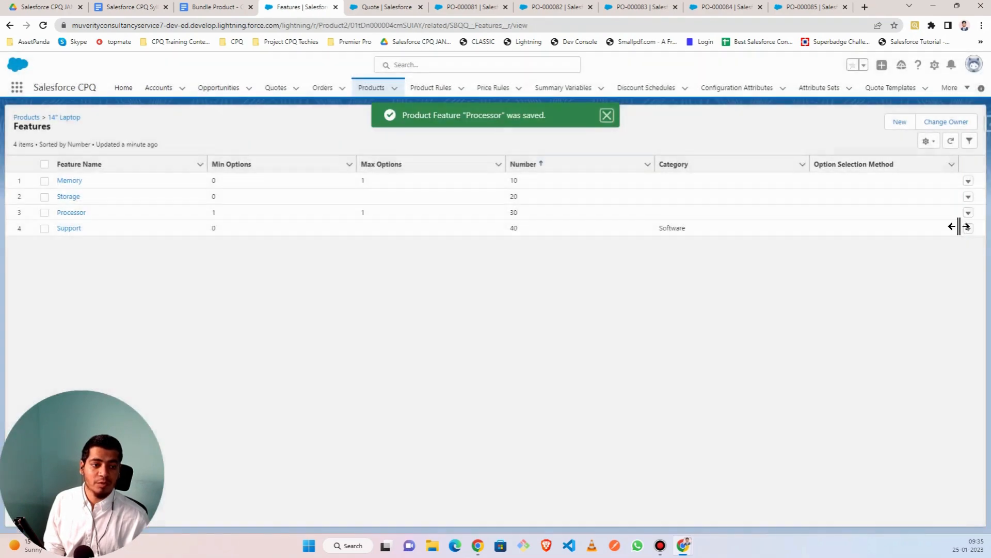
{"action": "left_click", "coordinate": [968, 229]}
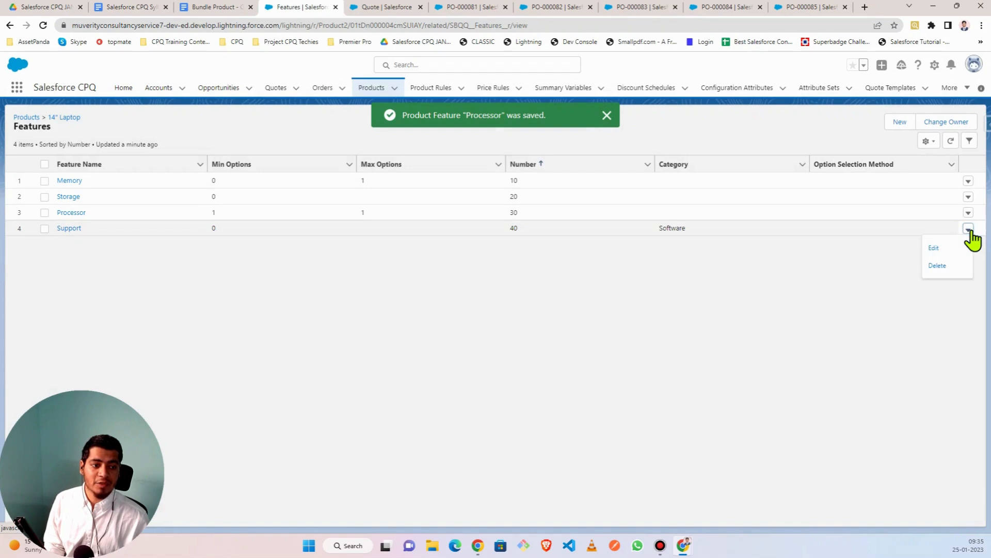
{"action": "left_click", "coordinate": [935, 249]}
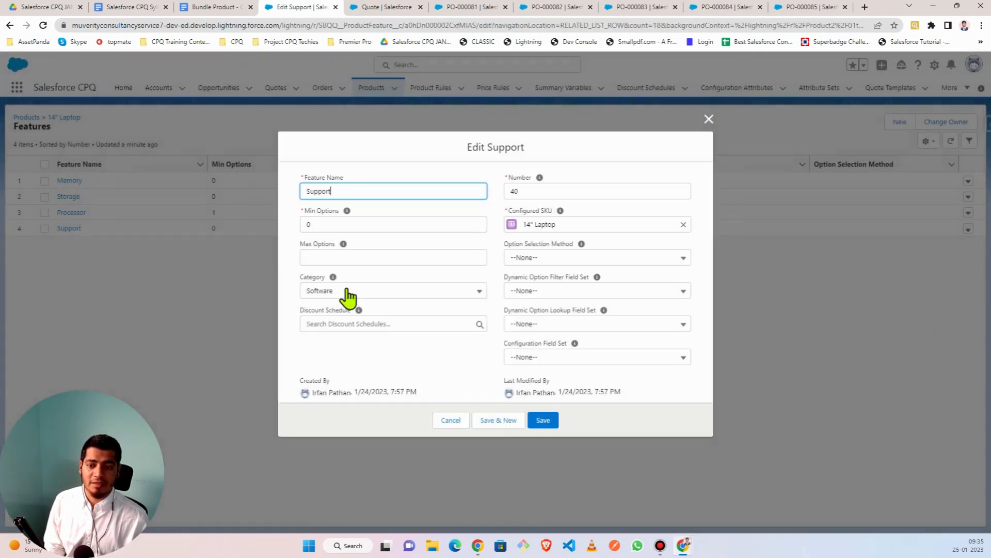
{"action": "left_click", "coordinate": [344, 290]}
{"action": "left_click", "coordinate": [342, 312]}
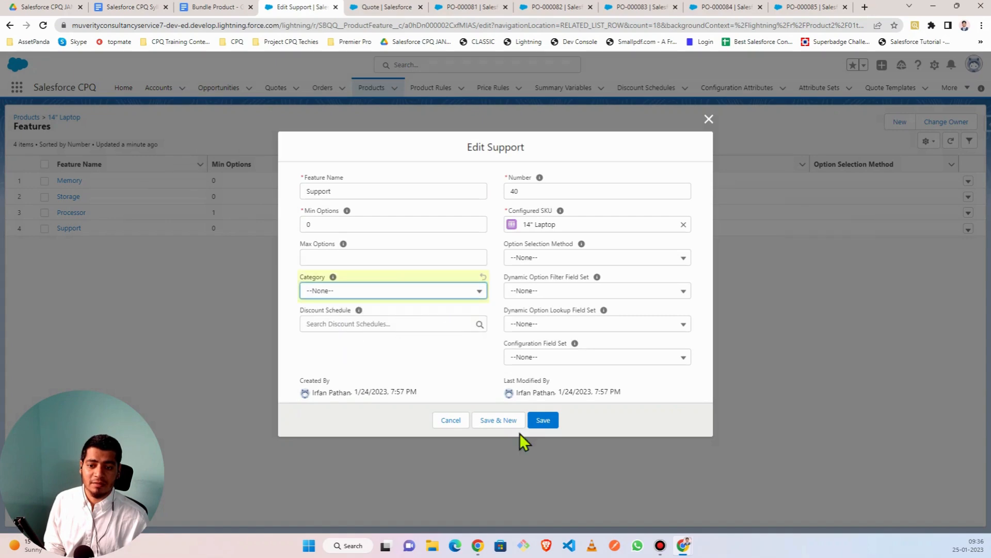
{"action": "left_click", "coordinate": [547, 421]}
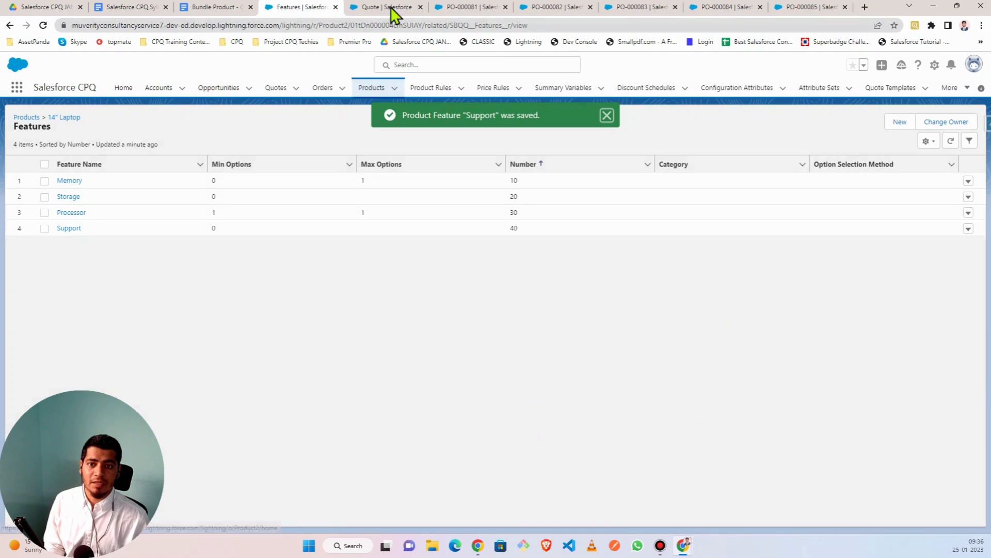
{"action": "left_click", "coordinate": [394, 8]}
- Reload the quote, delete the Ryzen Software line, and add the LAPTOP14 bundle
{"action": "left_click", "coordinate": [43, 26]}
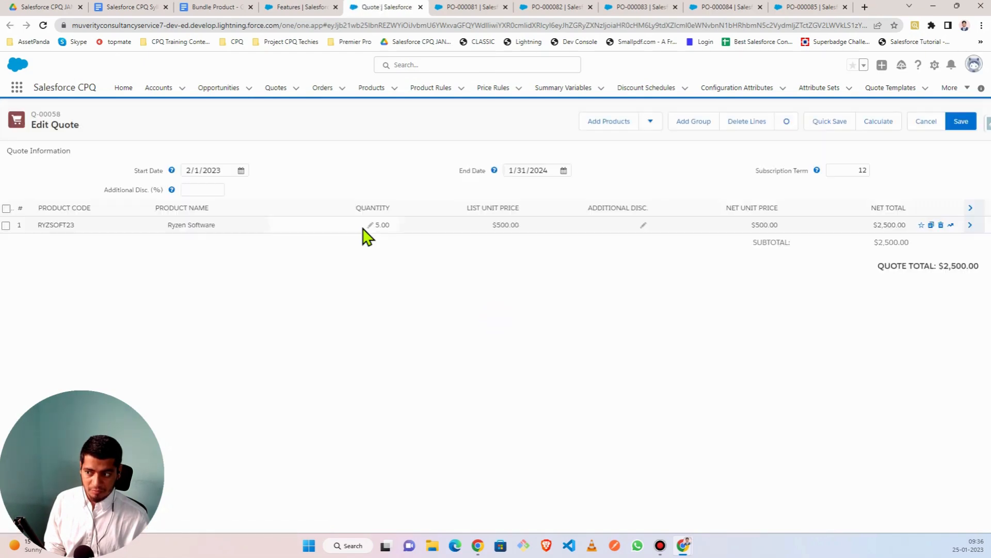
{"action": "left_click", "coordinate": [941, 225]}
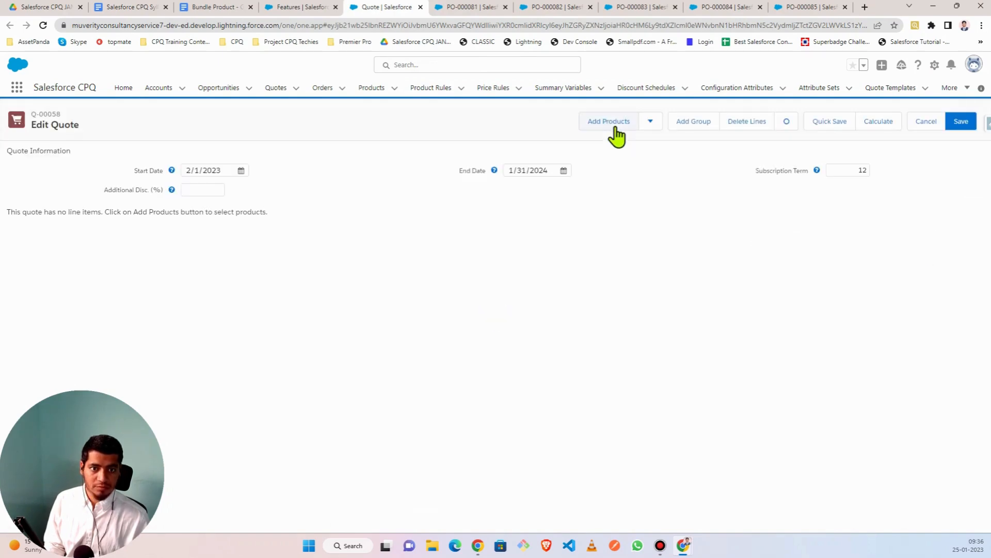
{"action": "left_click", "coordinate": [614, 121]}
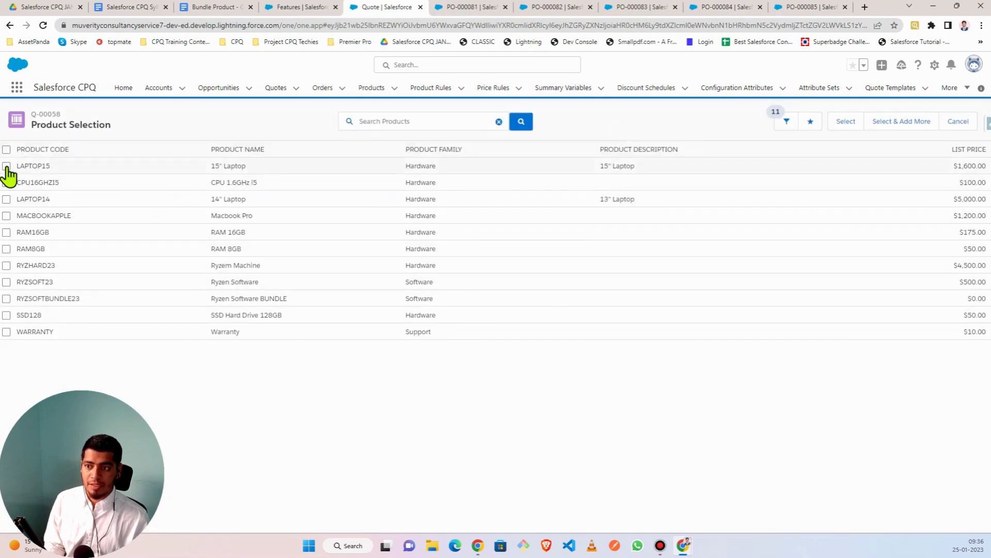
{"action": "left_click", "coordinate": [6, 199]}
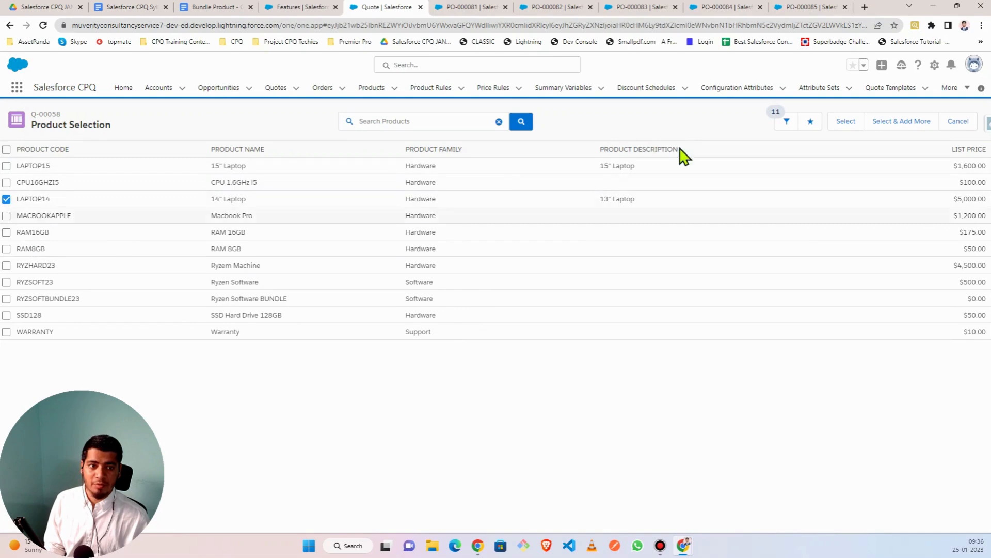
{"action": "left_click", "coordinate": [849, 124]}
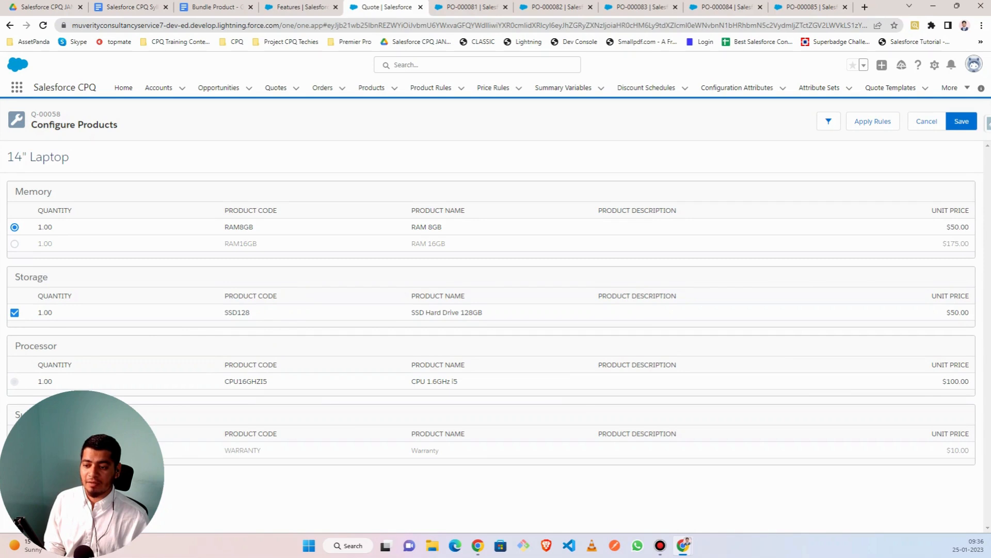
- Highlight the laptop and Memory headings, then try RAM 16GB before settling on RAM 8GB
{"action": "left_click_drag", "start_coordinate": [9, 156], "coordinate": [77, 160]}
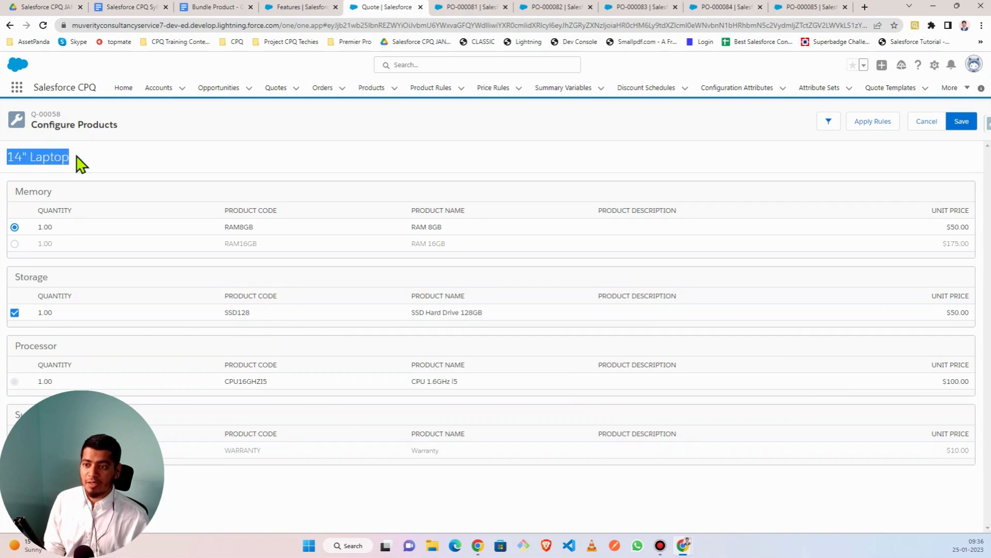
{"action": "left_click", "coordinate": [80, 164]}
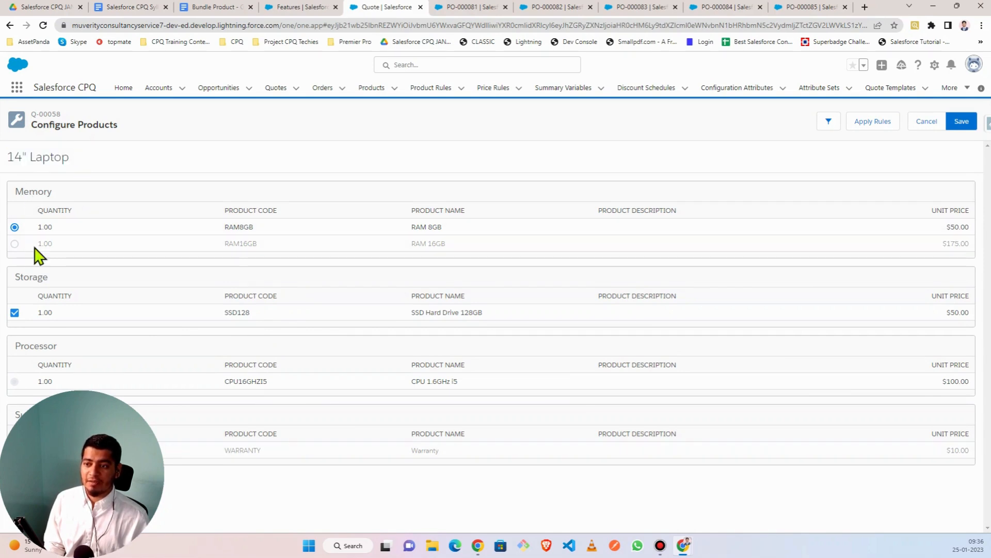
{"action": "double_click", "coordinate": [51, 191]}
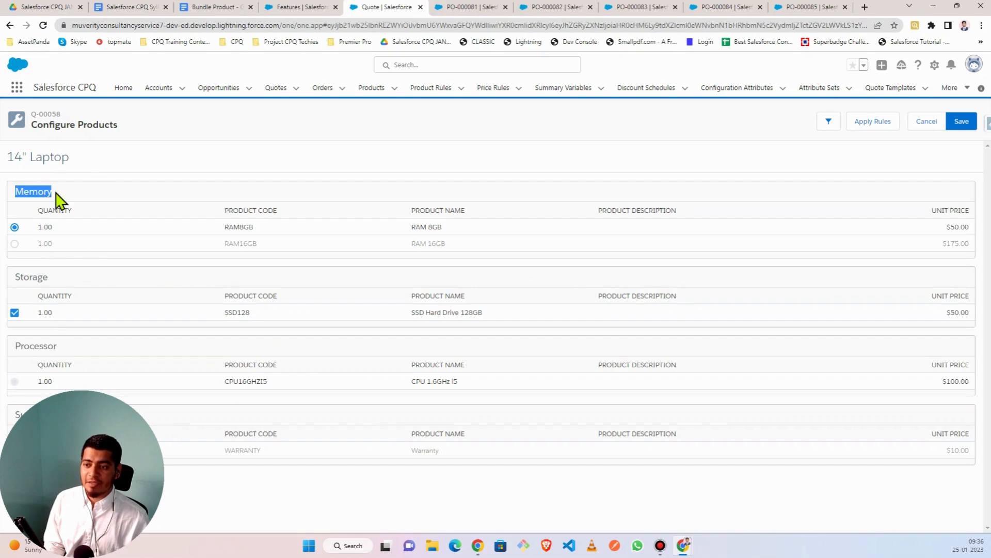
{"action": "left_click", "coordinate": [91, 195]}
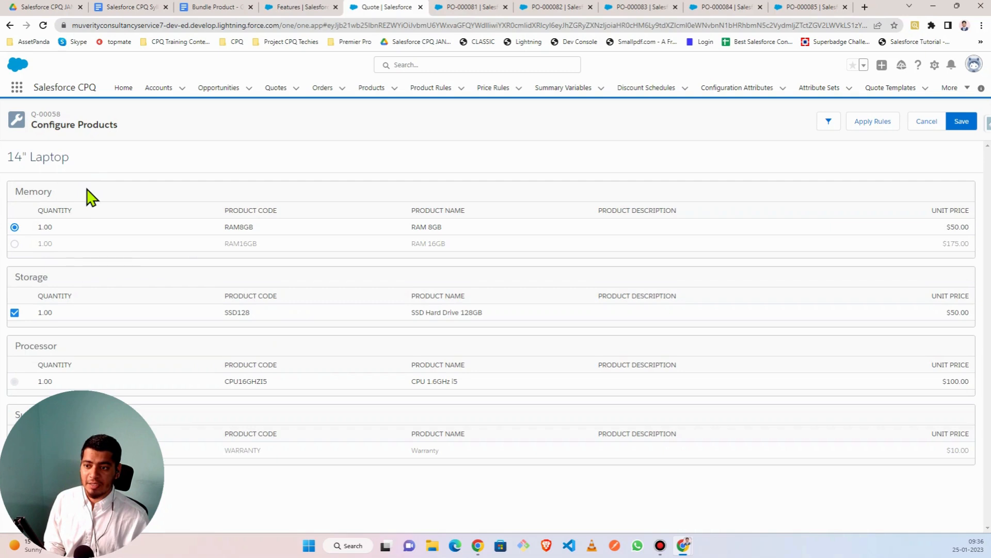
{"action": "left_click", "coordinate": [14, 243]}
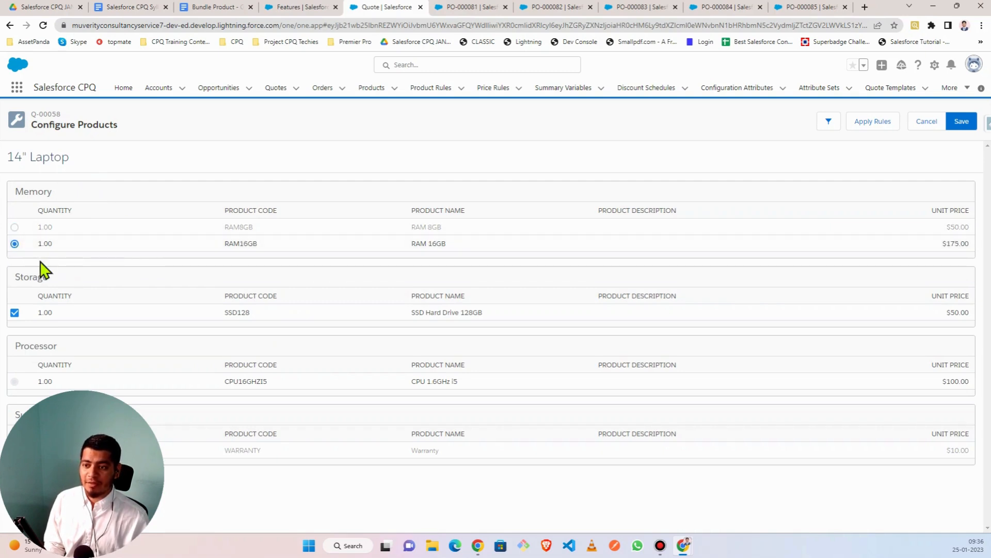
{"action": "left_click", "coordinate": [15, 227]}
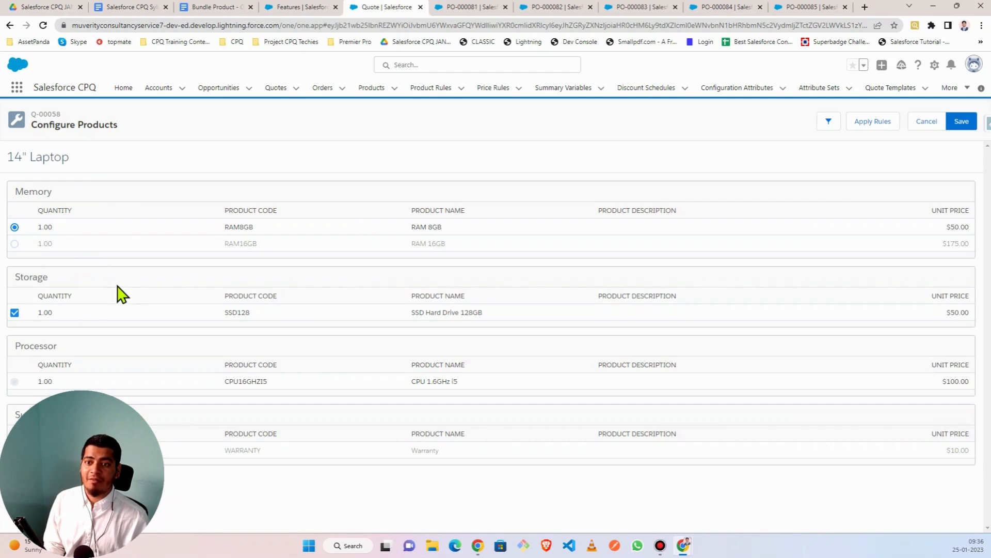
- Compare against the Features list, pick RAM 16GB, then switch memory back to RAM 8GB
{"action": "left_click", "coordinate": [295, 6]}
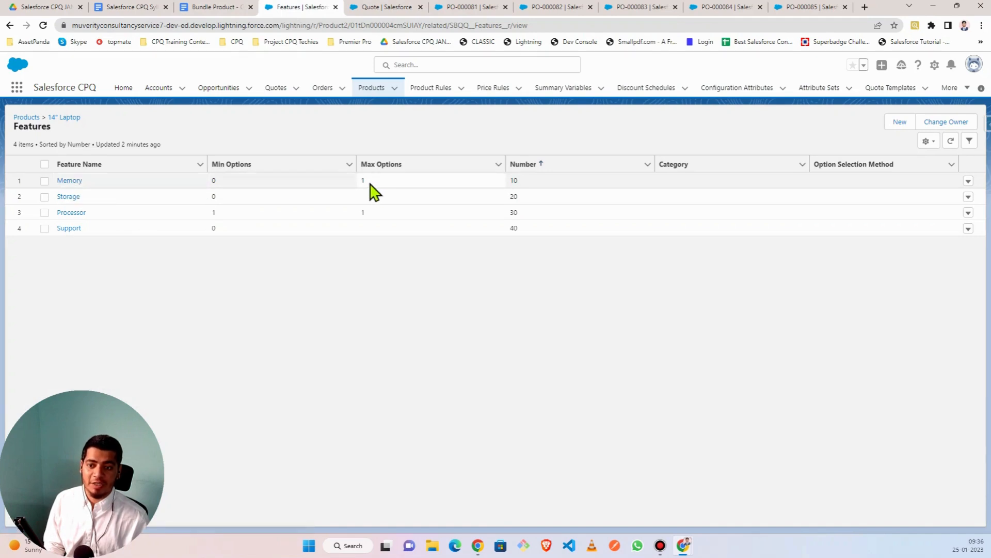
{"action": "left_click", "coordinate": [392, 7]}
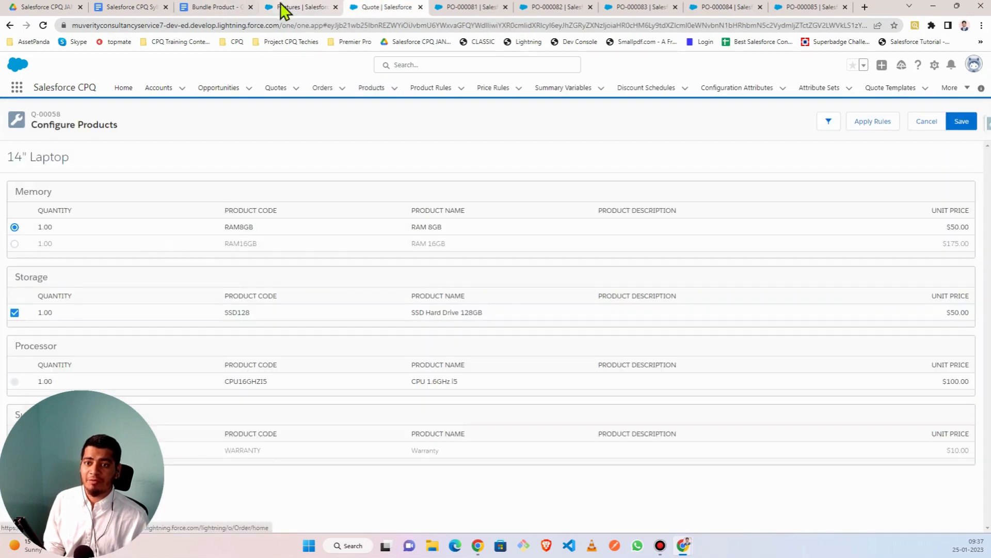
{"action": "left_click", "coordinate": [308, 8]}
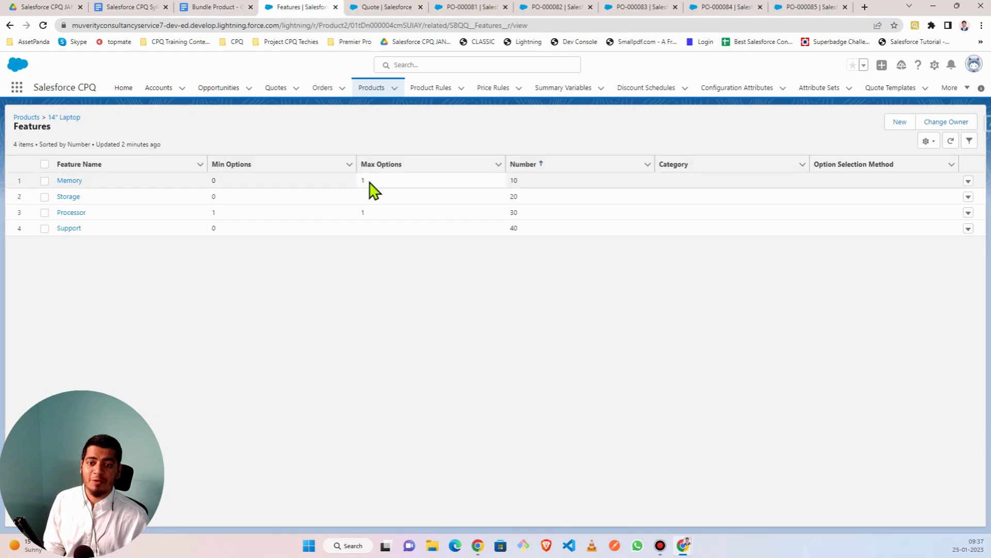
{"action": "left_click", "coordinate": [372, 5]}
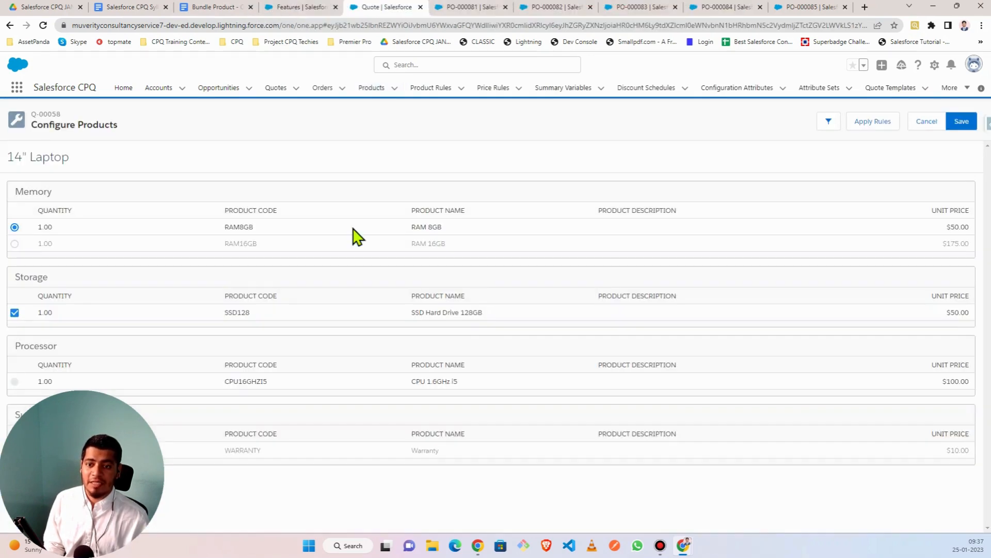
{"action": "left_click", "coordinate": [15, 243]}
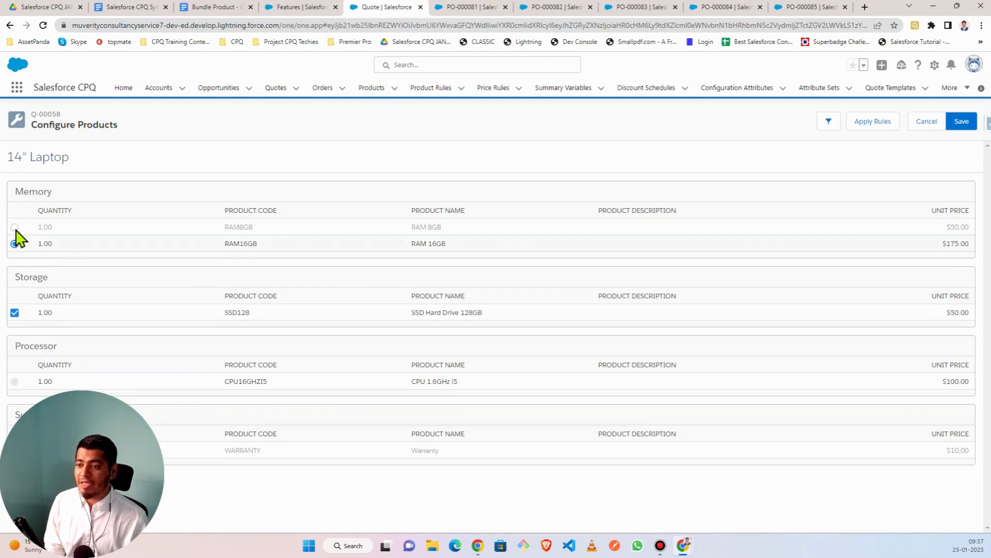
{"action": "double_click", "coordinate": [20, 190]}
{"action": "left_click_drag", "start_coordinate": [17, 277], "coordinate": [54, 282]}
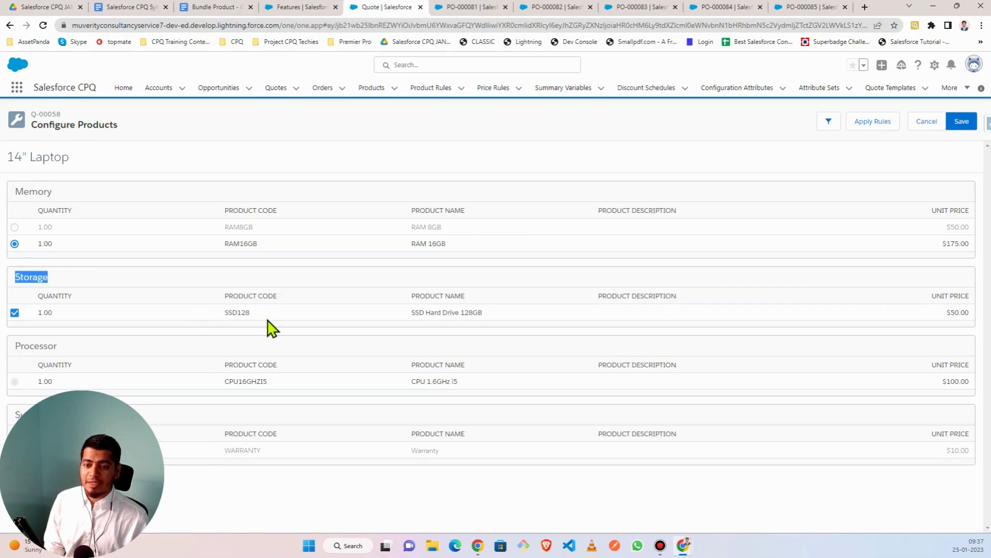
{"action": "left_click", "coordinate": [136, 258]}
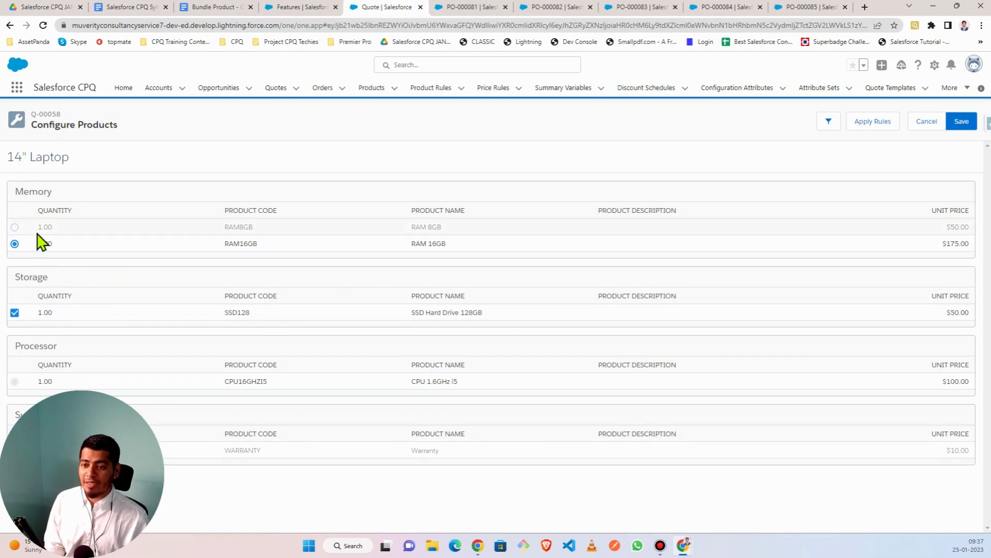
{"action": "left_click", "coordinate": [15, 228]}
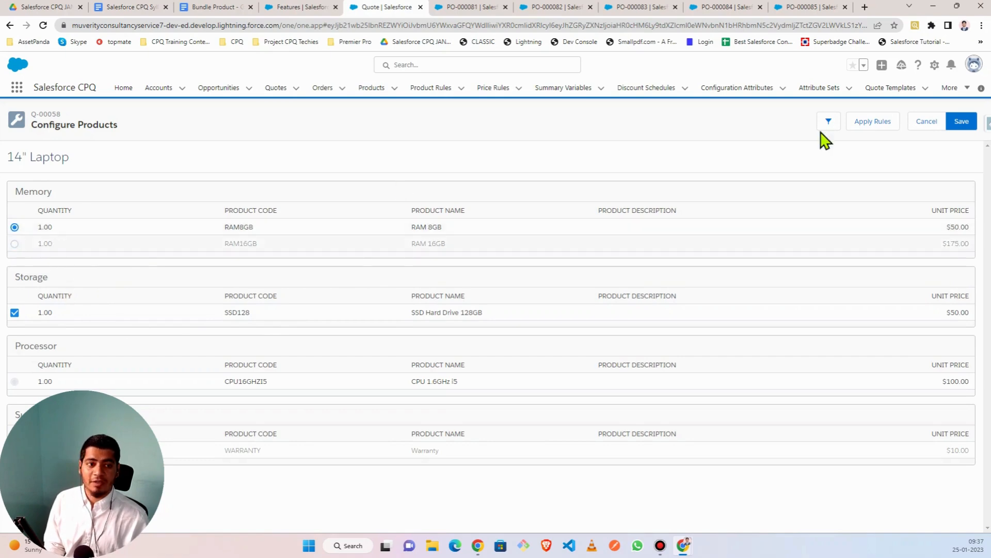
- Cancel the configuration and reselect LAPTOP14 to reopen it with default options
{"action": "left_click", "coordinate": [924, 124]}
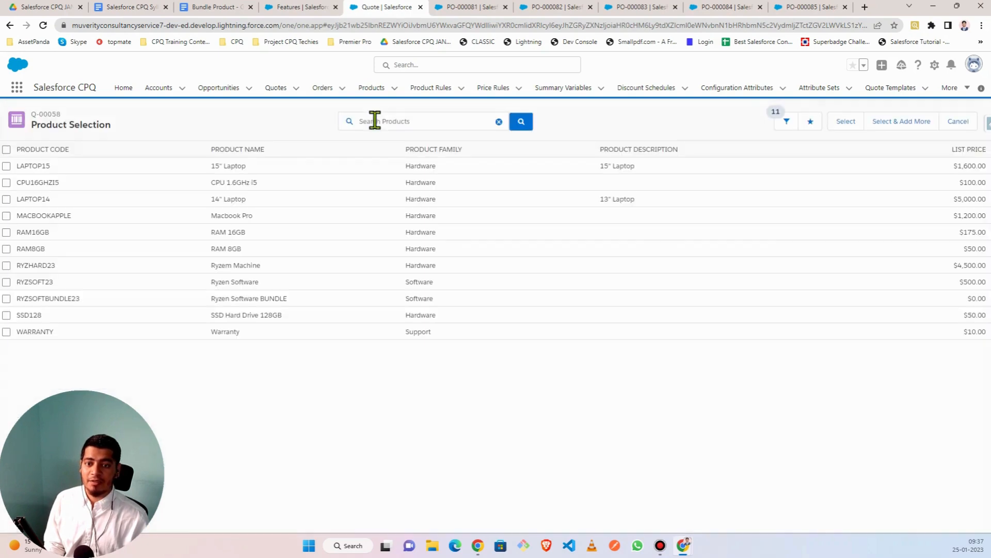
{"action": "left_click", "coordinate": [7, 198]}
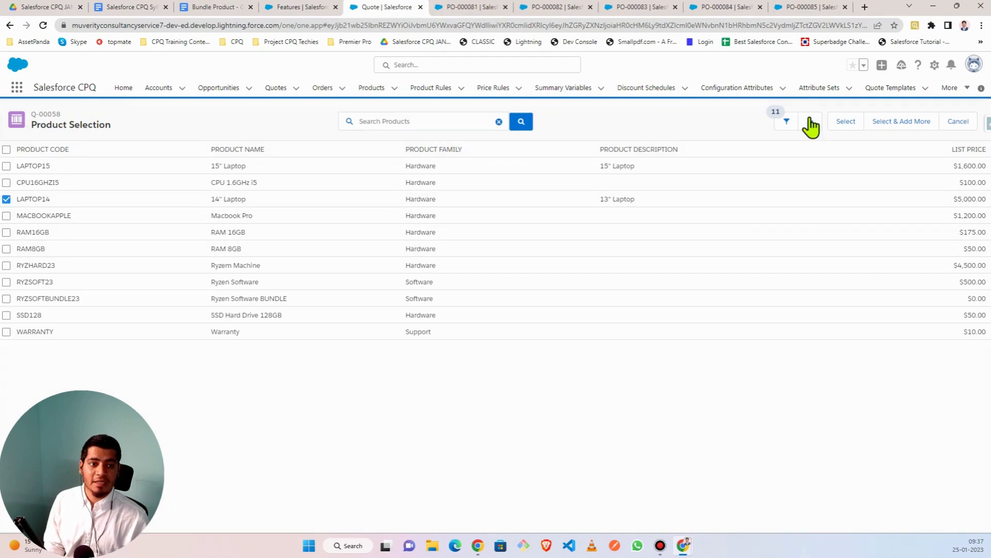
{"action": "left_click", "coordinate": [844, 126]}
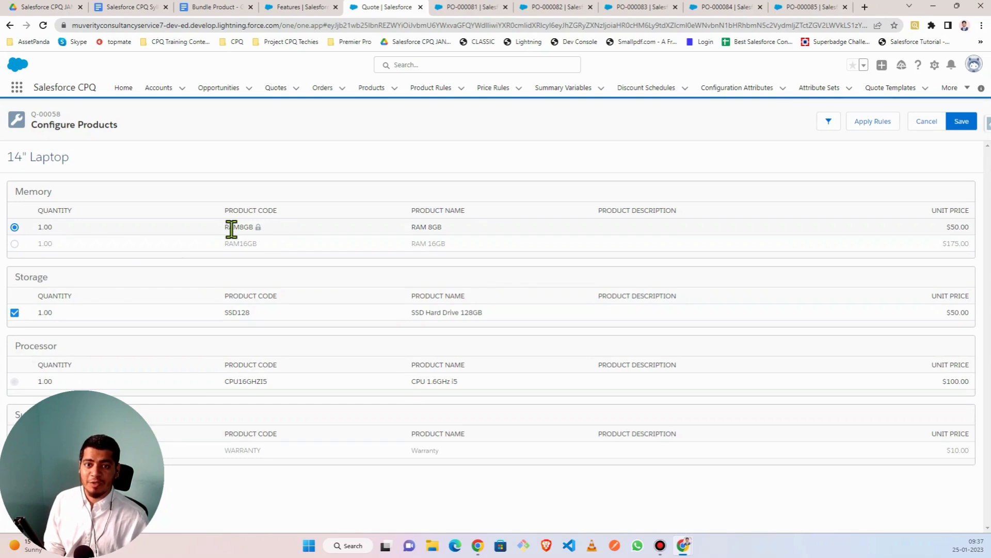
{"action": "left_click", "coordinate": [474, 10]}
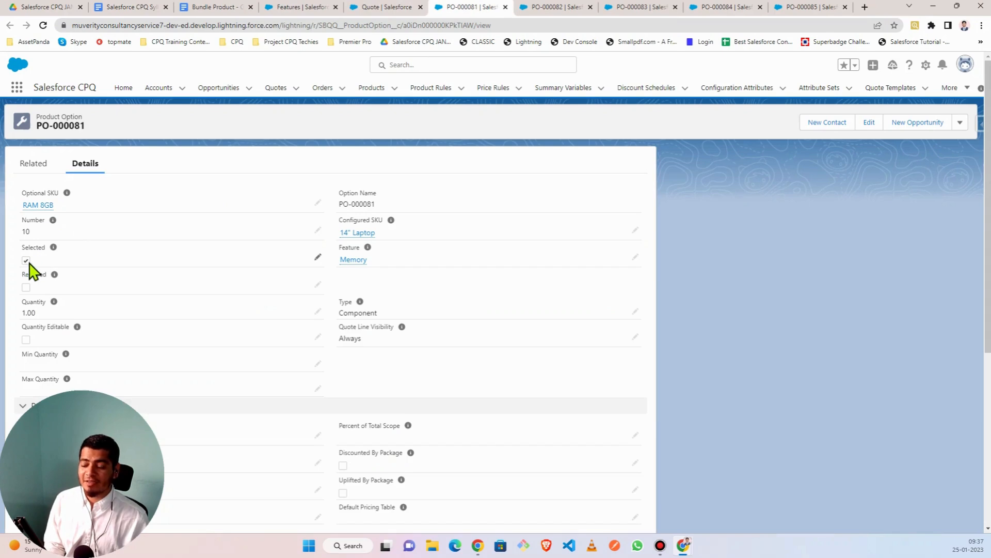
{"action": "left_click", "coordinate": [372, 7]}
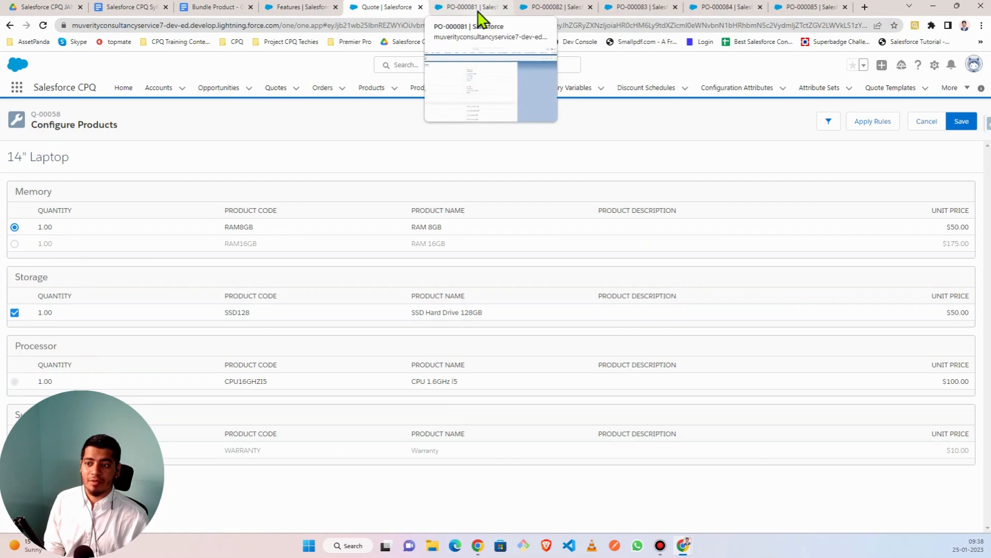
{"action": "left_click", "coordinate": [15, 227]}
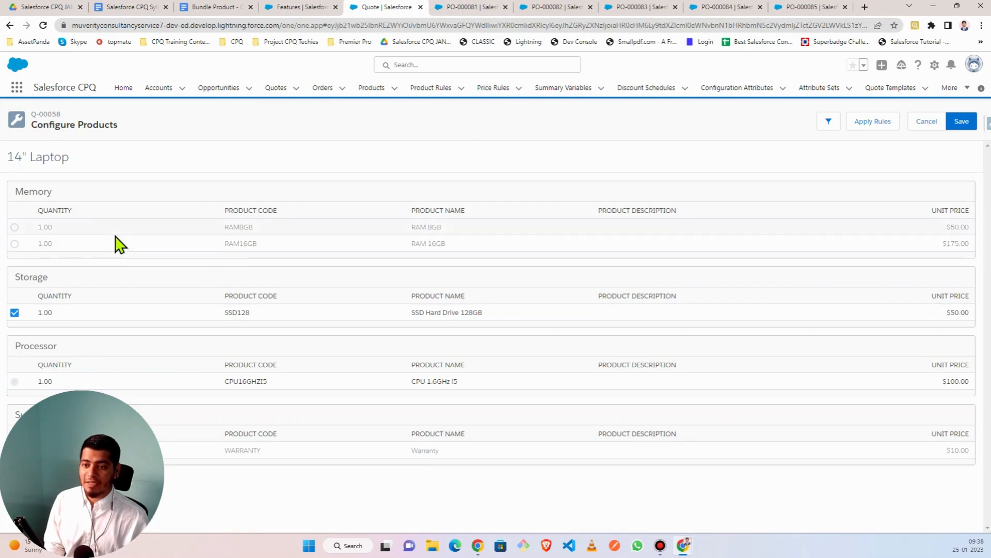
{"action": "left_click", "coordinate": [15, 227]}
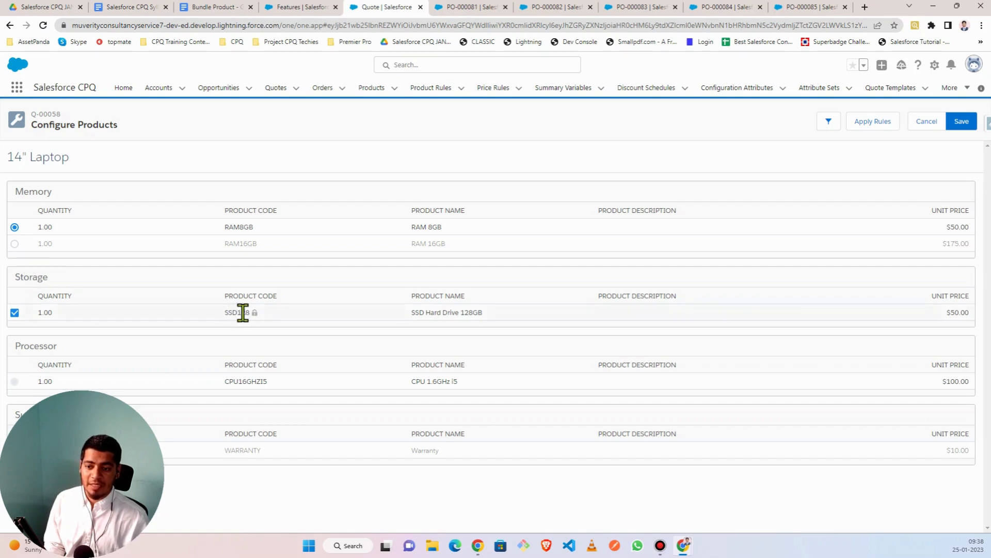
{"action": "left_click", "coordinate": [646, 7]}
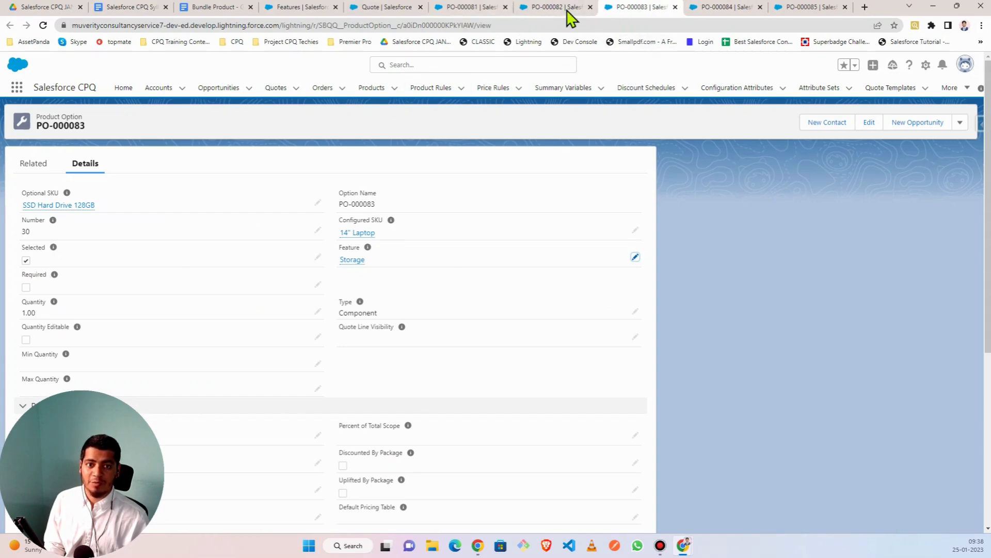
{"action": "left_click", "coordinate": [475, 8]}
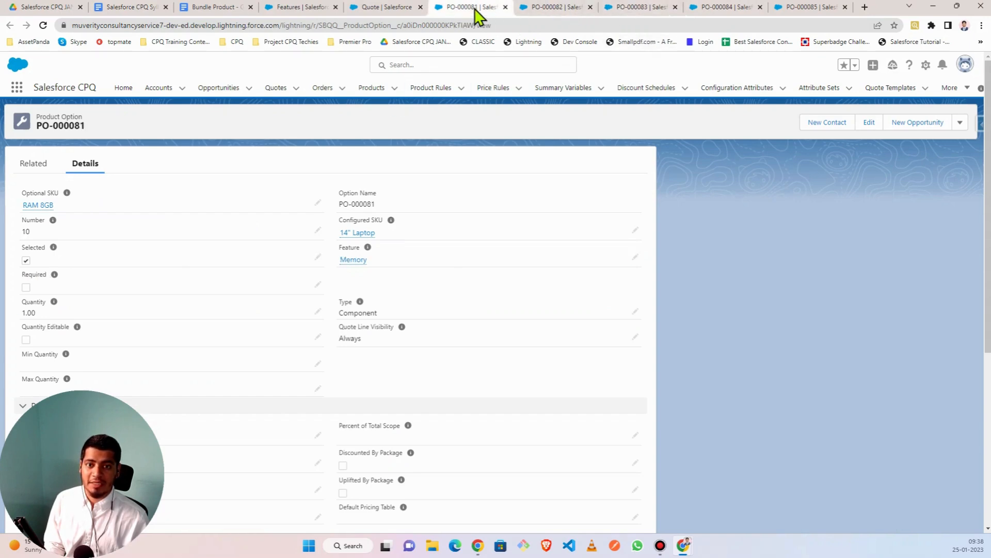
{"action": "left_click", "coordinate": [368, 12]}
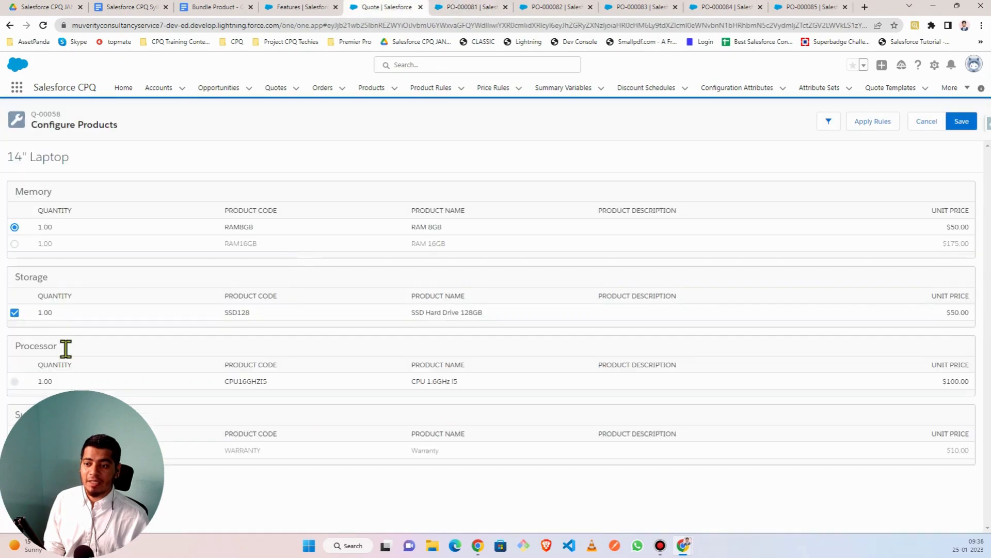
{"action": "left_click", "coordinate": [14, 313]}
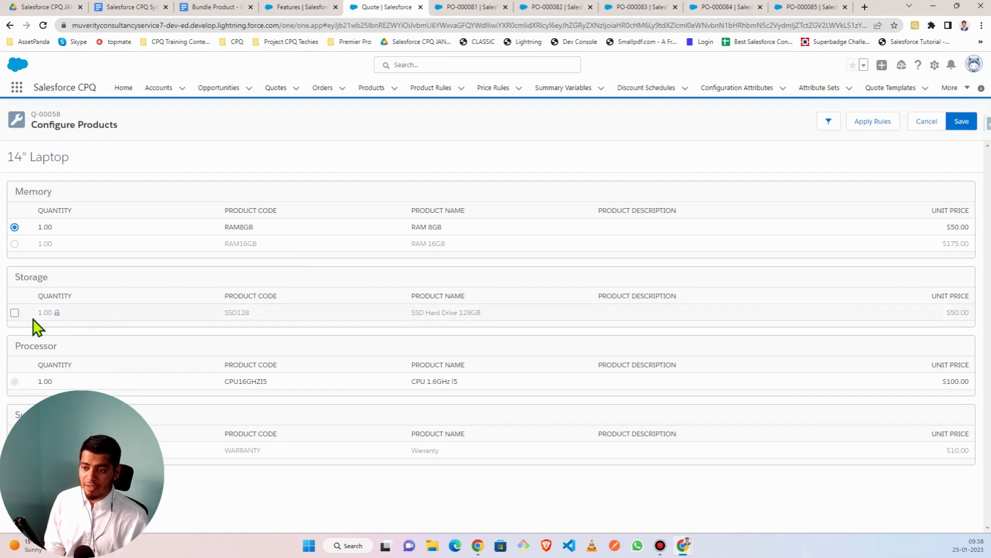
{"action": "left_click", "coordinate": [15, 313]}
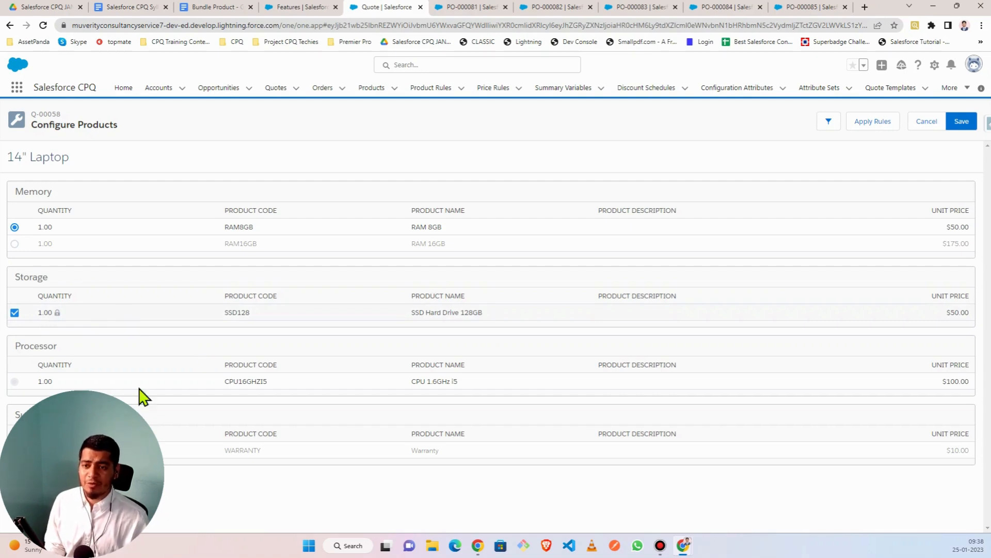
{"action": "left_click", "coordinate": [547, 7]}
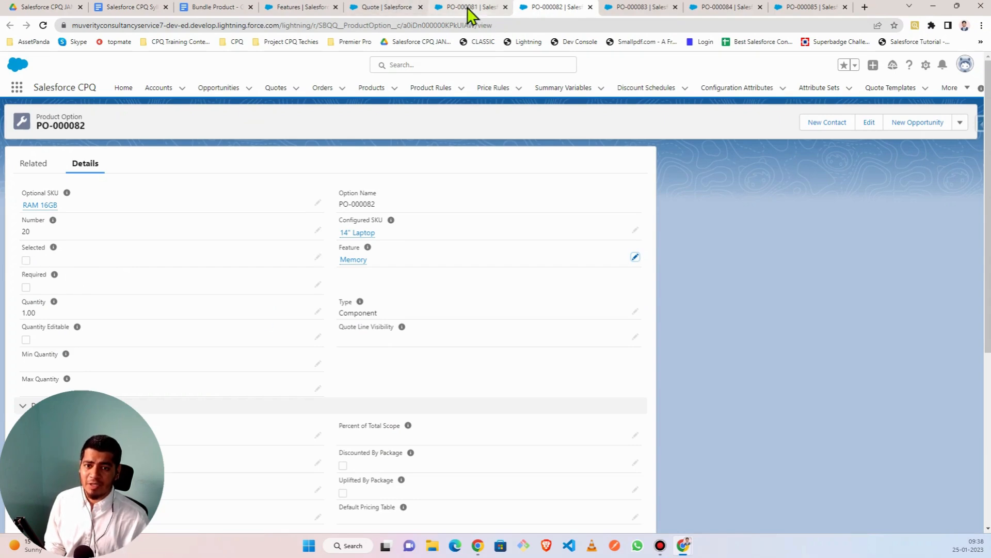
{"action": "left_click", "coordinate": [367, 7]}
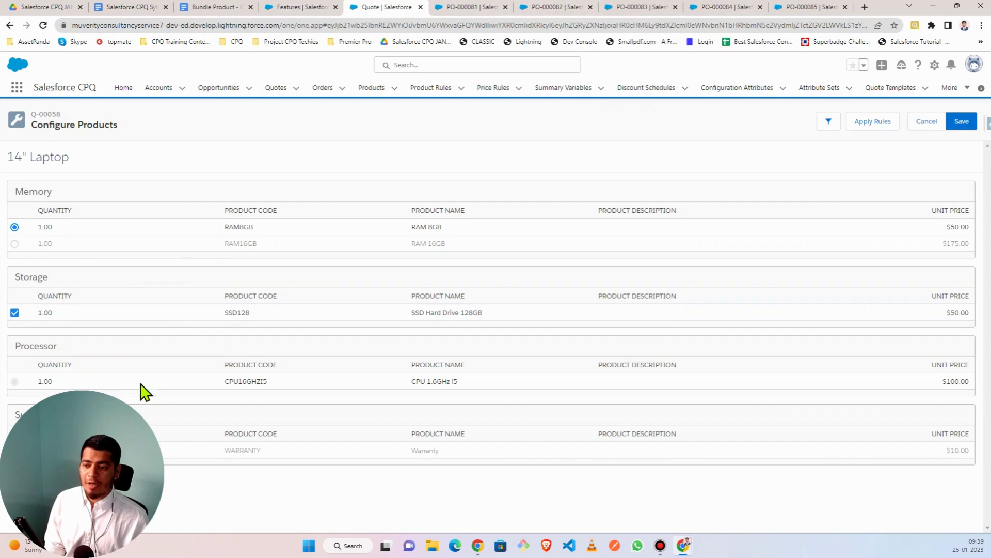
{"action": "left_click_drag", "start_coordinate": [19, 346], "coordinate": [66, 347]}
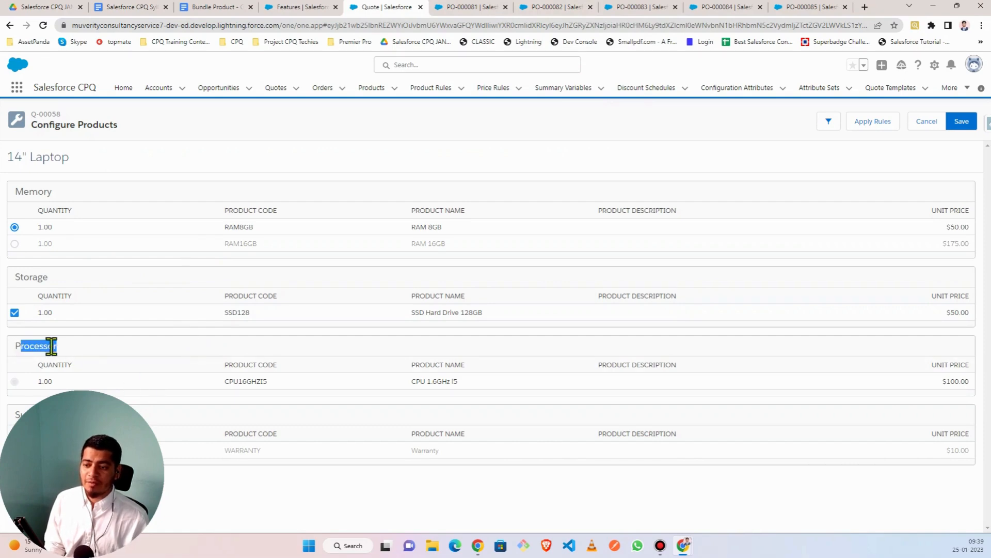
{"action": "left_click", "coordinate": [53, 347]}
{"action": "double_click", "coordinate": [18, 352]}
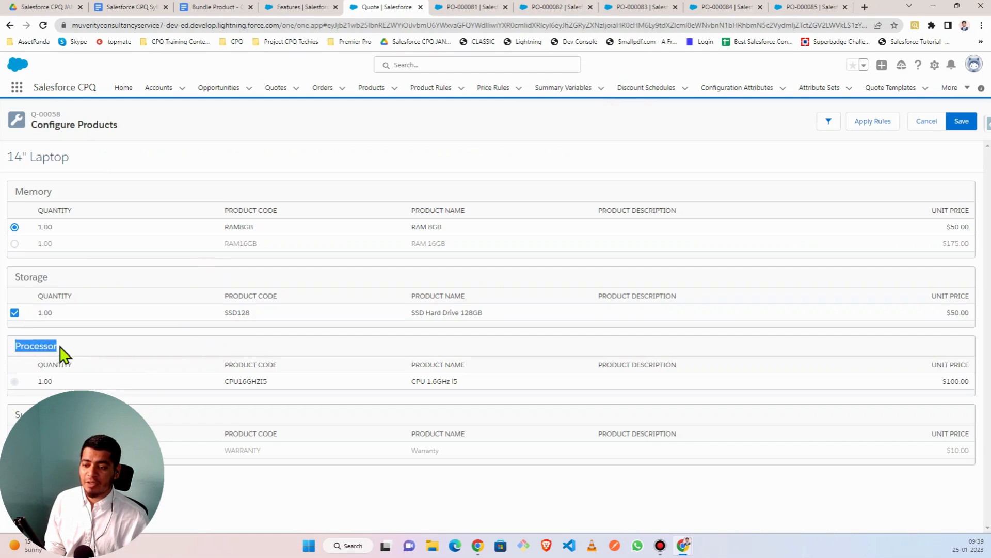
{"action": "left_click", "coordinate": [66, 354]}
{"action": "double_click", "coordinate": [18, 349]}
{"action": "left_click", "coordinate": [44, 345]}
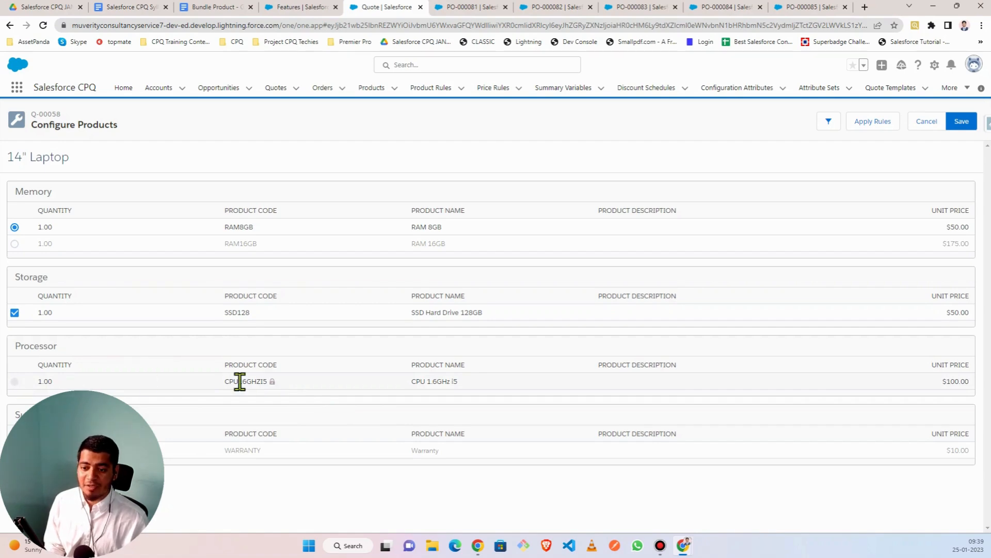
{"action": "left_click_drag", "start_coordinate": [228, 382], "coordinate": [264, 382]}
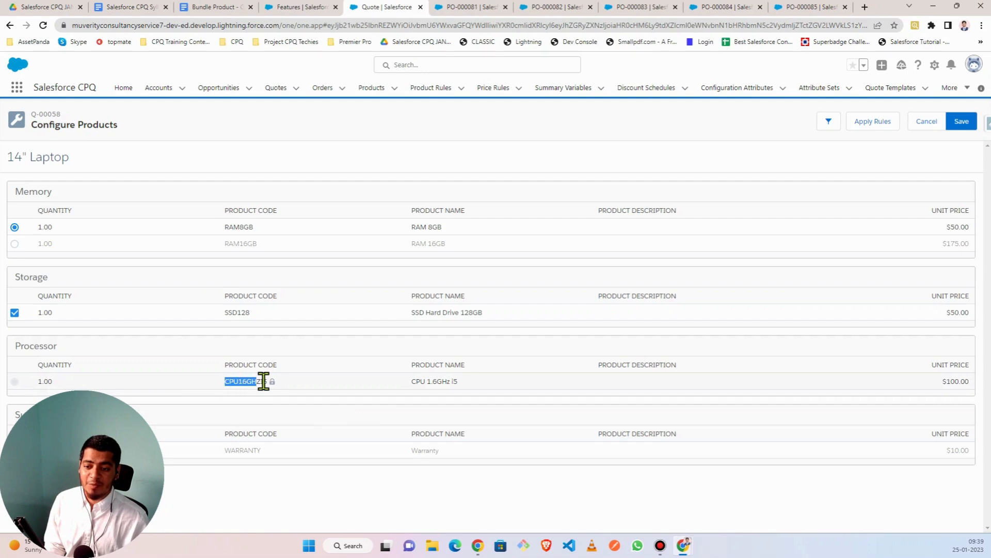
{"action": "left_click", "coordinate": [252, 381]}
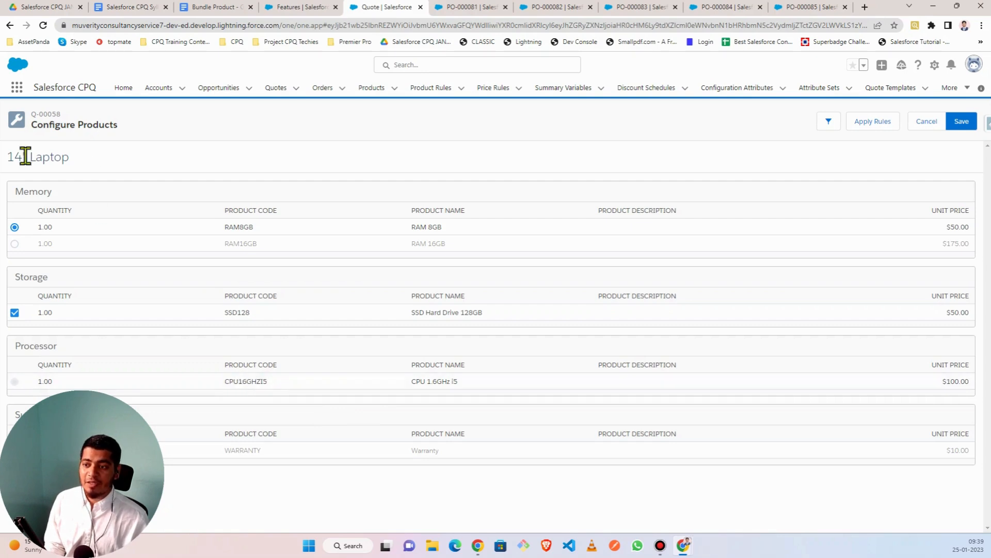
{"action": "left_click_drag", "start_coordinate": [10, 157], "coordinate": [75, 165]}
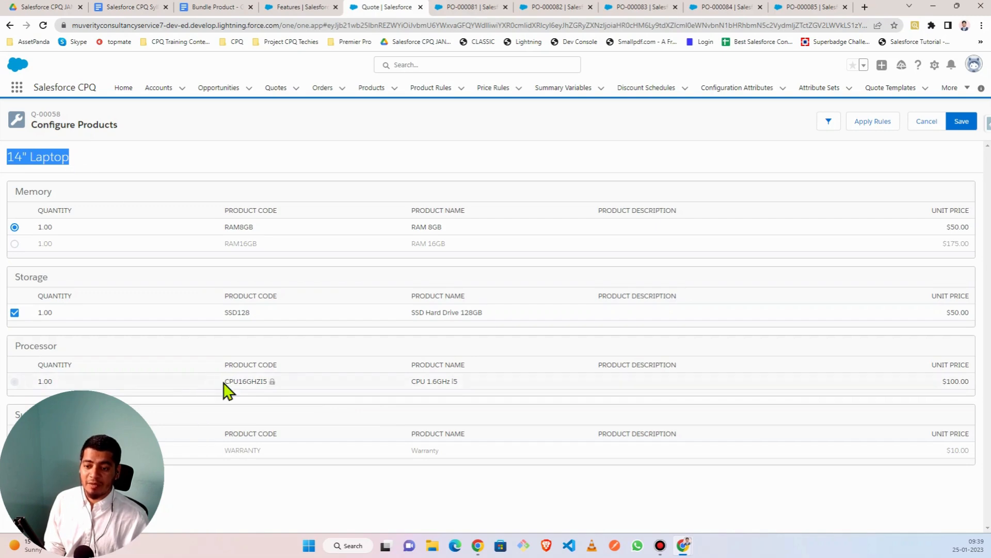
{"action": "left_click_drag", "start_coordinate": [226, 381], "coordinate": [268, 381]}
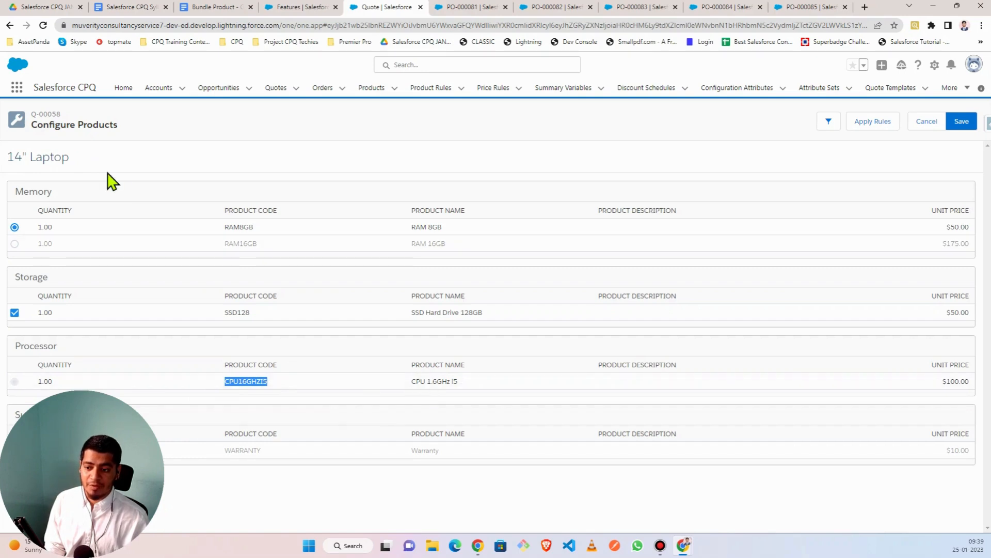
{"action": "left_click", "coordinate": [15, 413]}
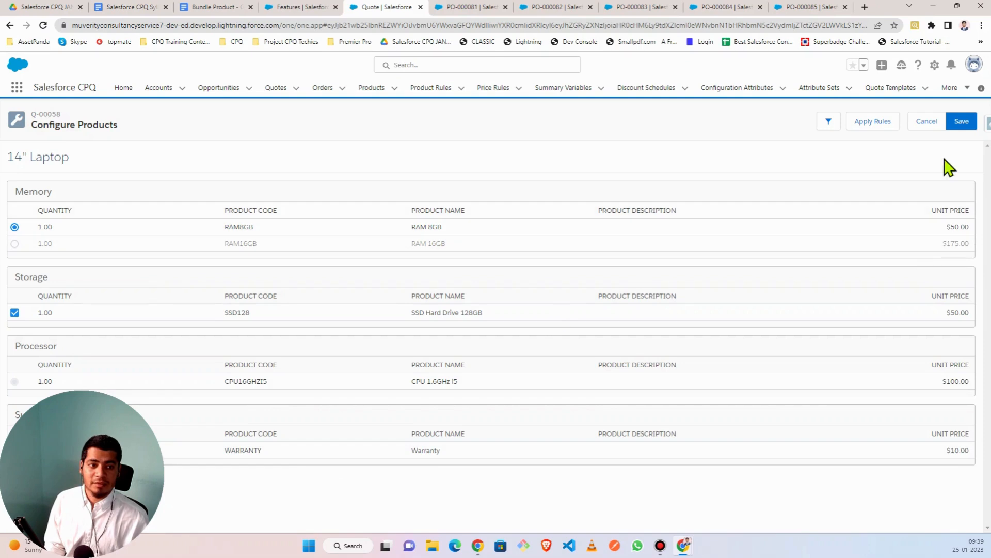
- Save the laptop configuration so the quote shows the 14" Laptop totalling $5,105.00
{"action": "left_click", "coordinate": [962, 122]}
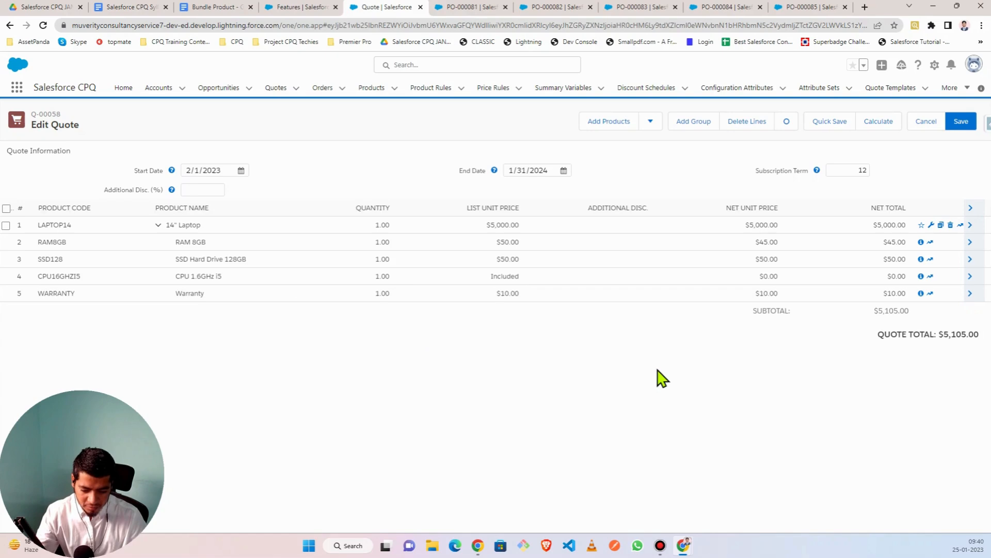
{"action": "right_click", "coordinate": [373, 97]}
- Open Products in a new tab, switch to the All Products list view, and show its filters
{"action": "left_click", "coordinate": [394, 100]}
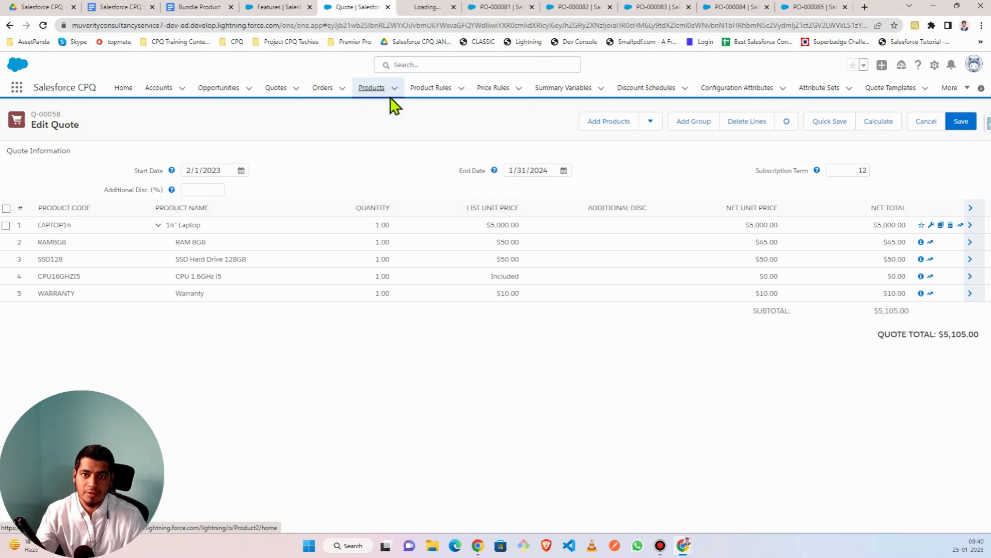
{"action": "left_click", "coordinate": [406, 9]}
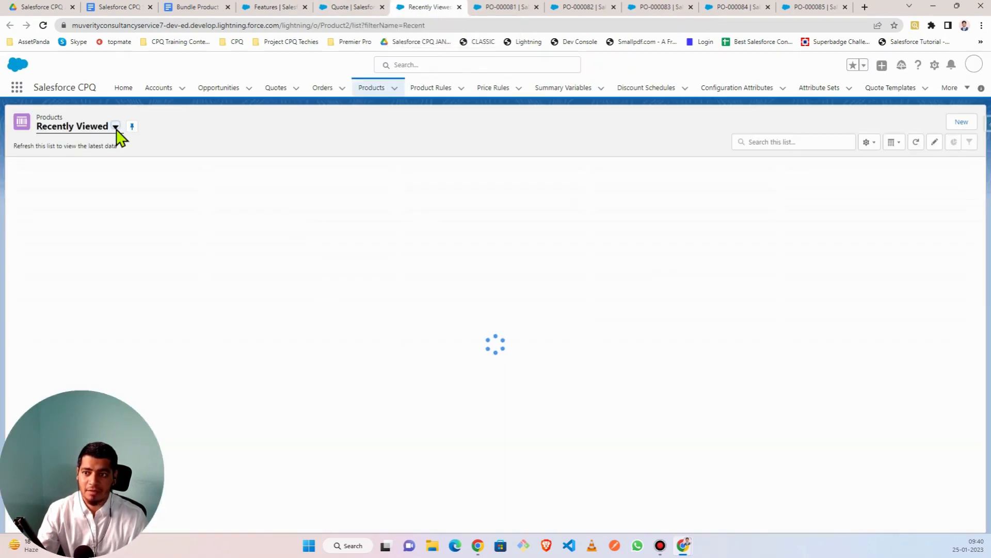
{"action": "left_click", "coordinate": [115, 127]}
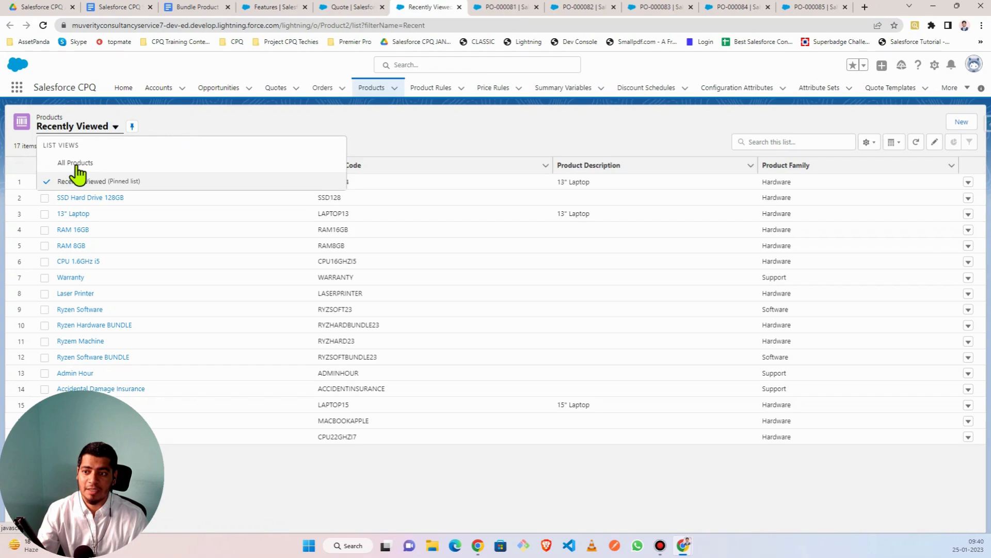
{"action": "left_click", "coordinate": [74, 163]}
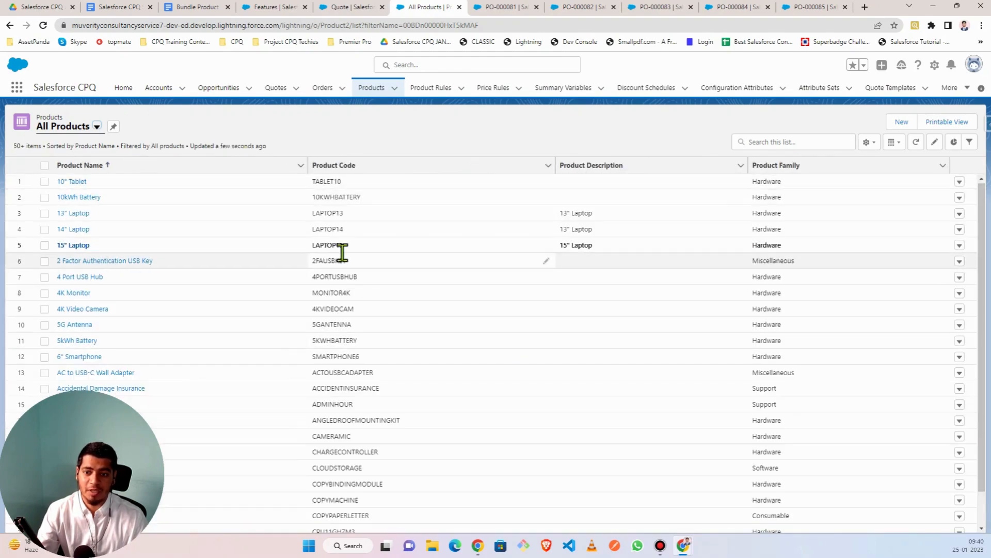
{"action": "scroll", "coordinate": [354, 228], "scroll_direction": "down", "scroll_amount": 1}
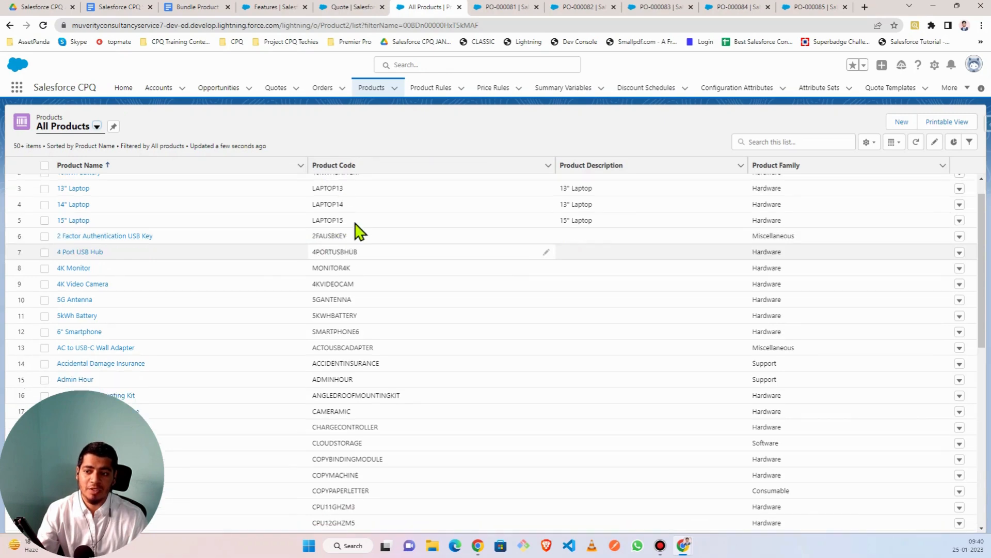
{"action": "scroll", "coordinate": [358, 255], "scroll_direction": "down", "scroll_amount": 10}
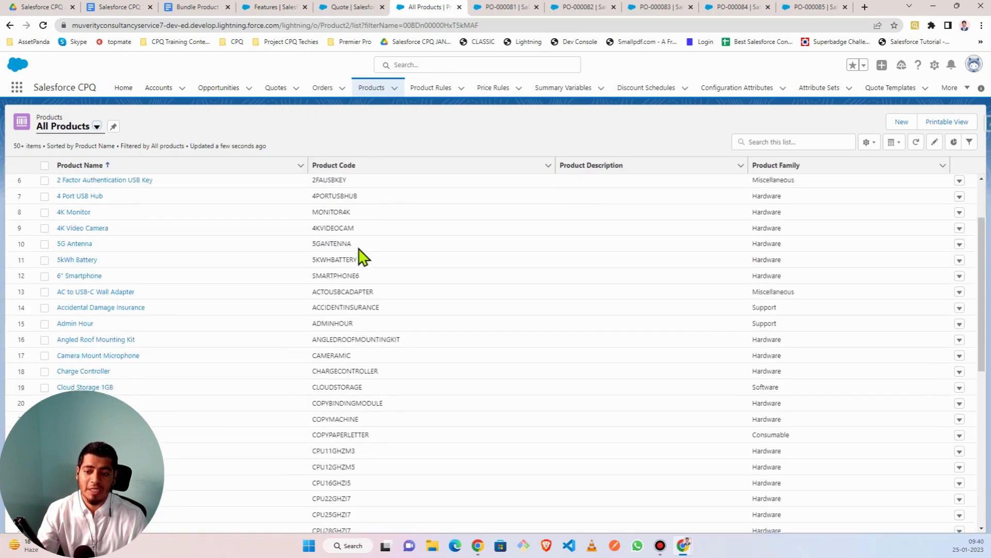
{"action": "scroll", "coordinate": [358, 254], "scroll_direction": "up", "scroll_amount": 12}
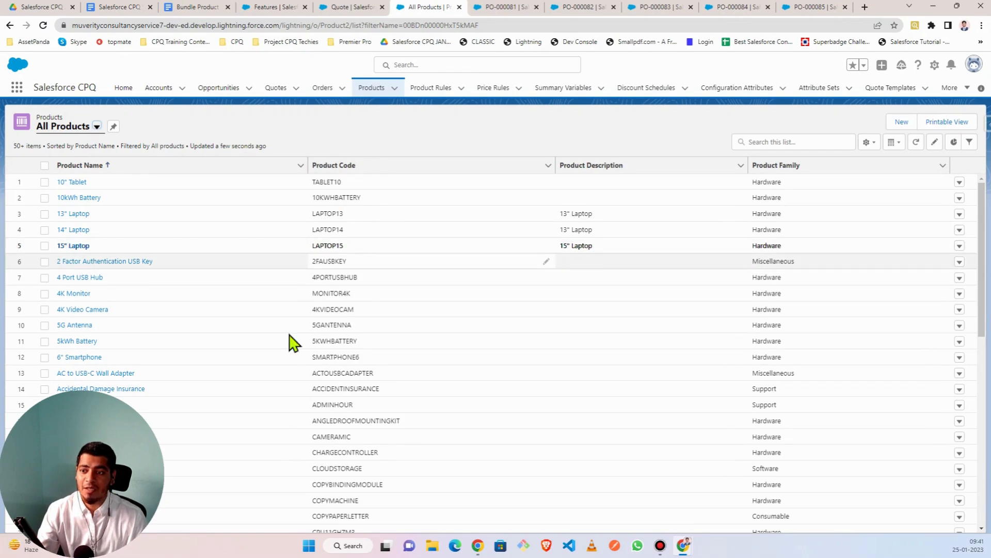
{"action": "left_click", "coordinate": [971, 147]}
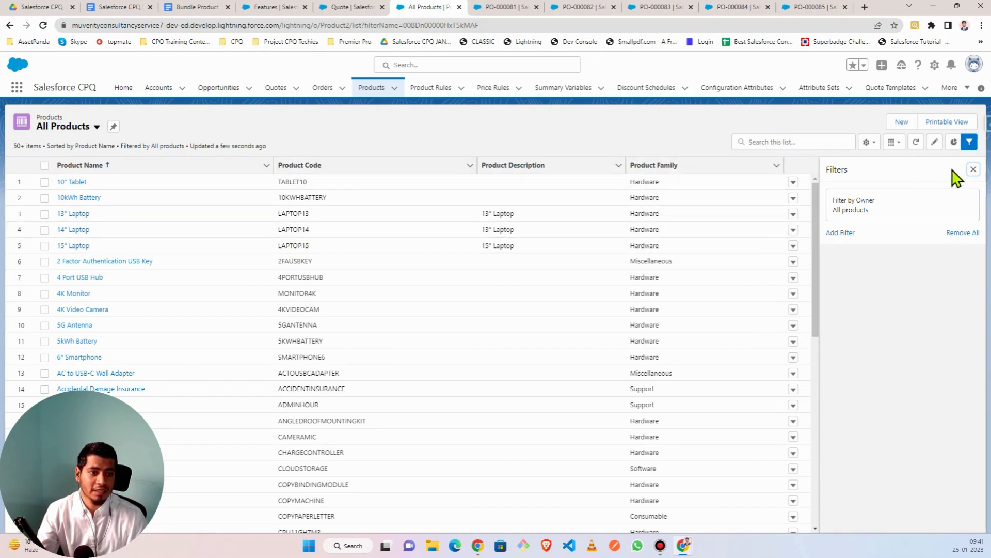
- Close the Filters side panel on the All Products list
{"action": "left_click", "coordinate": [974, 171]}
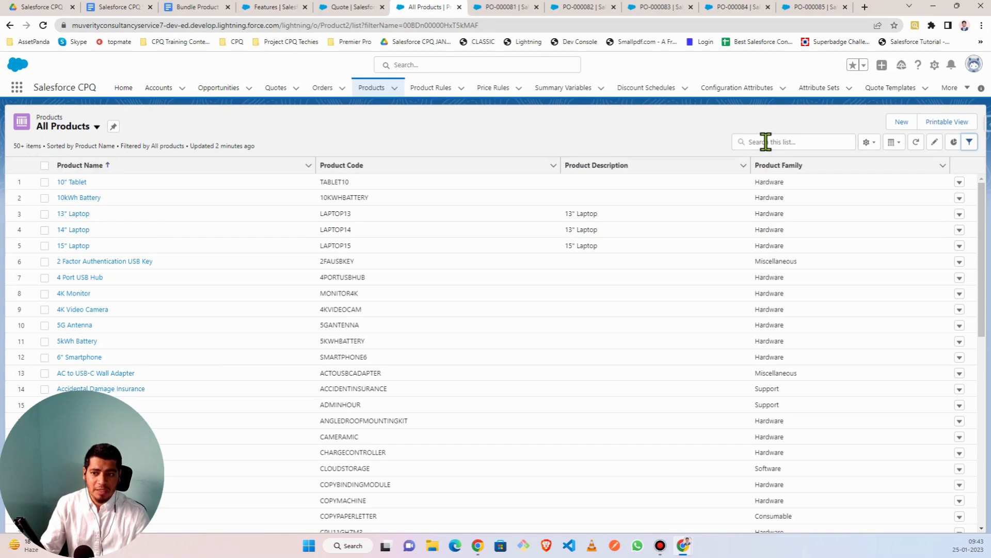
- Open the 14" Laptop product's Related tab and start a new entry in Options (5)
{"action": "left_click", "coordinate": [80, 229]}
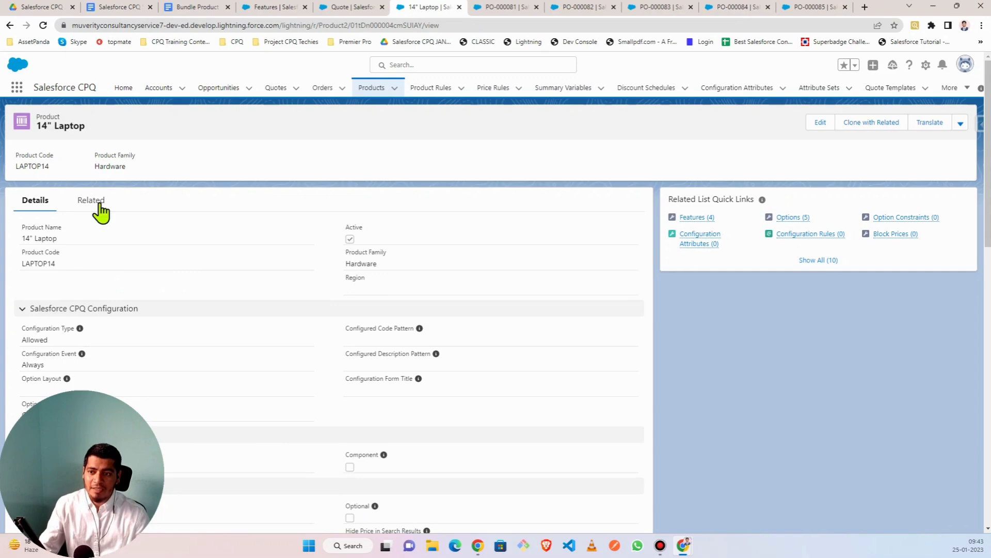
{"action": "left_click", "coordinate": [106, 206]}
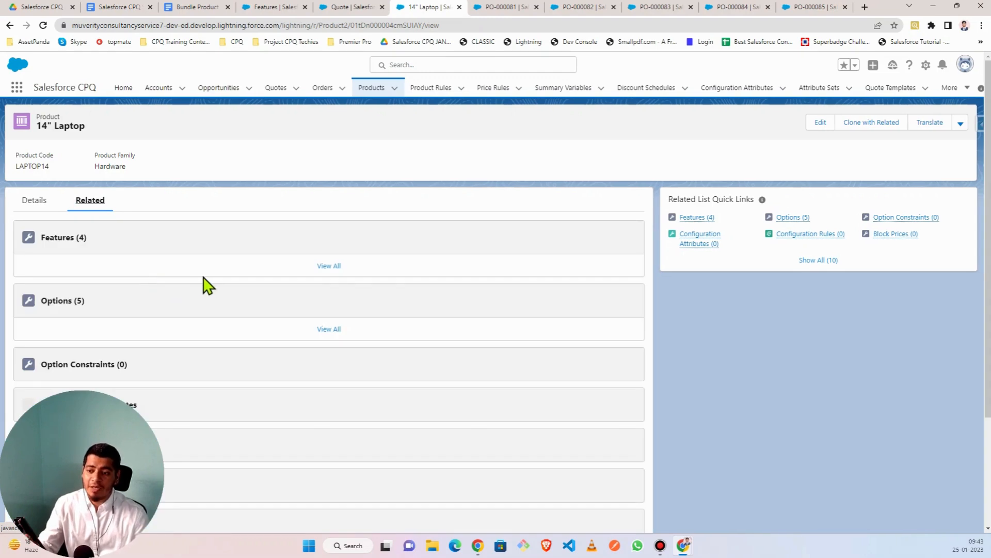
{"action": "scroll", "coordinate": [204, 284], "scroll_direction": "down", "scroll_amount": 3}
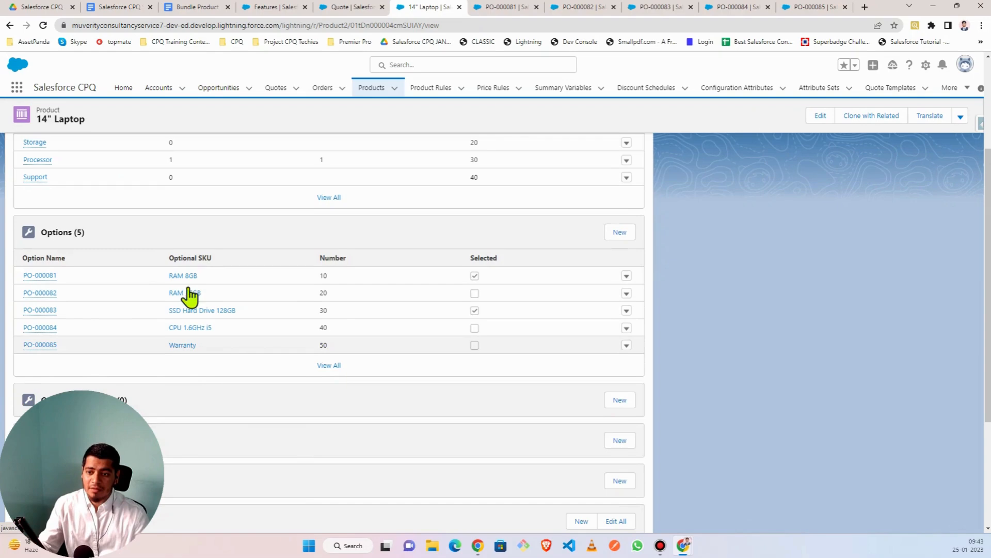
{"action": "left_click", "coordinate": [618, 236]}
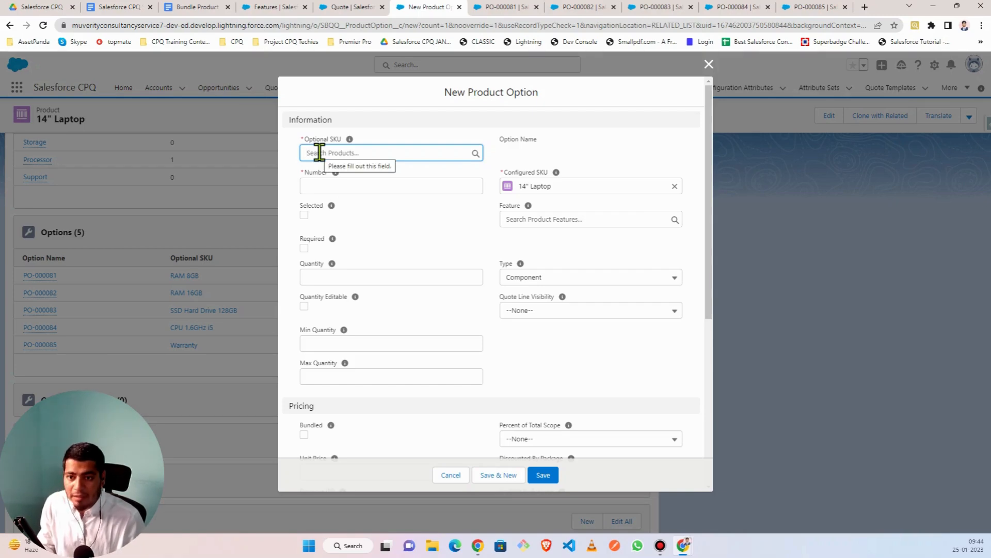
- Search 'warr' in the Optional SKU lookup and choose Loss and Damage Warranty
{"action": "type", "text": "arr"}
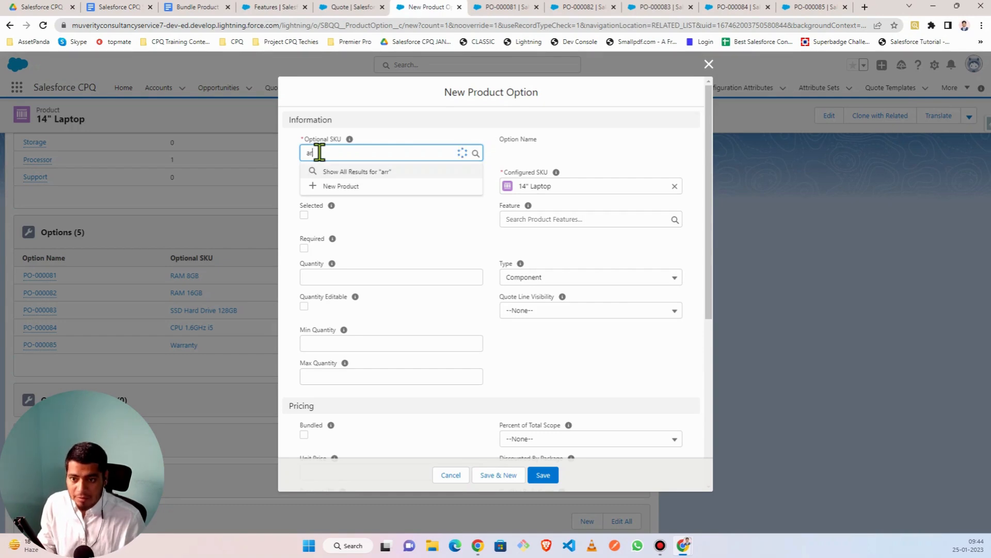
{"action": "key", "text": "BackSpace"}
{"action": "key", "text": "BackSpace"}
{"action": "key", "text": "BackSpace"}
{"action": "type", "text": "warr"}
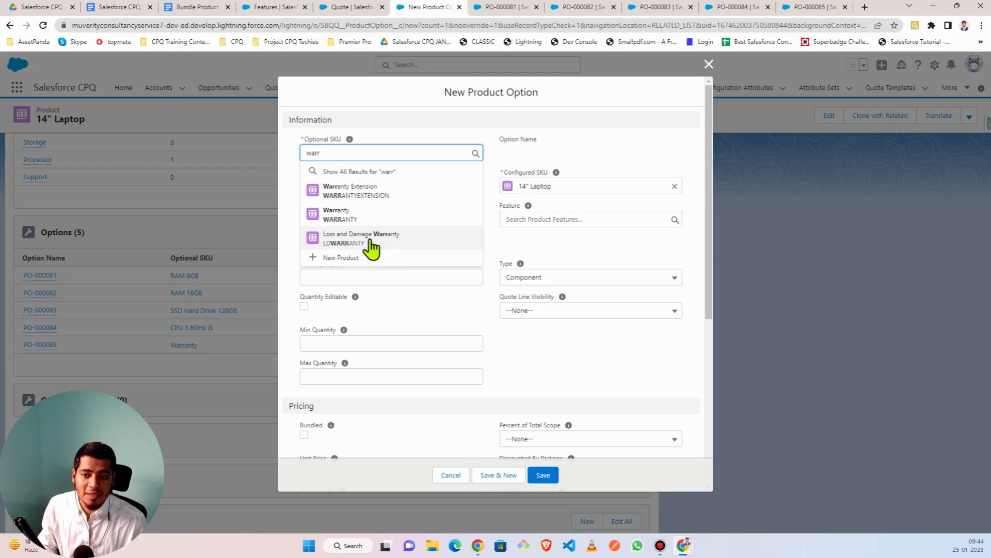
{"action": "left_click", "coordinate": [402, 232]}
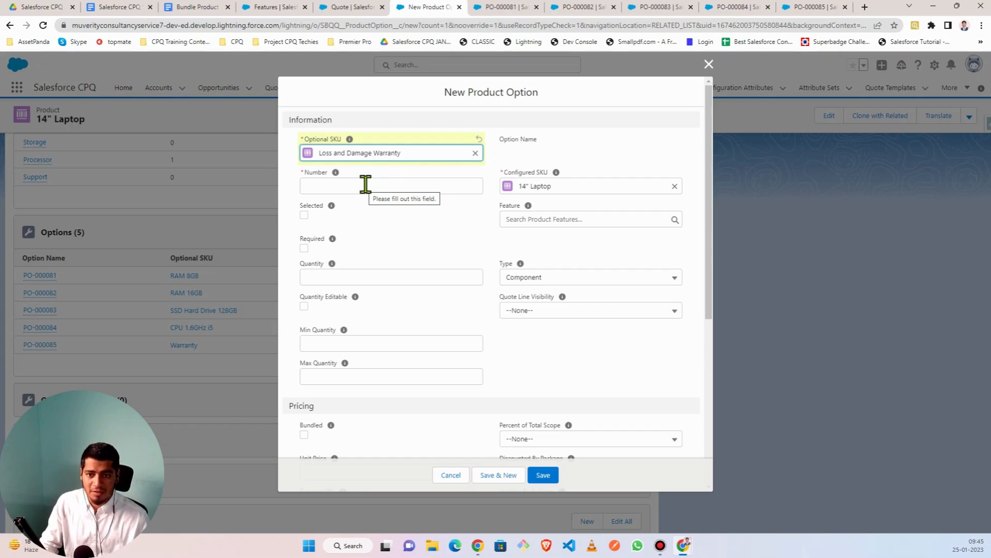
- Close the New Product Option without saving, then switch to the syllabus checklist document
{"action": "left_click", "coordinate": [708, 64]}
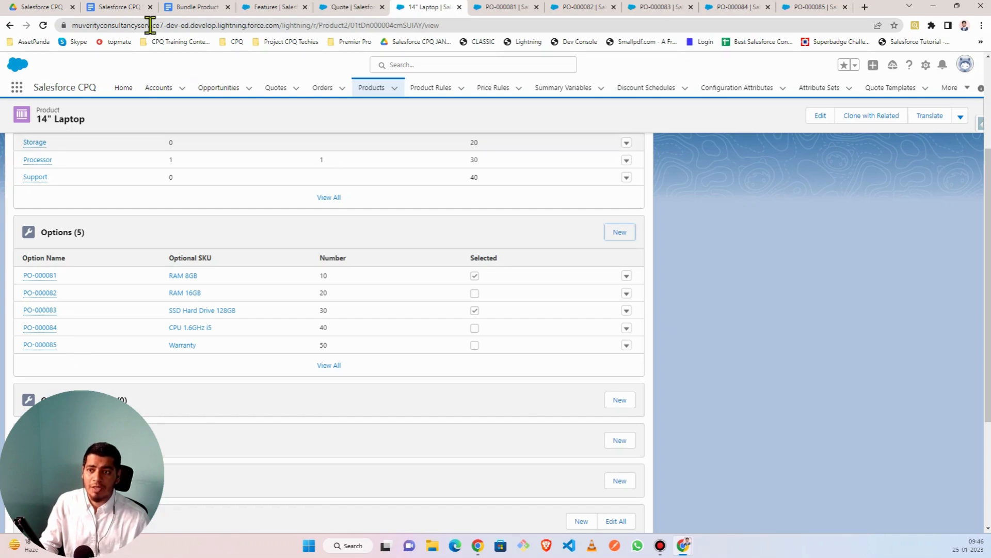
{"action": "left_click", "coordinate": [118, 8]}
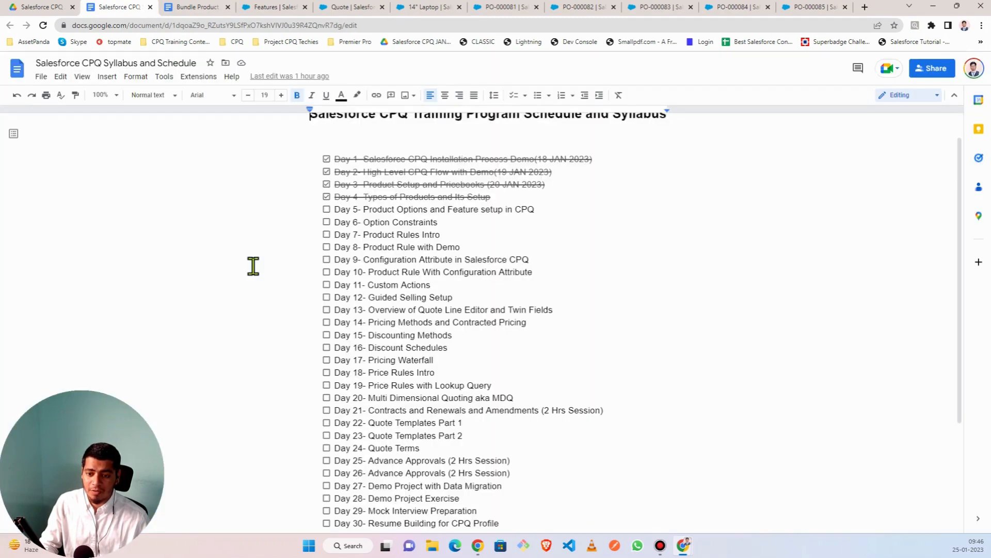
- Check off Day 5 in the syllabus, then go to the Salesforce CPQ JAN-23 Batch Drive folder
{"action": "left_click", "coordinate": [326, 209]}
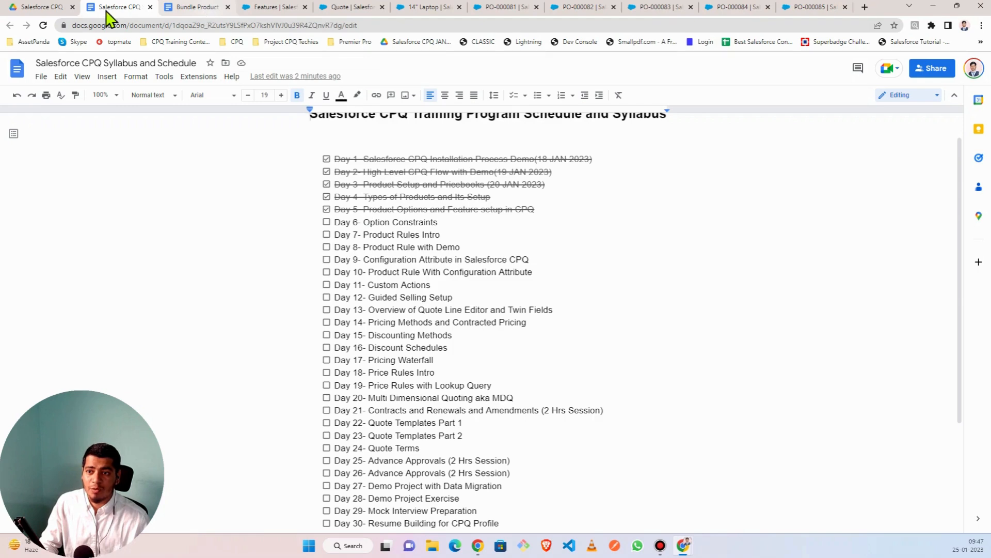
{"action": "left_click", "coordinate": [41, 7]}
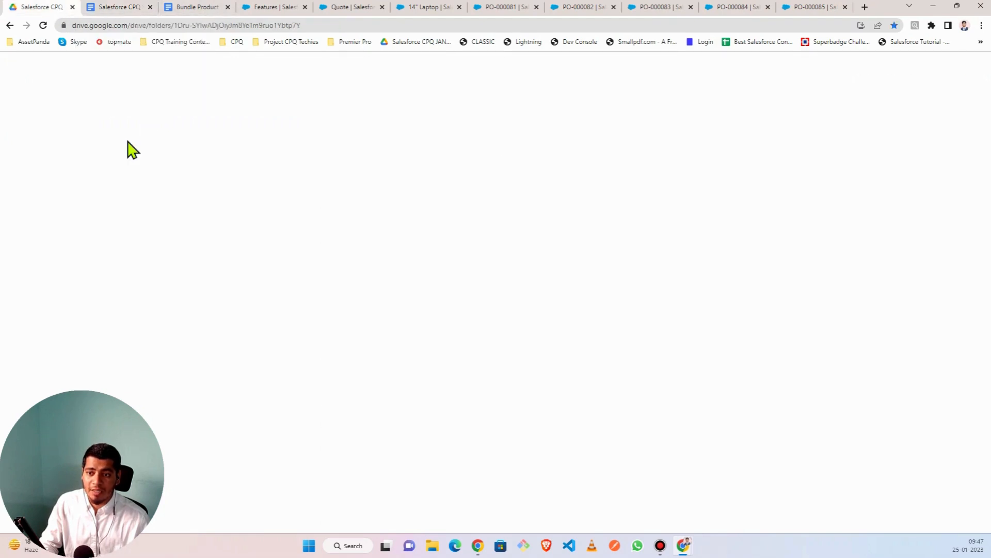